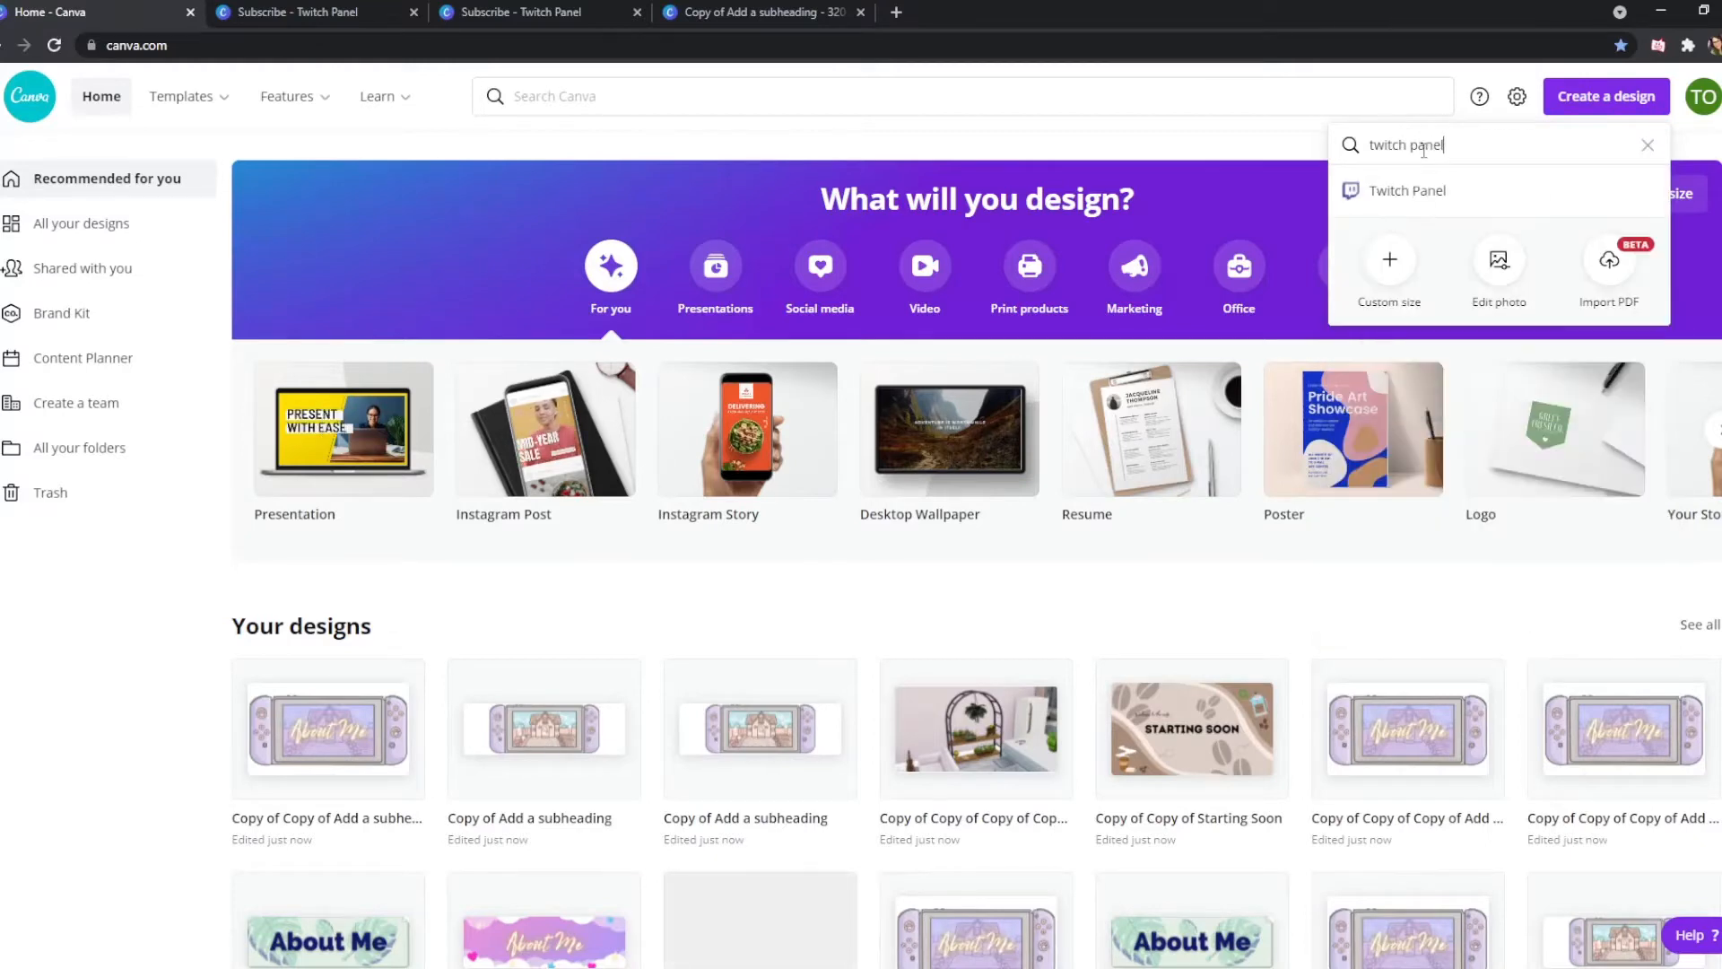
# Create a blank Twitch Panel design and apply the About Me page of the Purple Clouds Gamer Girl template
pyautogui.click(1462, 194)
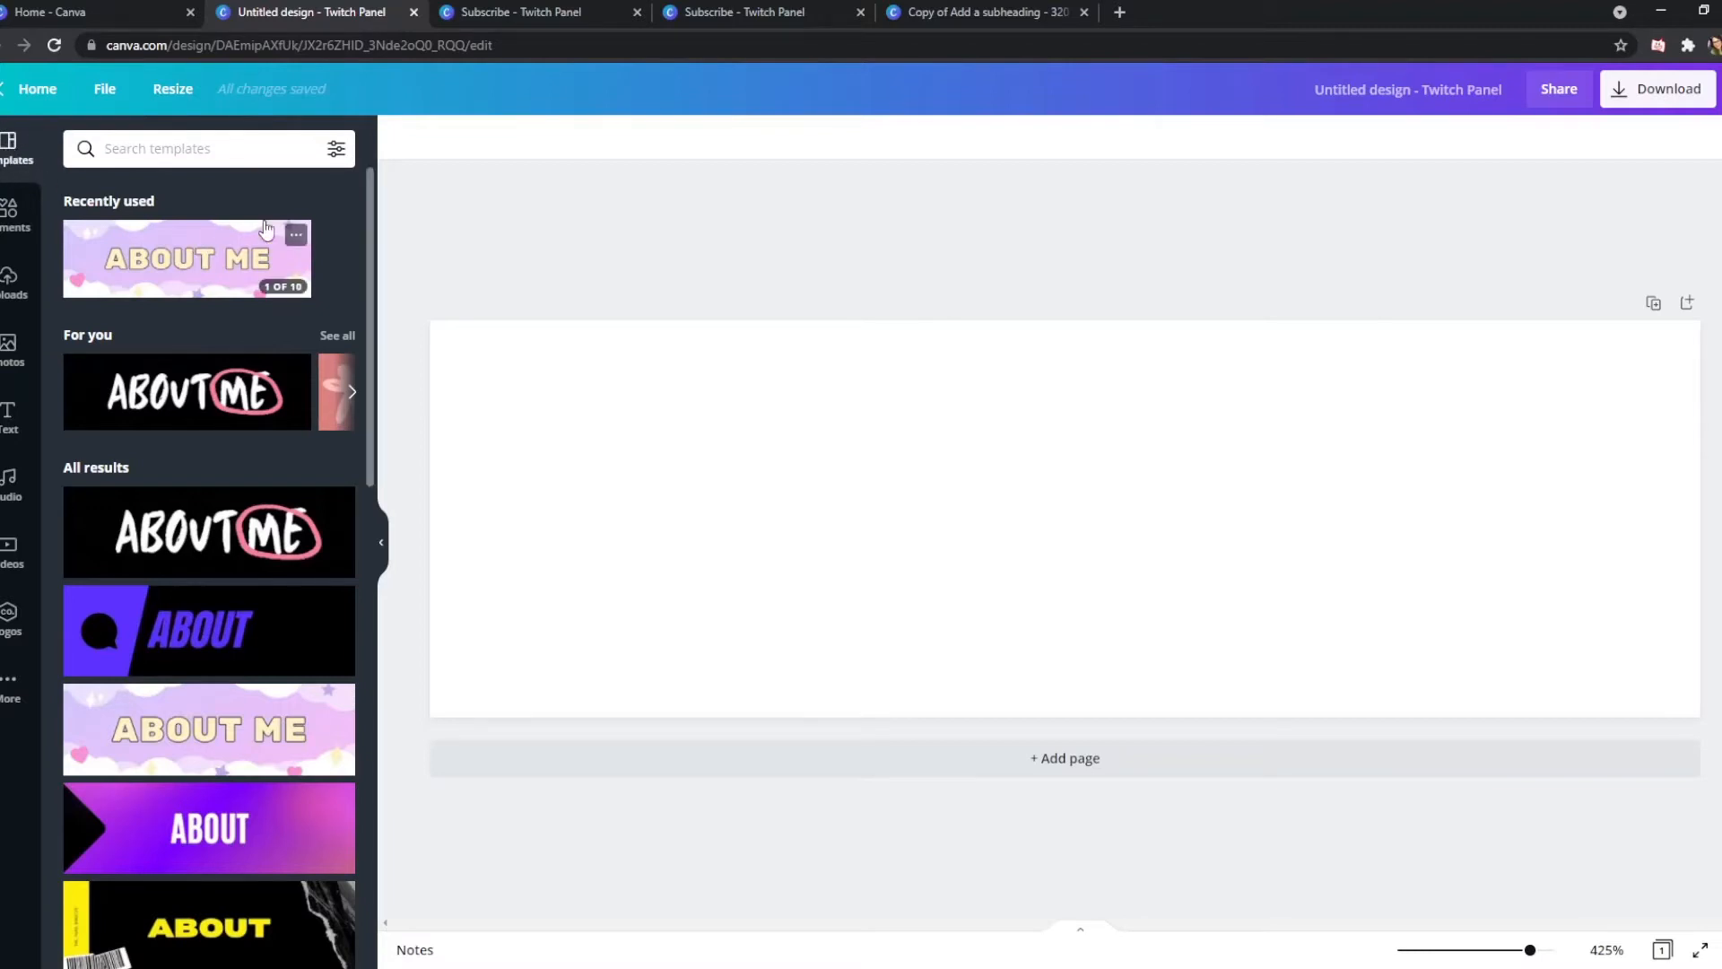
pyautogui.scroll(-5, 224, 448)
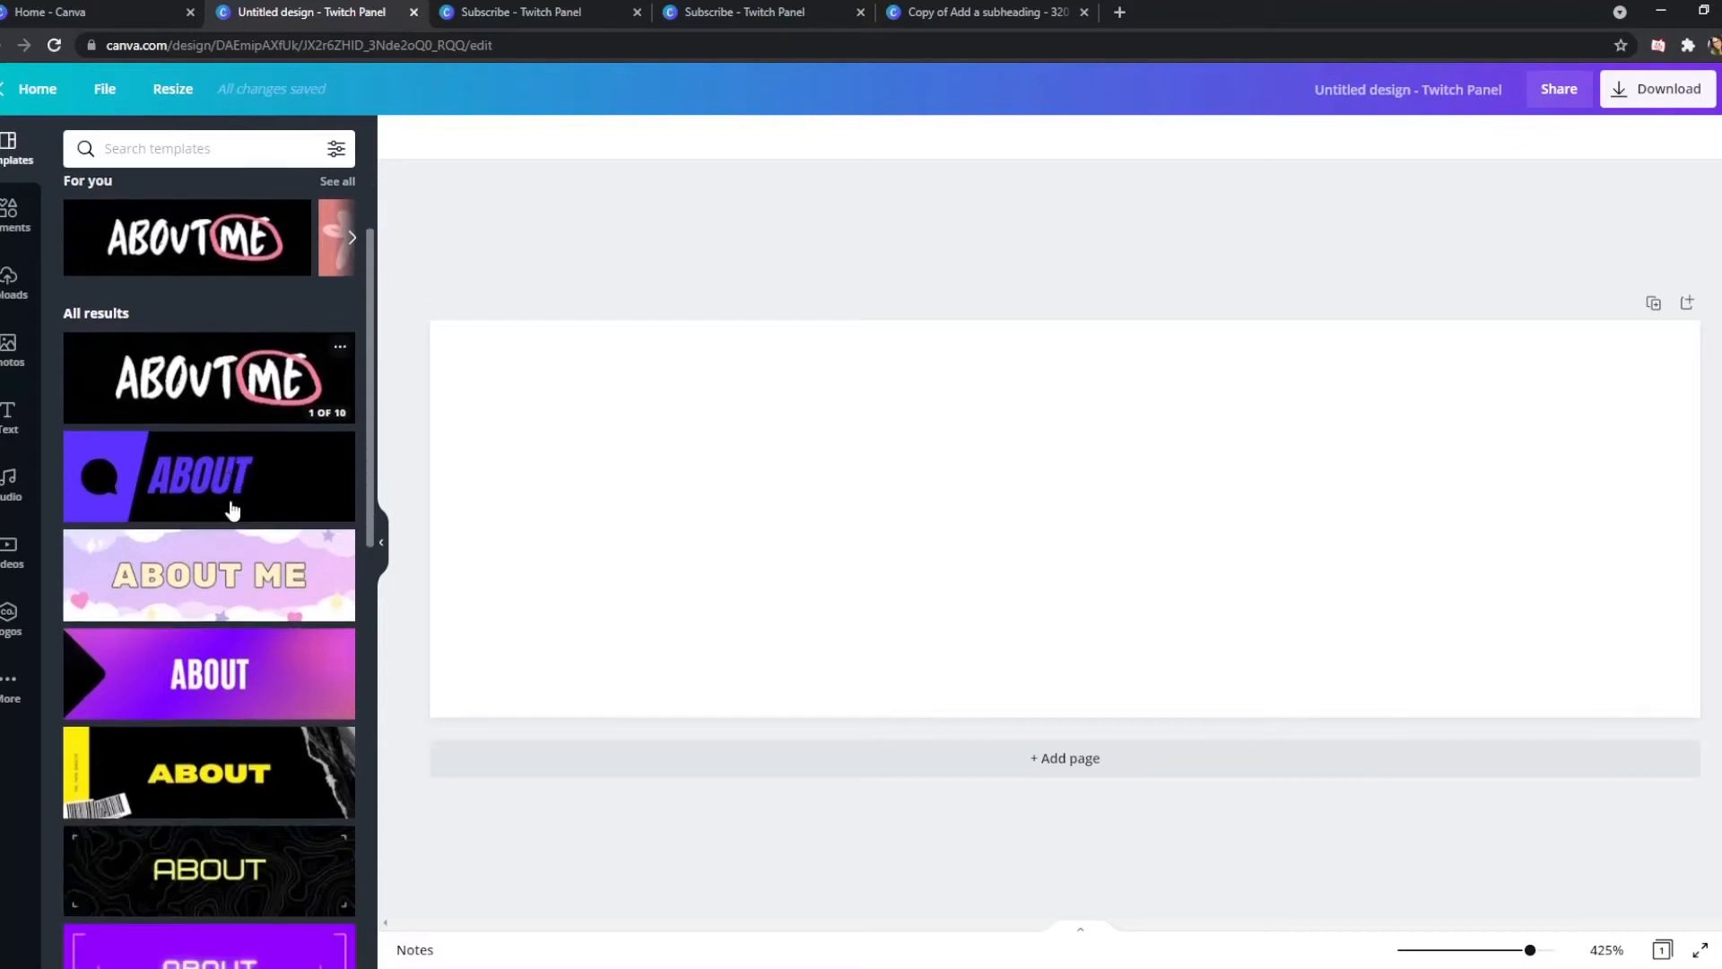
pyautogui.scroll(2, 212, 485)
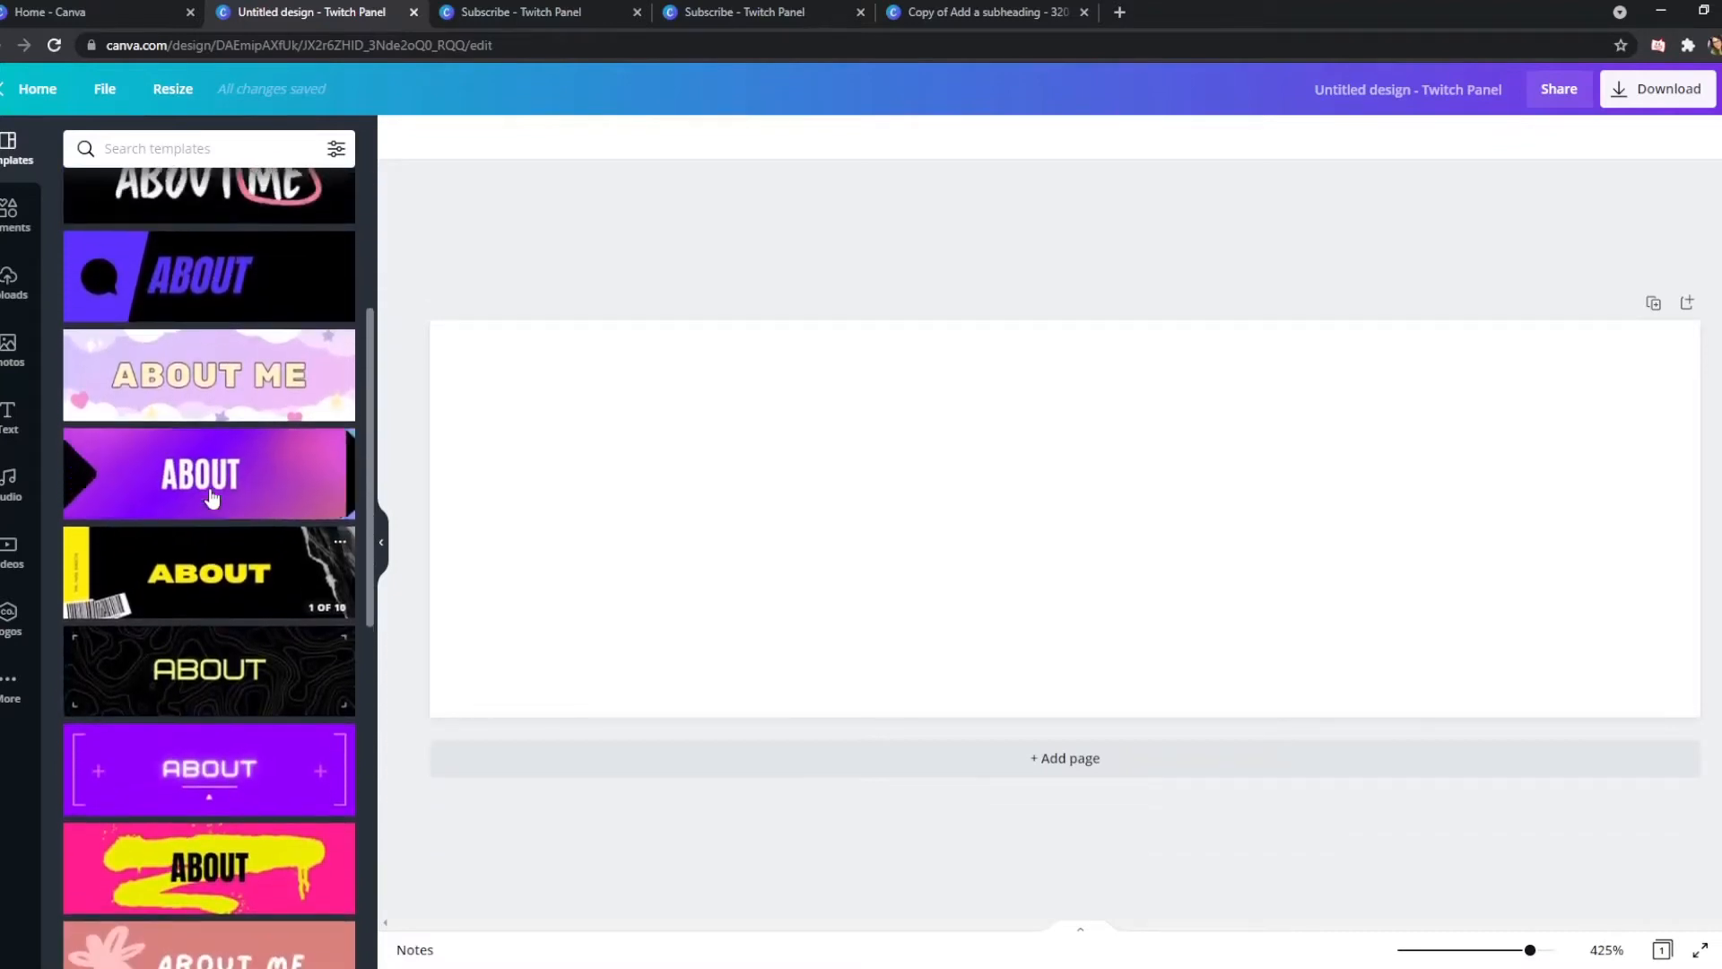
pyautogui.click(230, 455)
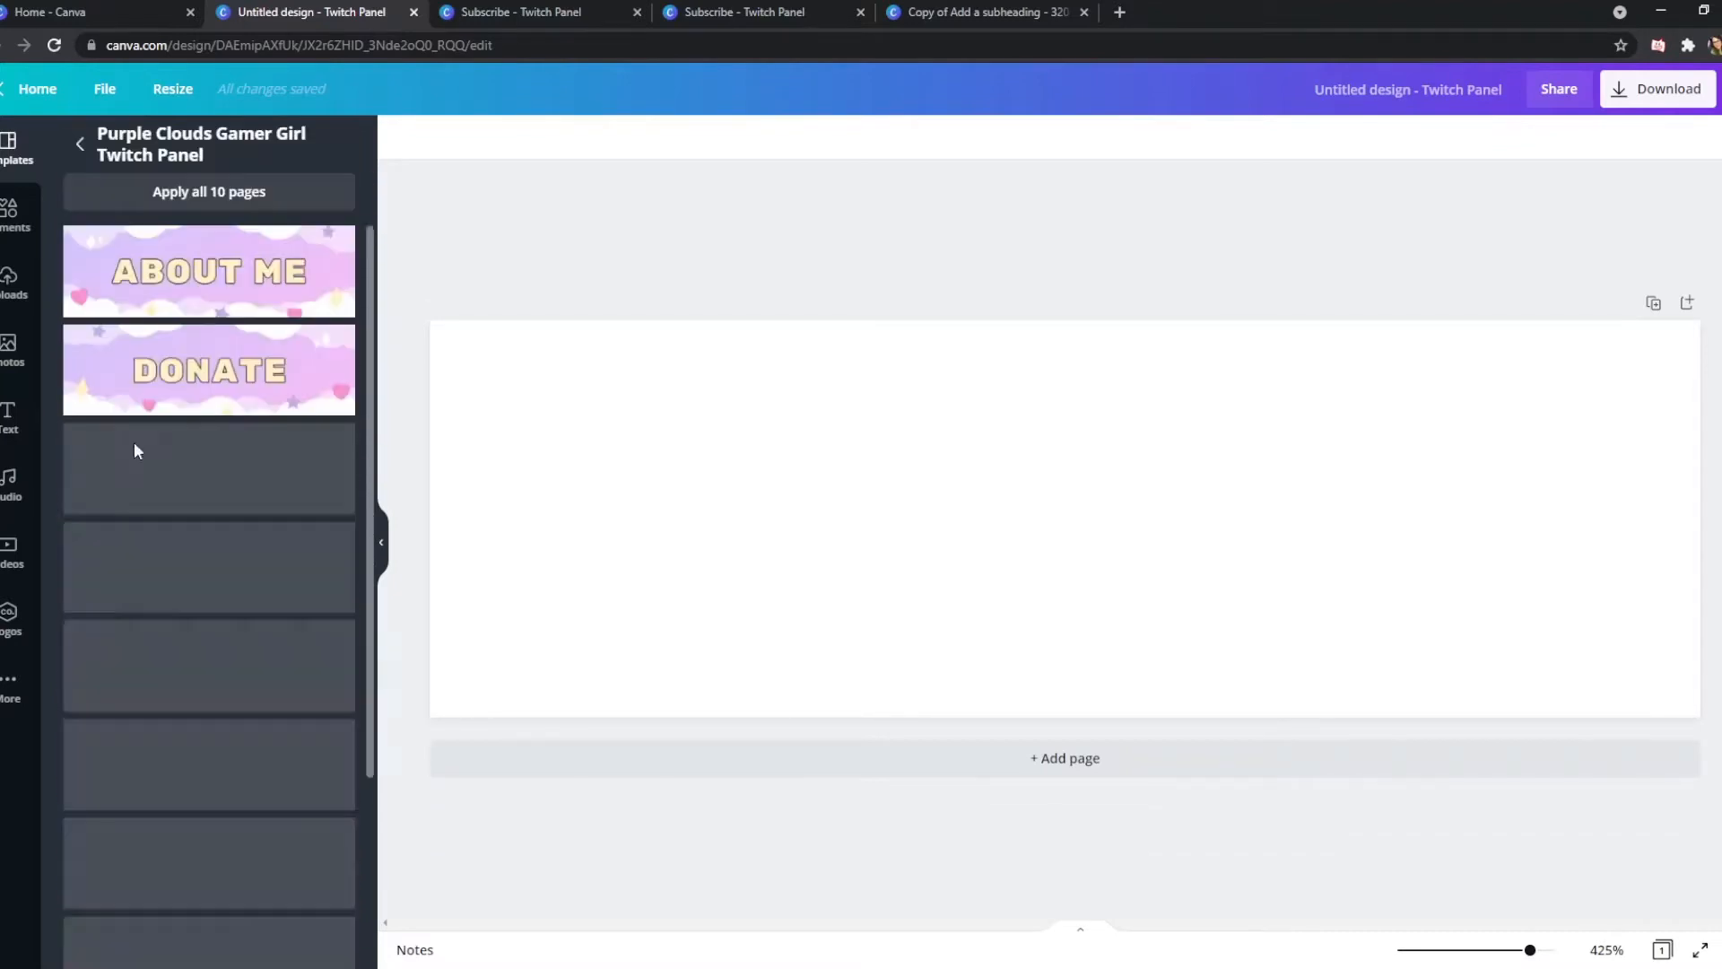
pyautogui.click(214, 276)
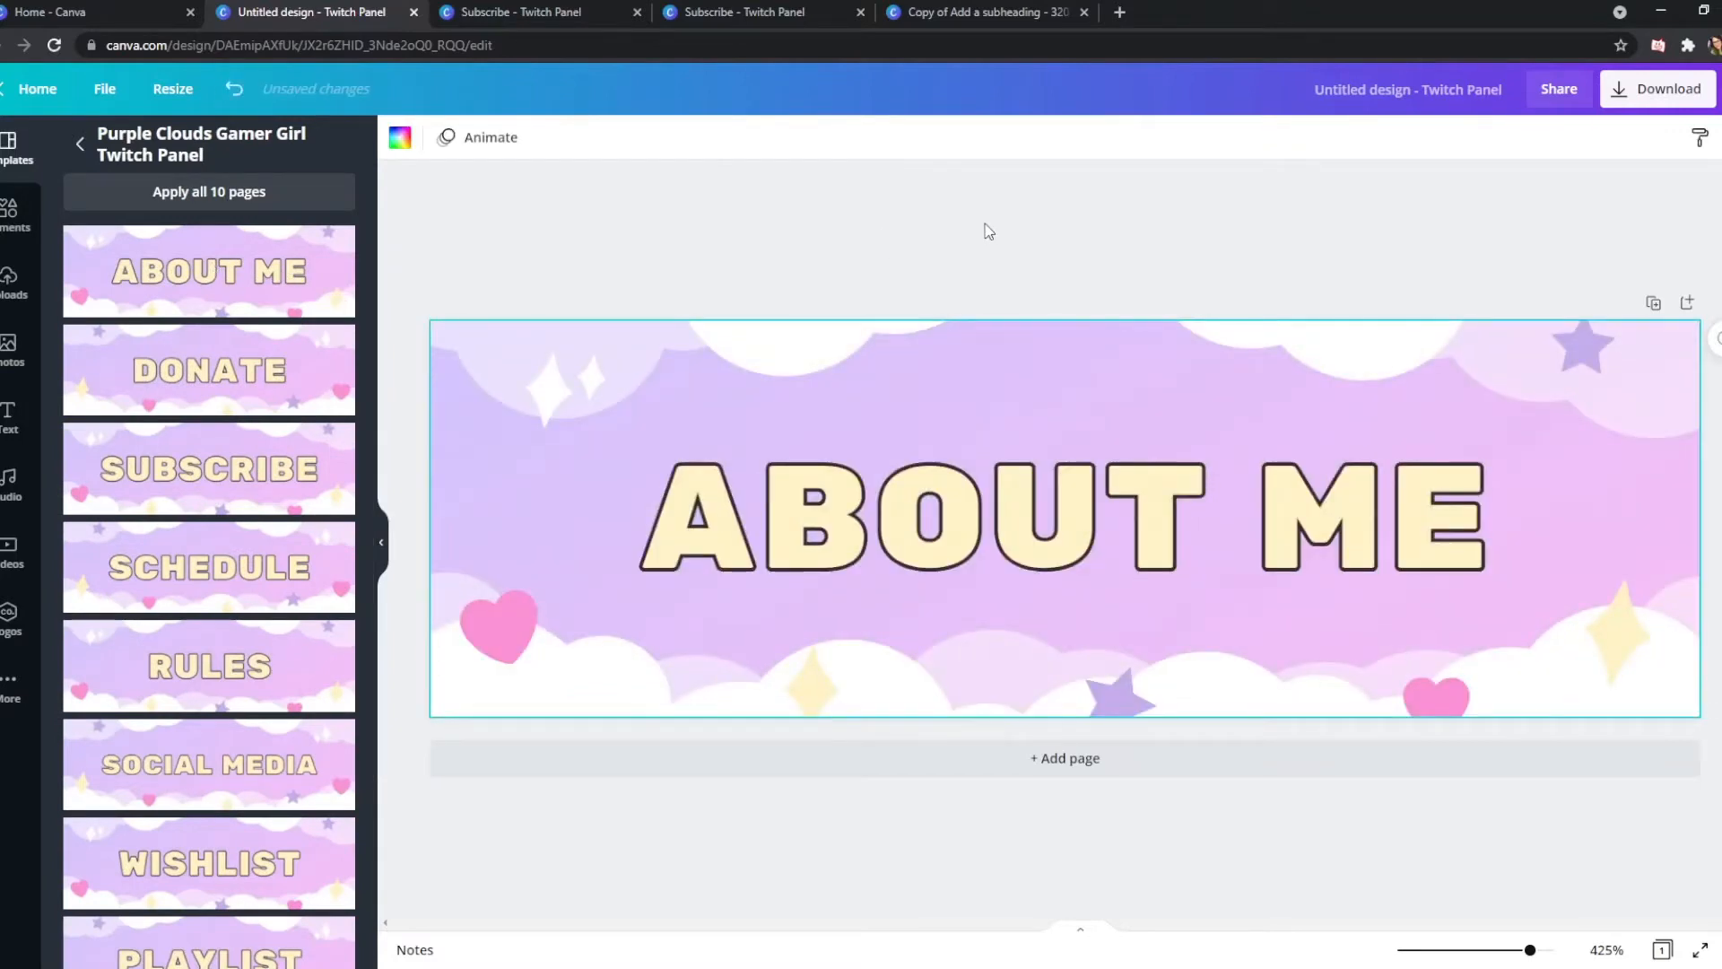
# Recolour the panel's background gradient from dark pink to the light lavender of the Untitled palette
pyautogui.click(500, 469)
pyautogui.click(400, 138)
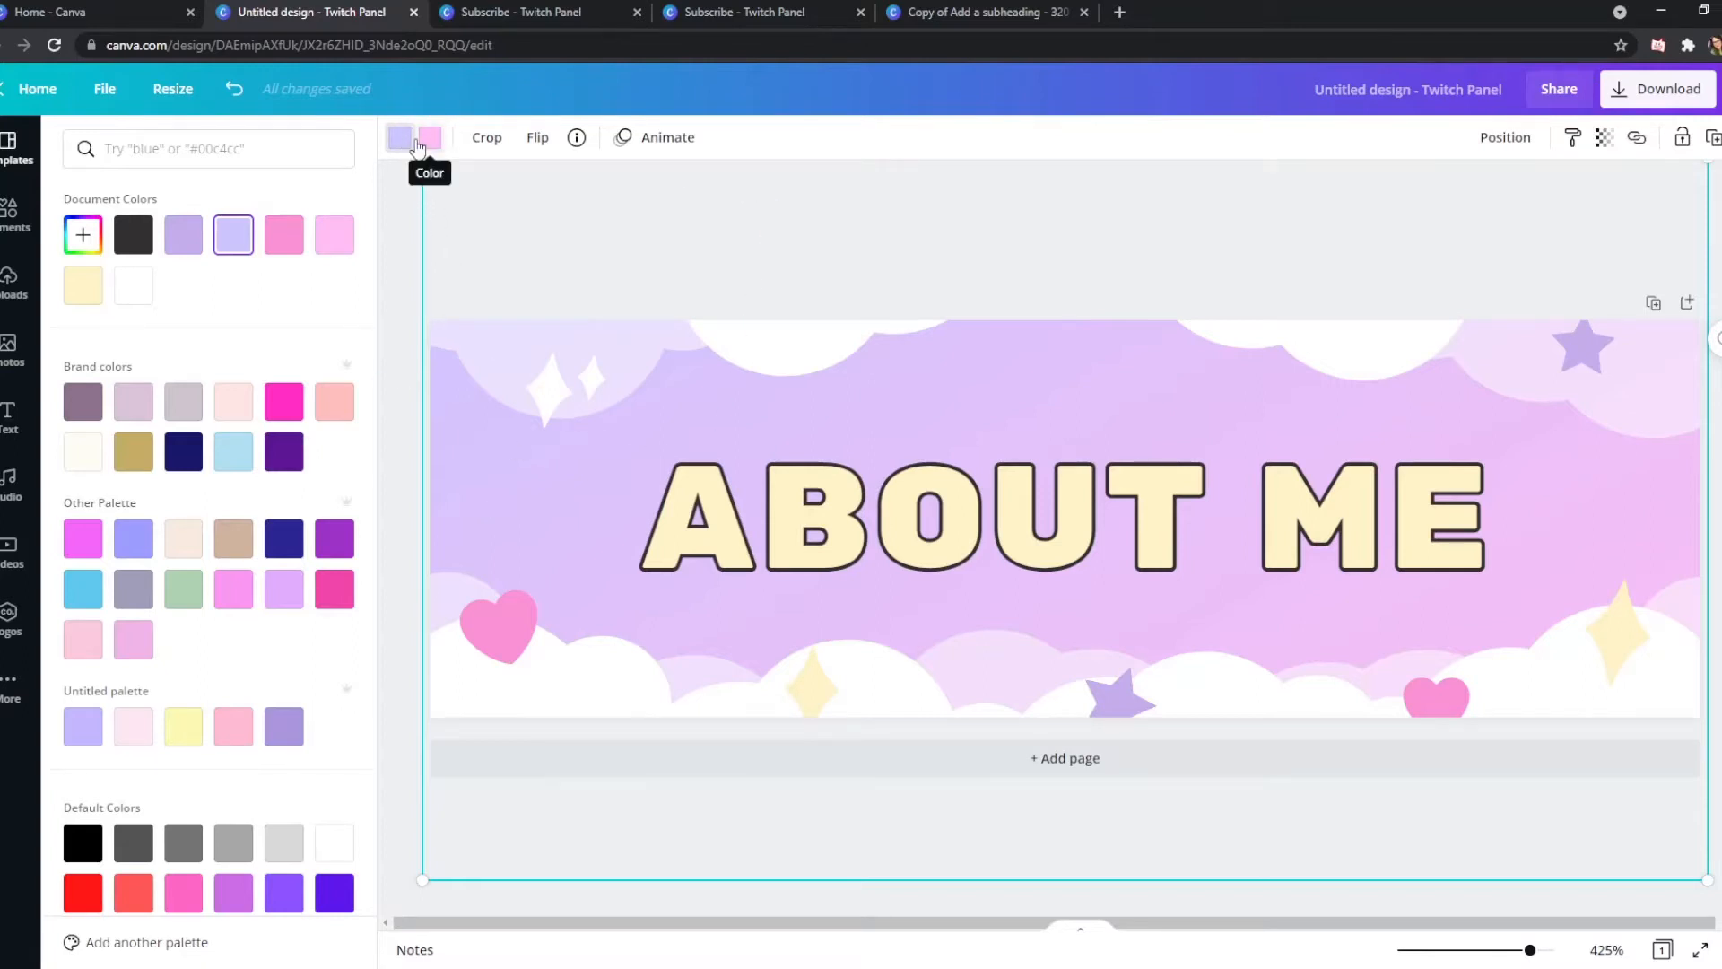
pyautogui.click(337, 595)
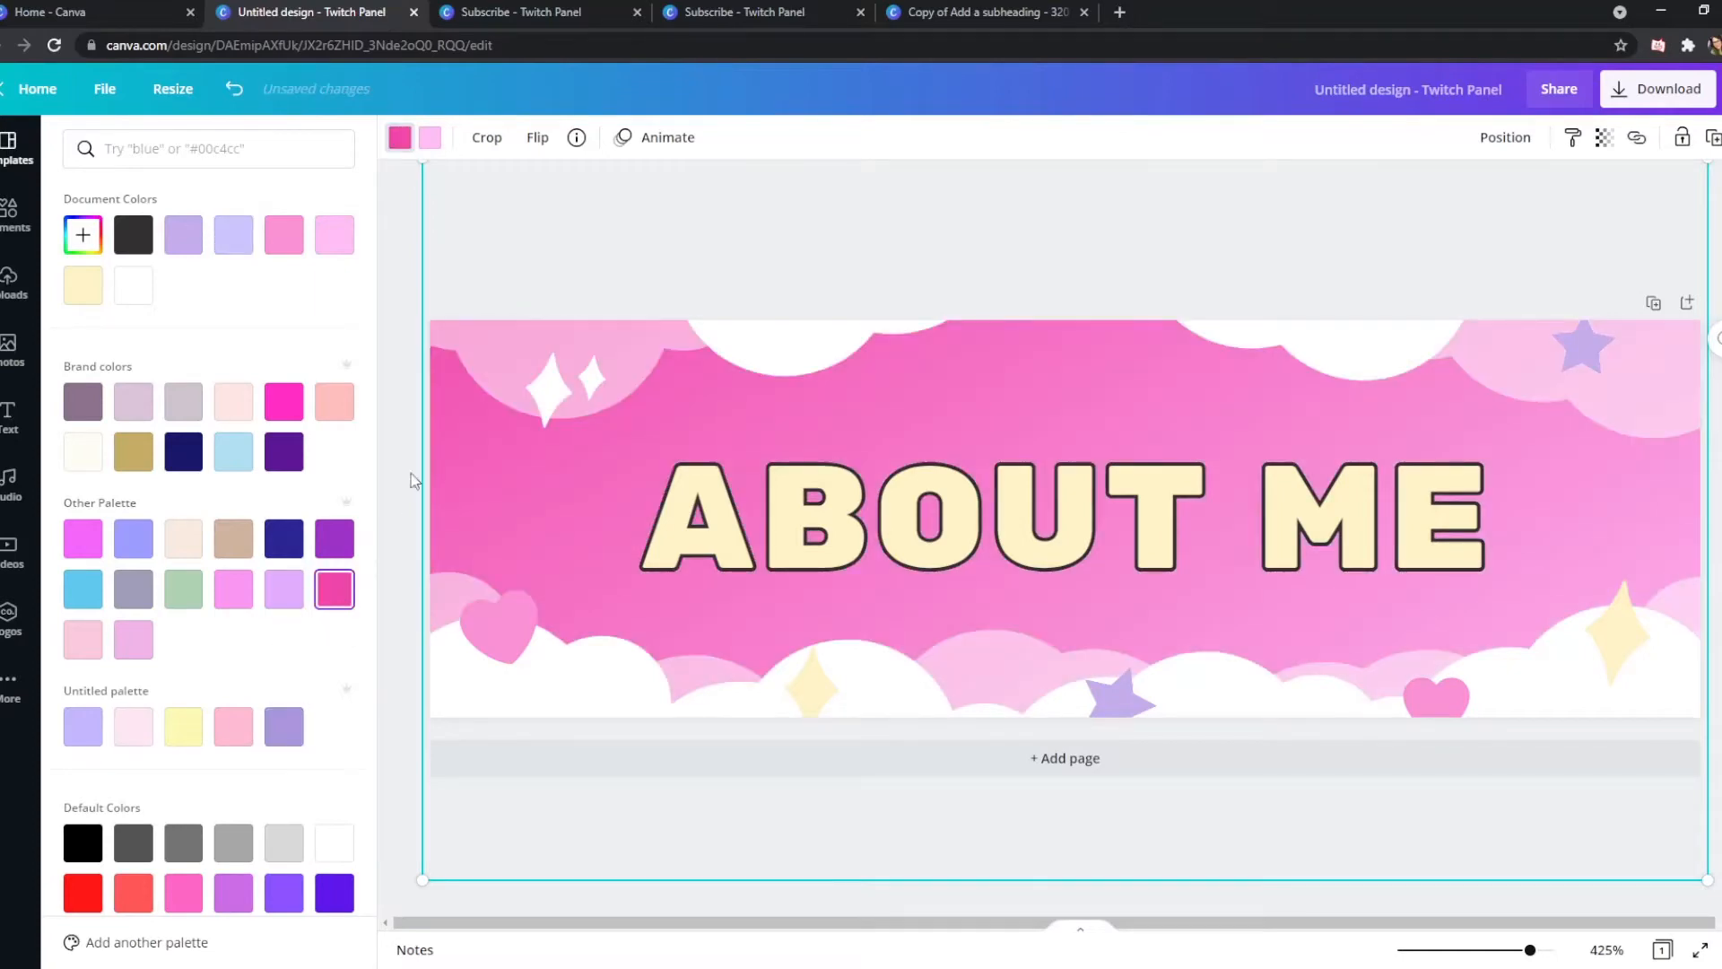
pyautogui.click(431, 138)
pyautogui.click(283, 727)
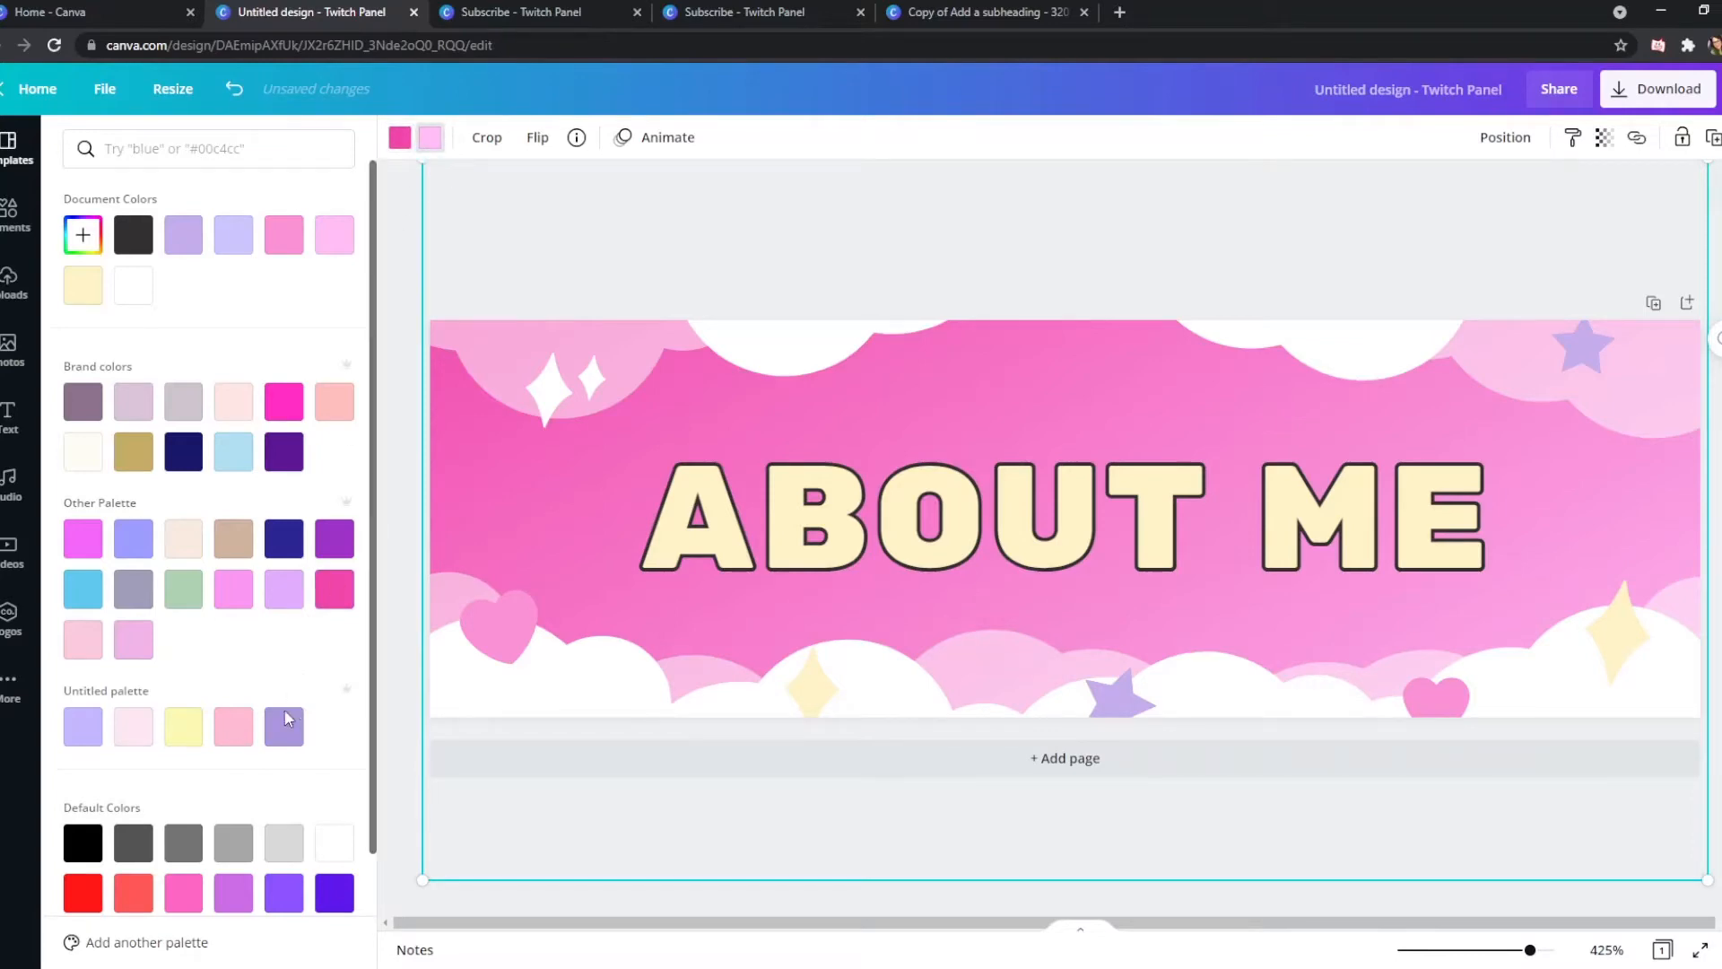
pyautogui.click(283, 588)
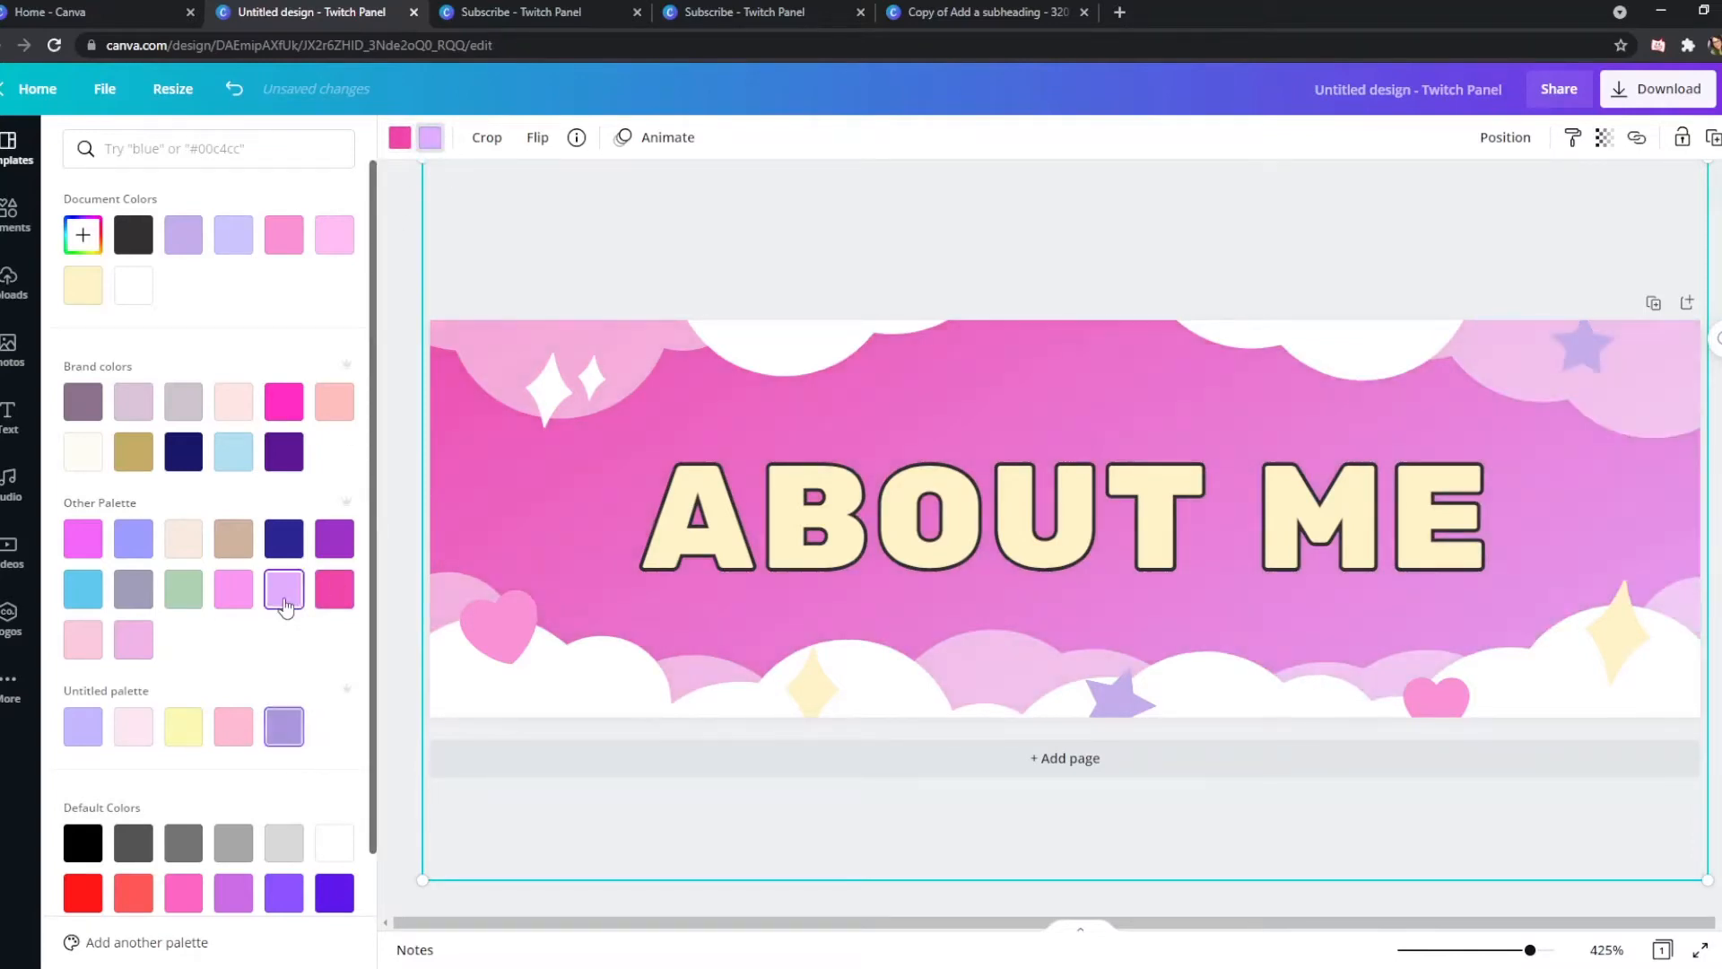
pyautogui.click(83, 727)
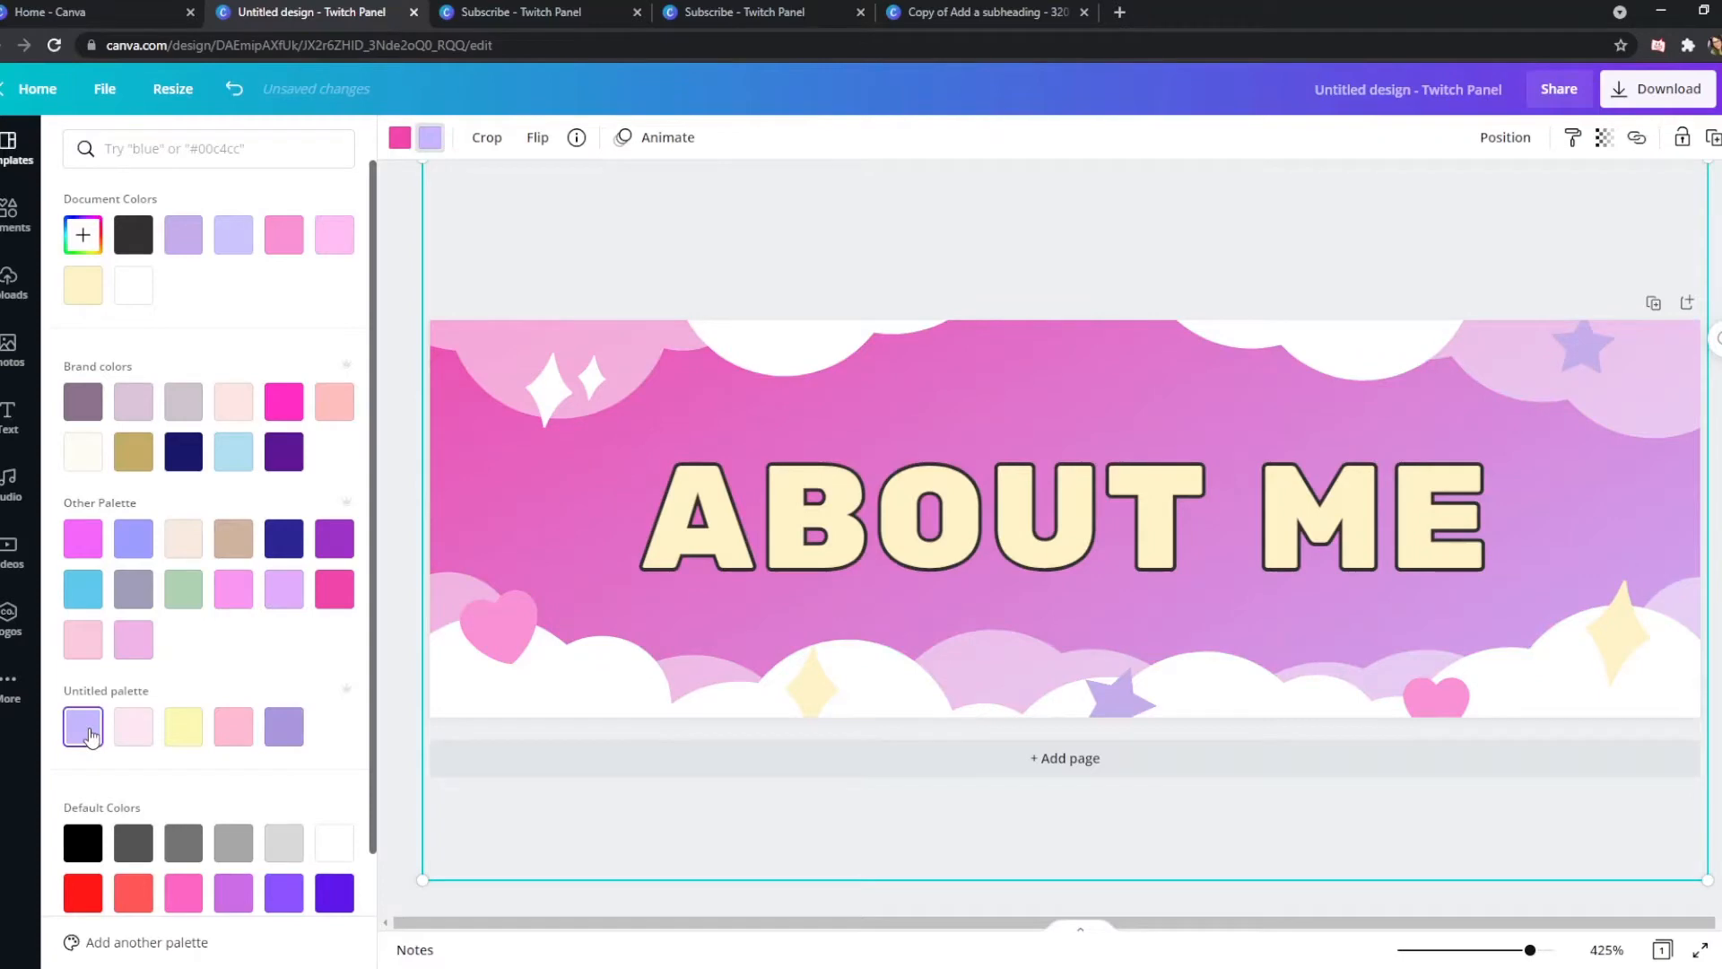
pyautogui.click(864, 194)
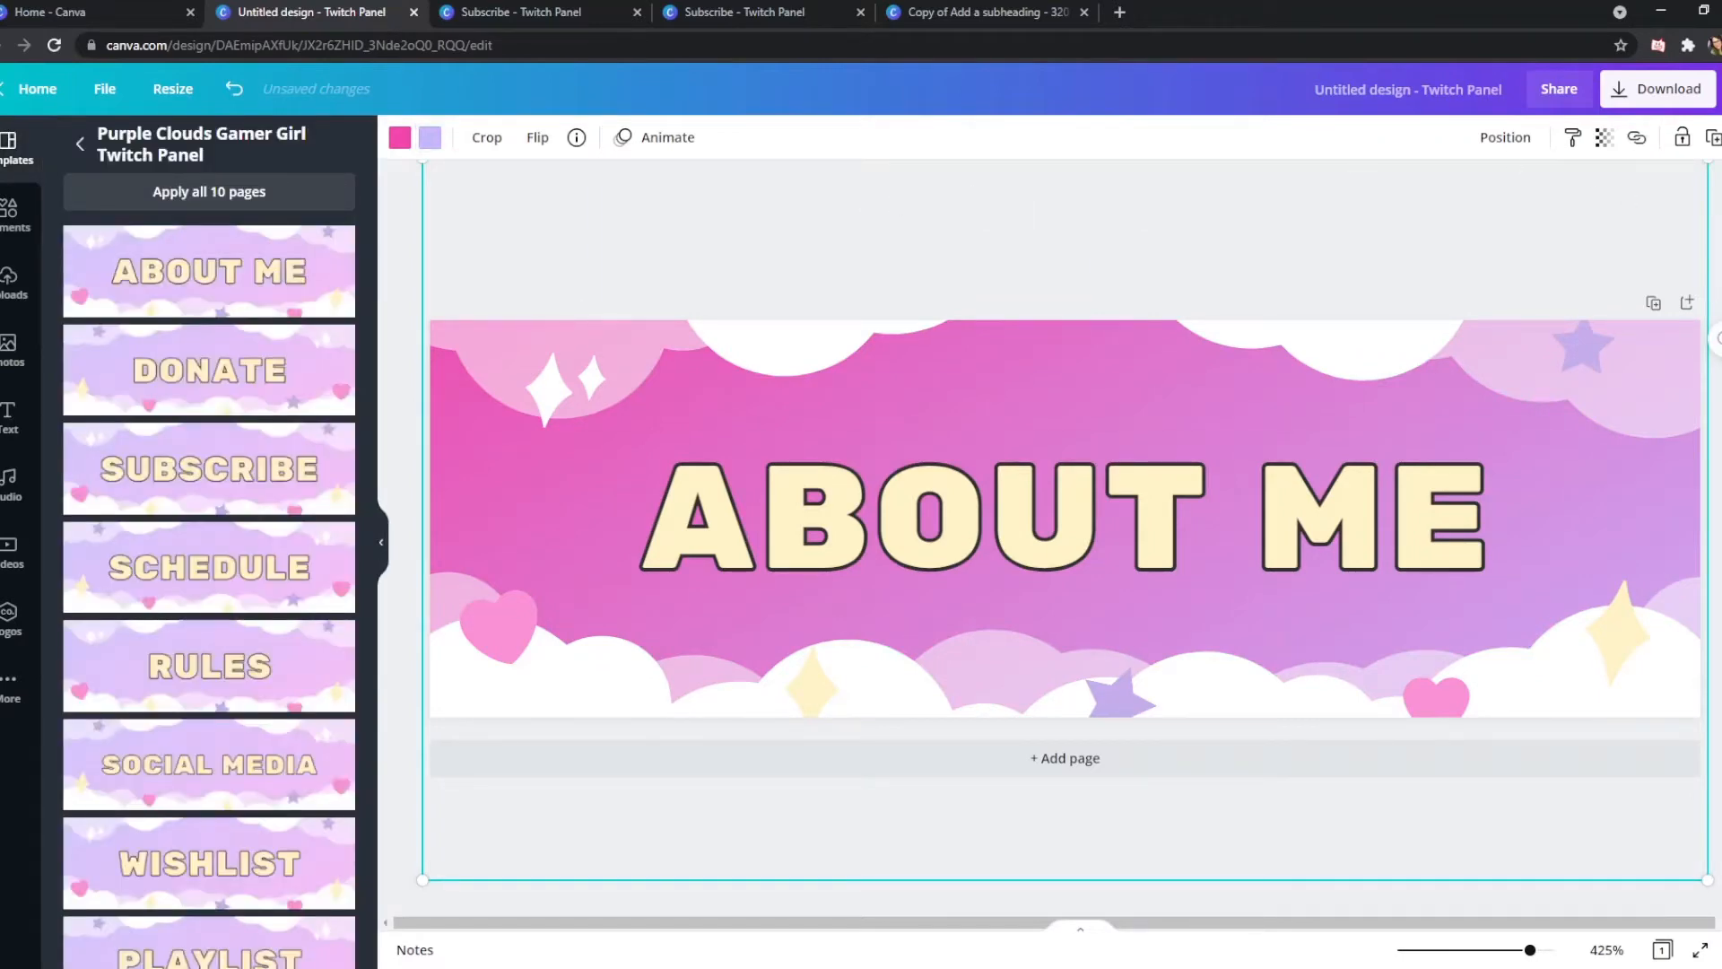
# Recolour both purple stars sky blue and the heart at the panel's lower left dark pink
pyautogui.click(1584, 345)
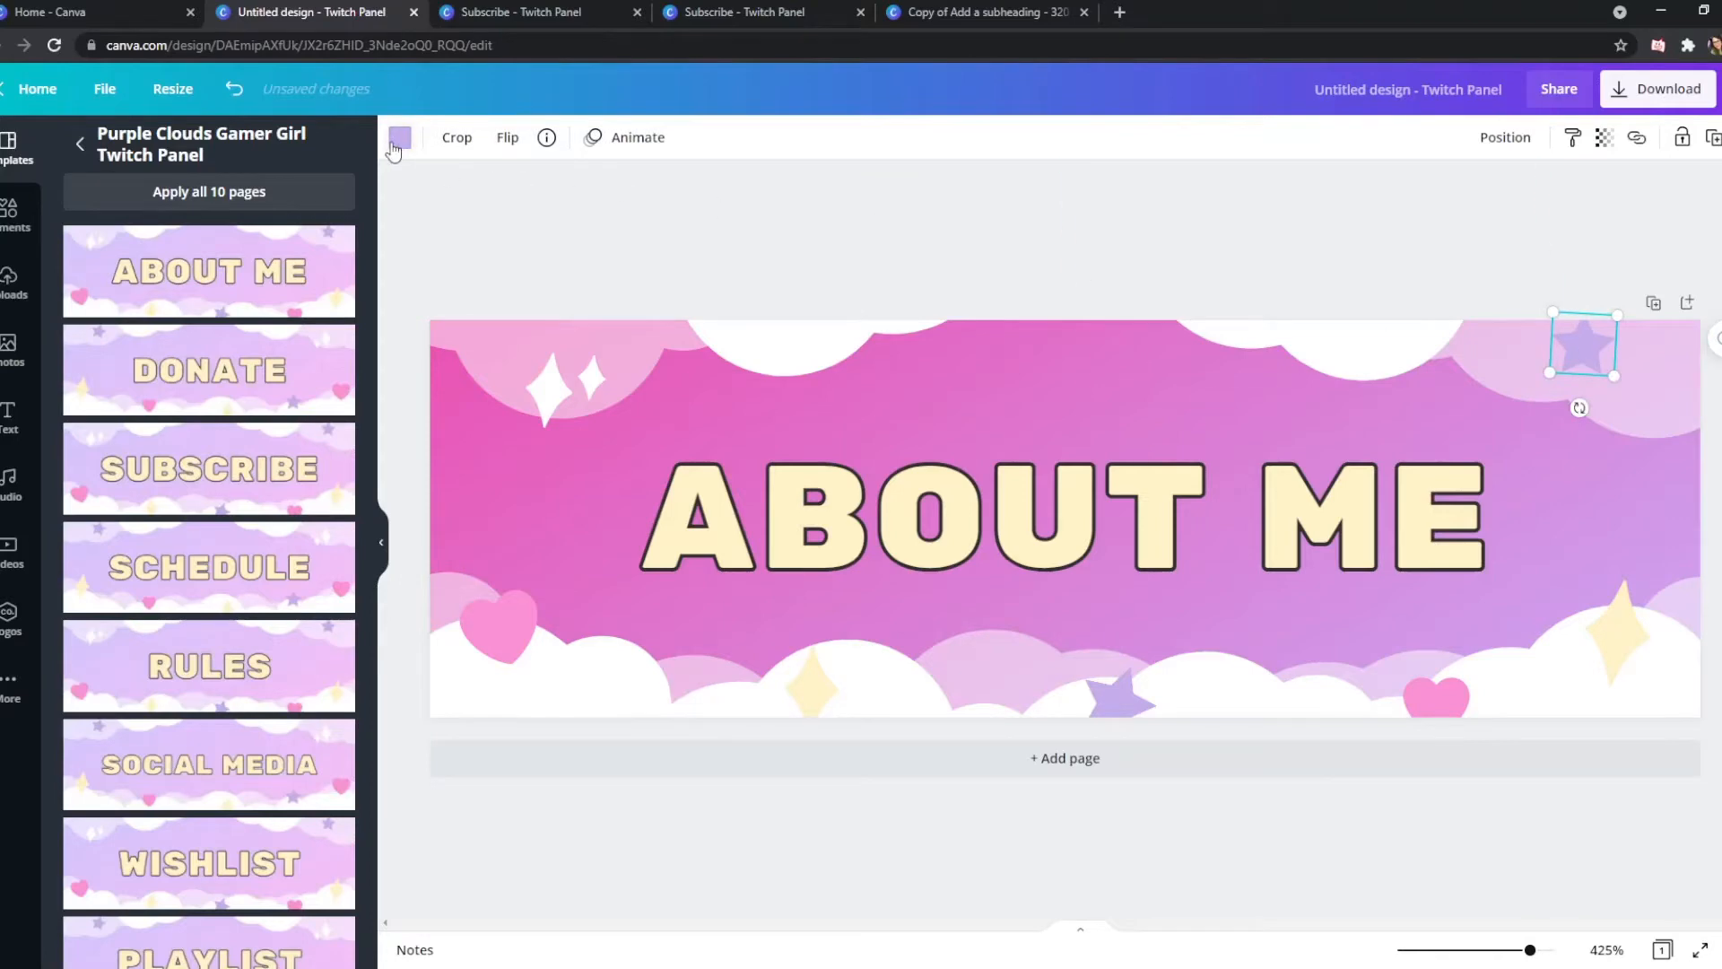
pyautogui.click(399, 139)
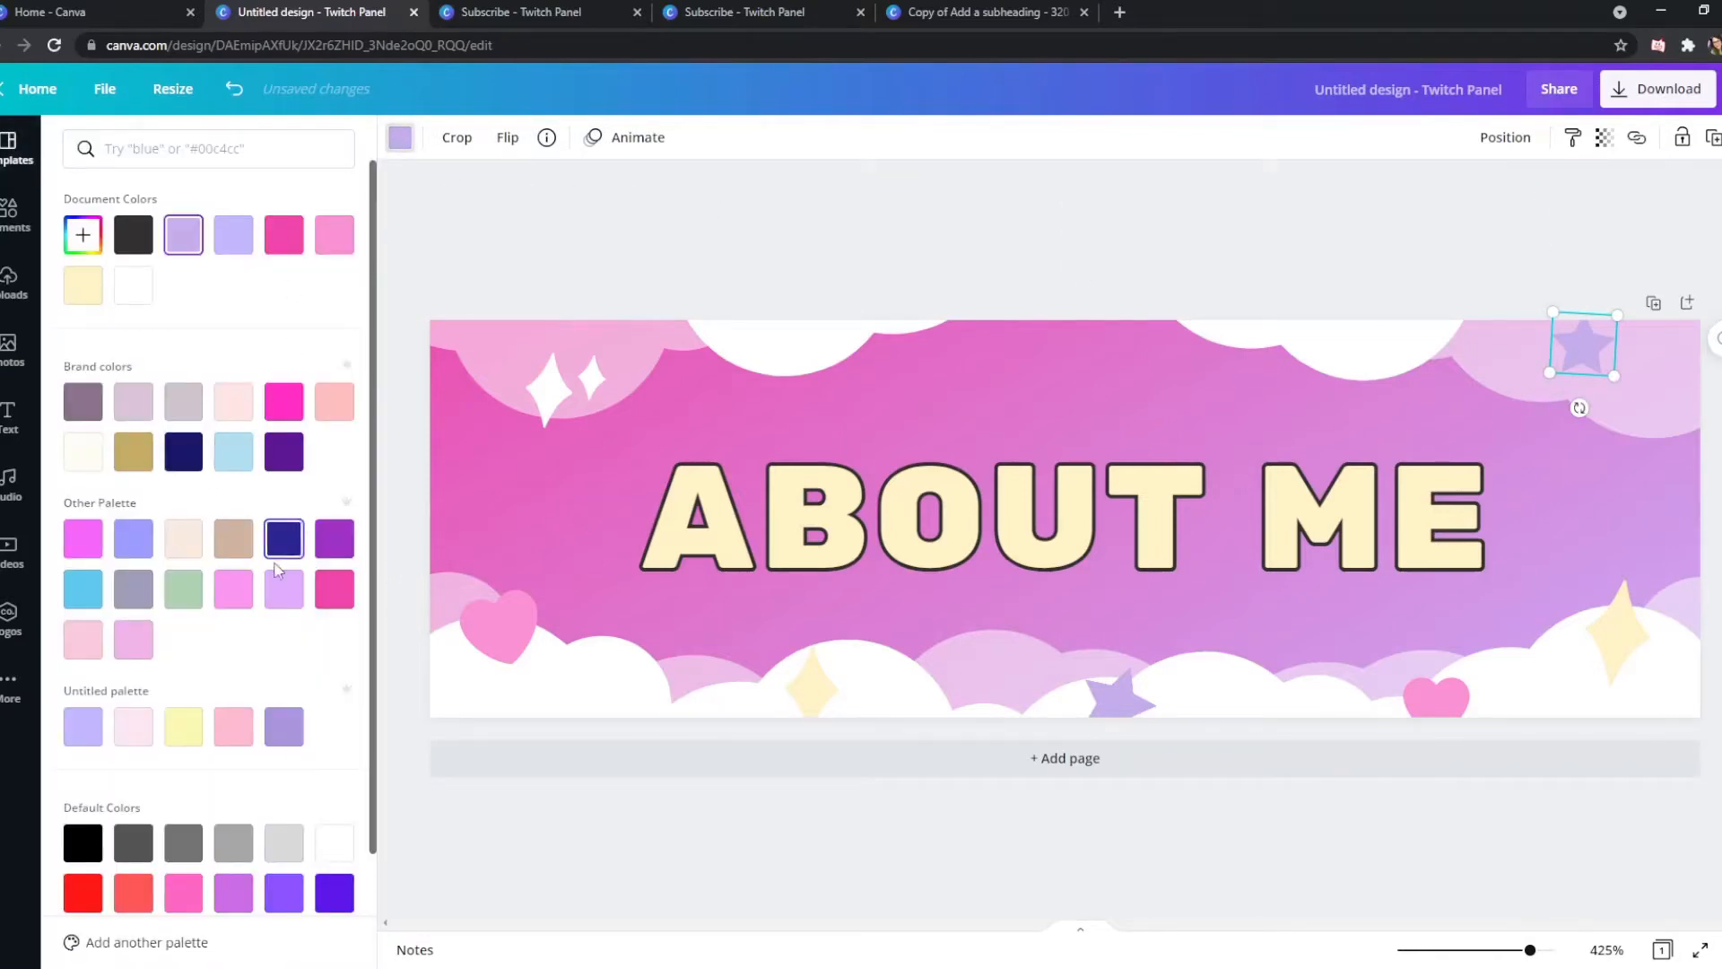
pyautogui.click(83, 588)
pyautogui.click(1117, 696)
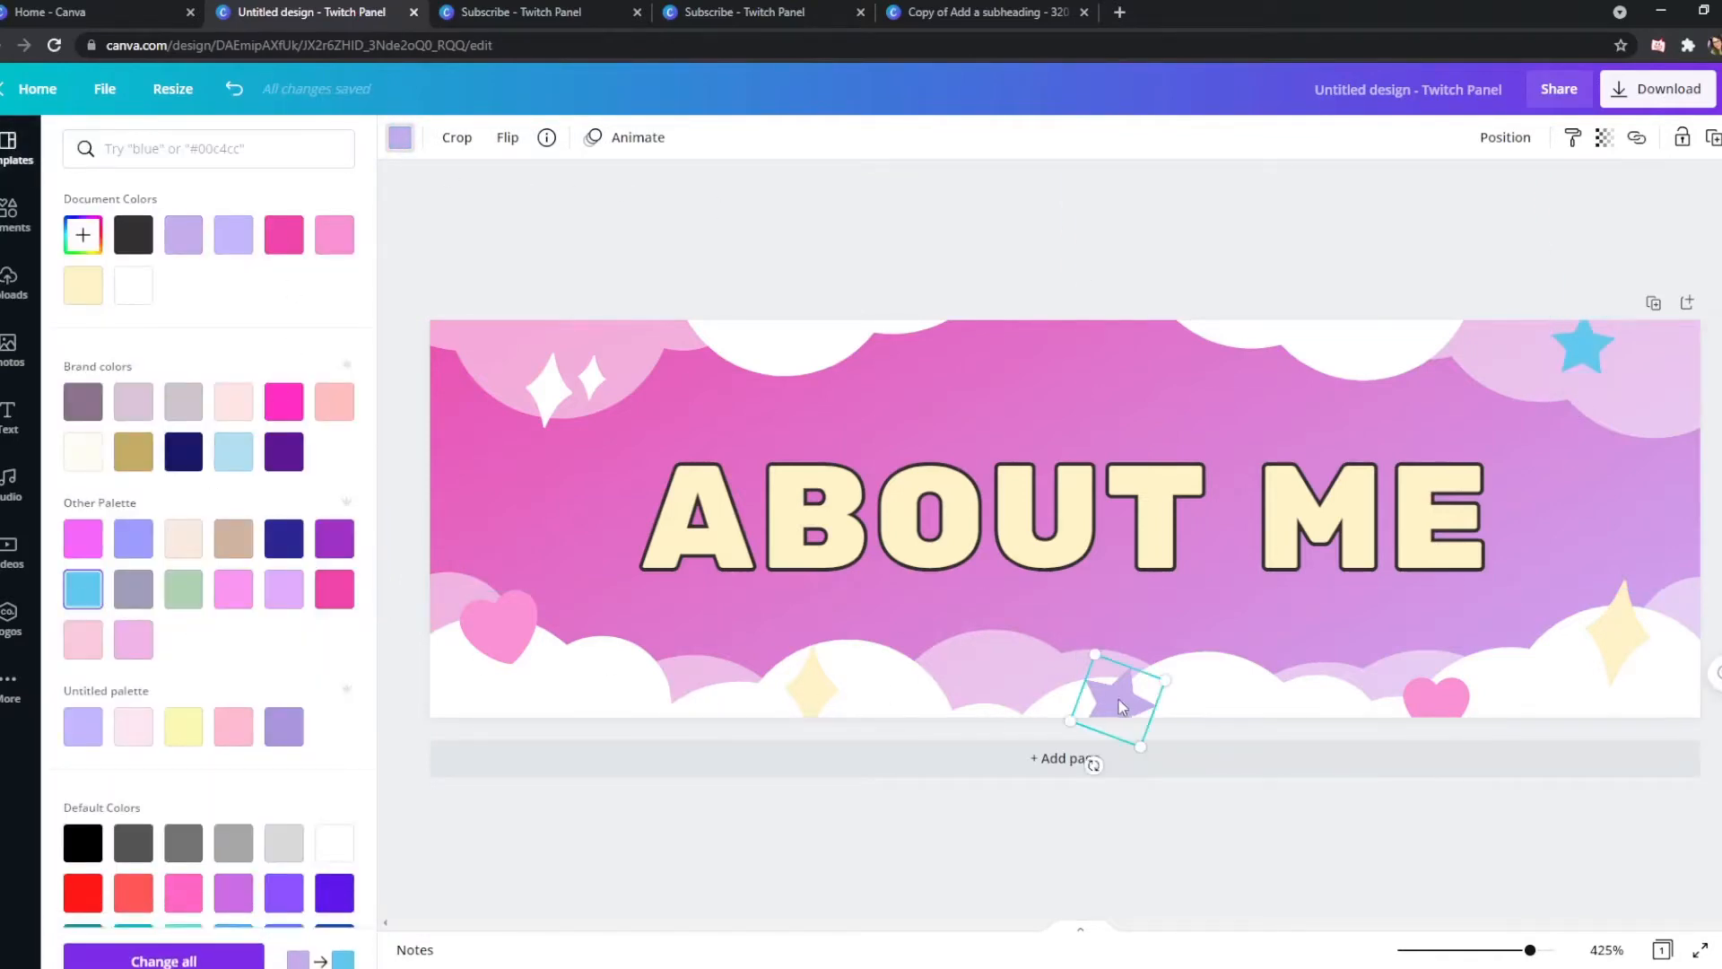
pyautogui.click(93, 599)
pyautogui.click(518, 630)
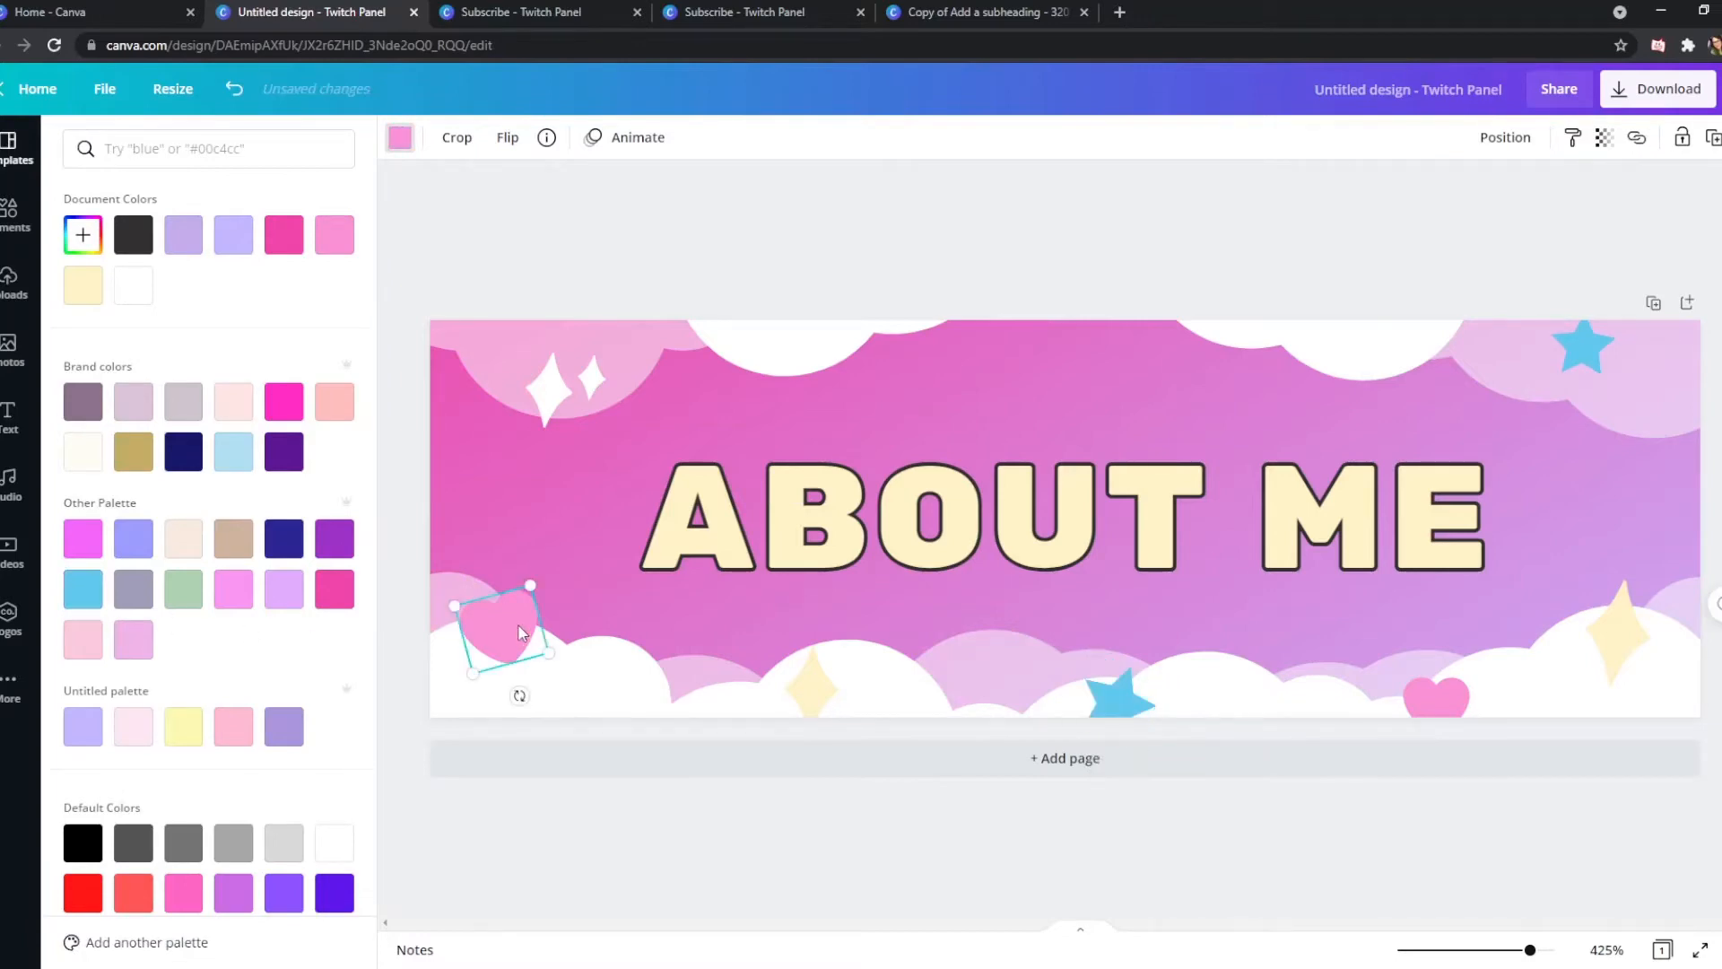
pyautogui.click(348, 599)
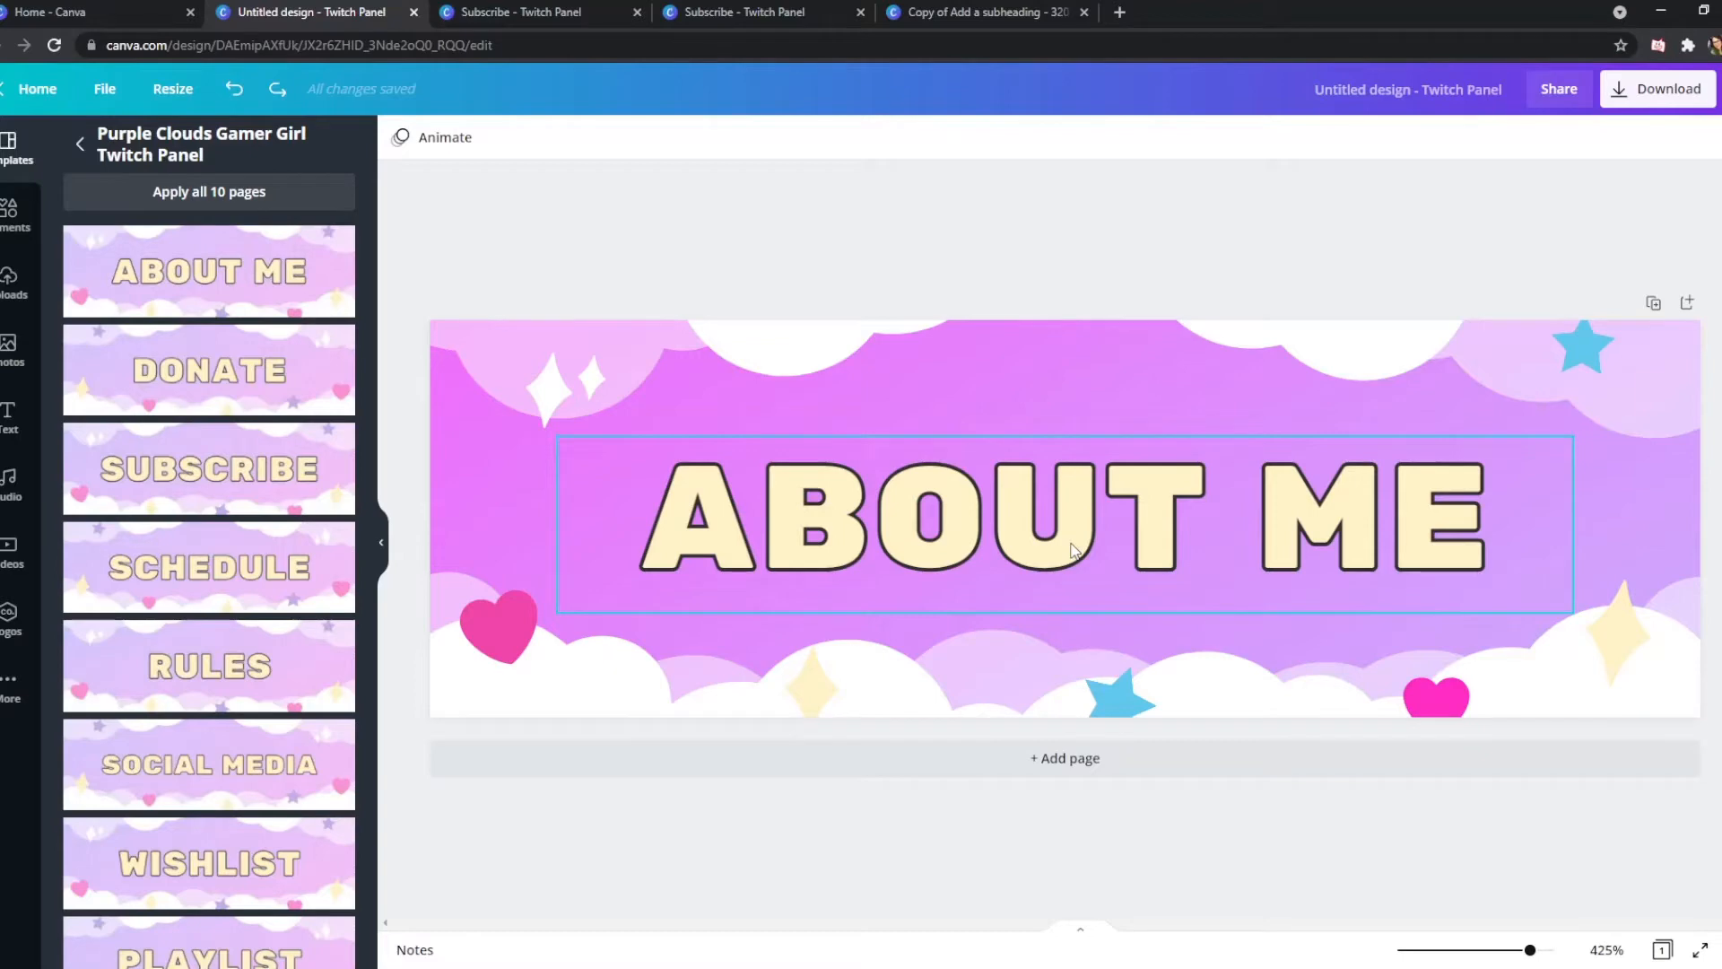
# Set the About Me heading's font to Bright Sunshine and turn off its all-uppercase formatting
pyautogui.click(1073, 549)
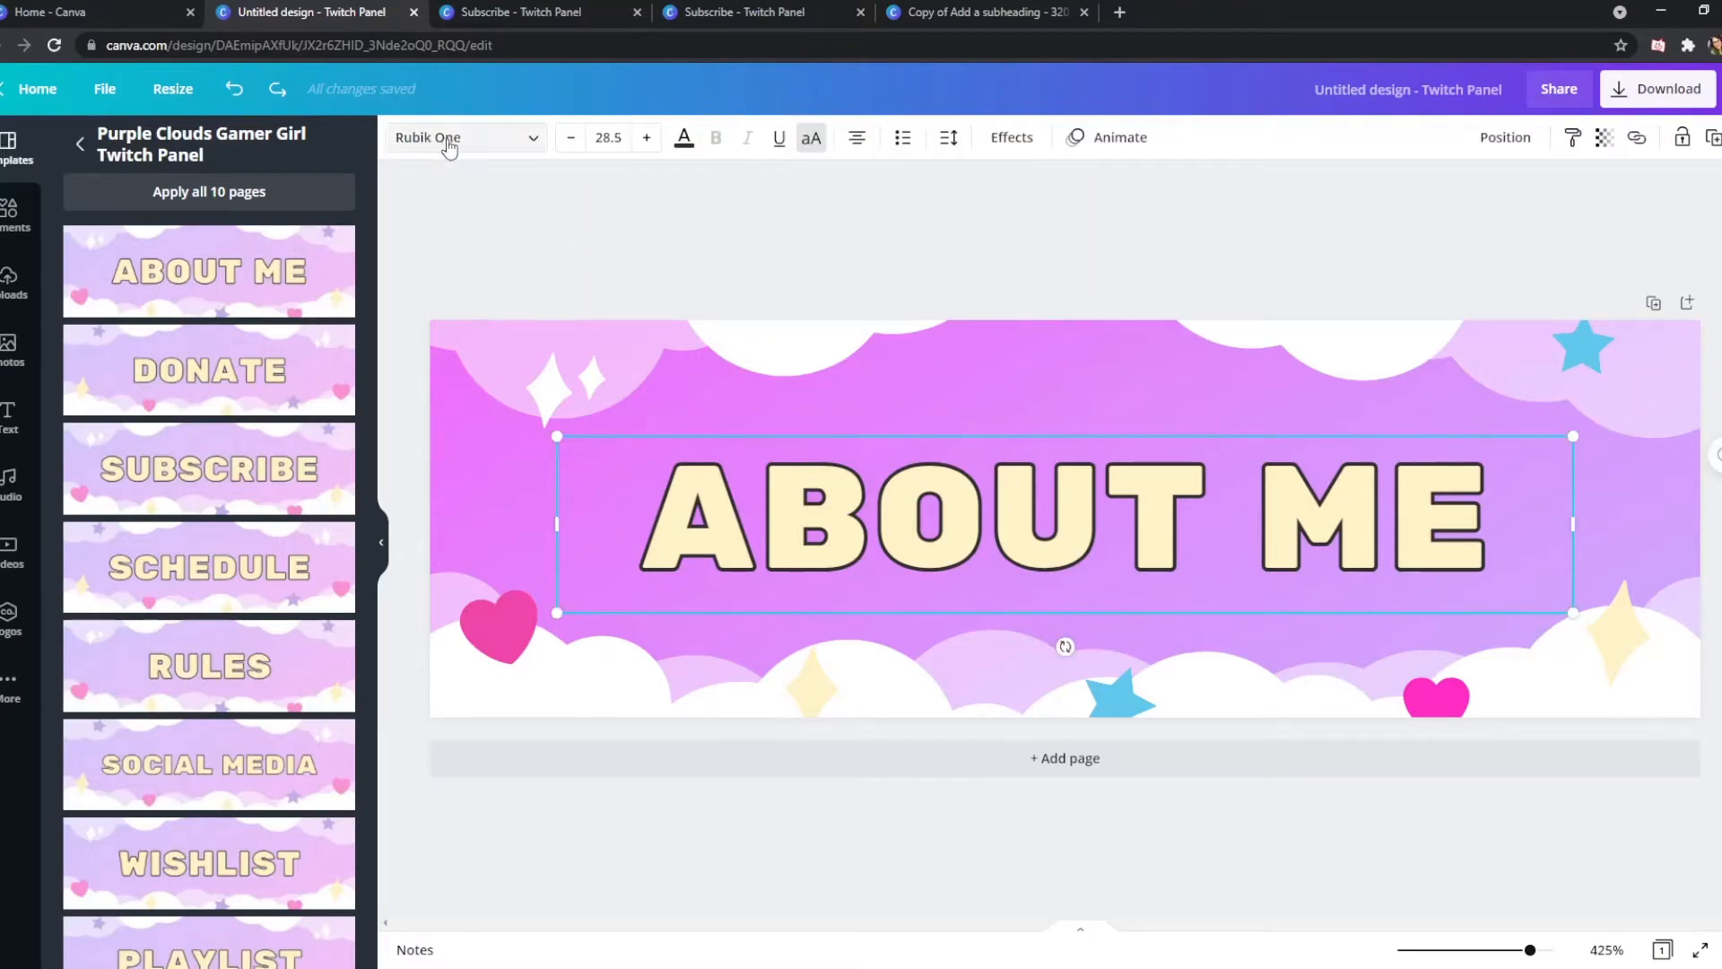
pyautogui.click(417, 142)
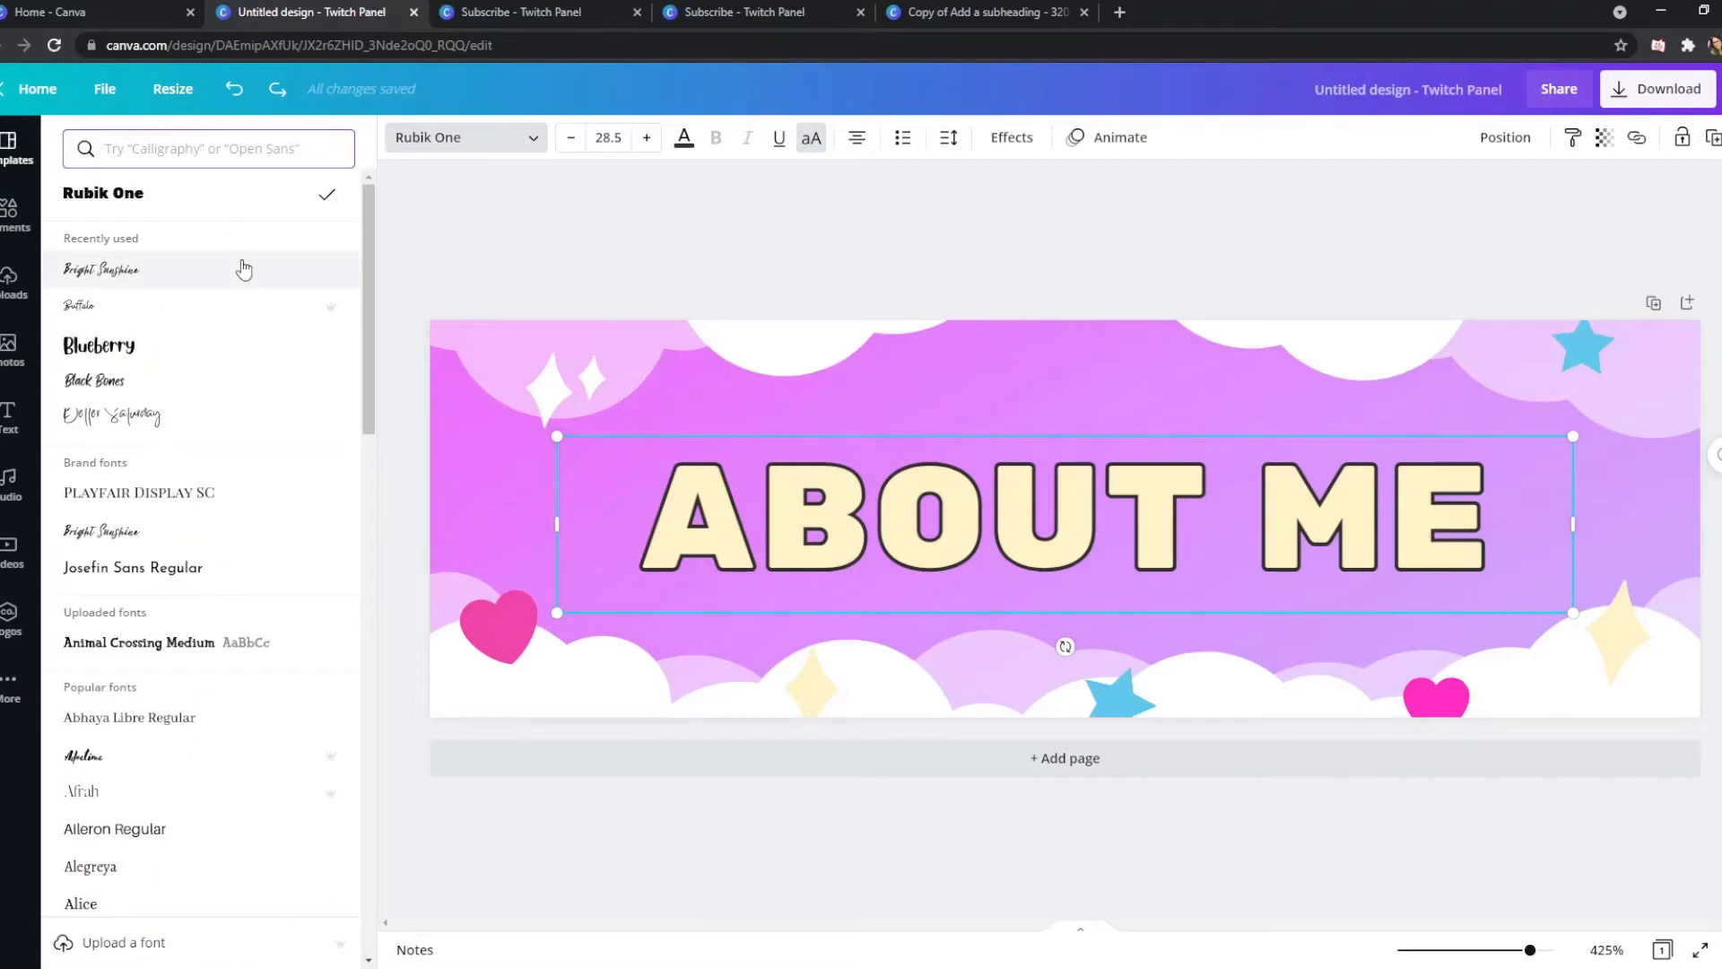
pyautogui.click(152, 278)
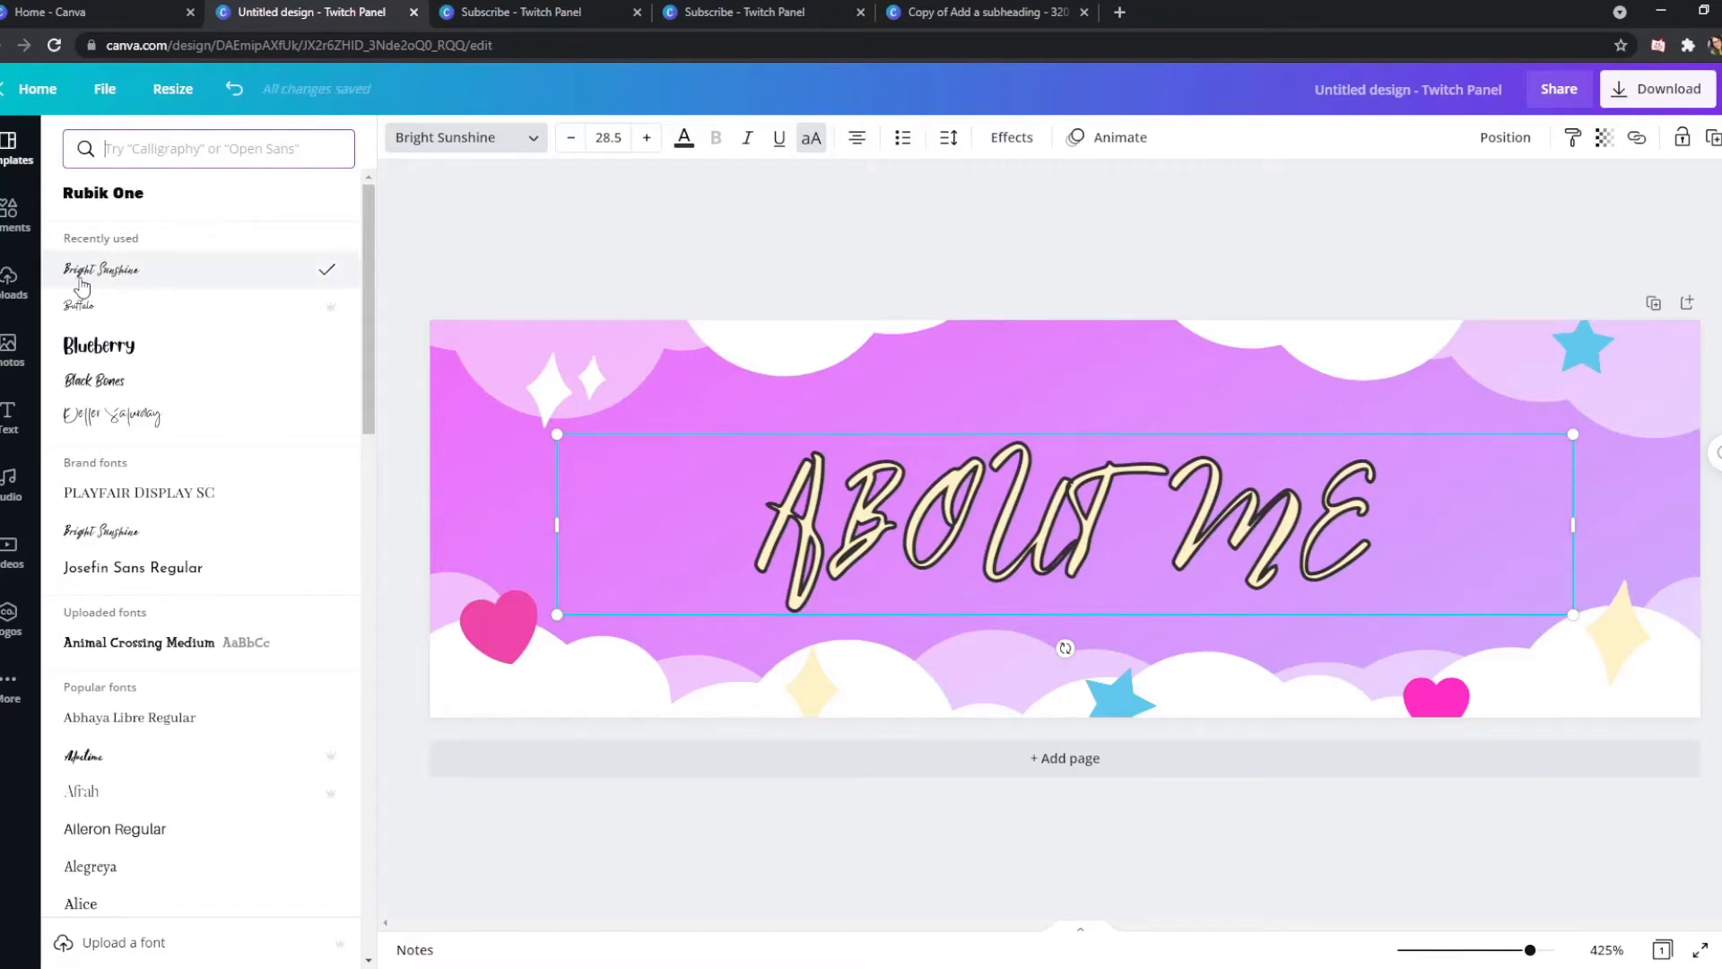
pyautogui.scroll(-15, 239, 542)
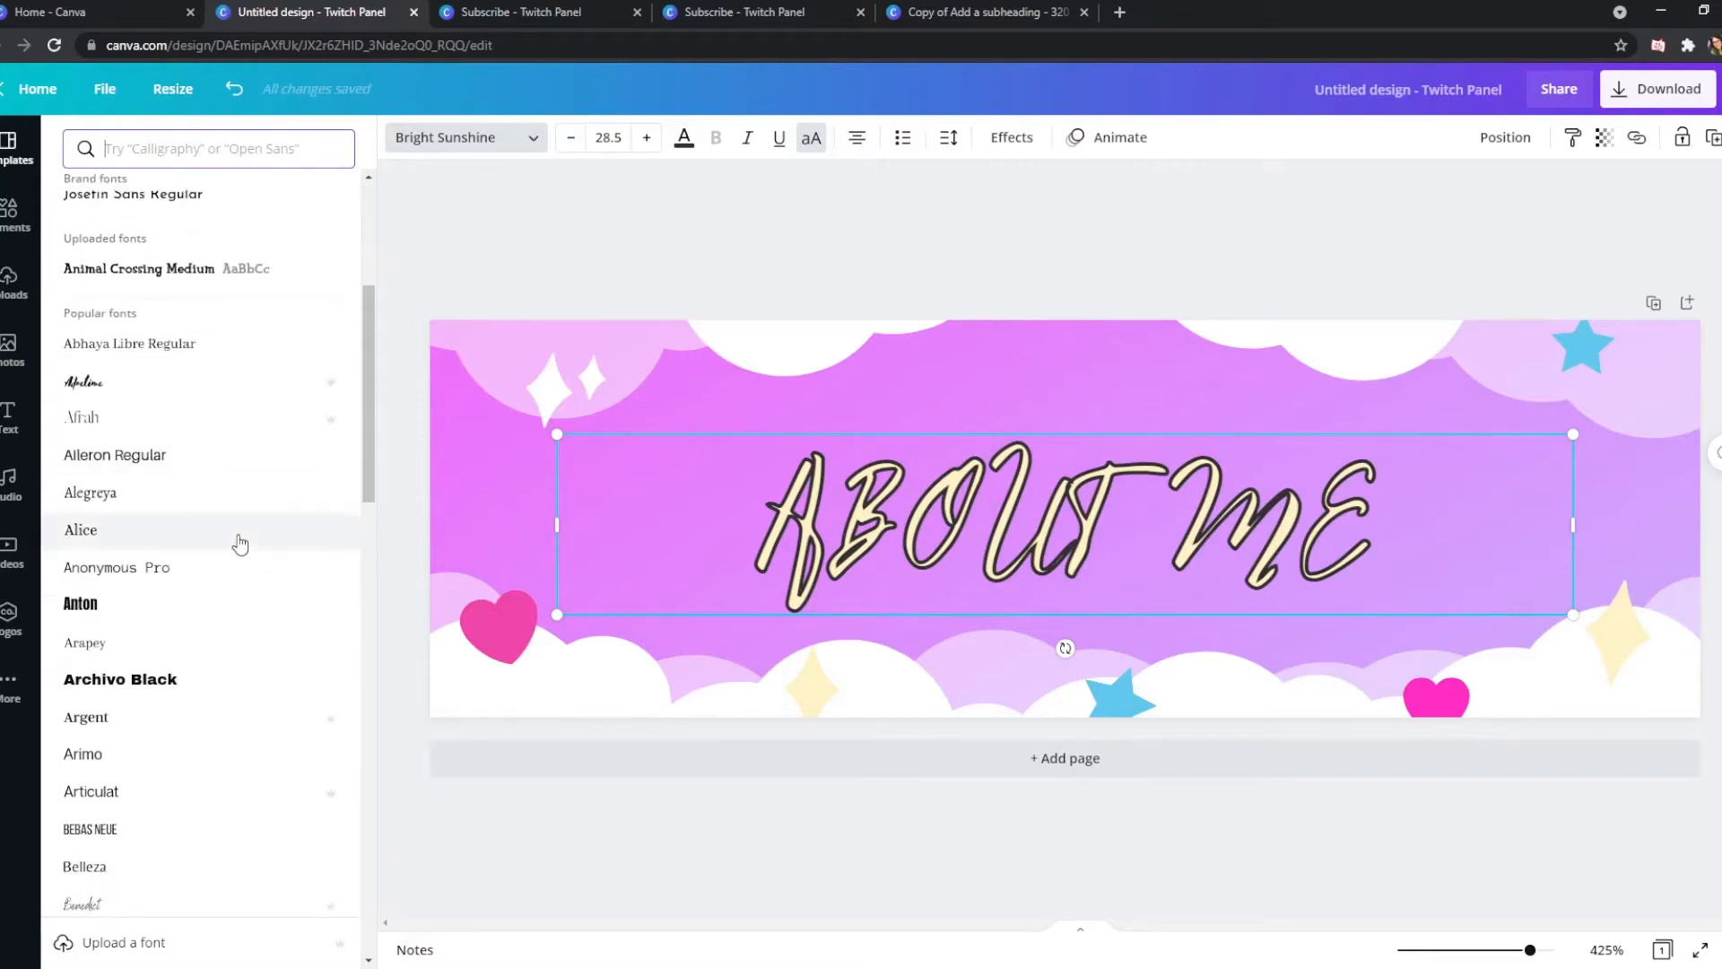
pyautogui.scroll(-13, 225, 392)
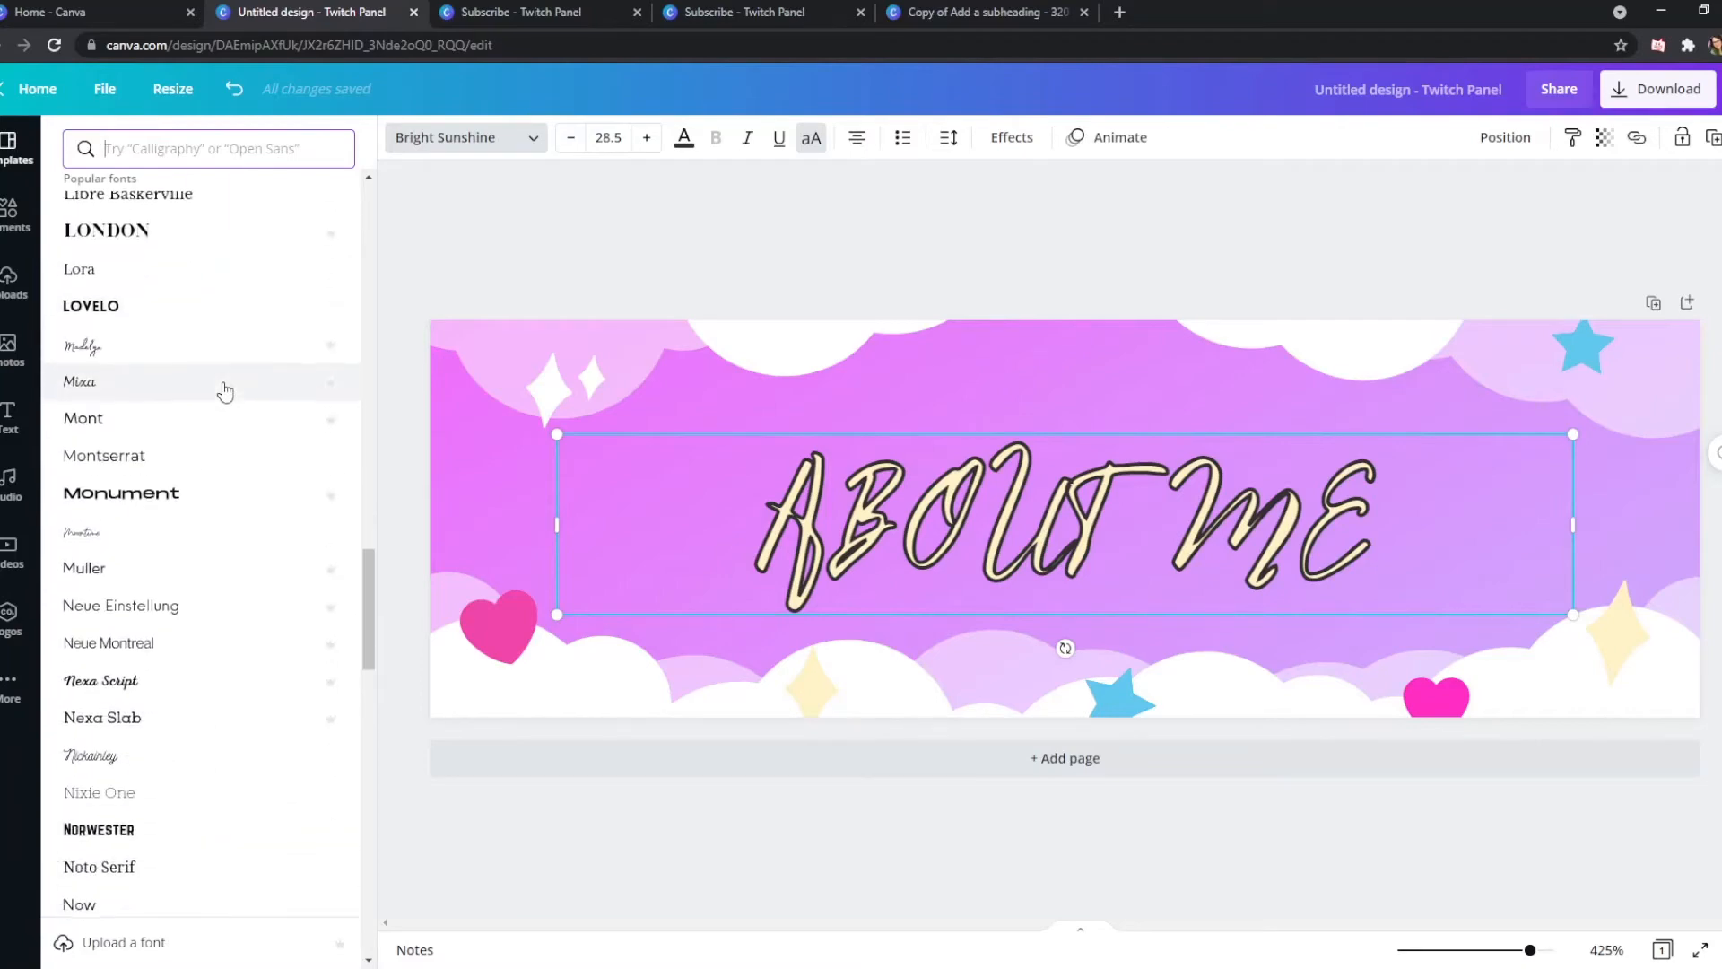
pyautogui.scroll(-12, 213, 581)
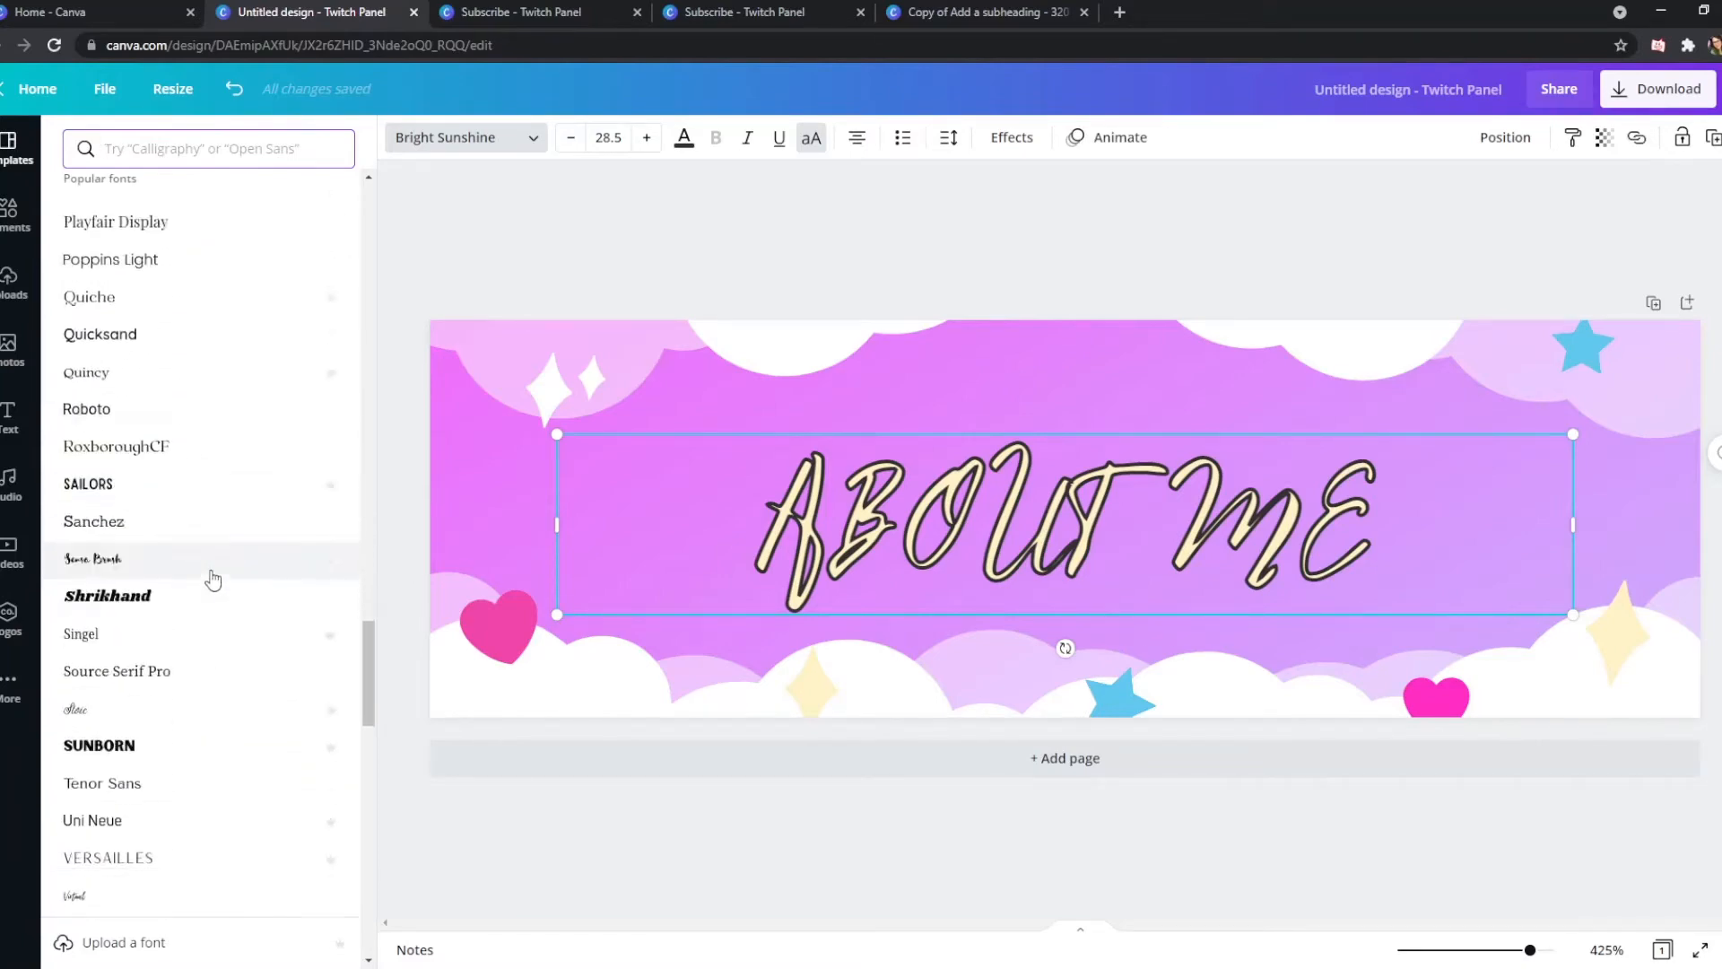
pyautogui.scroll(20, 212, 581)
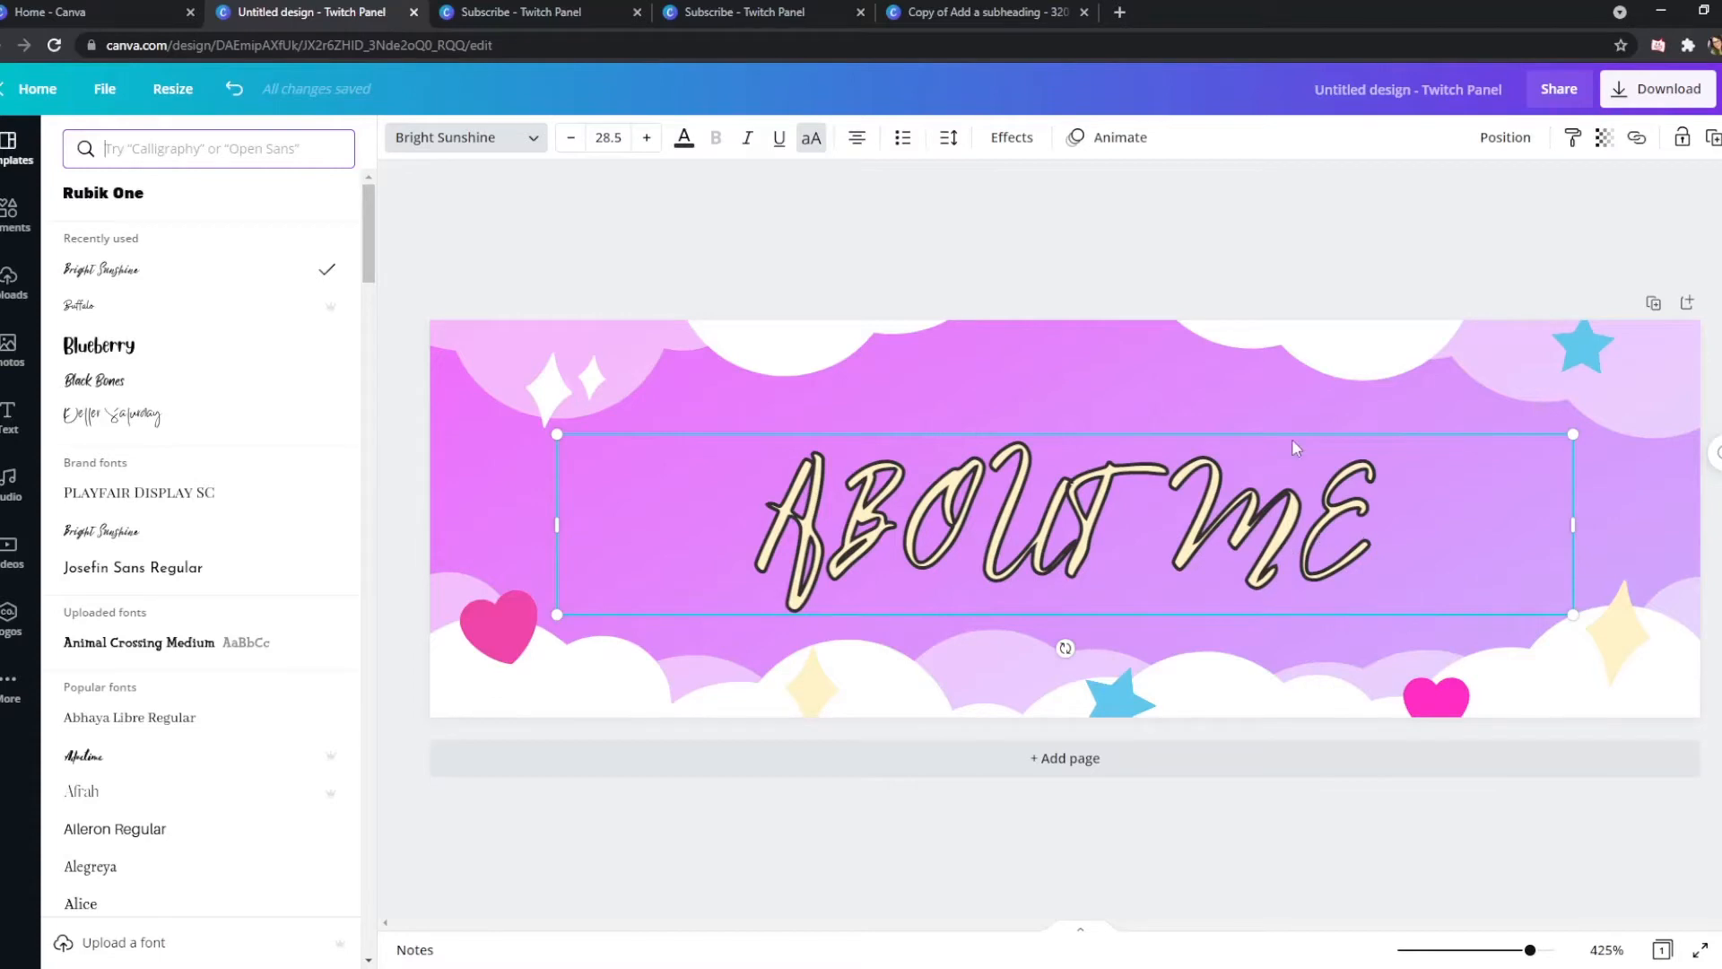
pyautogui.click(811, 143)
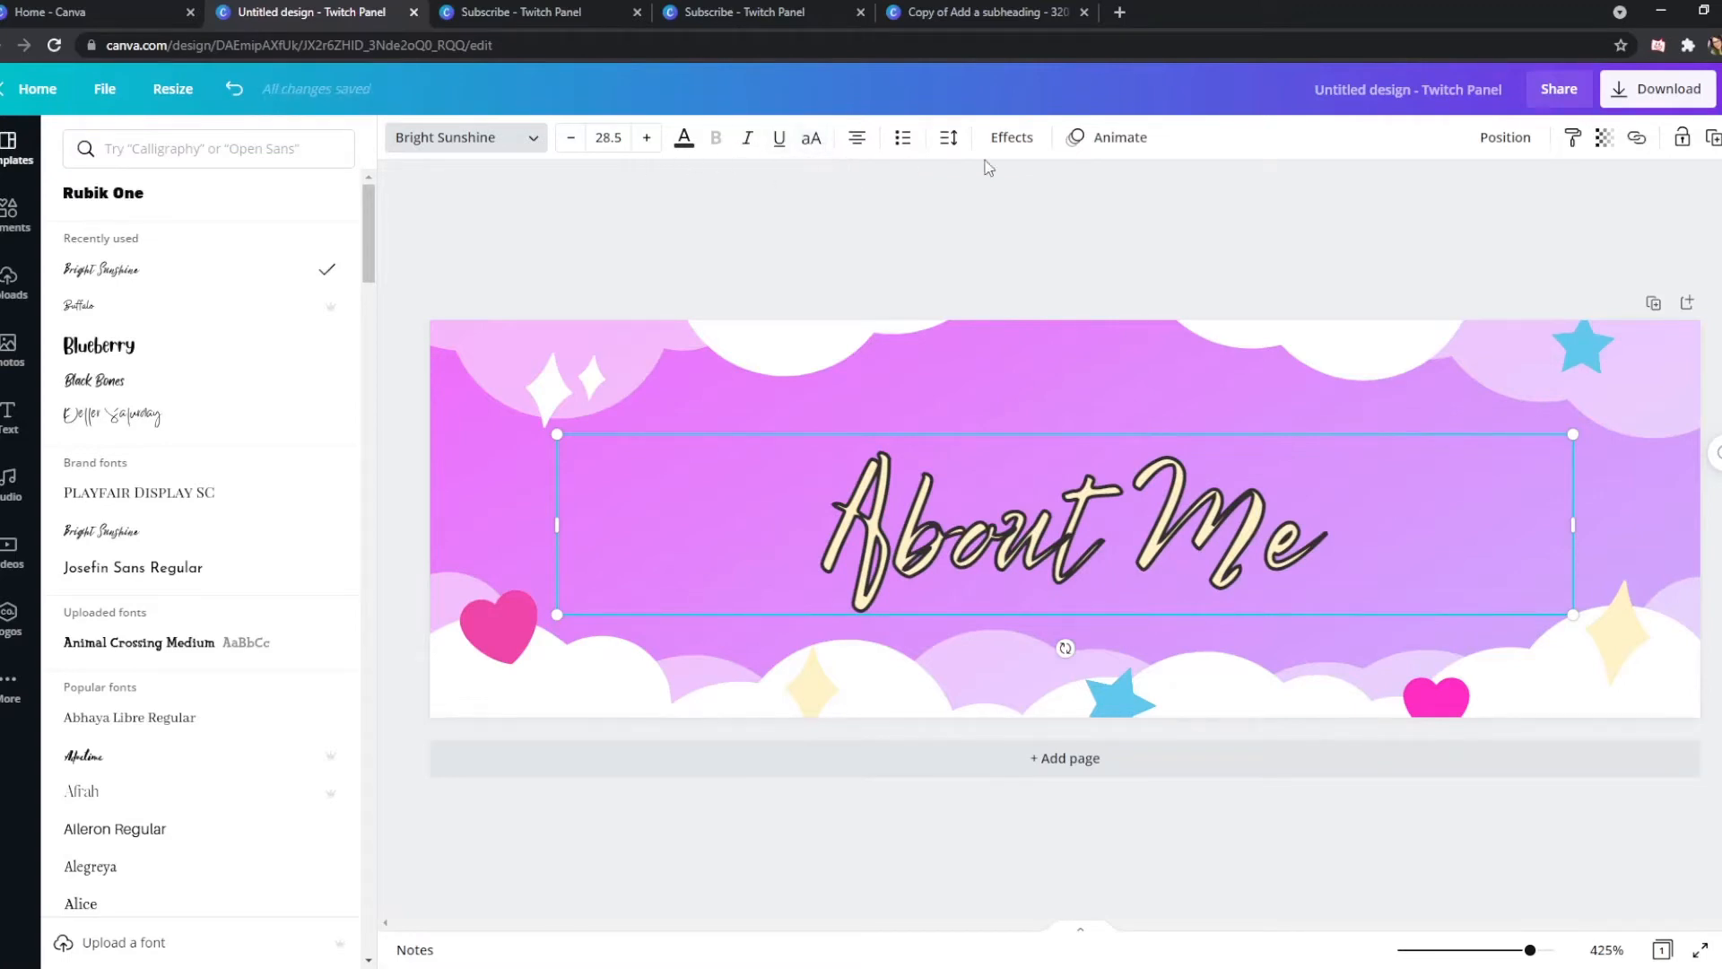
# Replace the heading's Splice effect with Neon and colour the text with the gold brand colour
pyautogui.click(1019, 142)
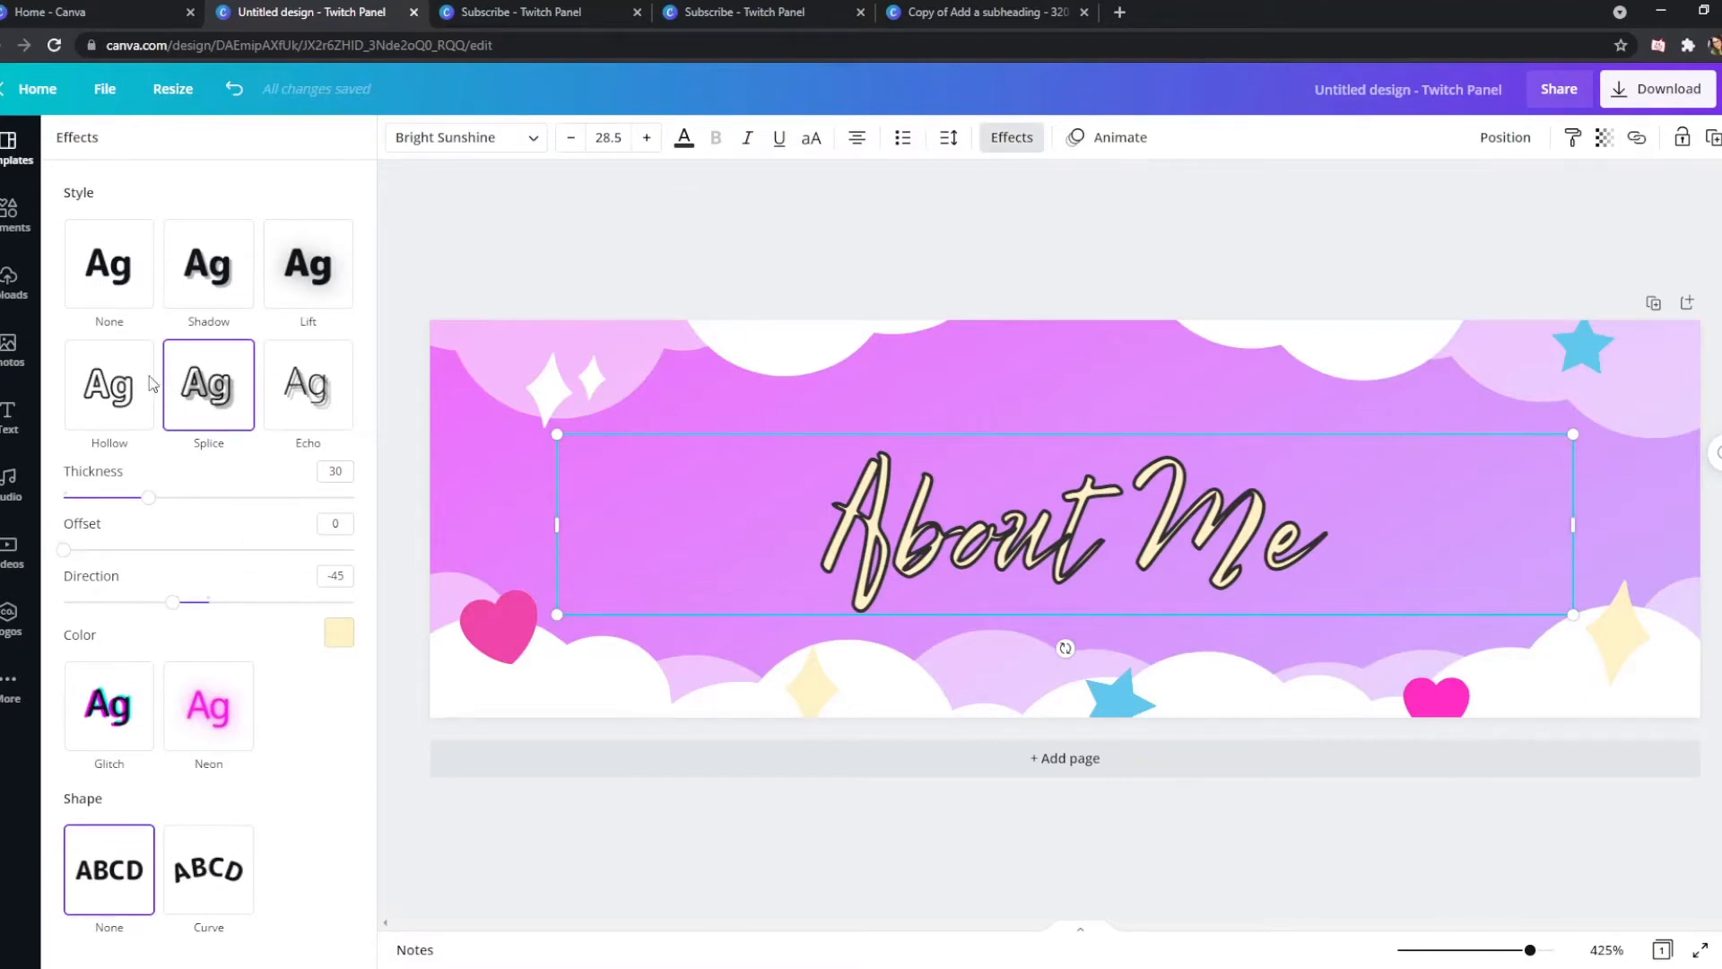
pyautogui.click(124, 274)
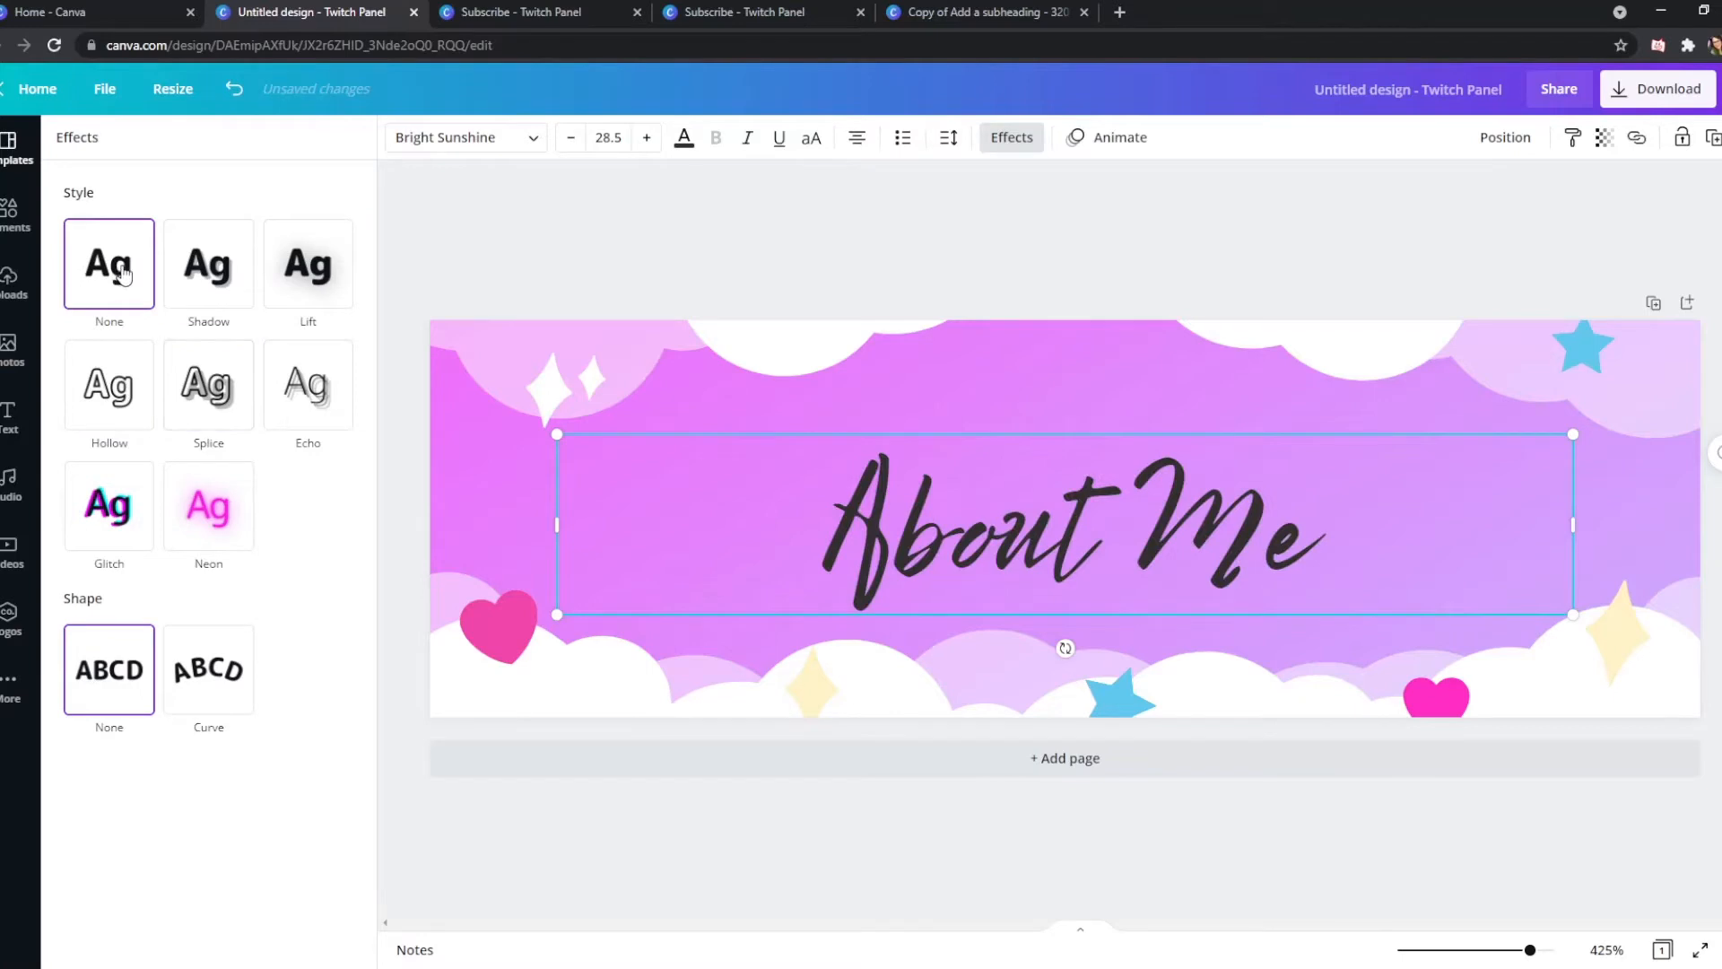
pyautogui.click(216, 517)
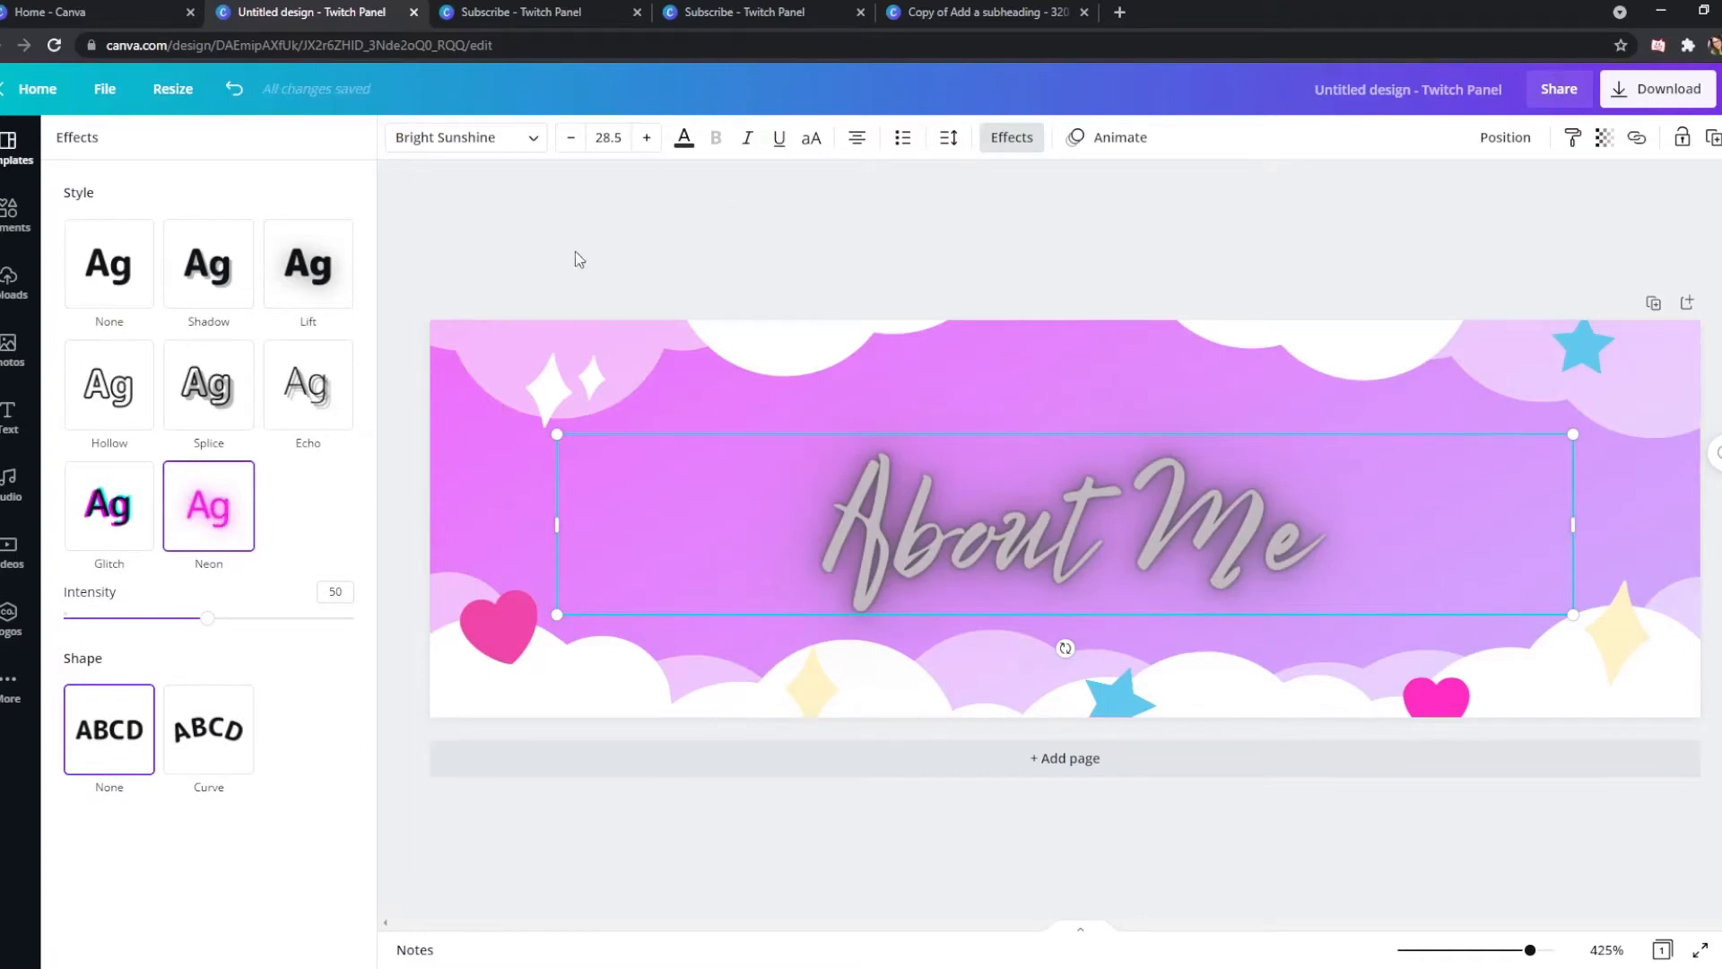
pyautogui.click(684, 137)
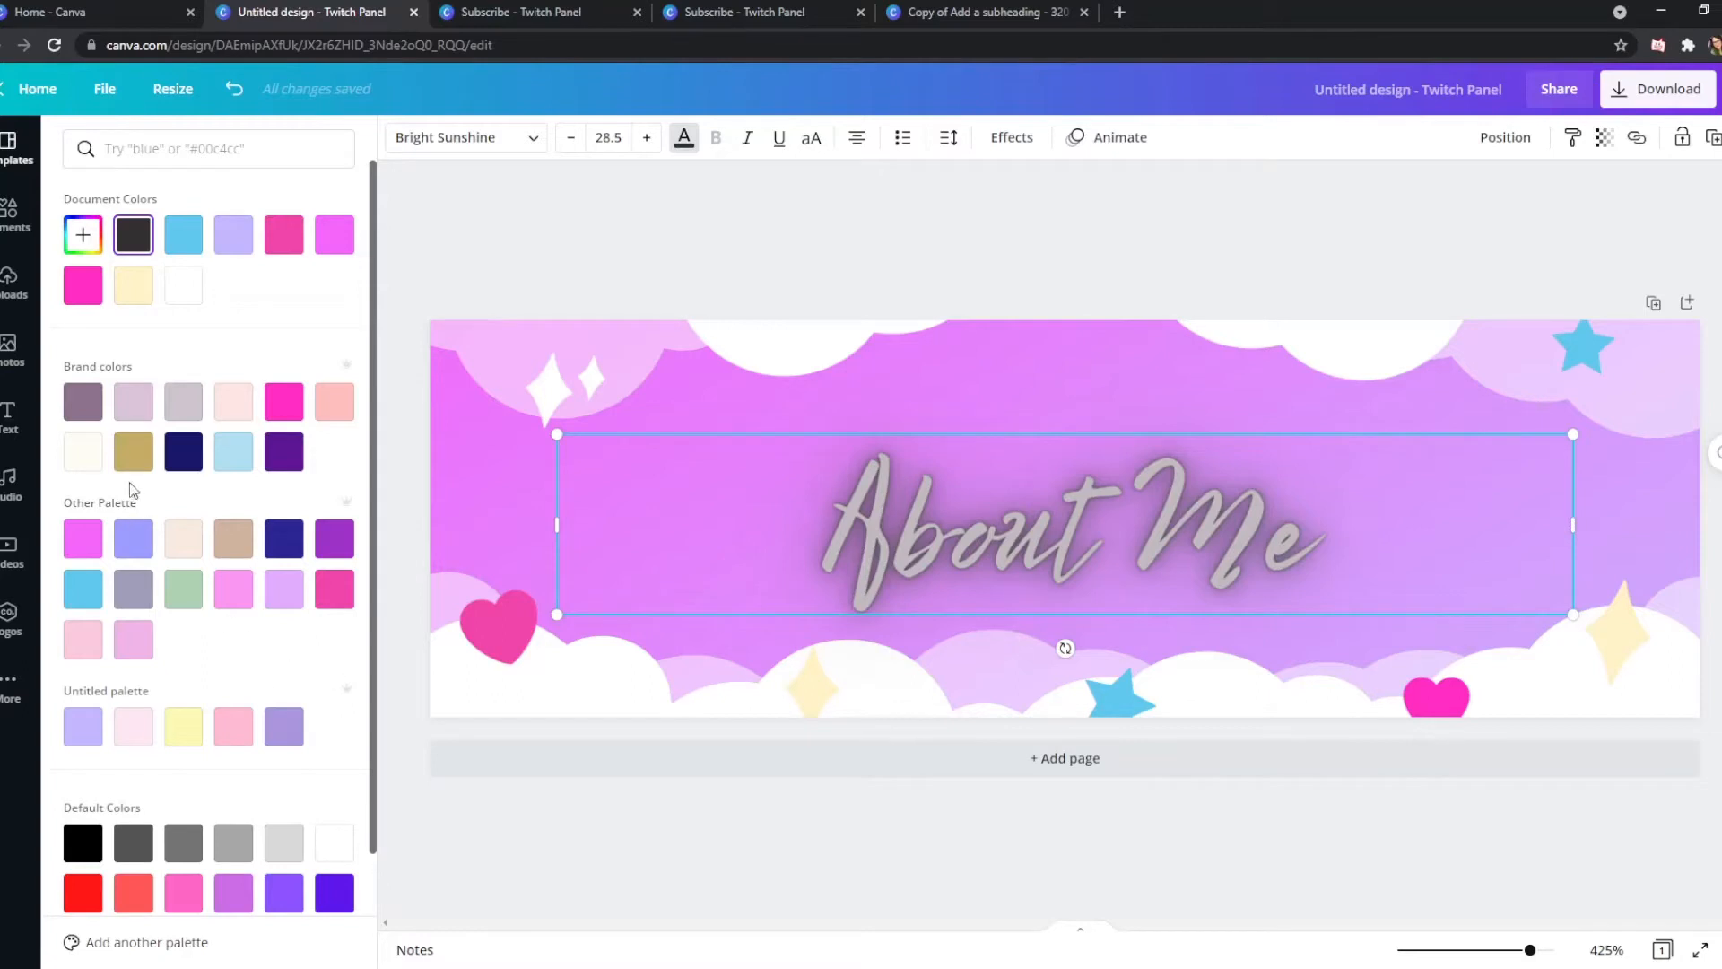
pyautogui.click(135, 451)
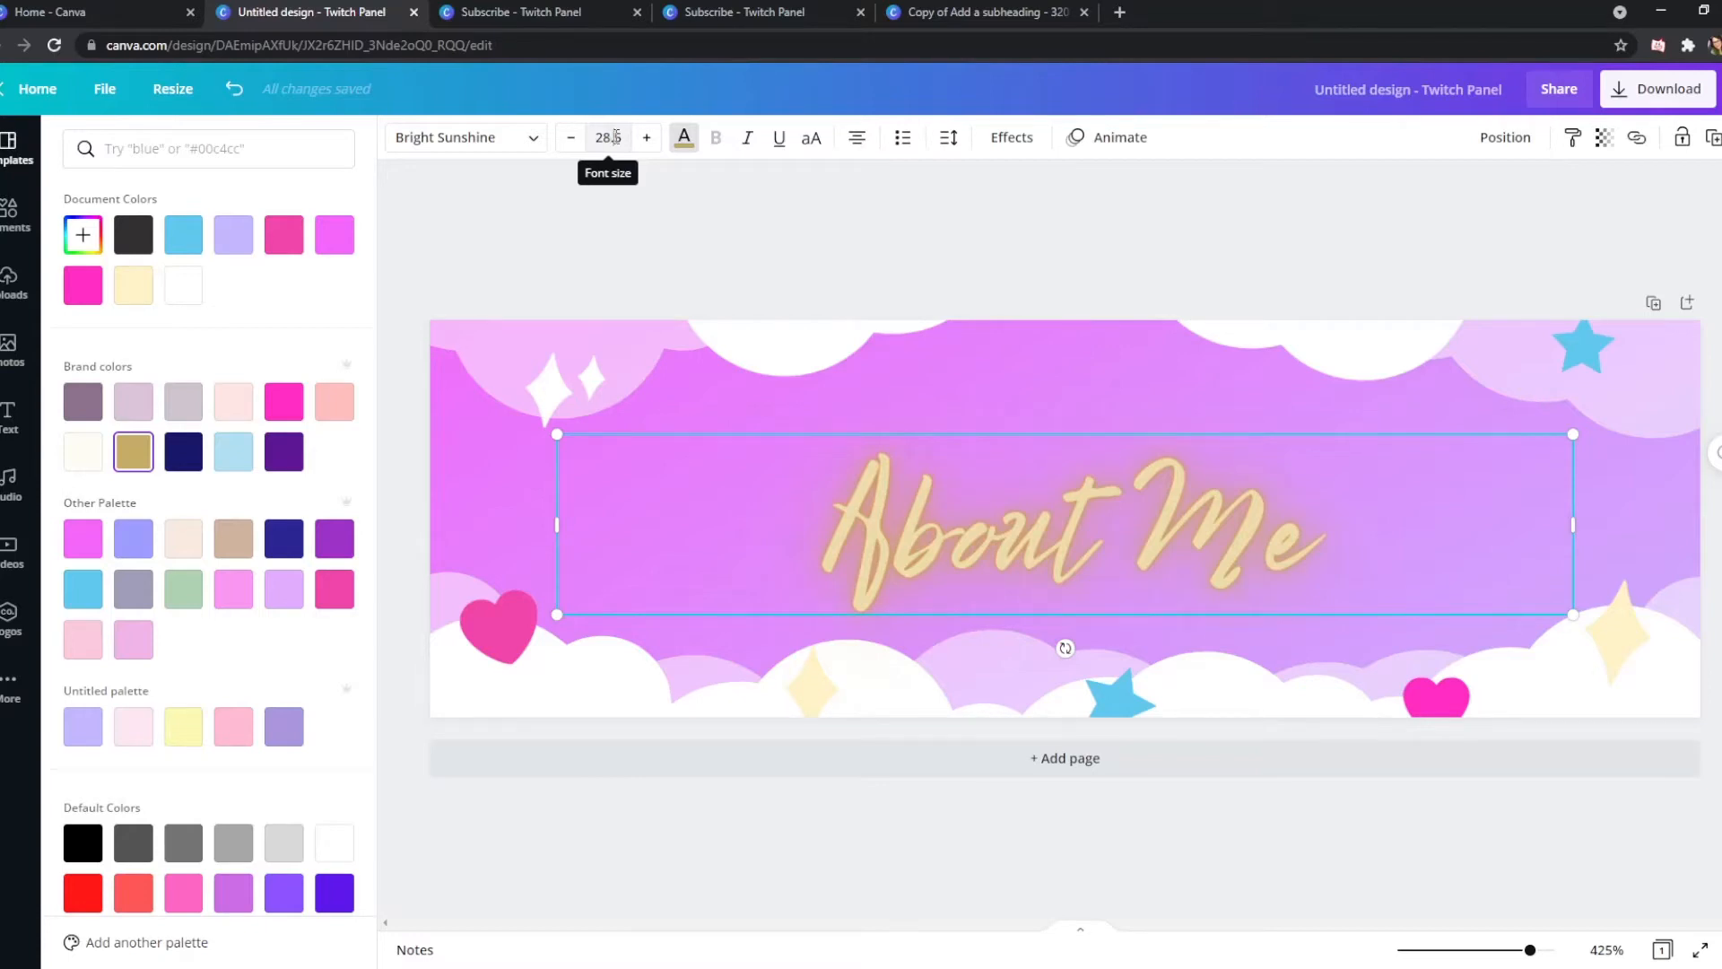
# Set the heading's font size to 35 and shift the text slightly upwards on the panel
pyautogui.click(615, 136)
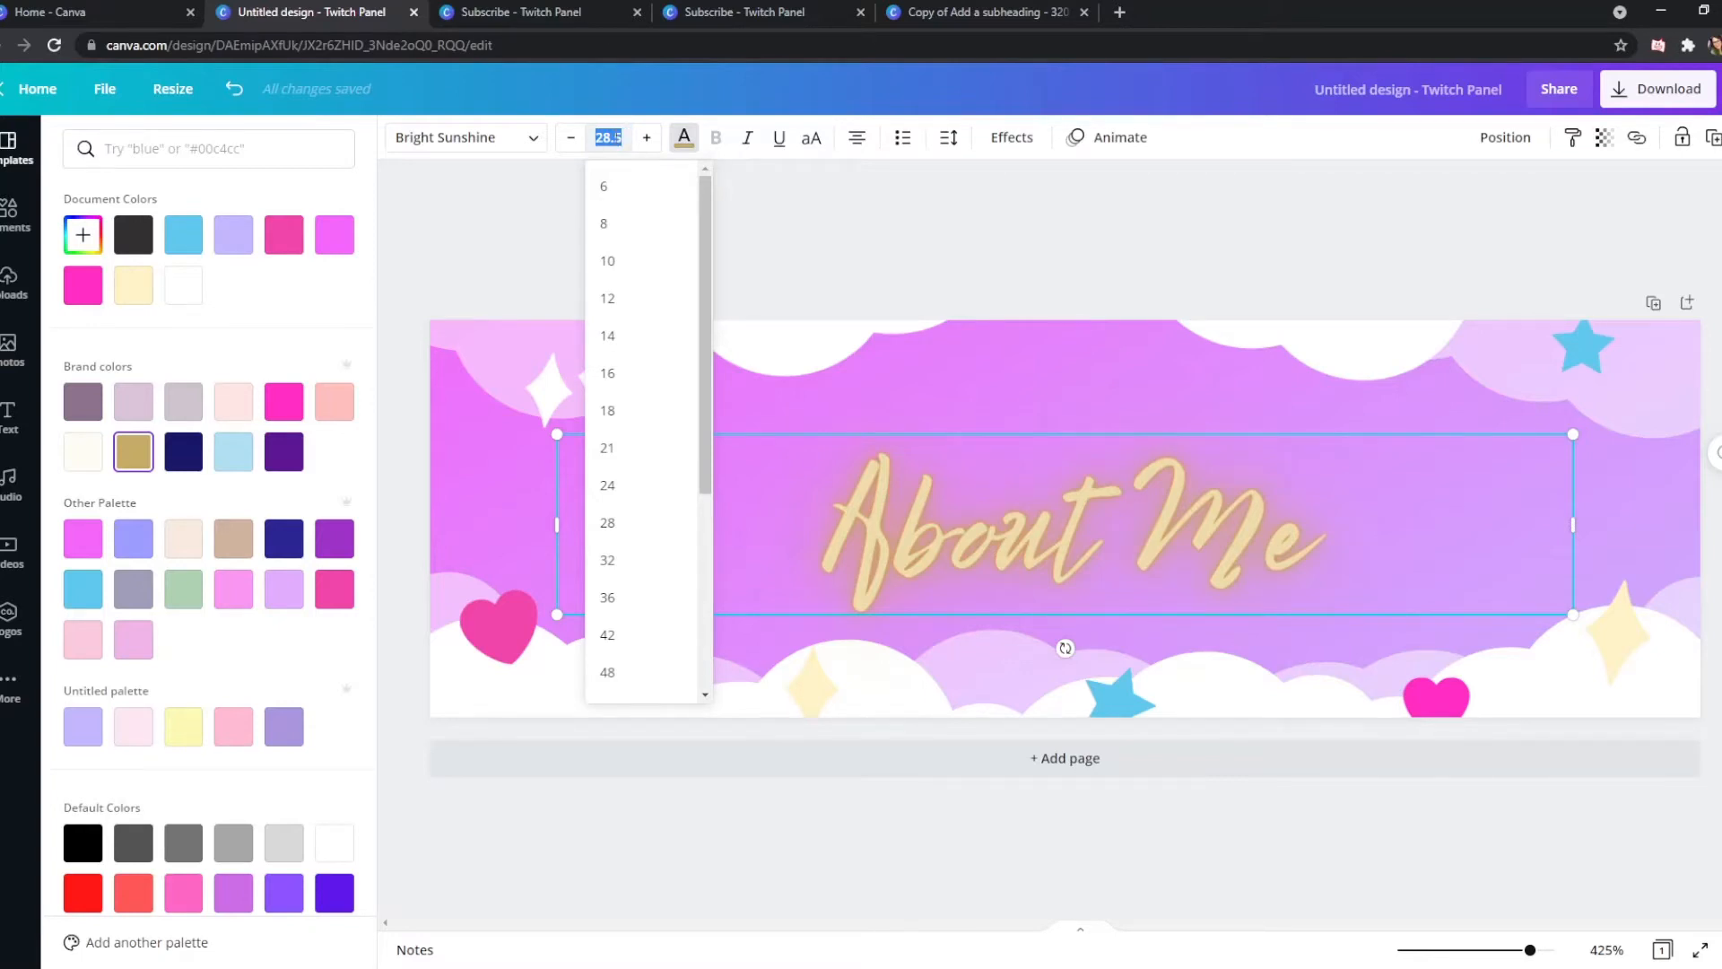
pyautogui.write('35')
pyautogui.press('Return')
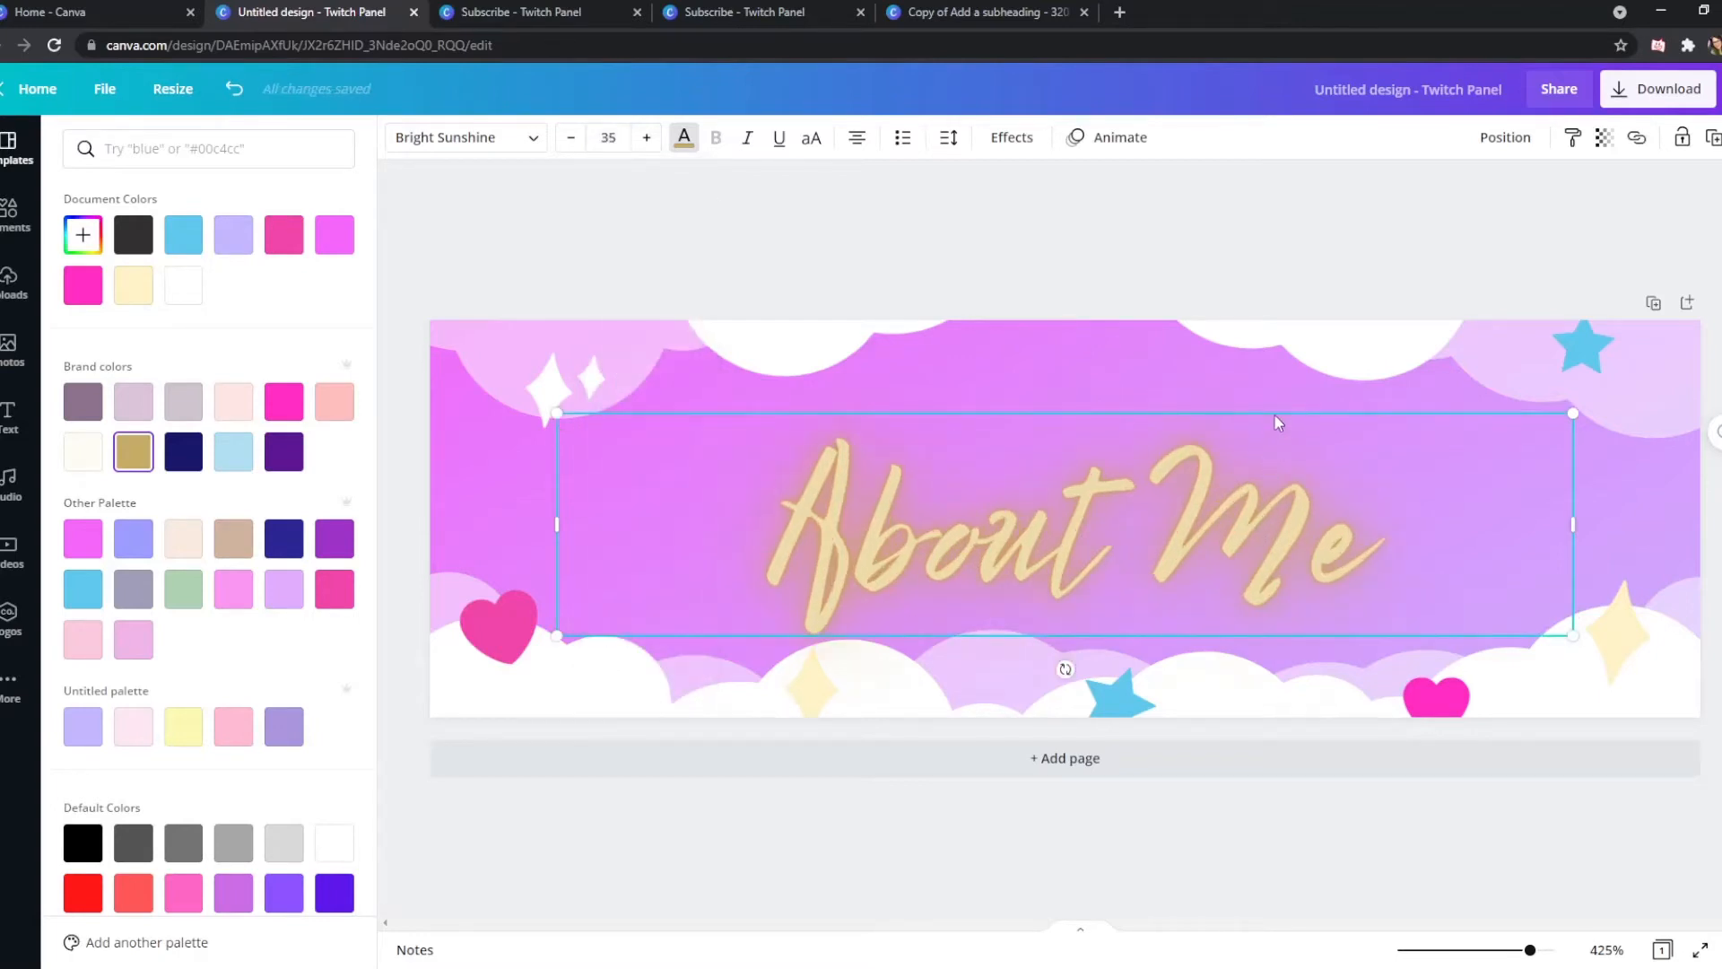
pyautogui.moveTo(1202, 533)
pyautogui.mouseDown()
pyautogui.moveTo(1203, 504)
pyautogui.moveTo(1203, 522)
pyautogui.mouseUp()
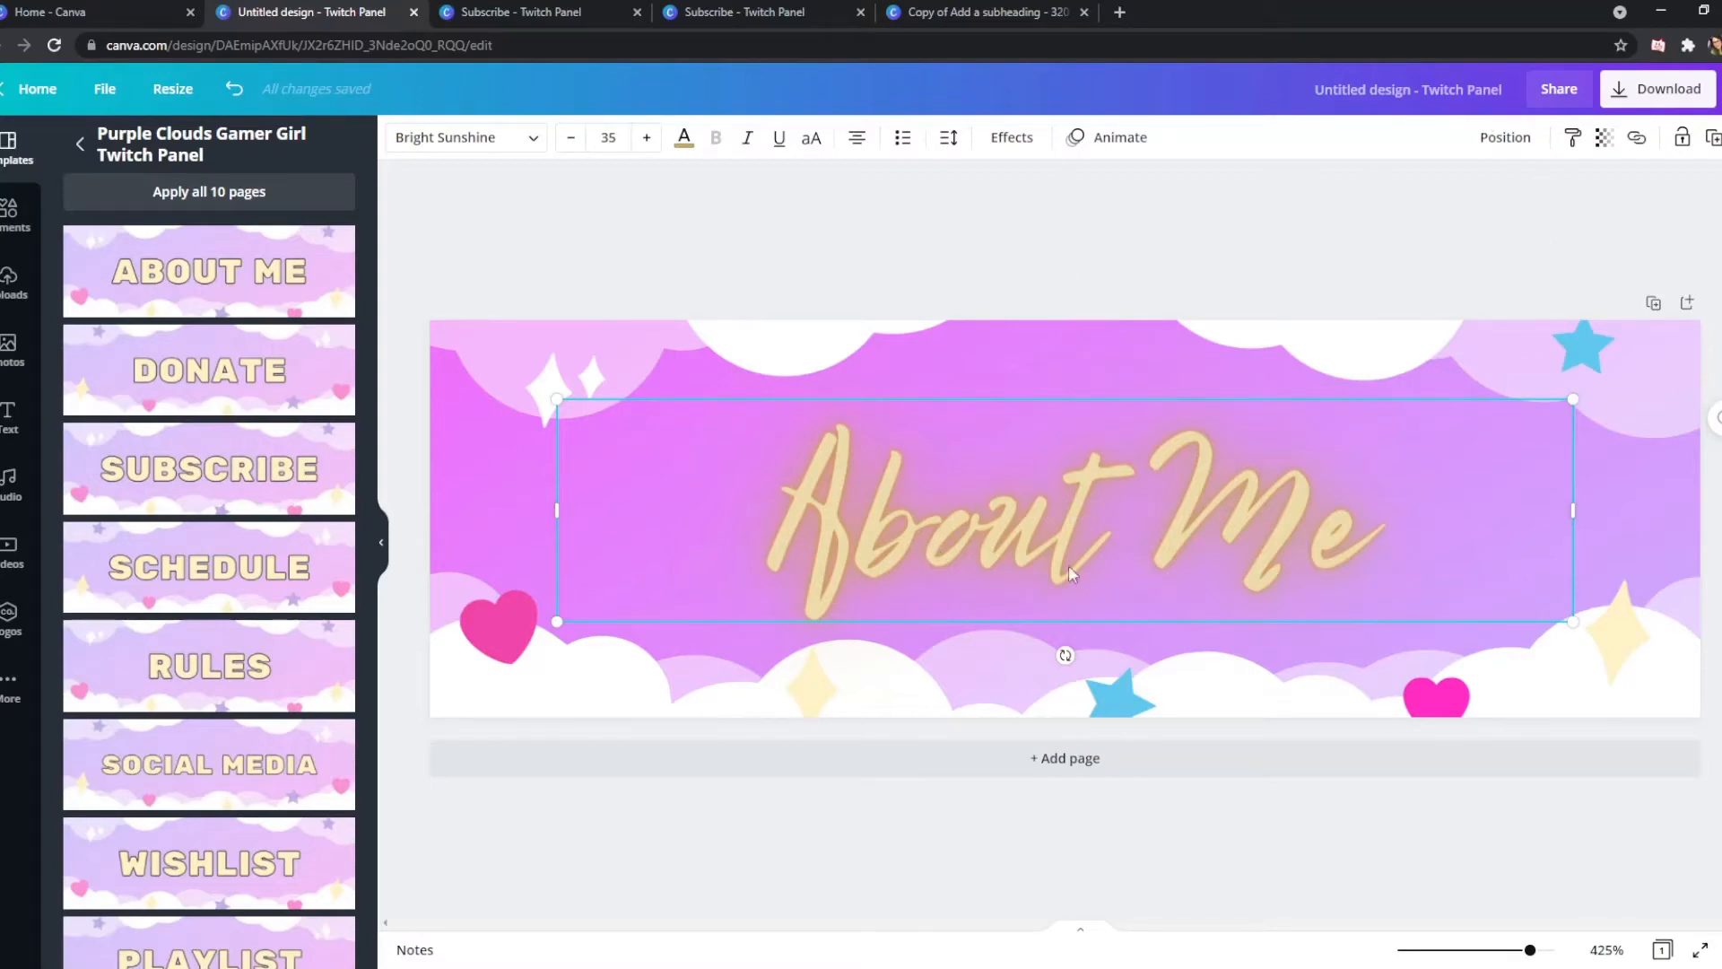
# Duplicate the gold neon About Me heading and align the copy exactly over the original
pyautogui.click(1713, 139)
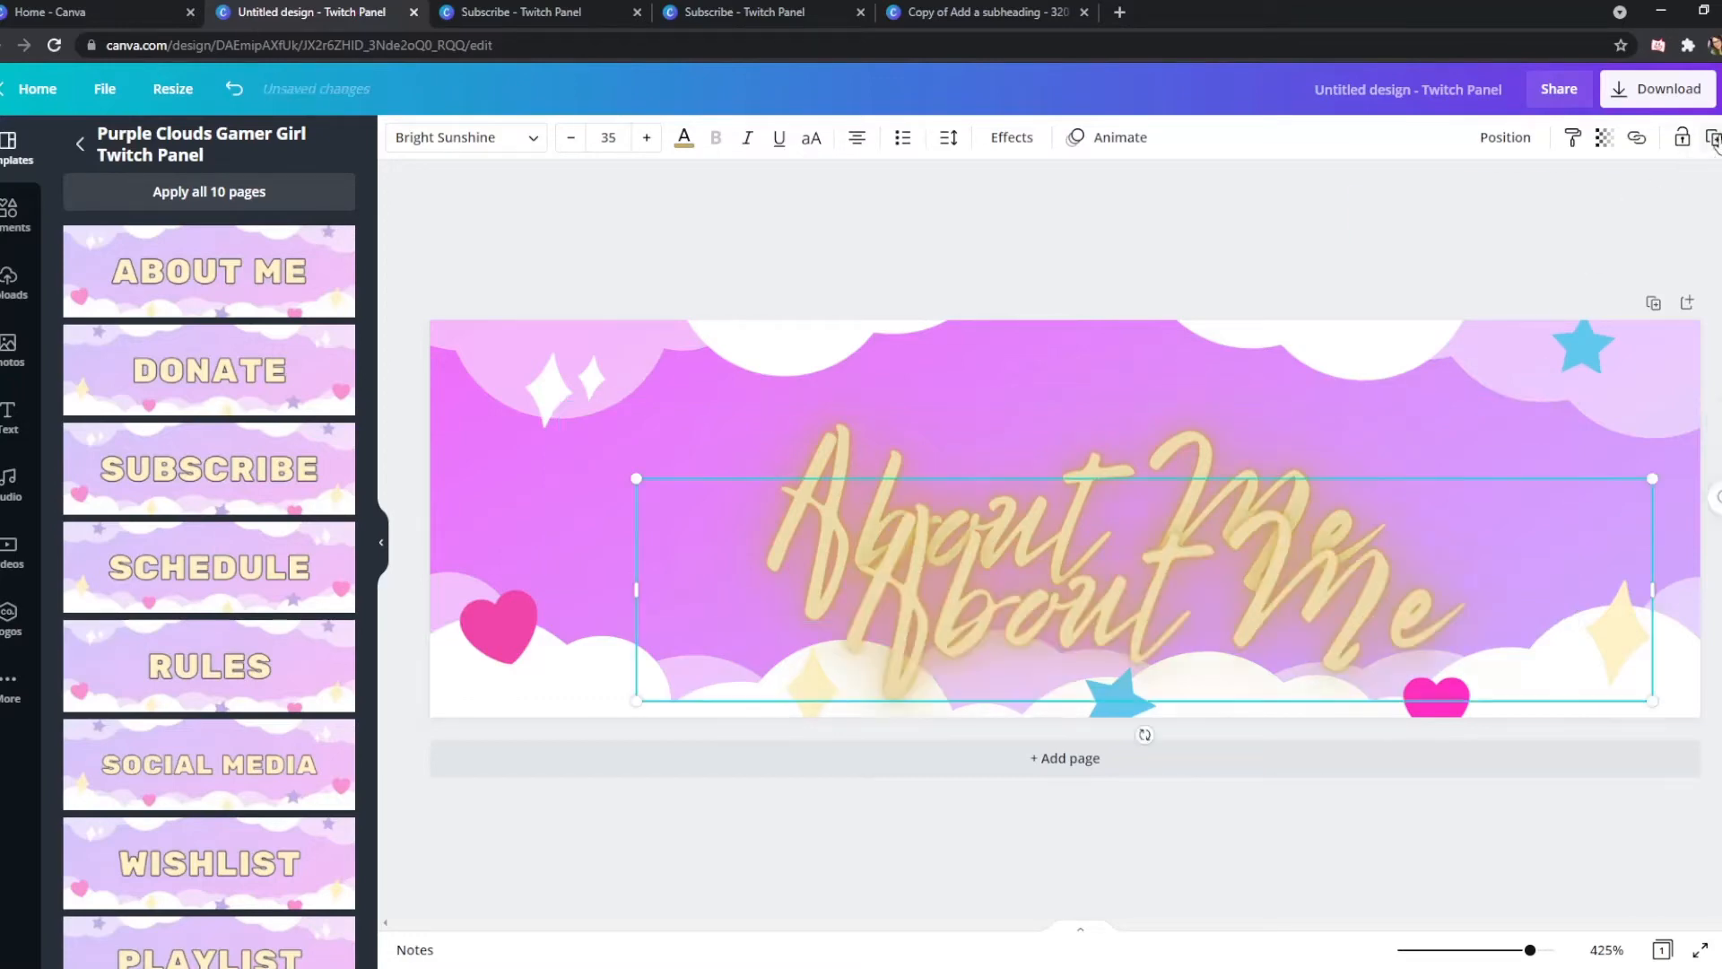
pyautogui.moveTo(1277, 590); pyautogui.dragTo(1184, 511)
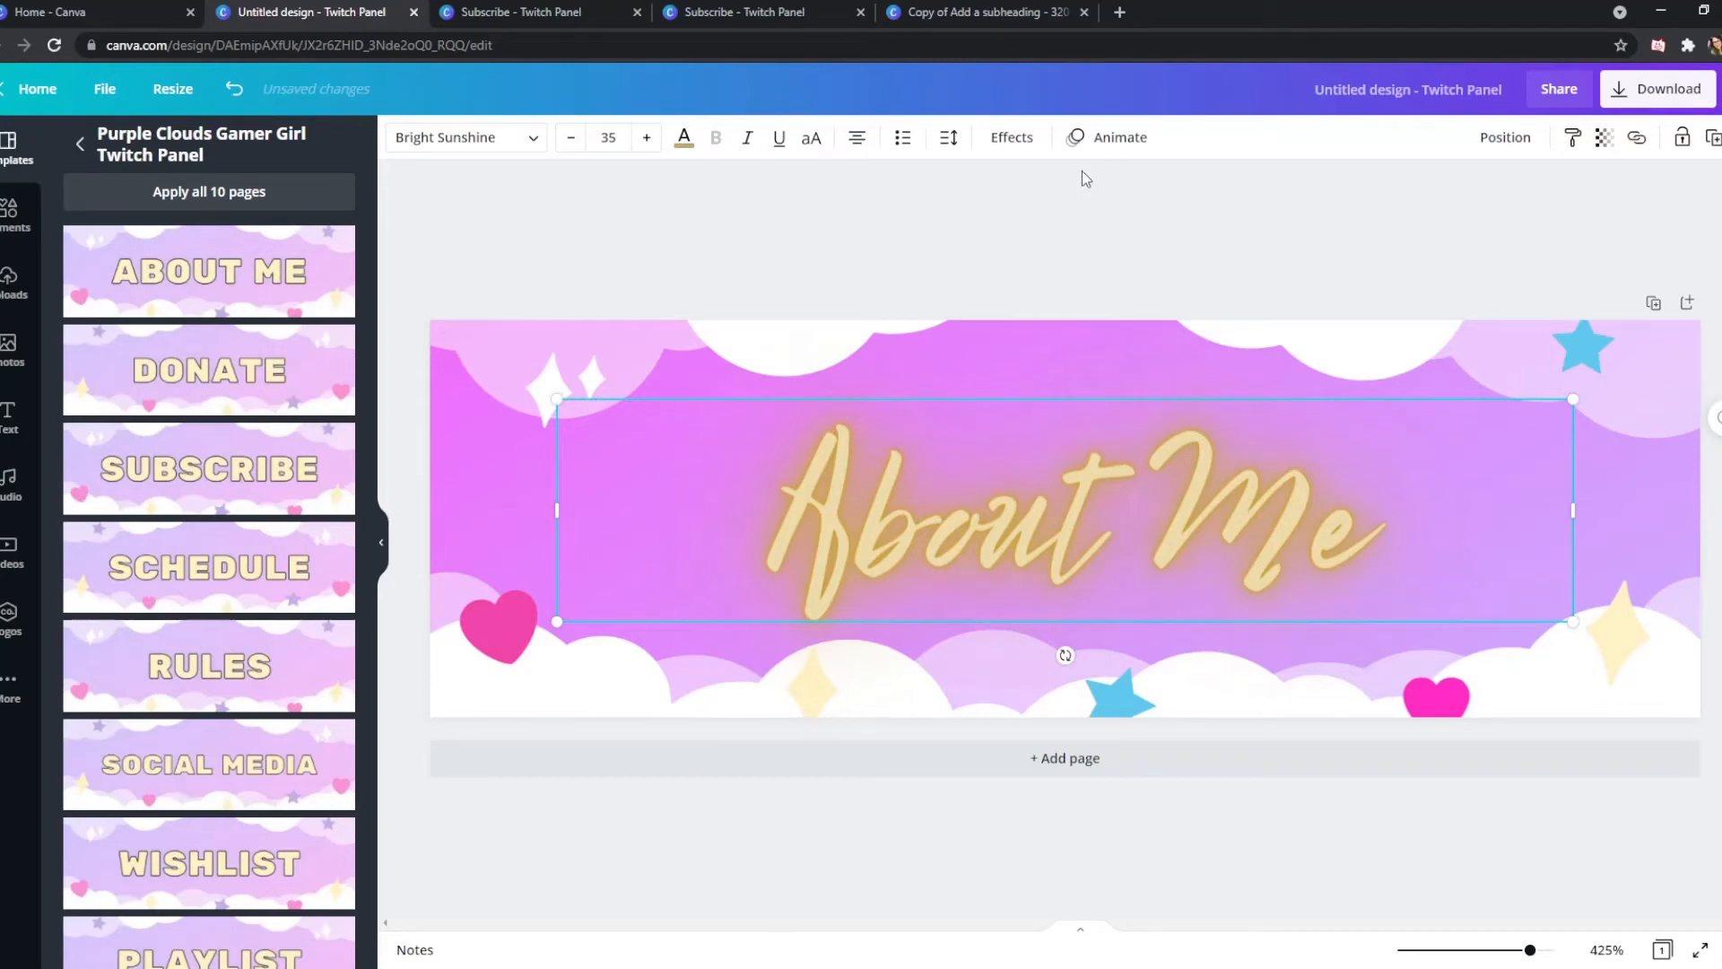
# Remove the Neon effect from the heading copy and colour its text white
pyautogui.click(1022, 141)
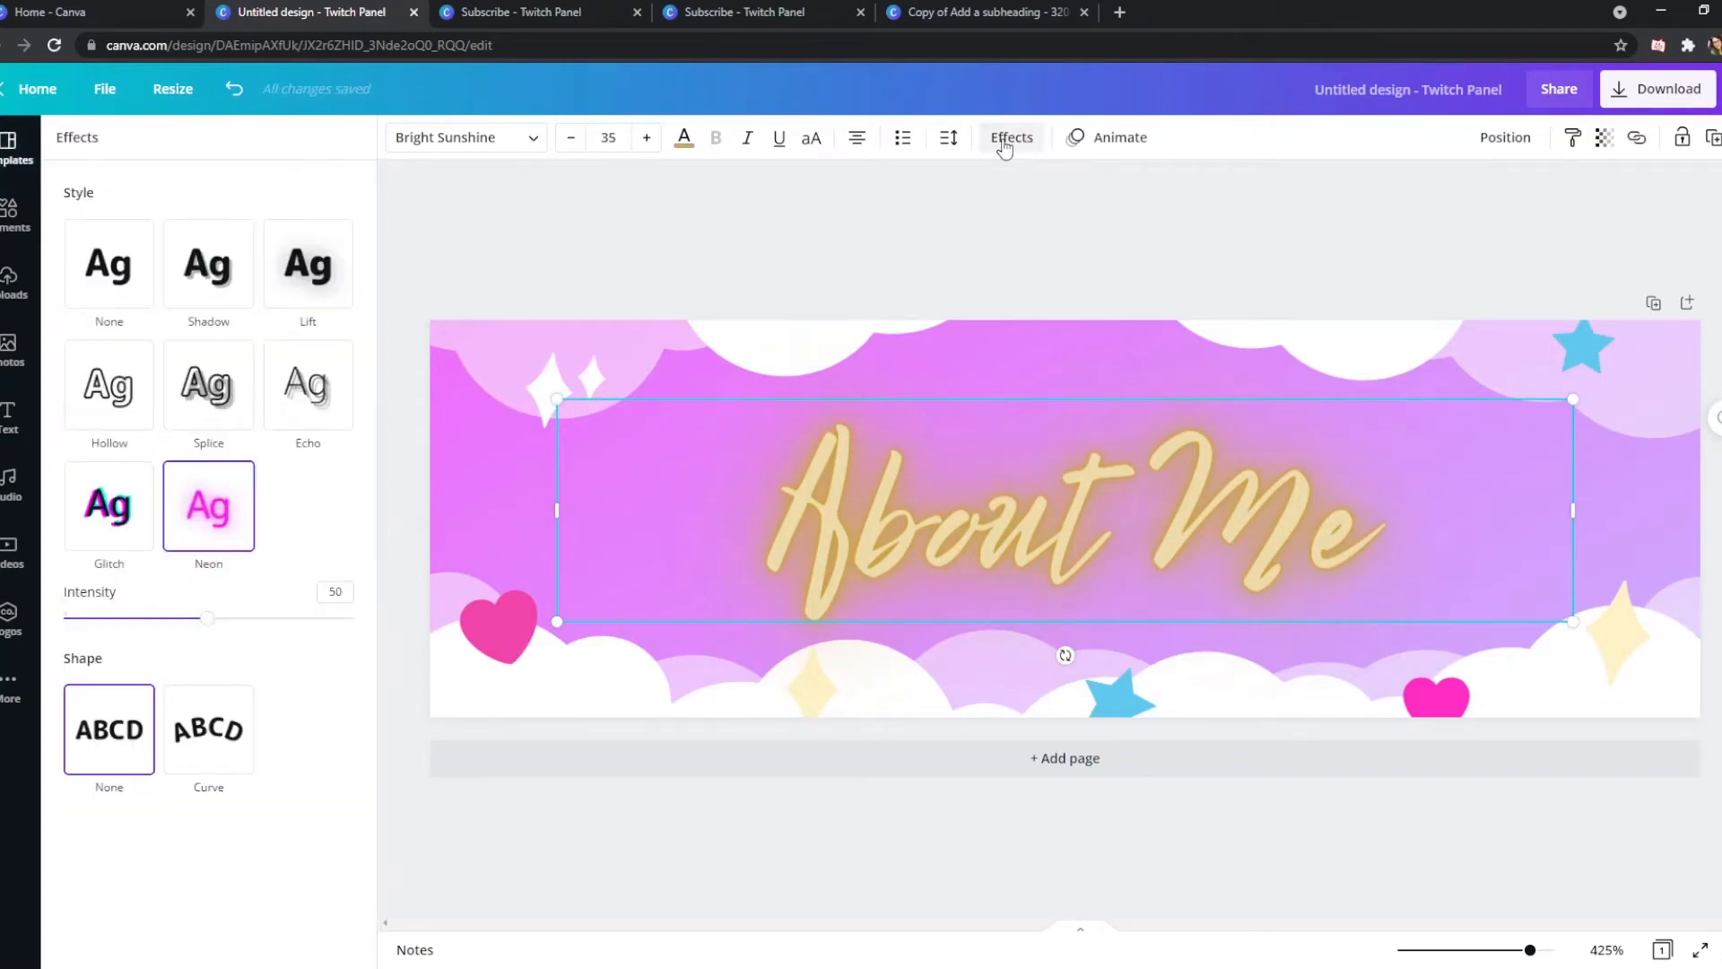
pyautogui.click(129, 287)
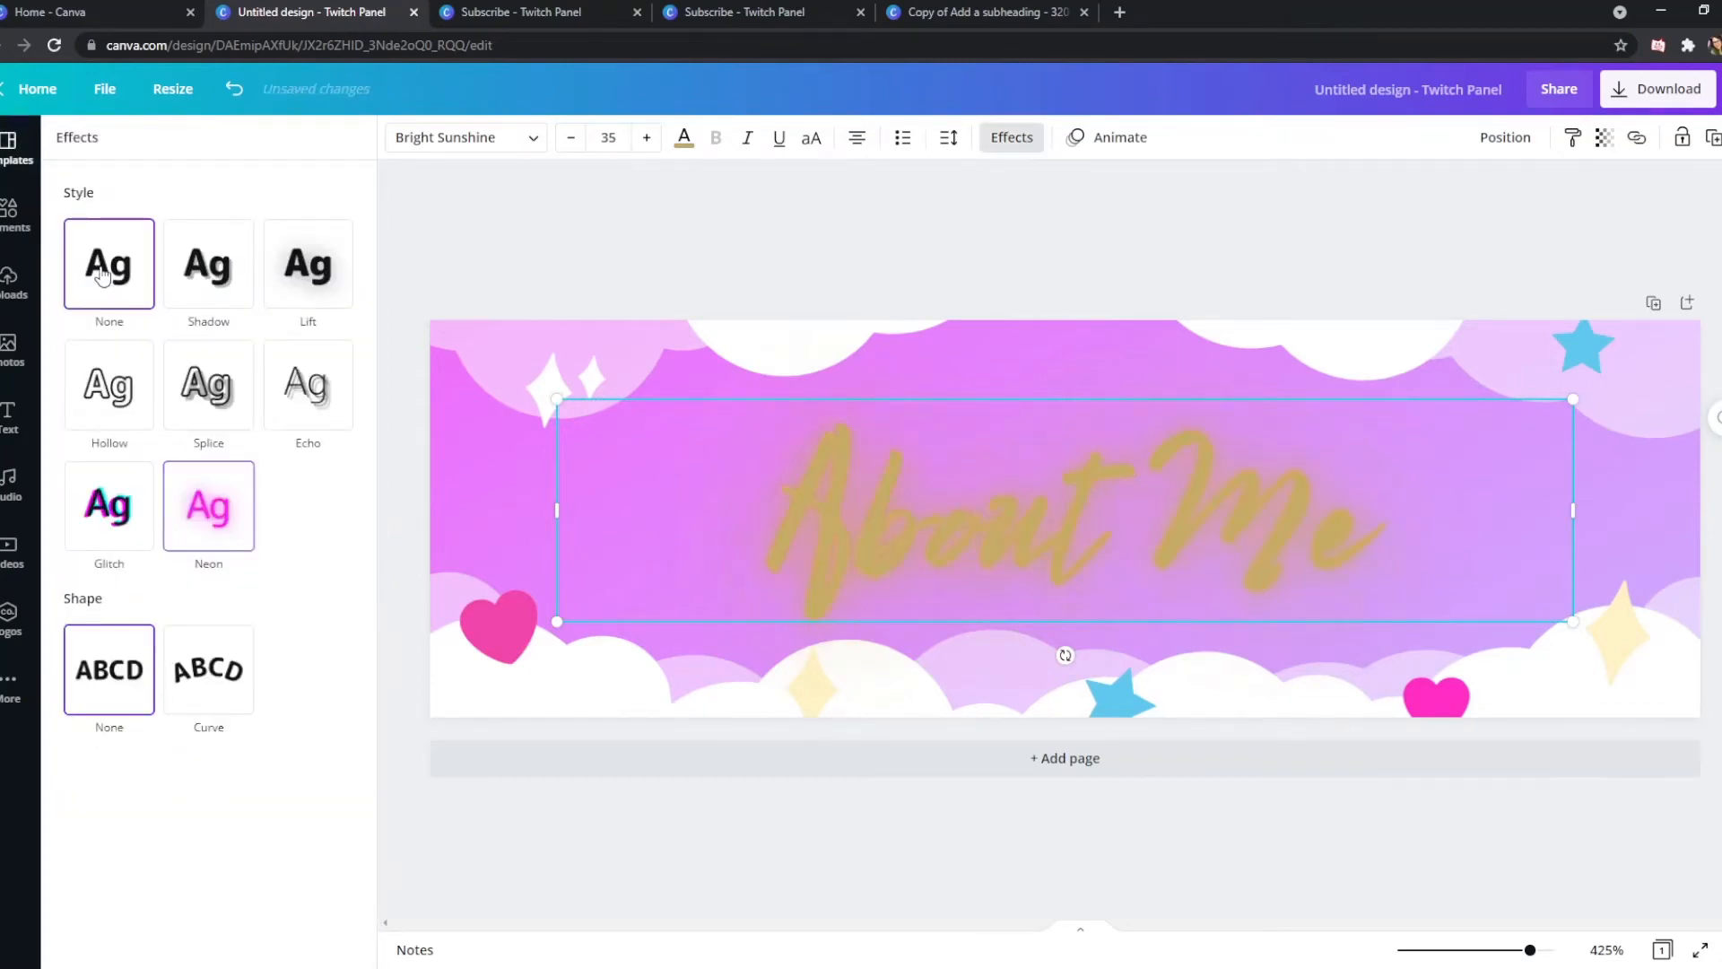
pyautogui.click(681, 139)
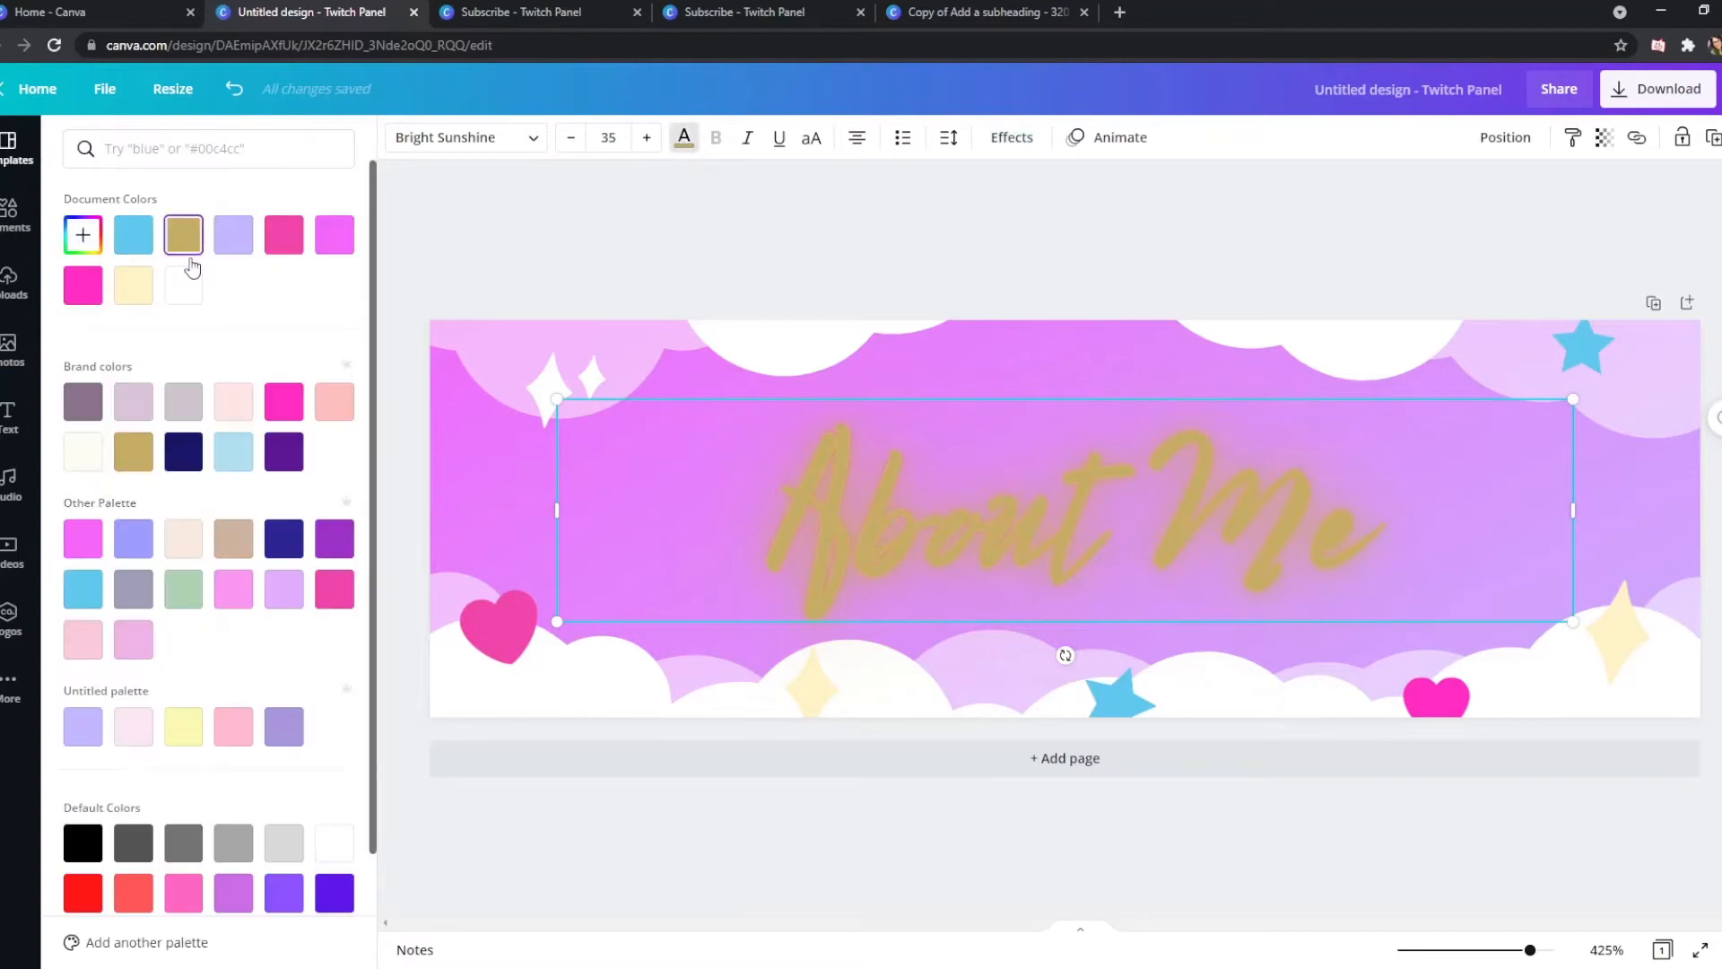
pyautogui.click(197, 303)
pyautogui.click(781, 260)
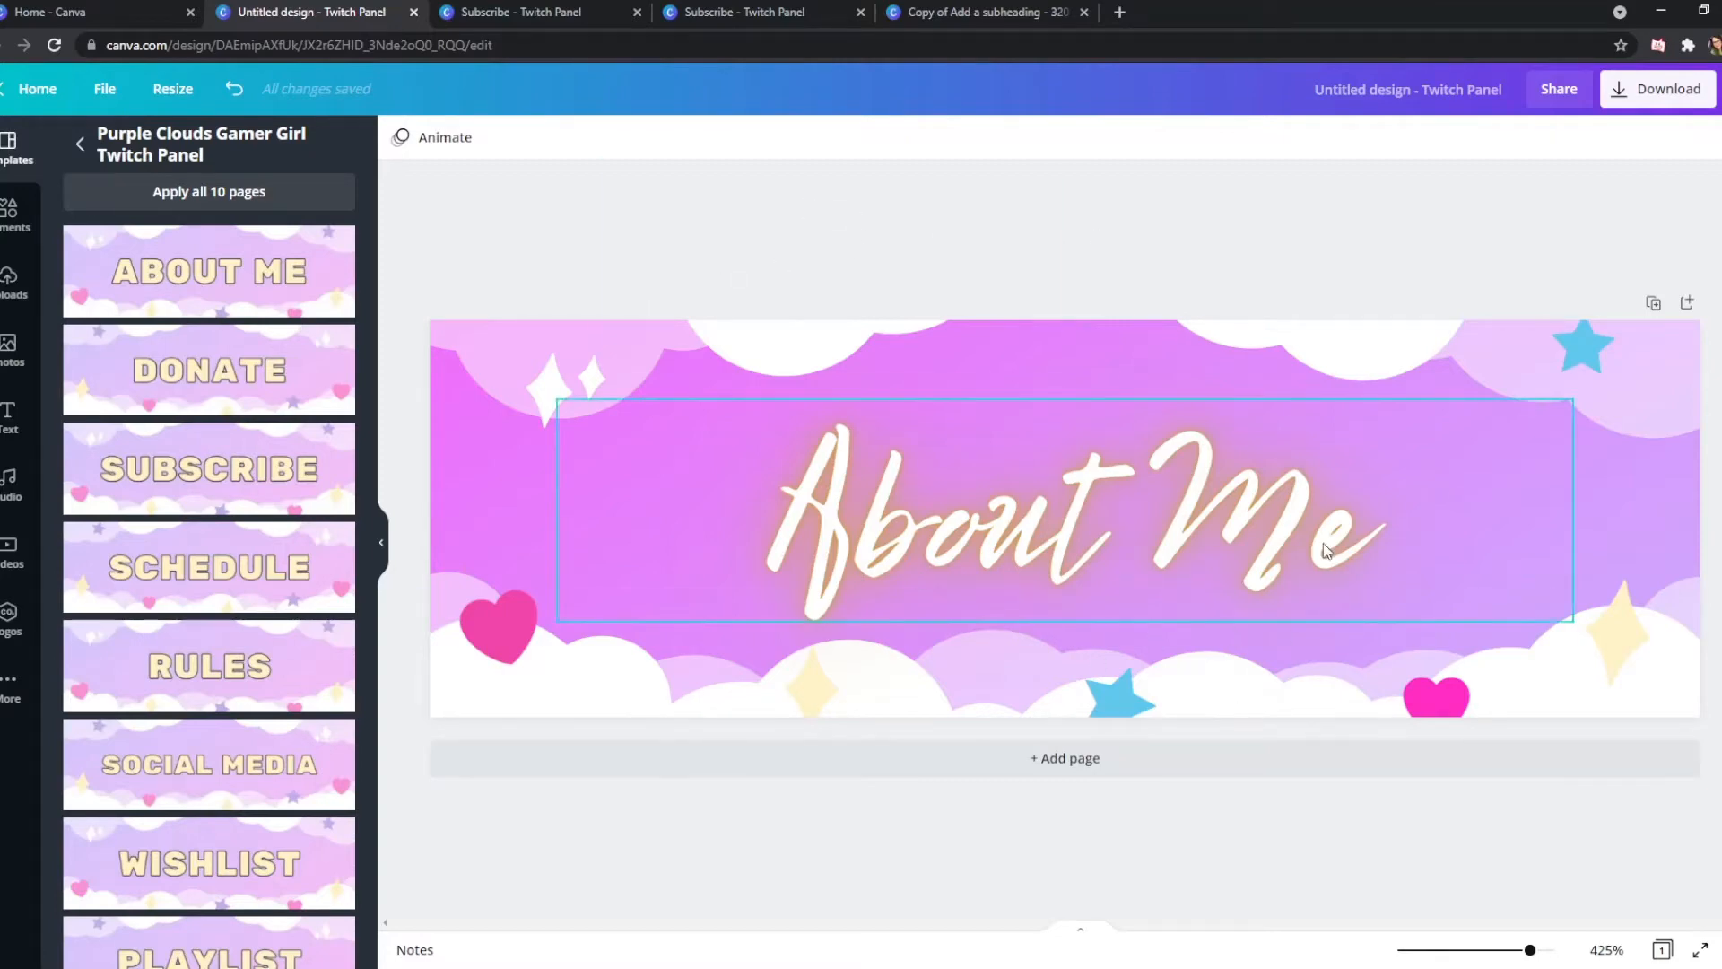
# Try the Glitch effect and the Splice effect with thickness 9 on the white heading copy, and set its effect back to None
pyautogui.click(978, 489)
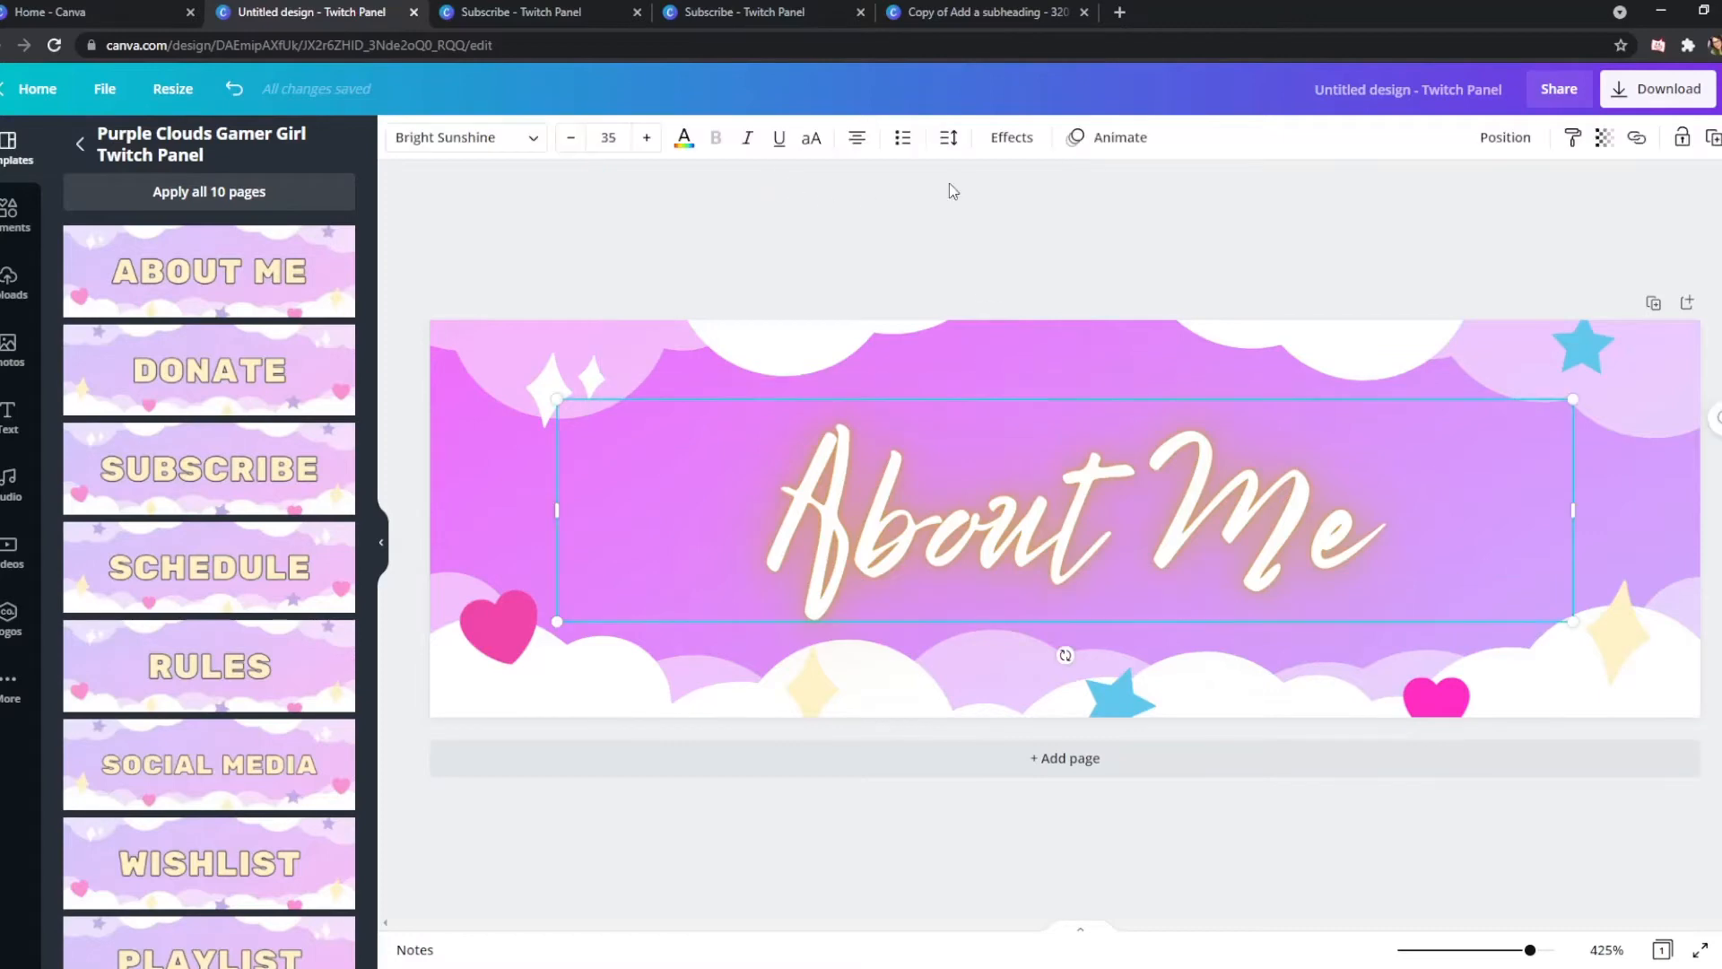
pyautogui.click(1013, 143)
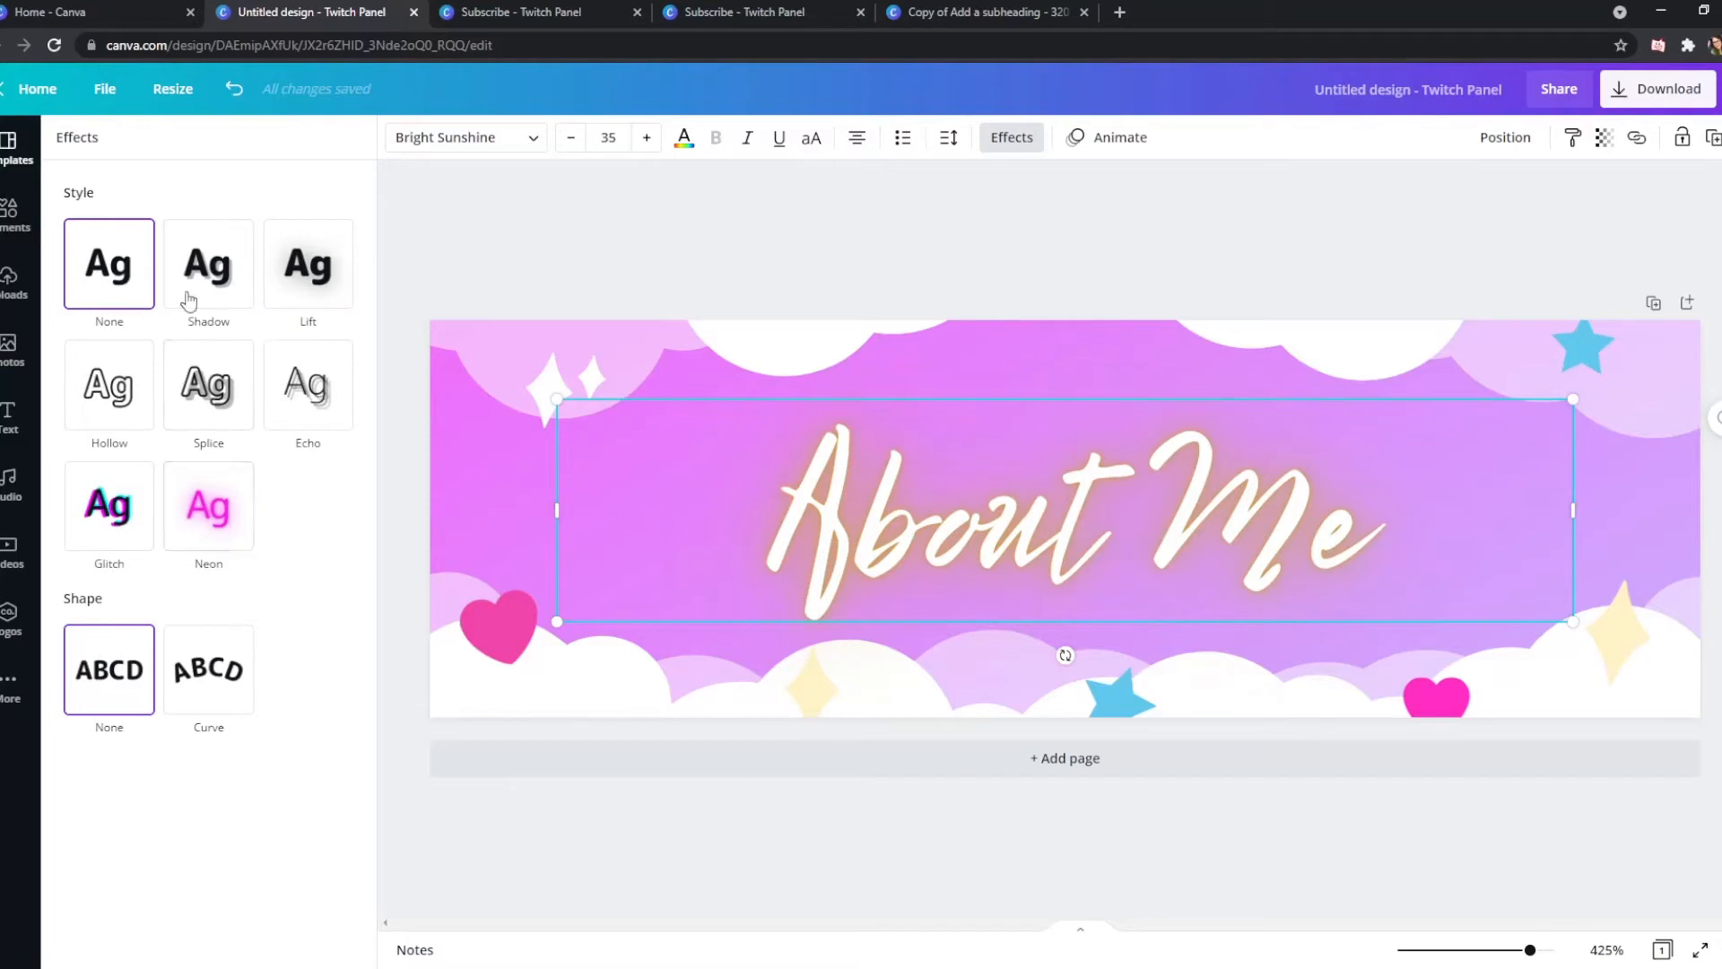
pyautogui.click(112, 516)
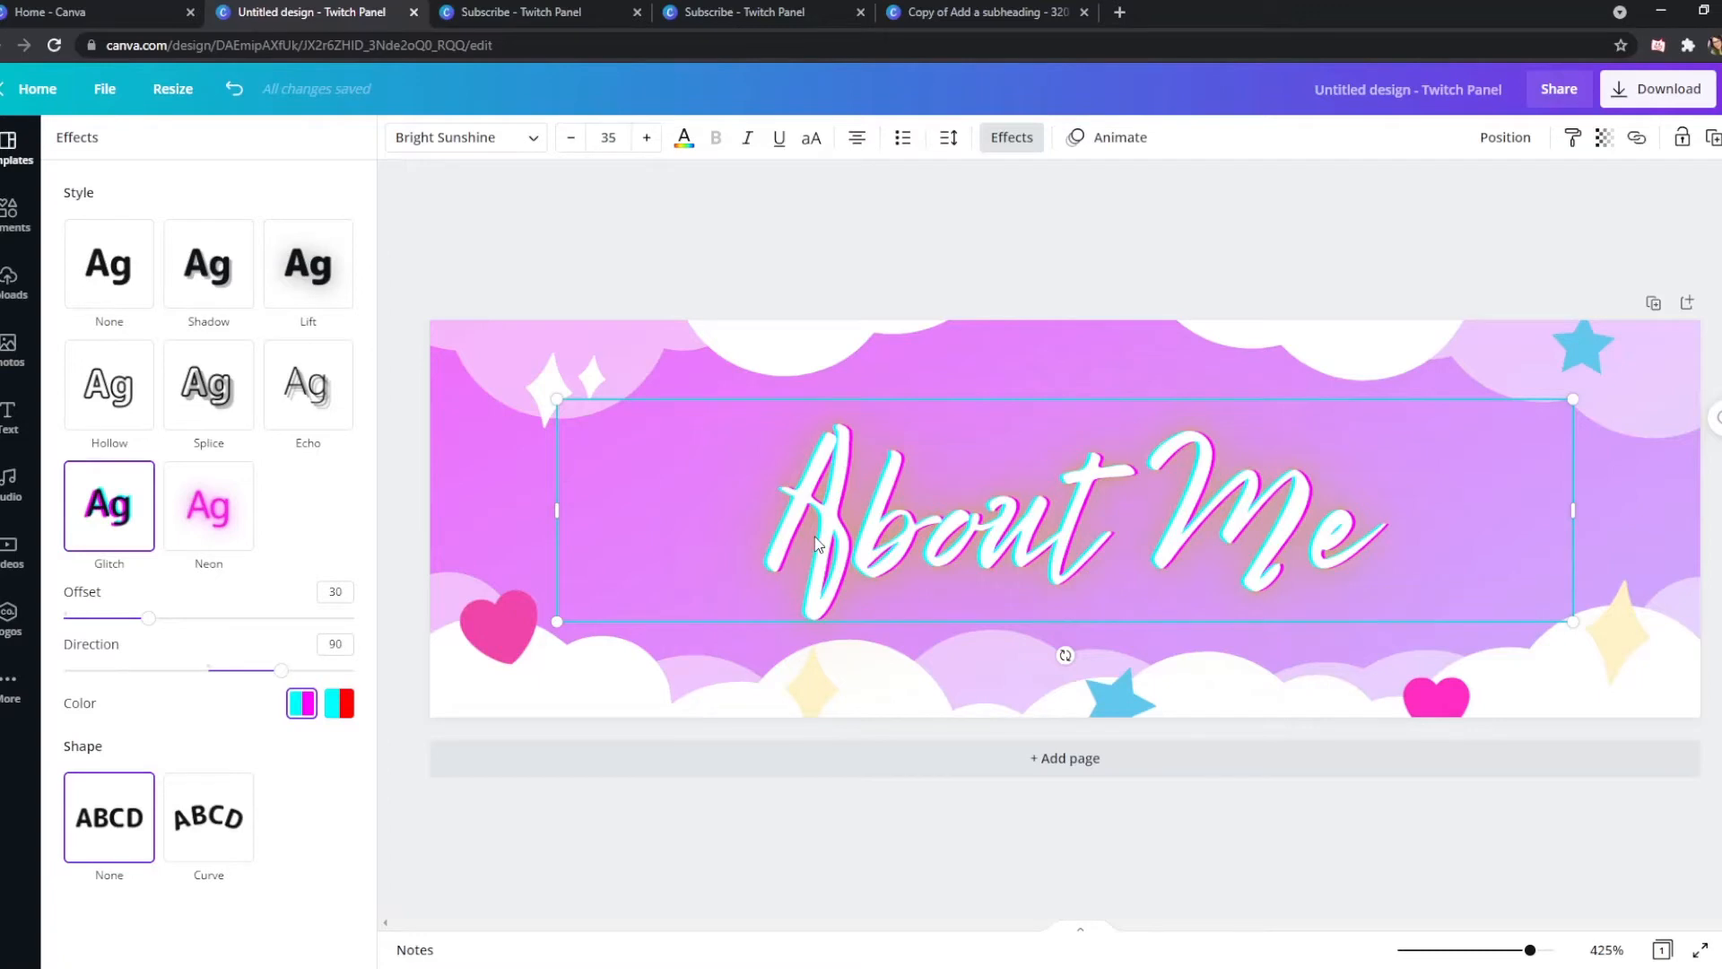
pyautogui.click(208, 385)
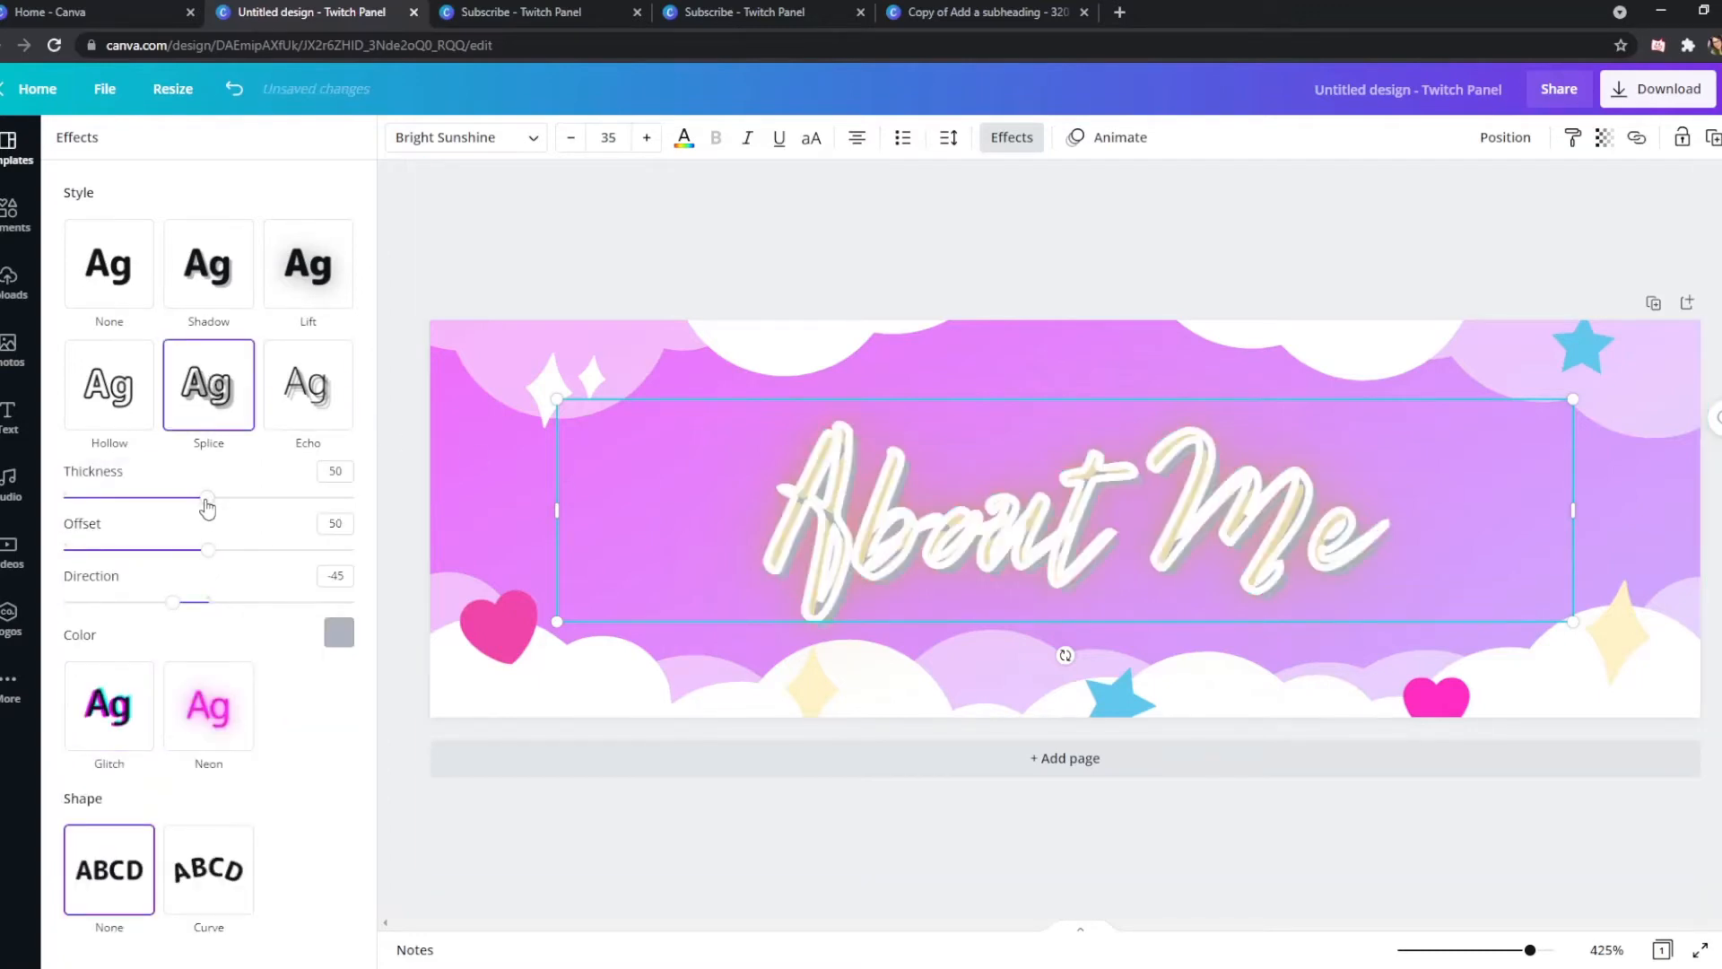
pyautogui.moveTo(206, 502); pyautogui.dragTo(86, 499)
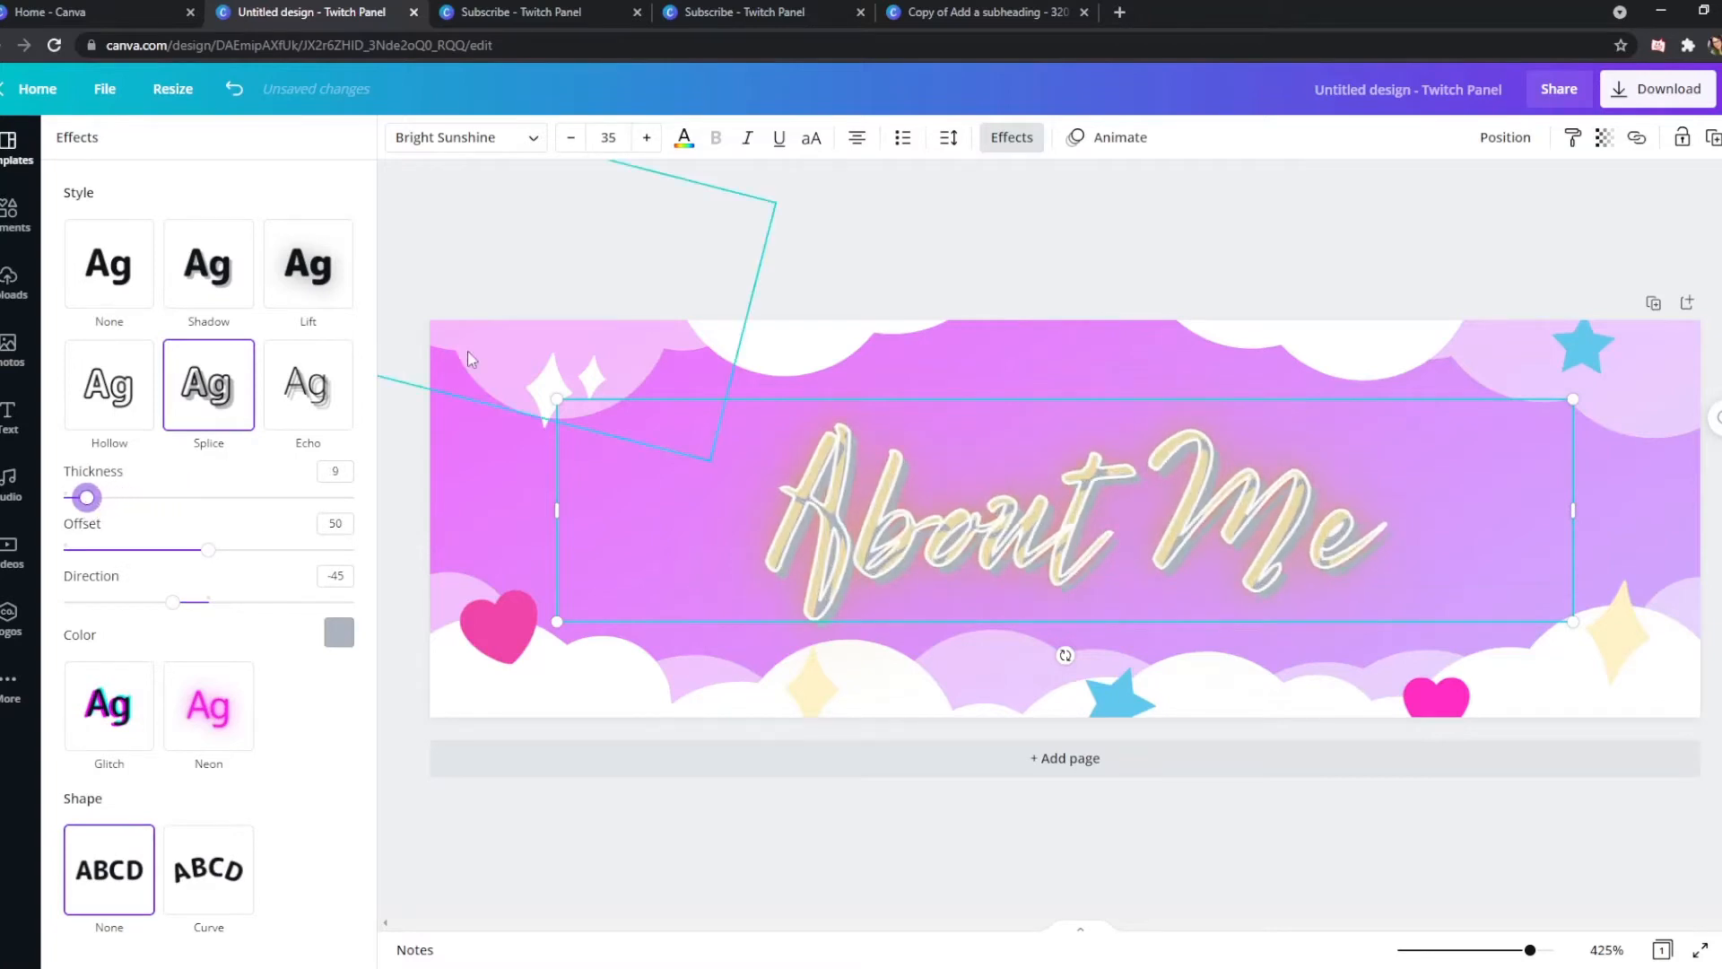
pyautogui.click(110, 277)
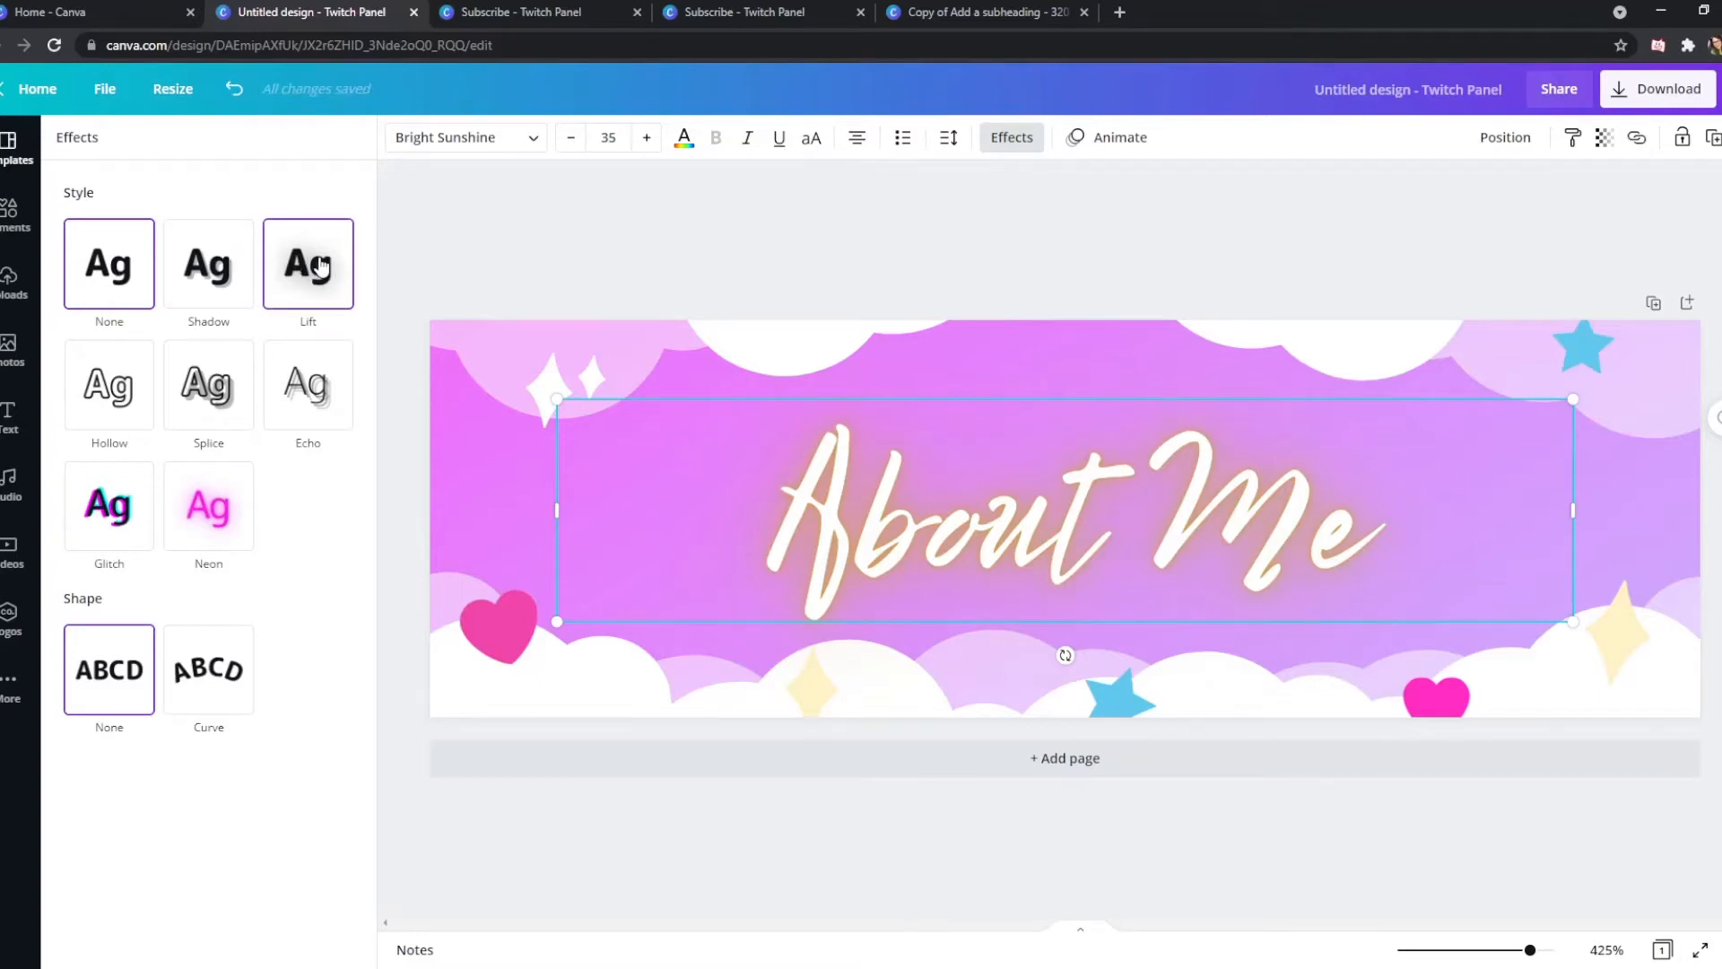
pyautogui.click(554, 254)
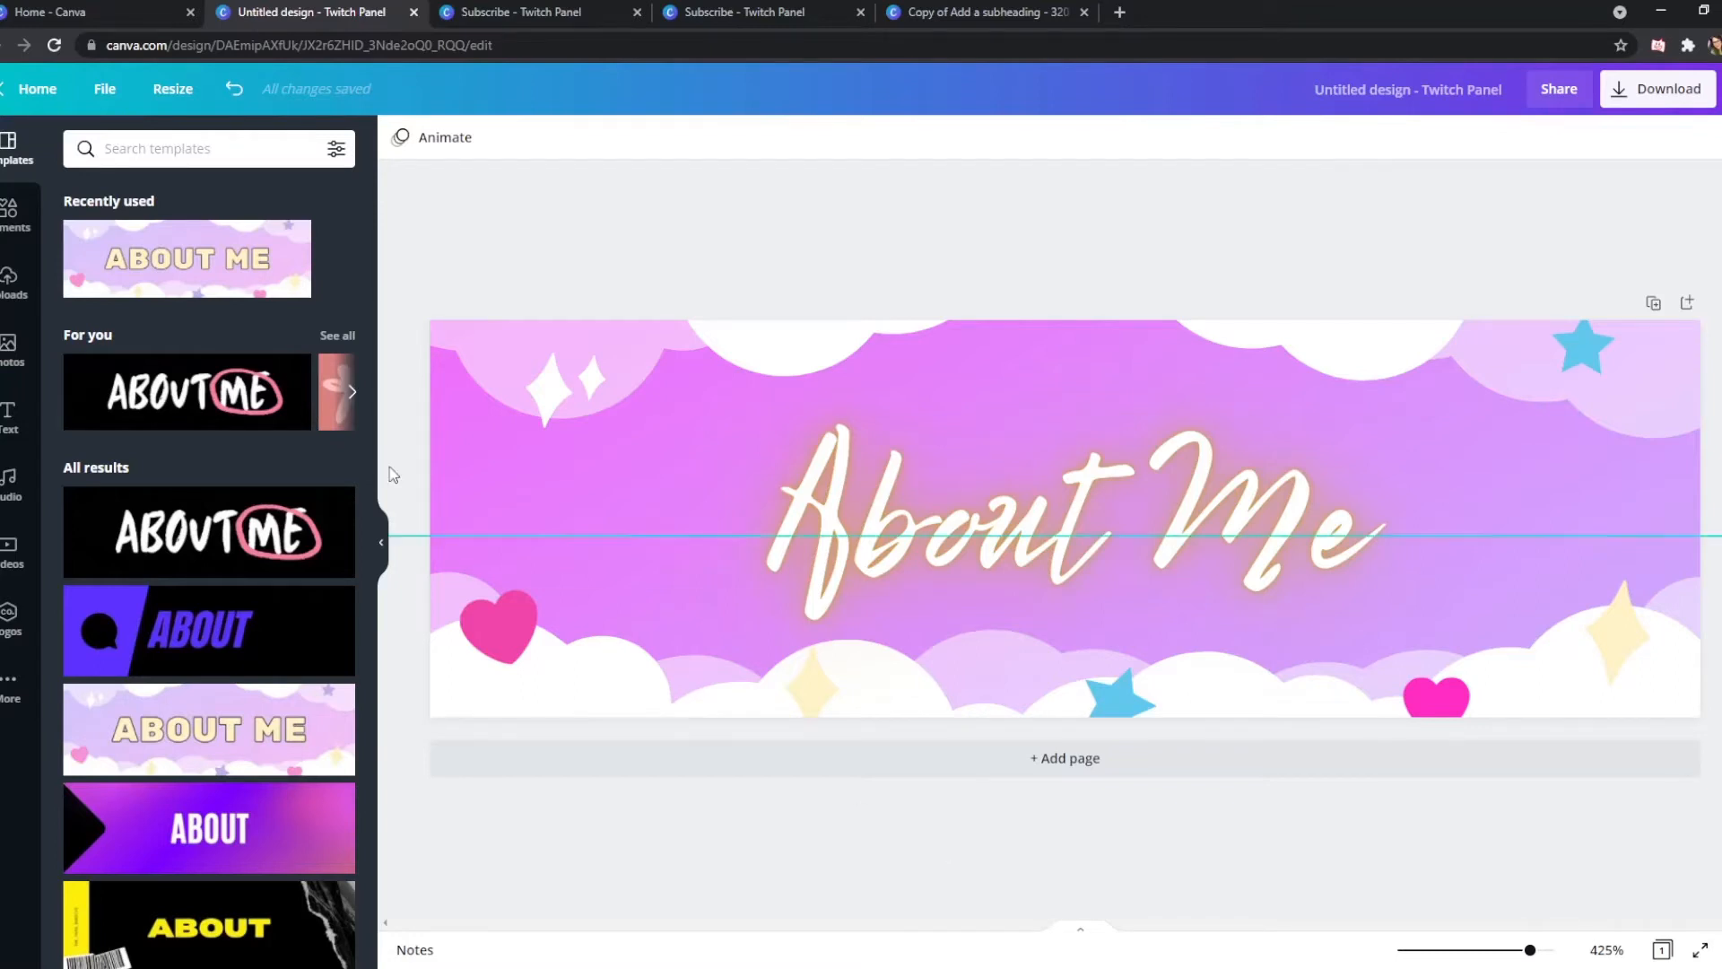
# Examine the available Twitch panel templates, including the page sets of the Yellow and Black Paper Maximalist and Purple Clouds Gamer Girl designs
pyautogui.scroll(-4, 214, 601)
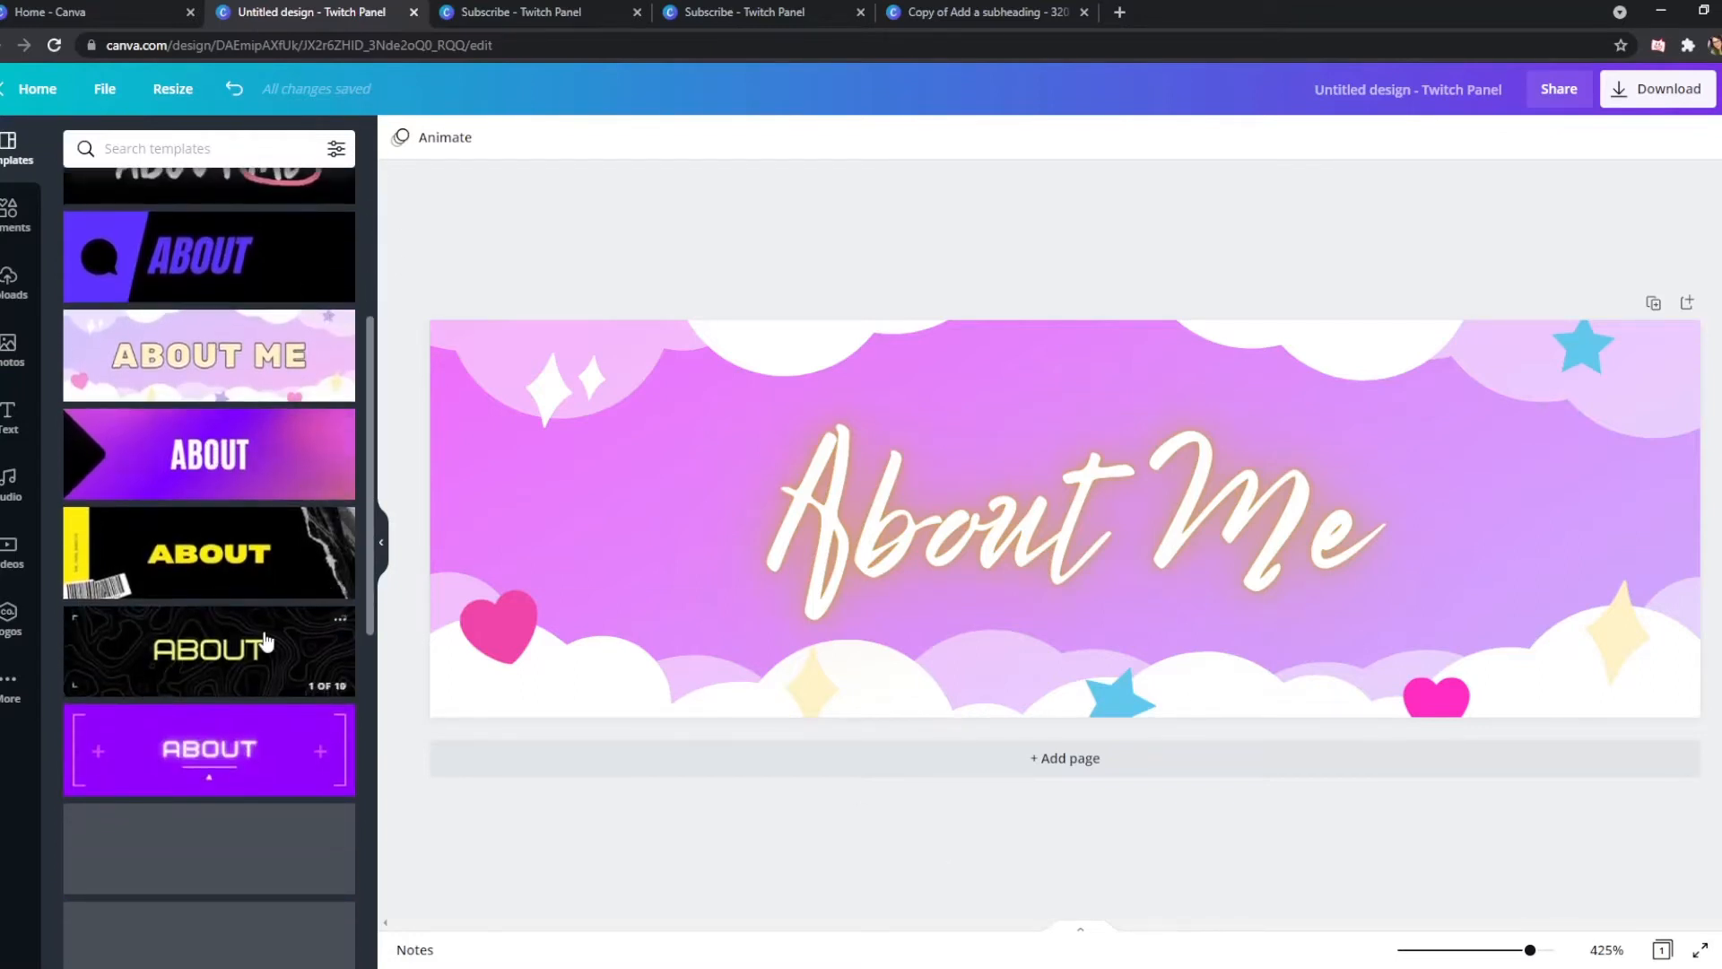
pyautogui.scroll(-7, 213, 601)
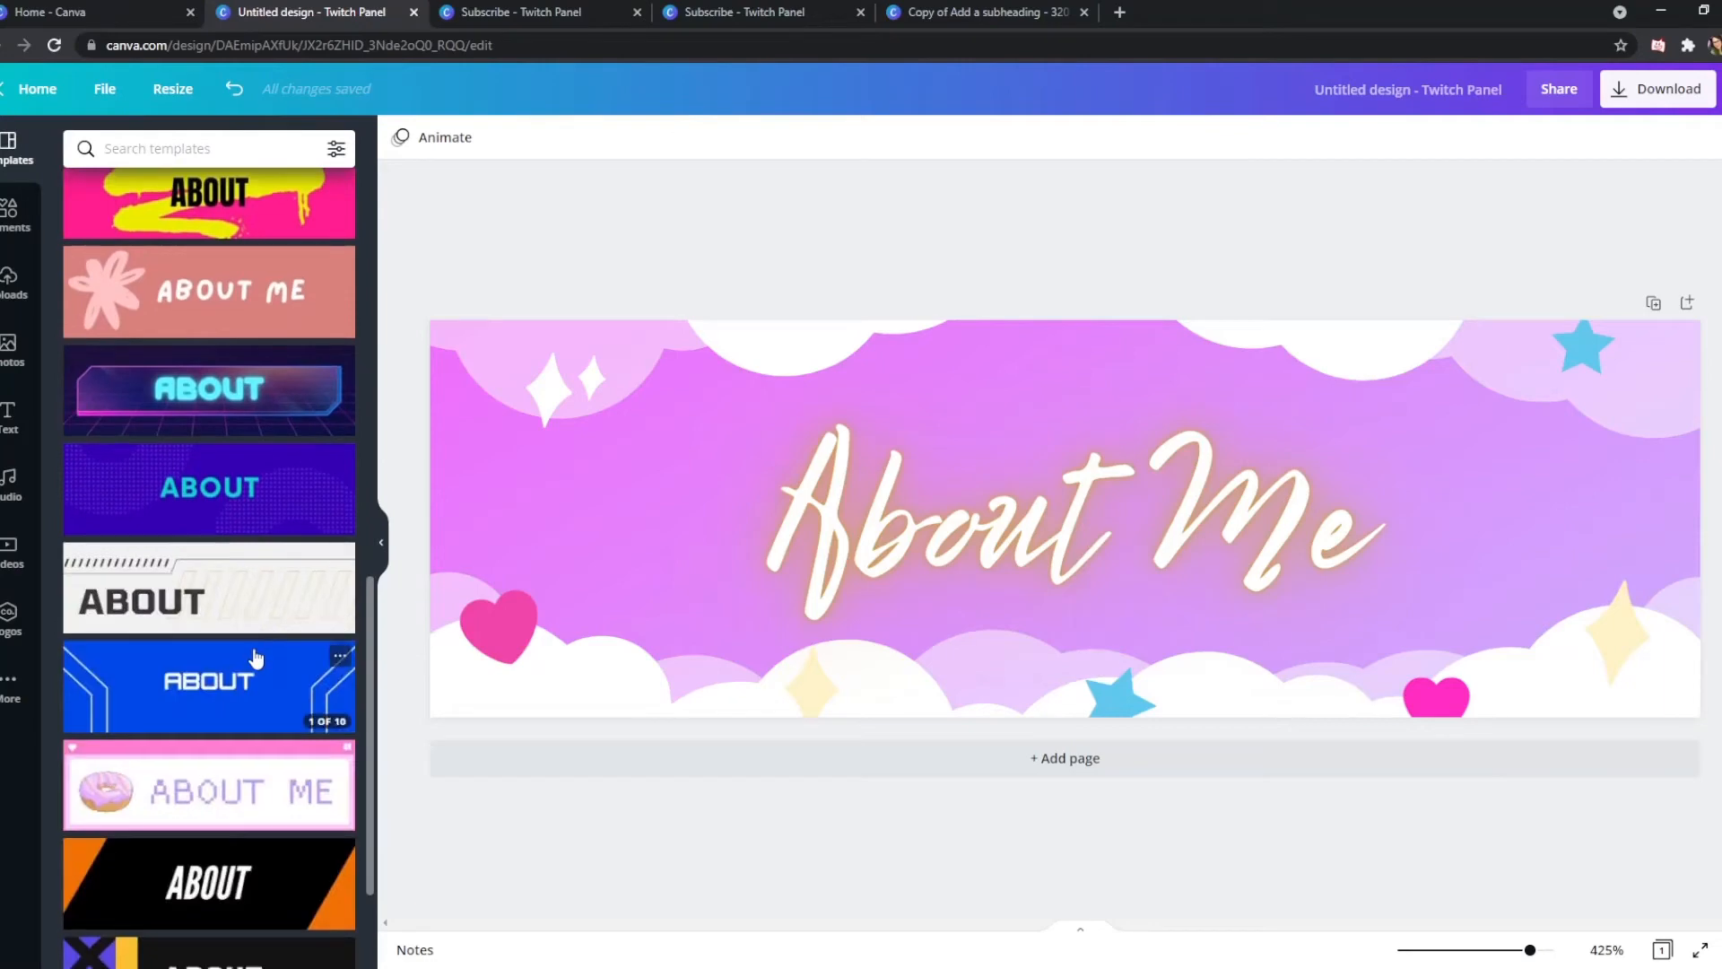
pyautogui.scroll(-3, 265, 638)
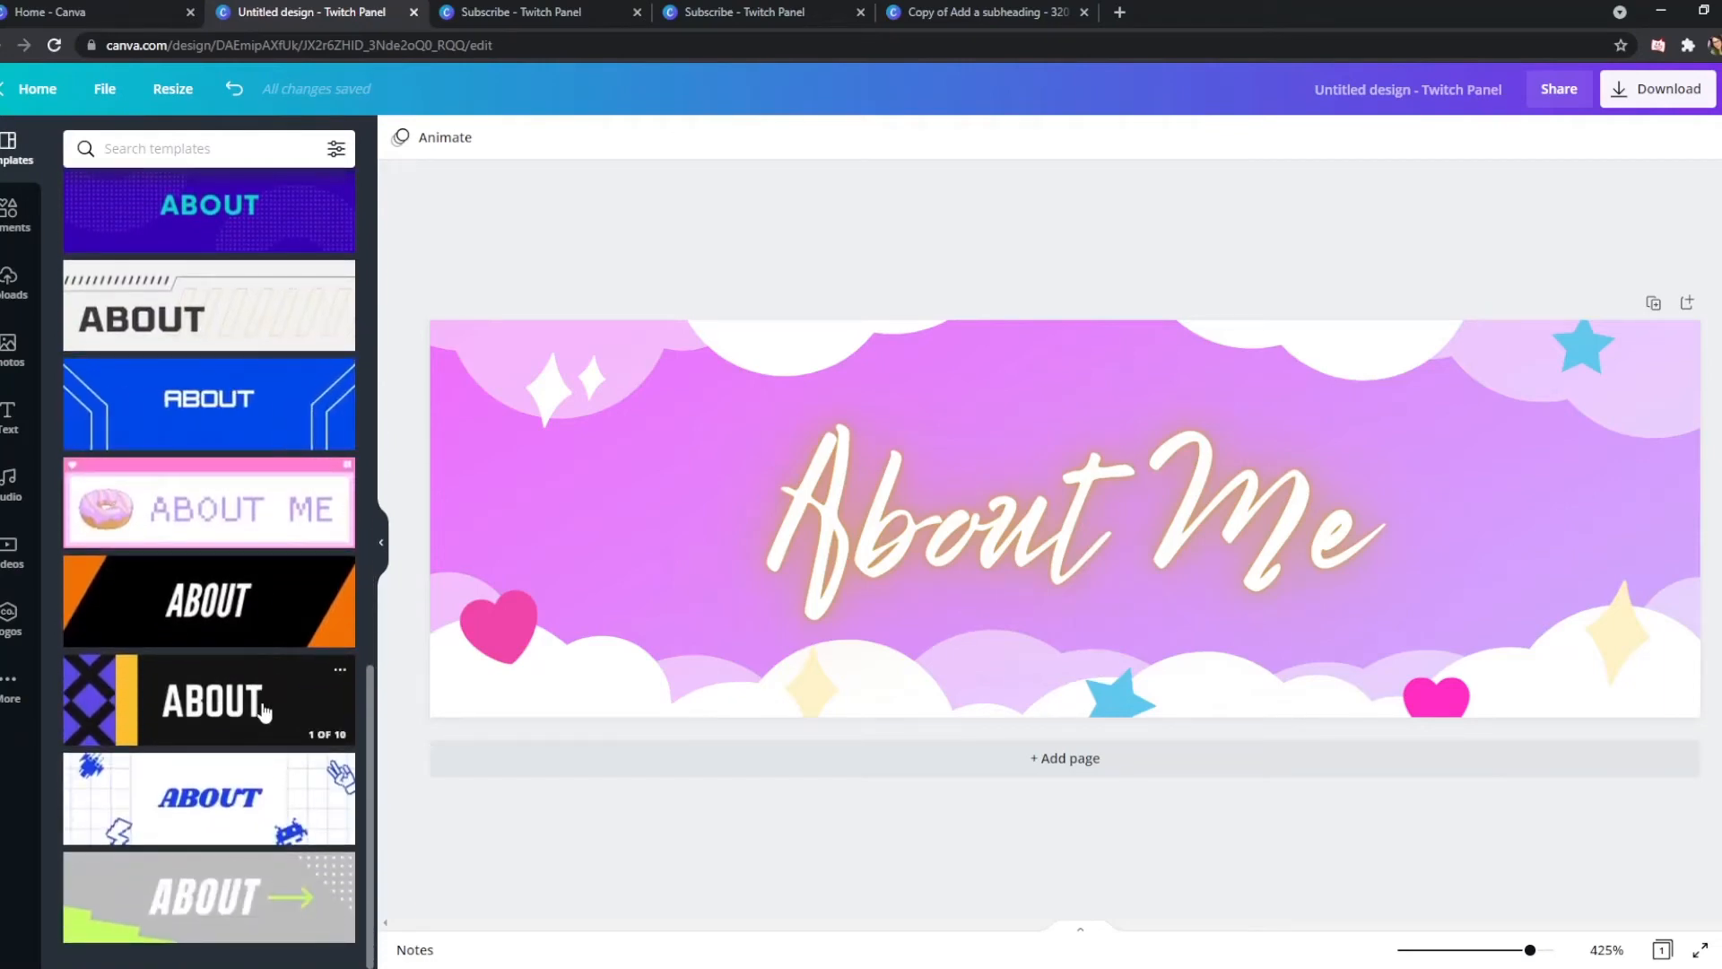
pyautogui.scroll(-5, 234, 646)
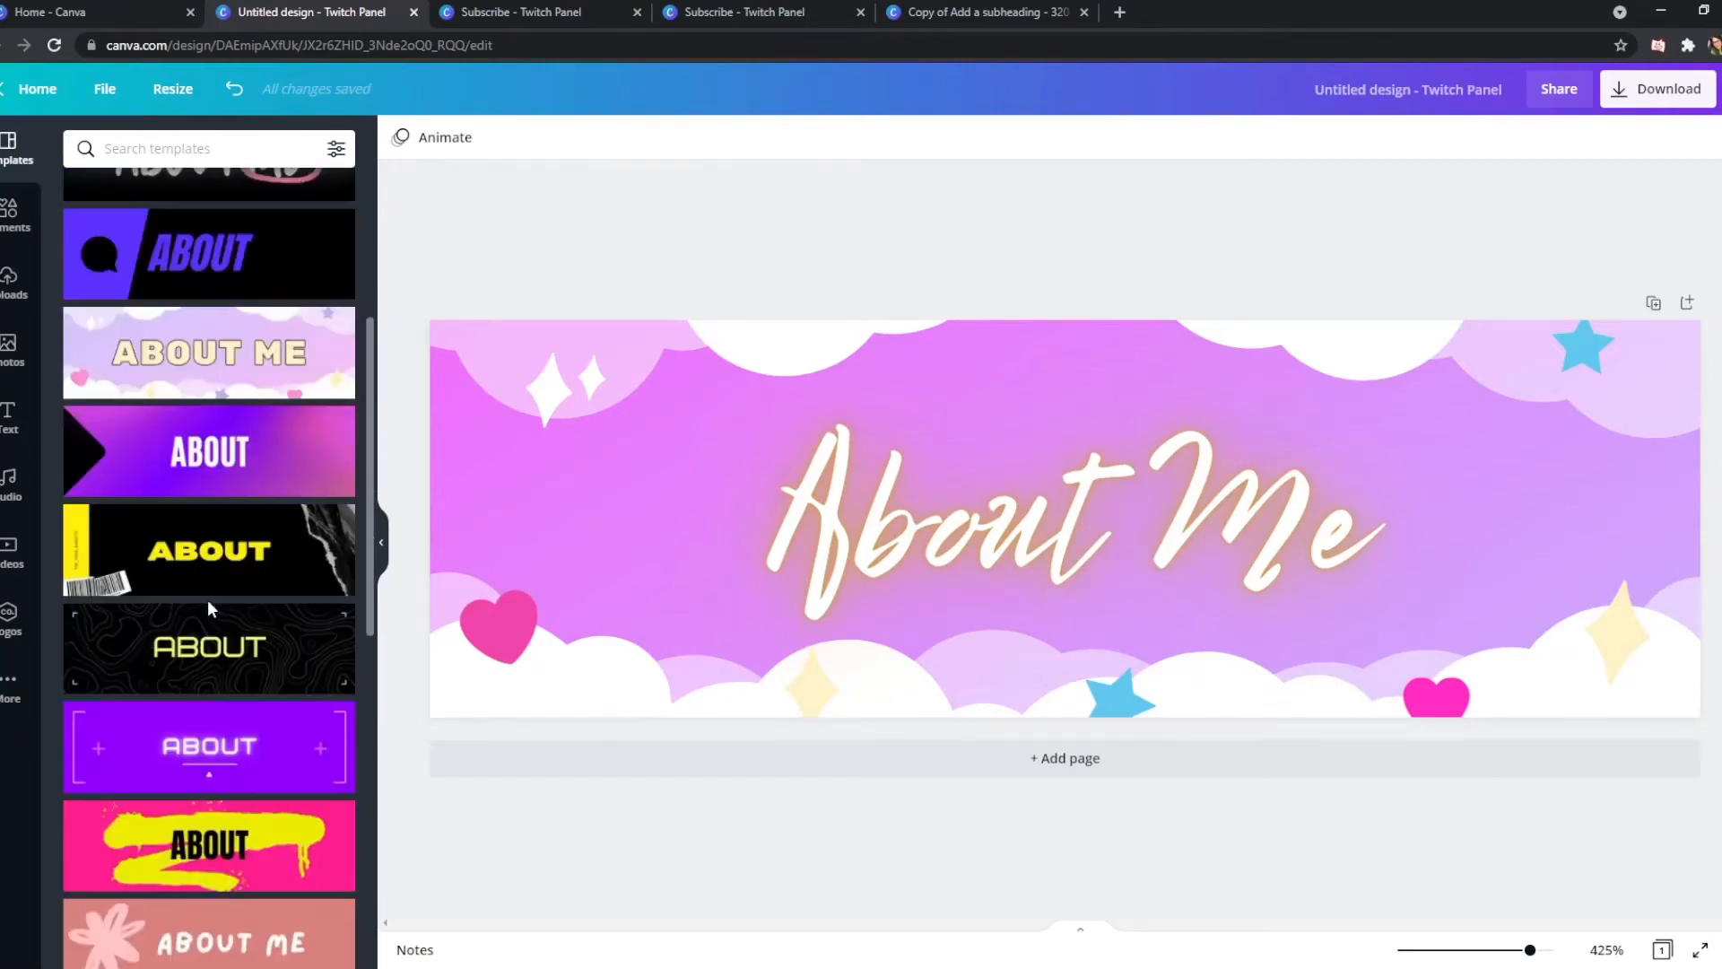
pyautogui.scroll(15, 207, 599)
pyautogui.scroll(-5, 208, 608)
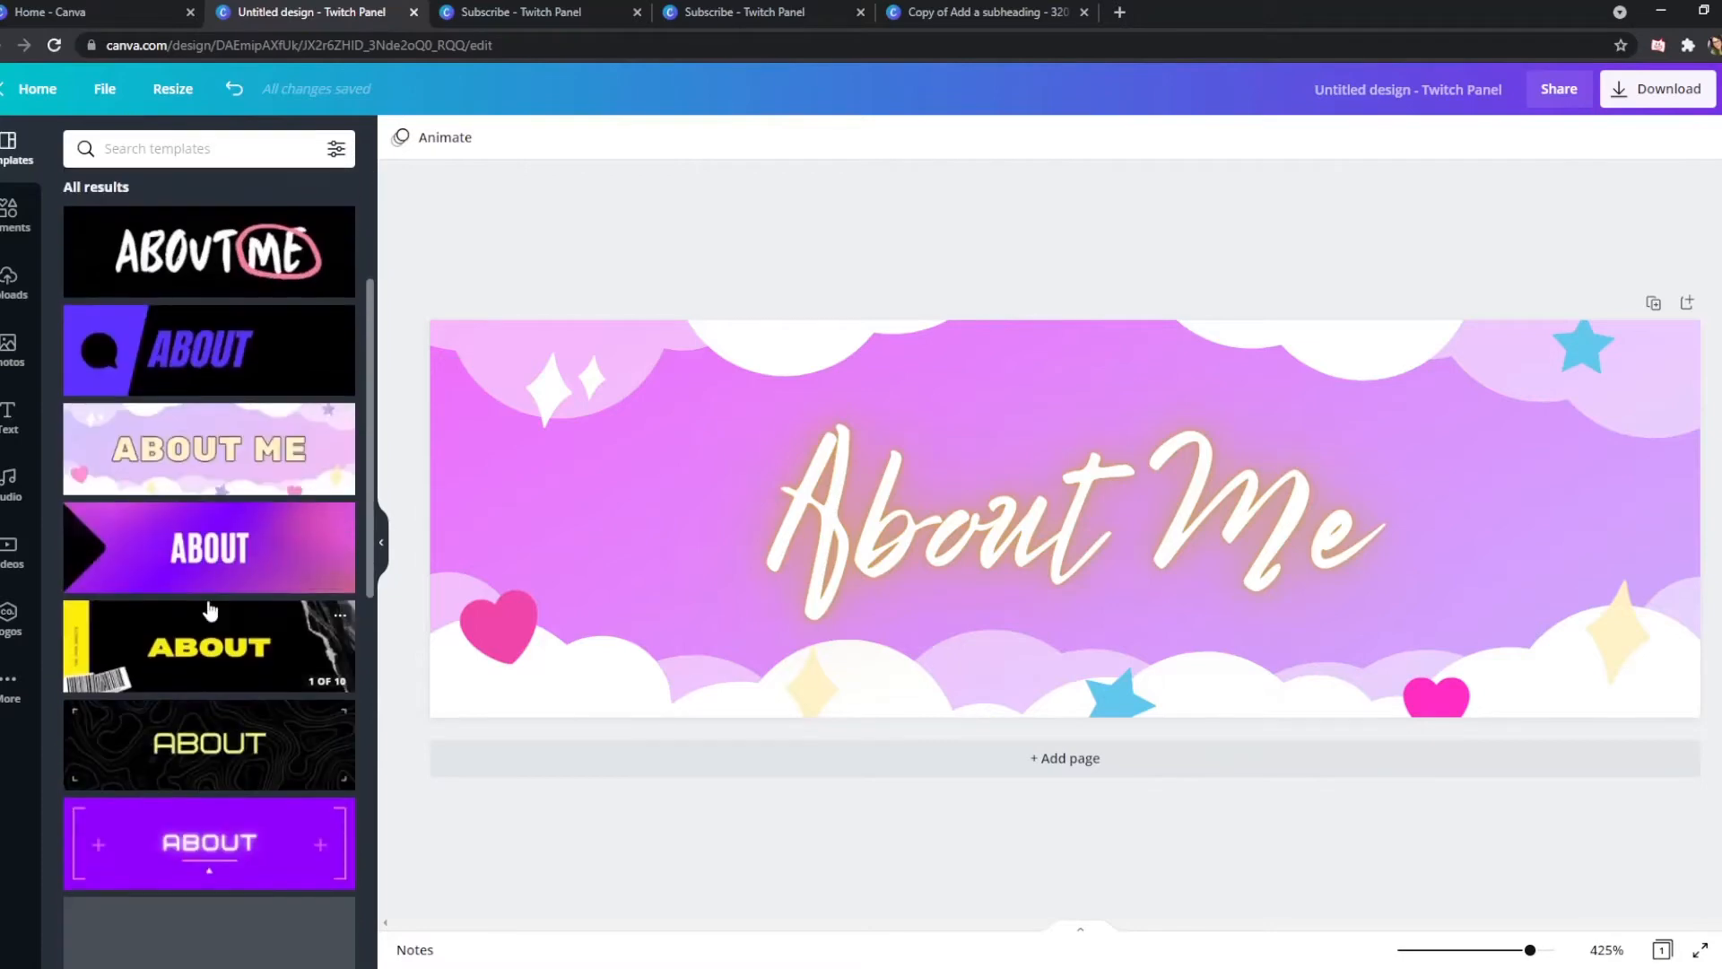
pyautogui.click(206, 468)
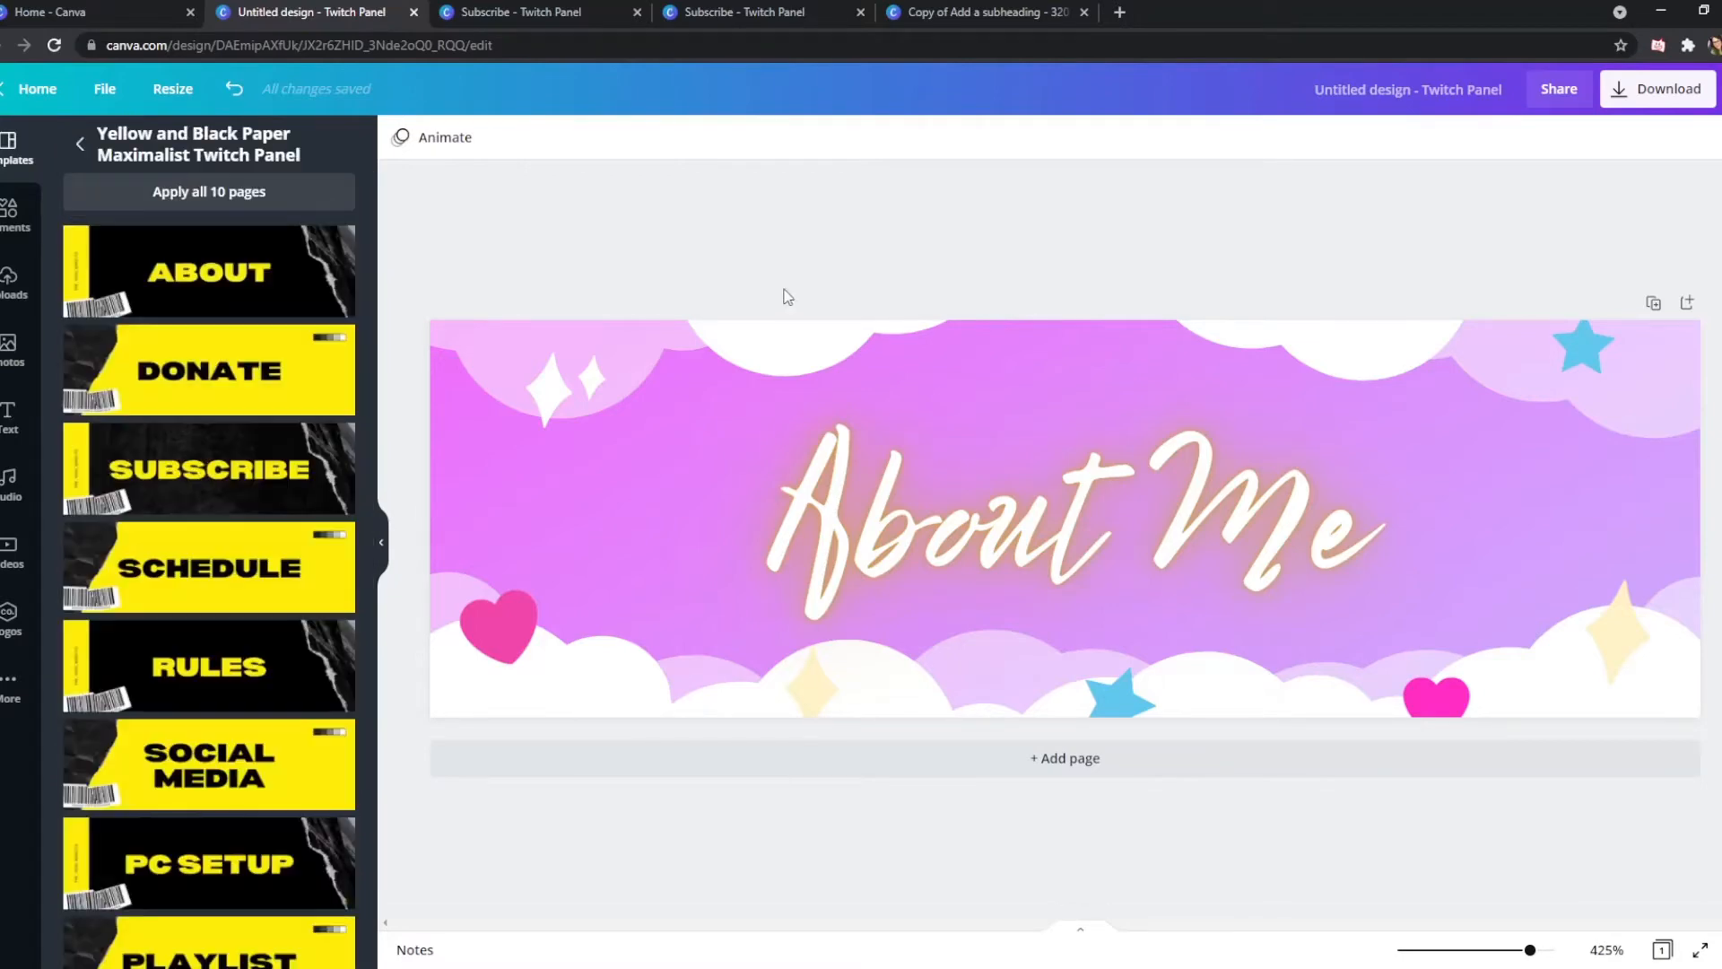
pyautogui.click(83, 144)
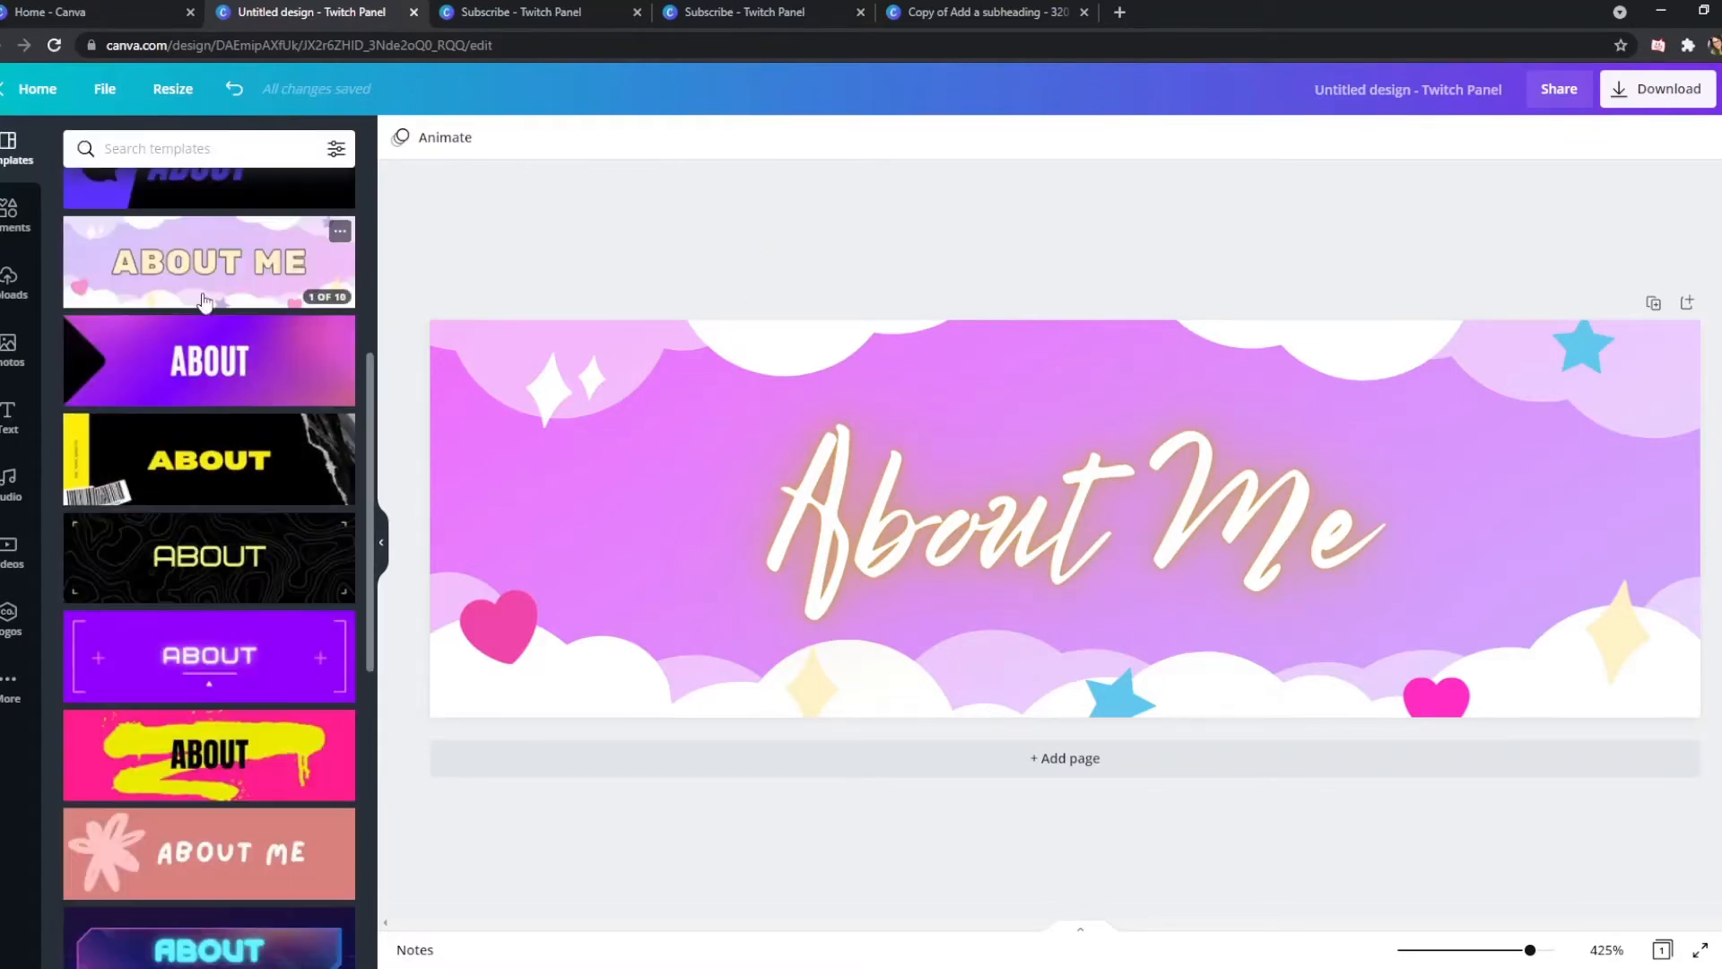
pyautogui.scroll(10, 228, 444)
pyautogui.scroll(-2, 230, 449)
pyautogui.scroll(2, 232, 458)
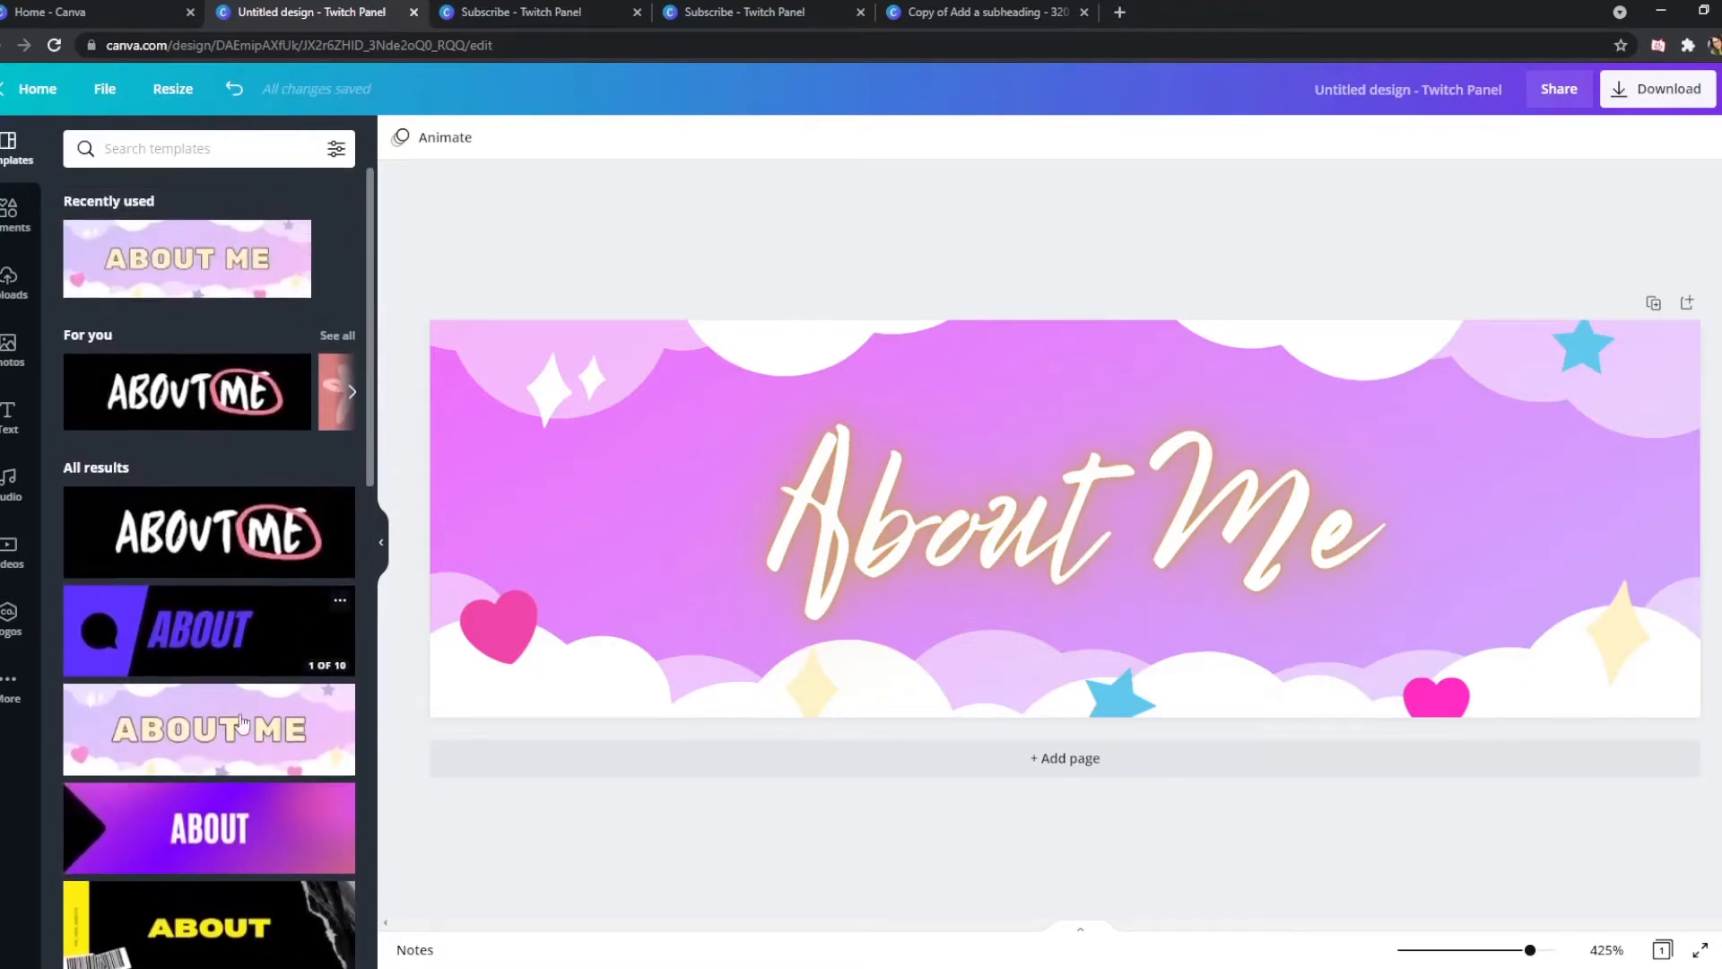
pyautogui.click(199, 761)
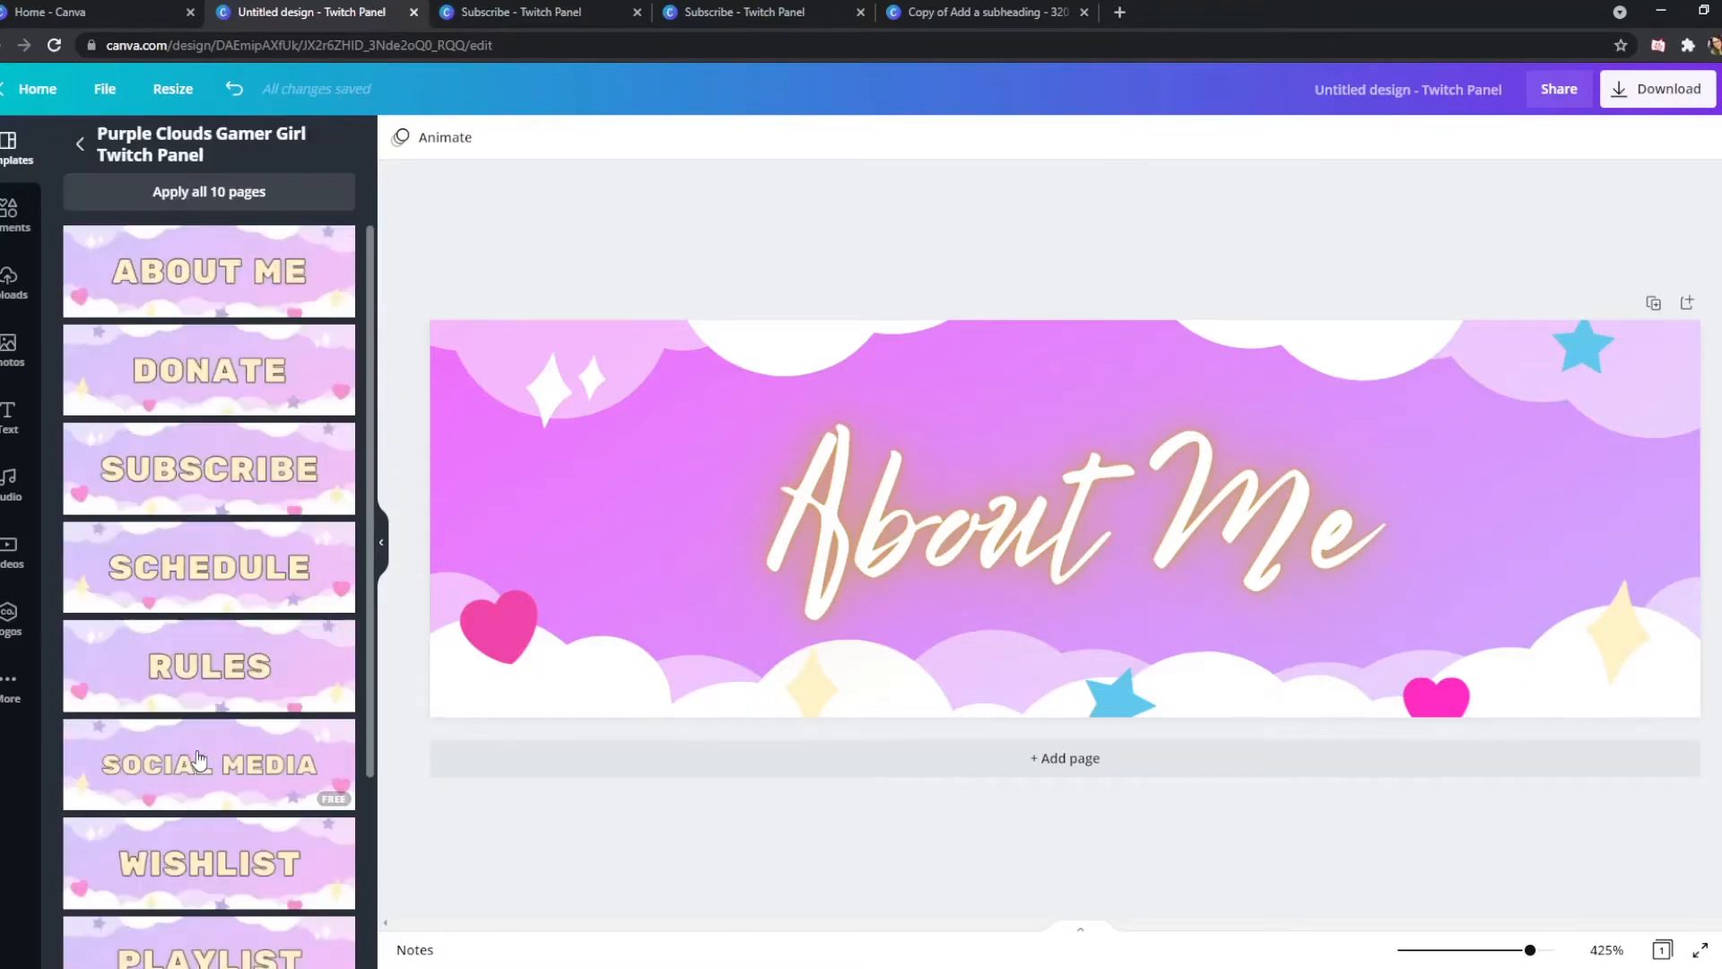
pyautogui.click(82, 146)
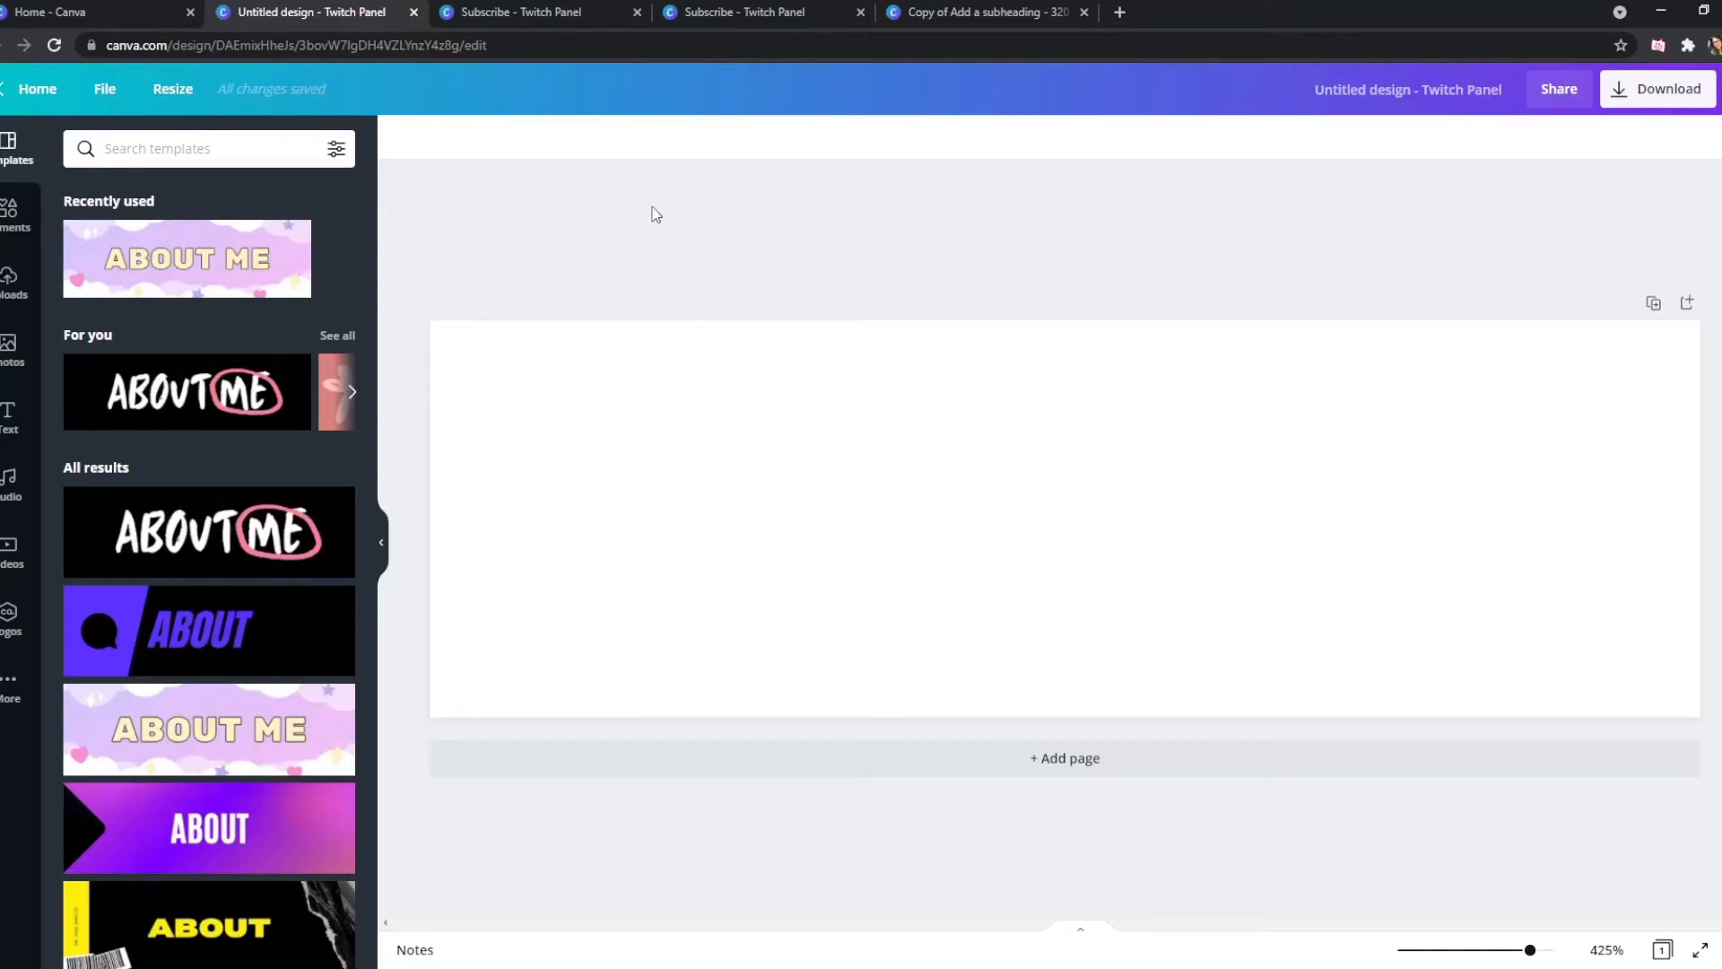
# Add the recently used 30-second clouds-and-hearts video to the blank panel and enlarge it to fill the whole page
pyautogui.click(11, 549)
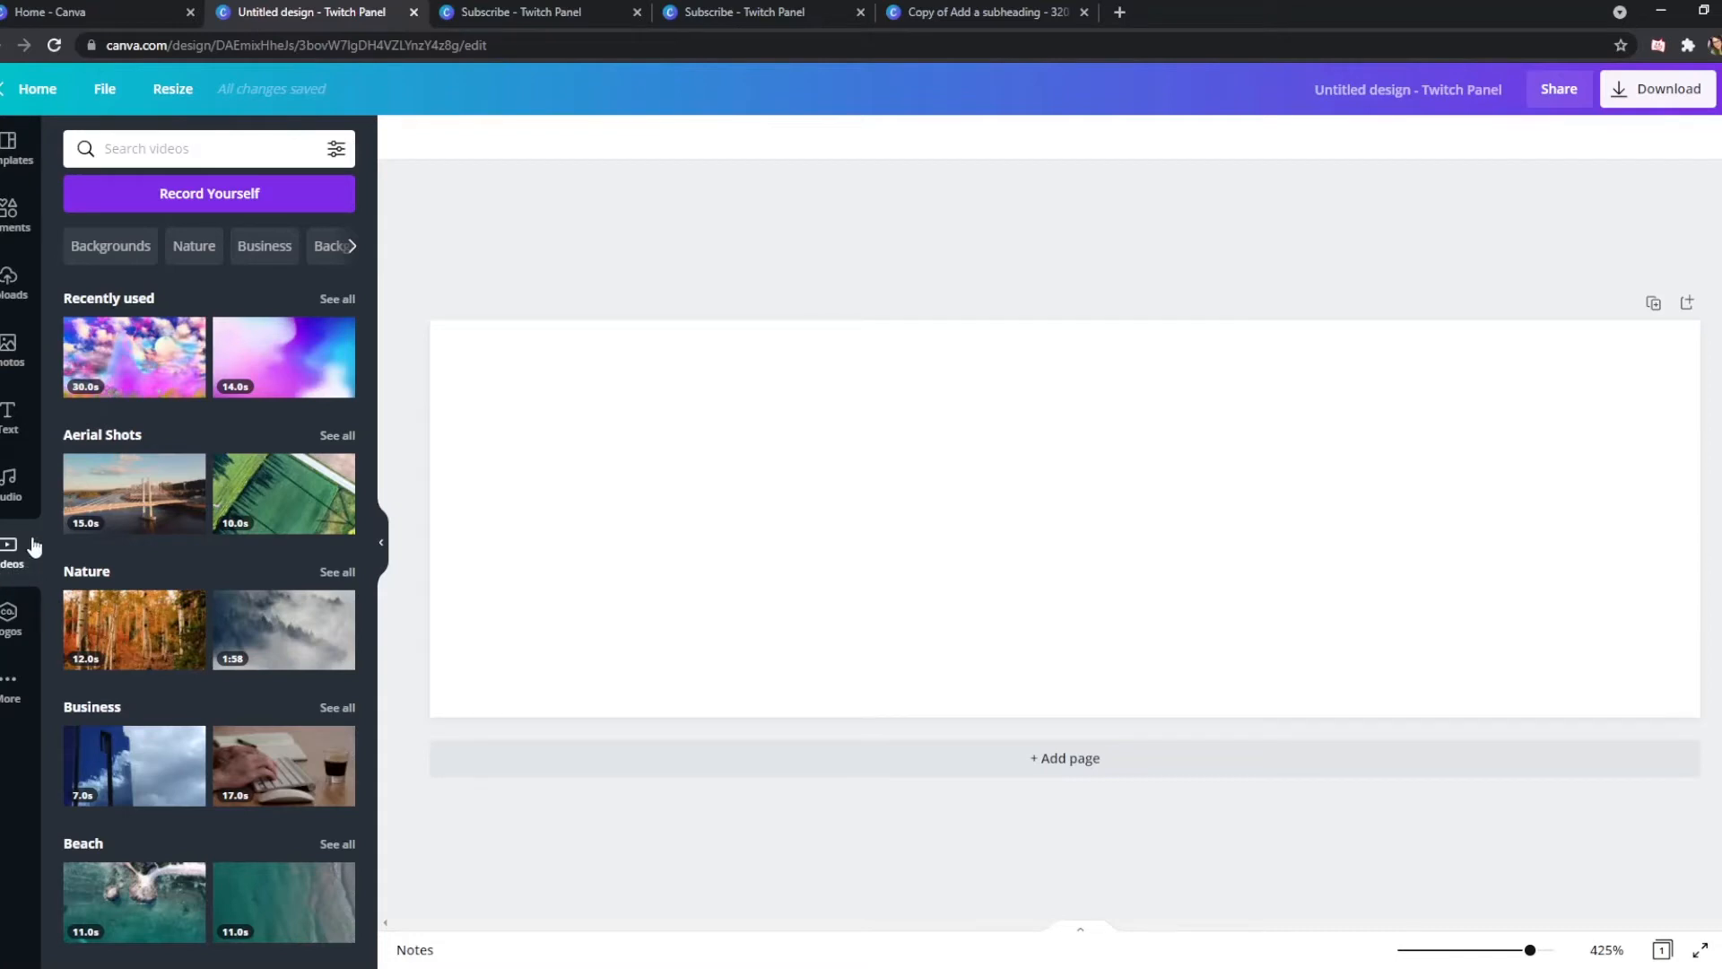
pyautogui.click(157, 363)
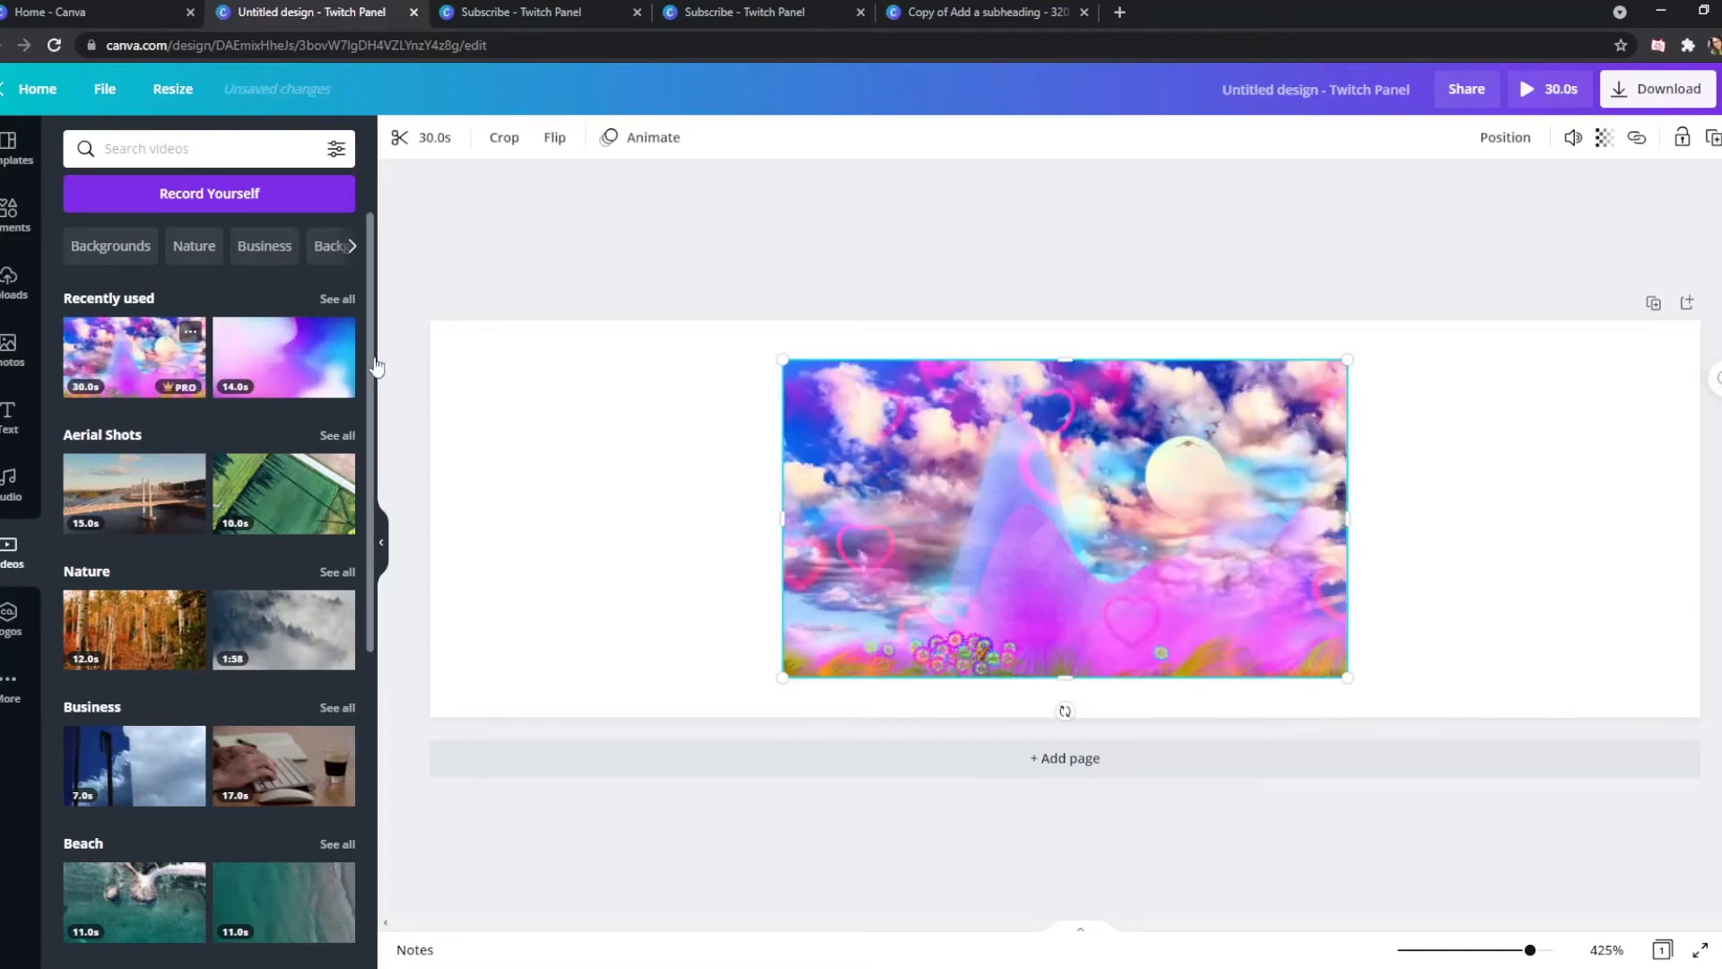
pyautogui.moveTo(782, 518); pyautogui.dragTo(431, 519)
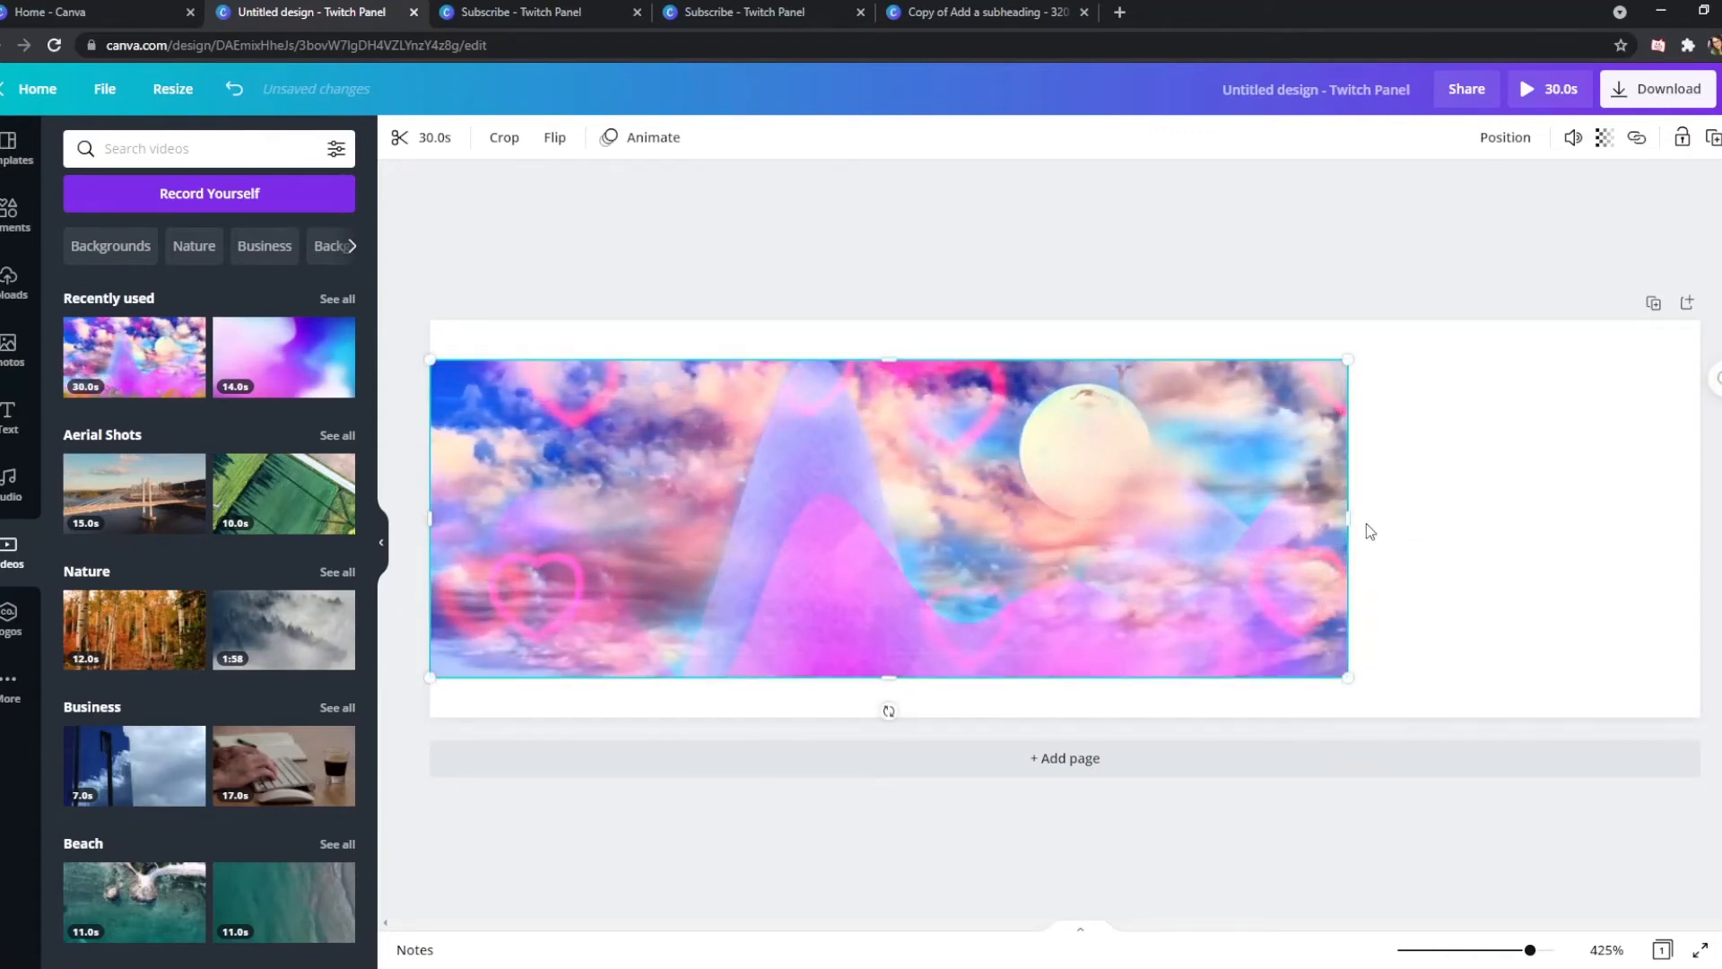
pyautogui.moveTo(1349, 518); pyautogui.dragTo(1707, 517)
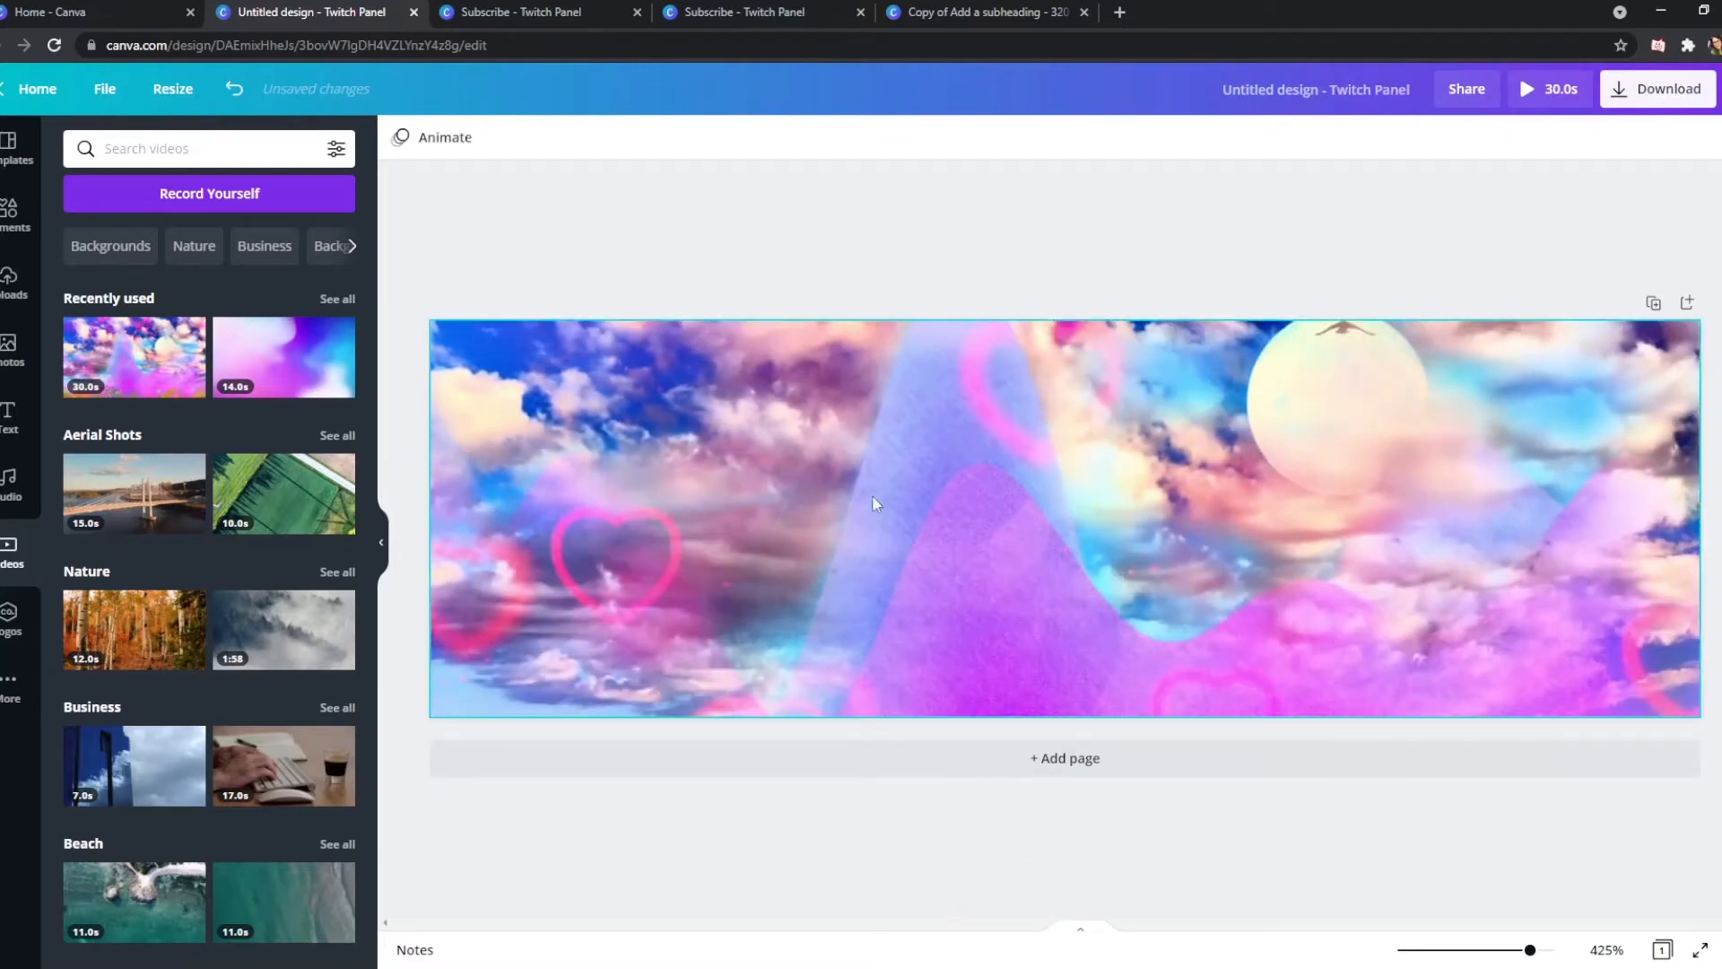
# Reposition the background video within its crop so the flowers and grass sit along the panel's lower edge
pyautogui.doubleClick(1130, 513)
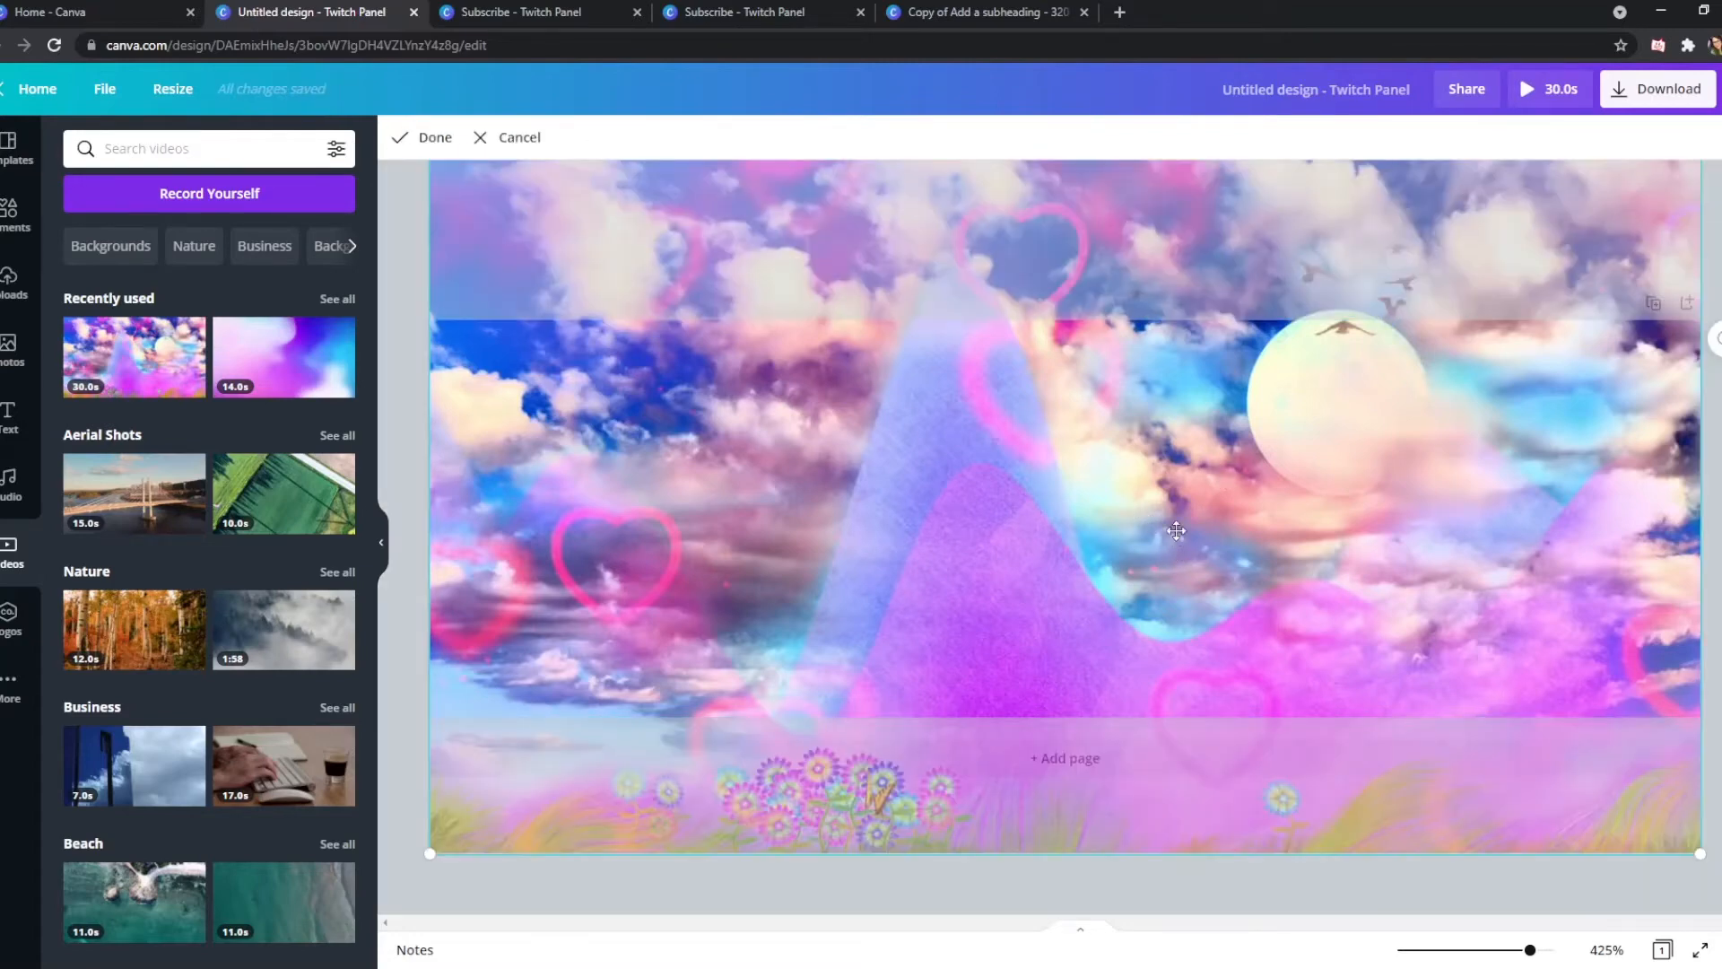
pyautogui.moveTo(1176, 530); pyautogui.dragTo(1292, 633)
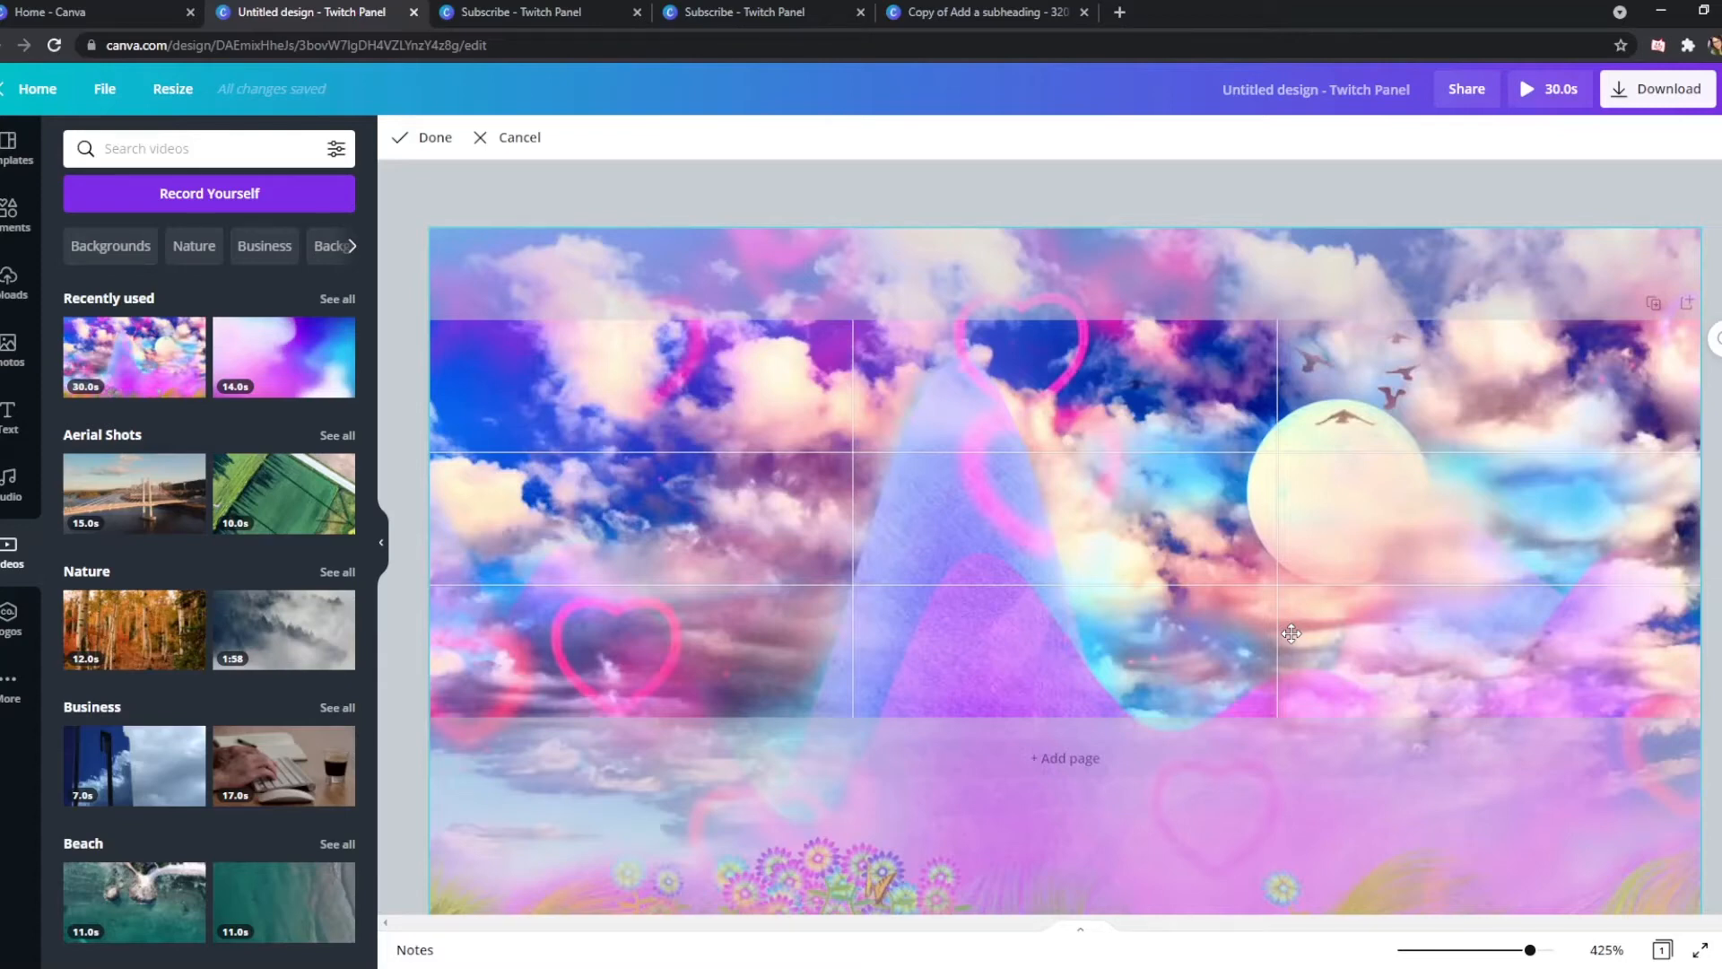
pyautogui.moveTo(1291, 633); pyautogui.dragTo(1472, 420)
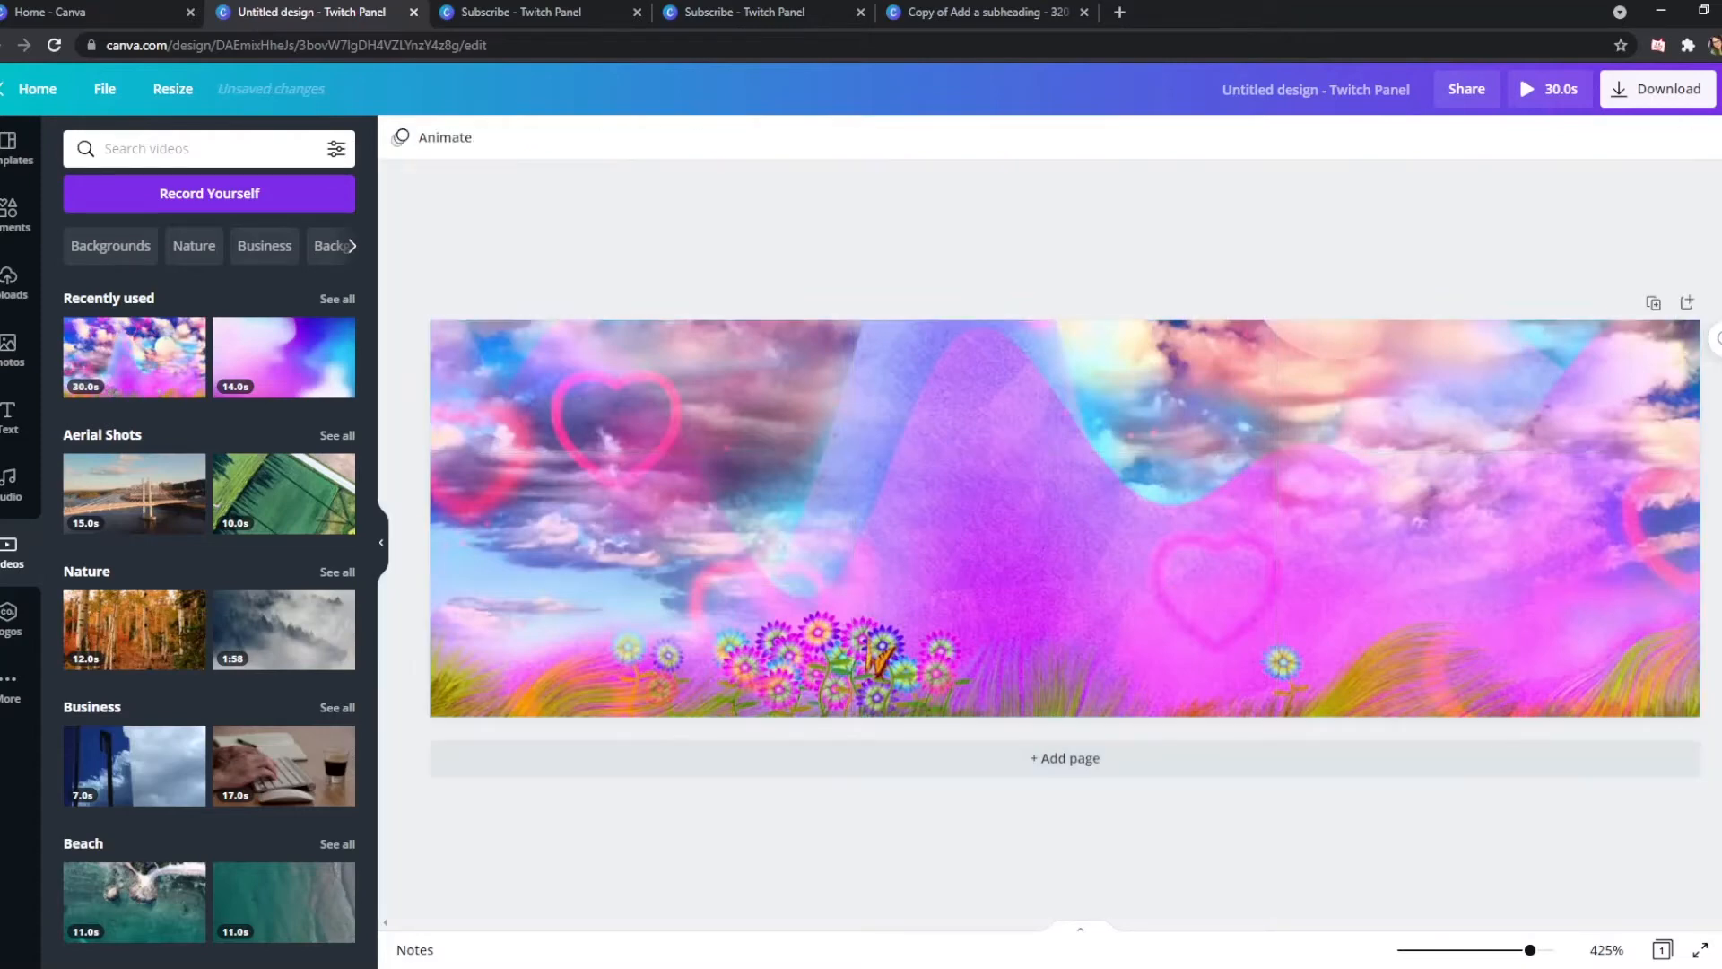
pyautogui.click(1348, 283)
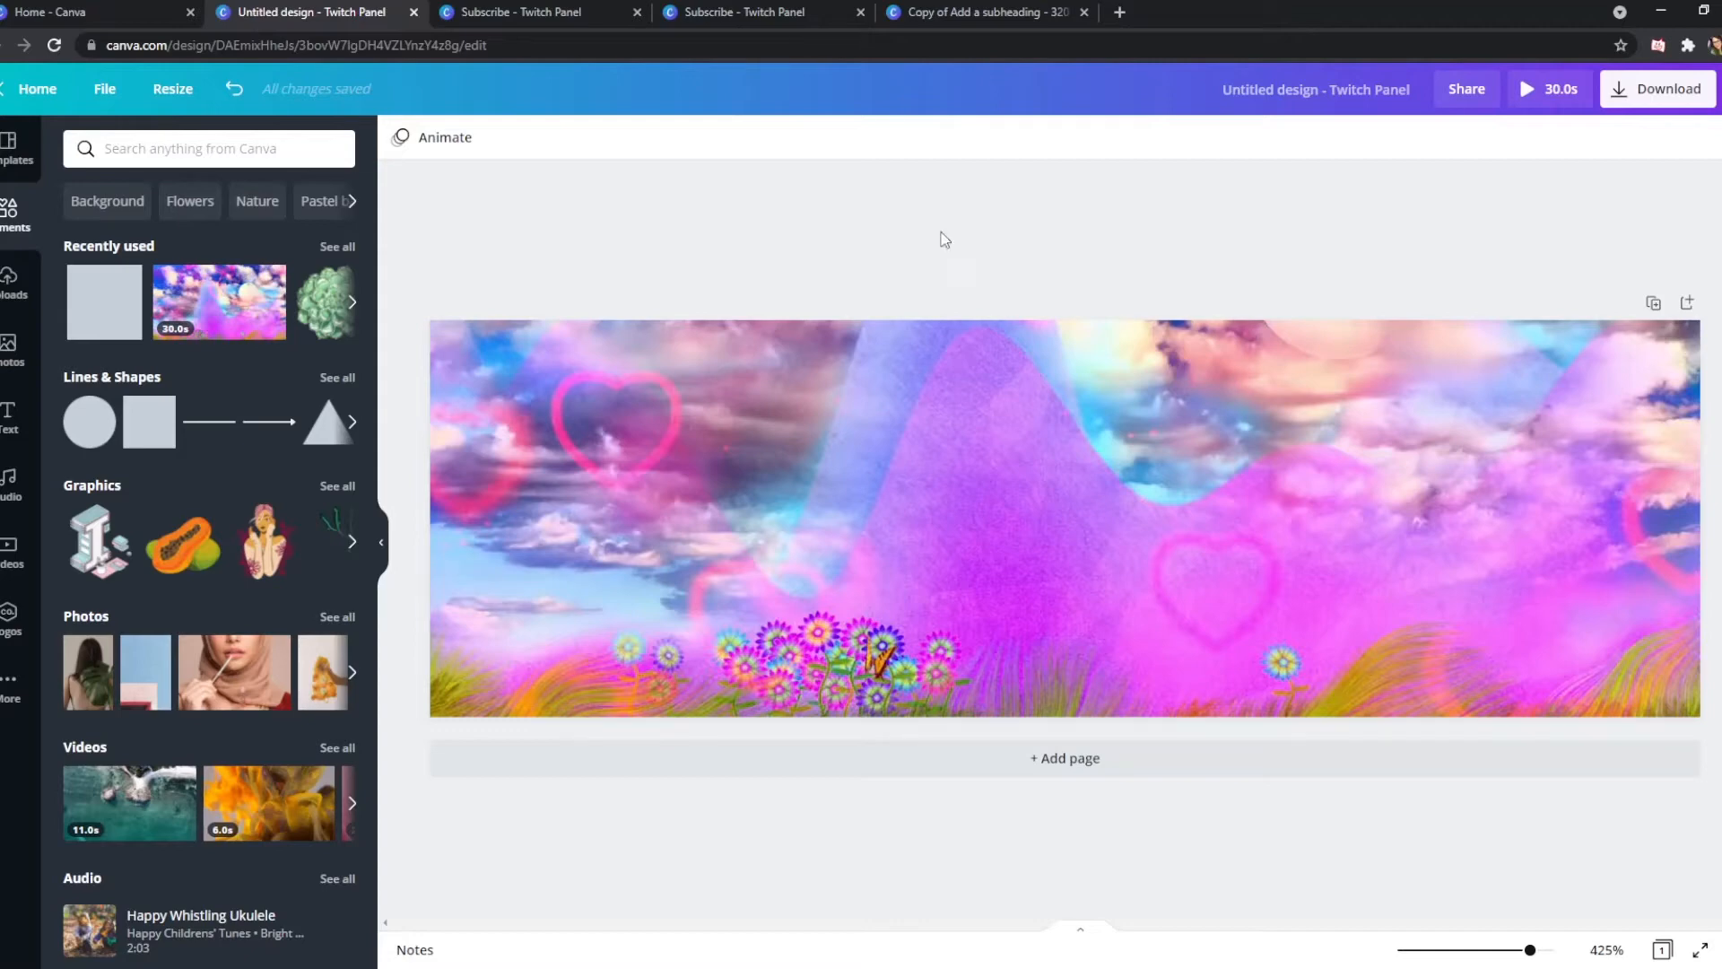
# Add a square in the pale pink brand colour, tilted clockwise and enlarged to cover roughly the left half of the panel
pyautogui.click(101, 311)
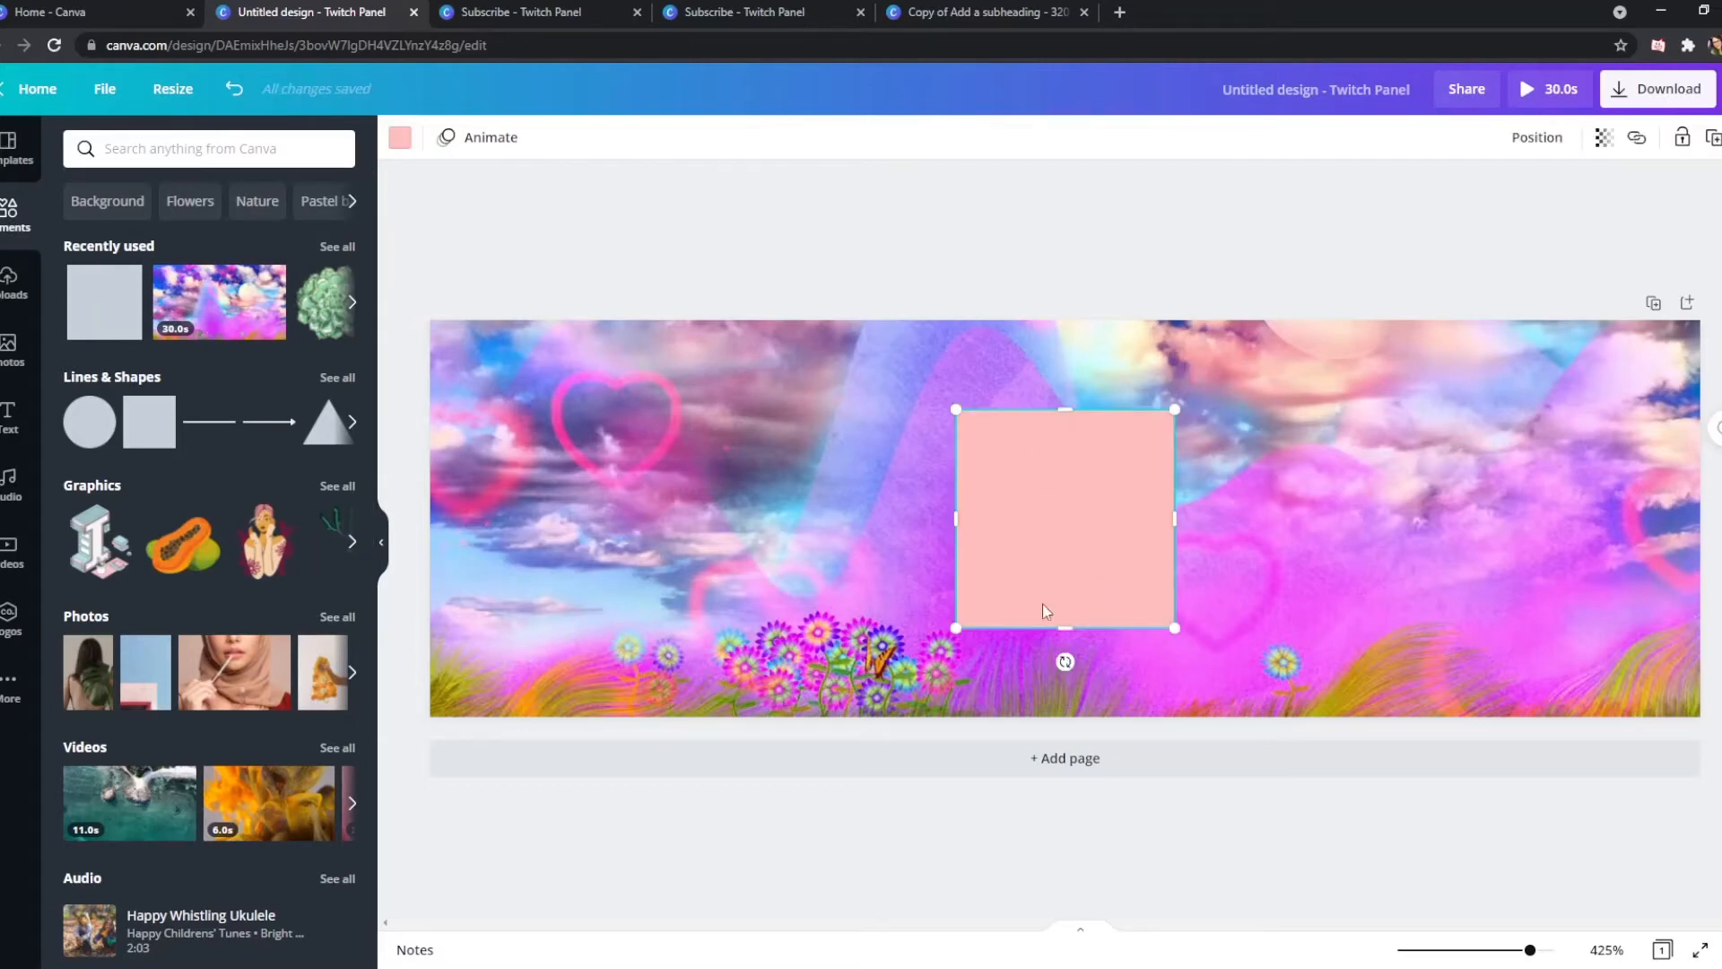
pyautogui.moveTo(1065, 661); pyautogui.dragTo(1012, 650)
pyautogui.moveTo(1101, 541); pyautogui.dragTo(942, 513)
pyautogui.moveTo(700, 339); pyautogui.dragTo(799, 192)
pyautogui.moveTo(622, 537); pyautogui.dragTo(488, 768)
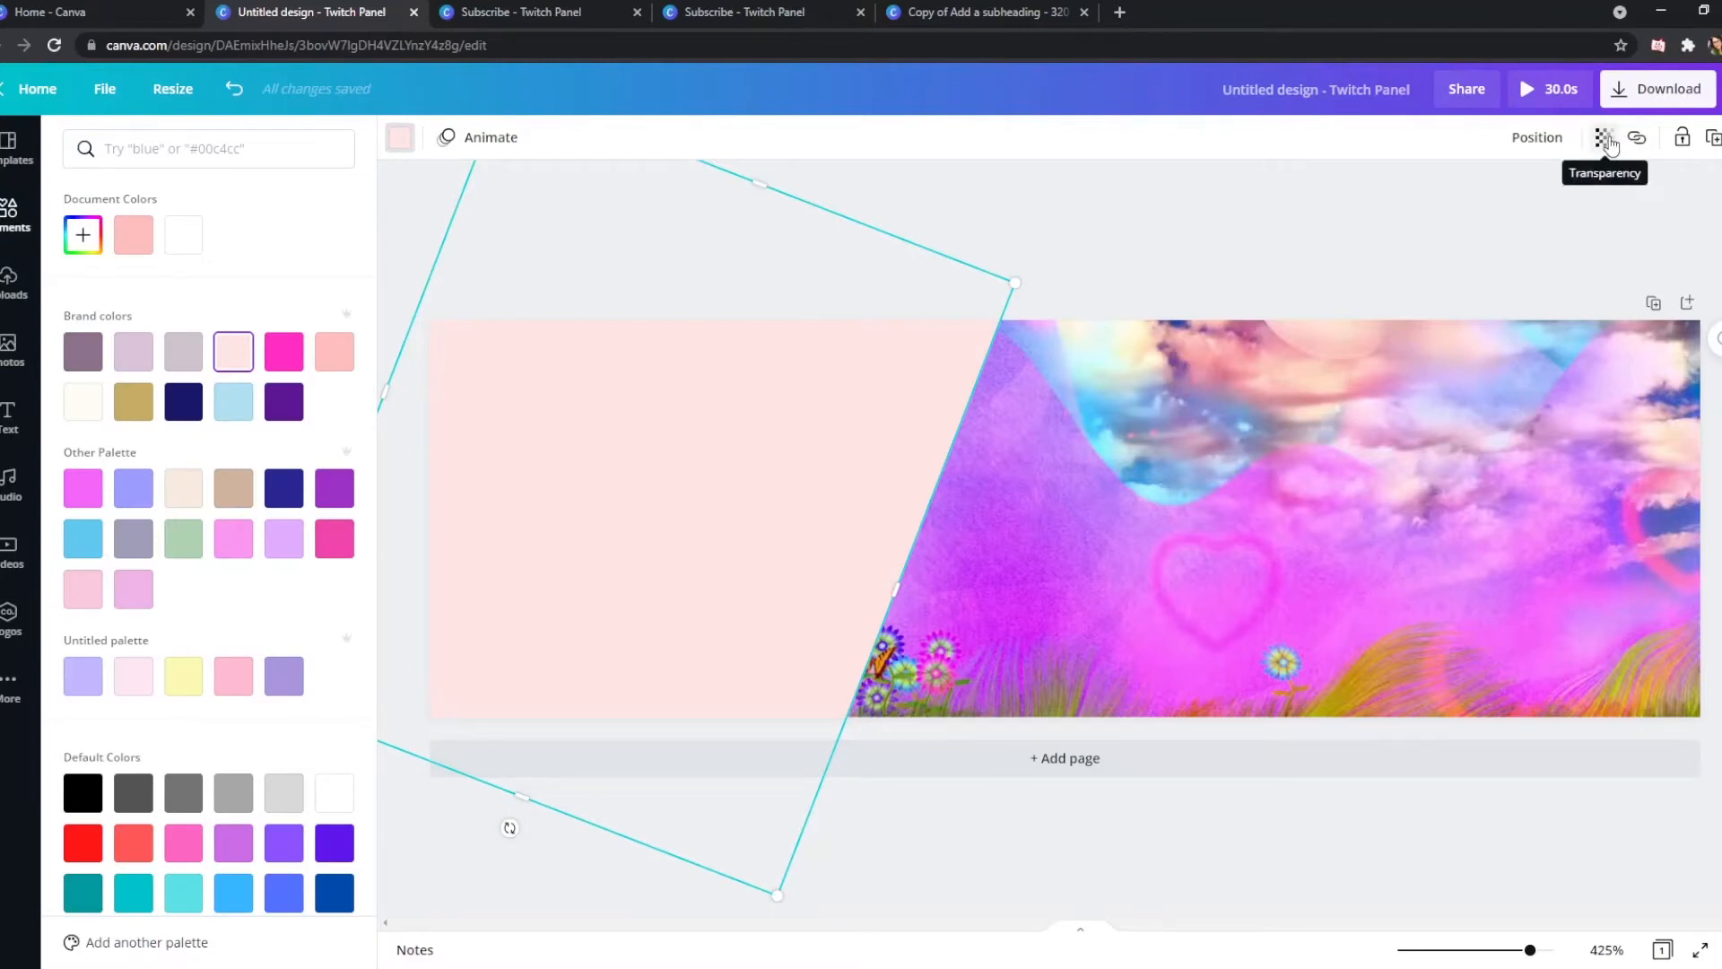
# Set the pale pink shape's transparency to 78
pyautogui.click(1605, 139)
pyautogui.moveTo(1572, 194); pyautogui.dragTo(1517, 198)
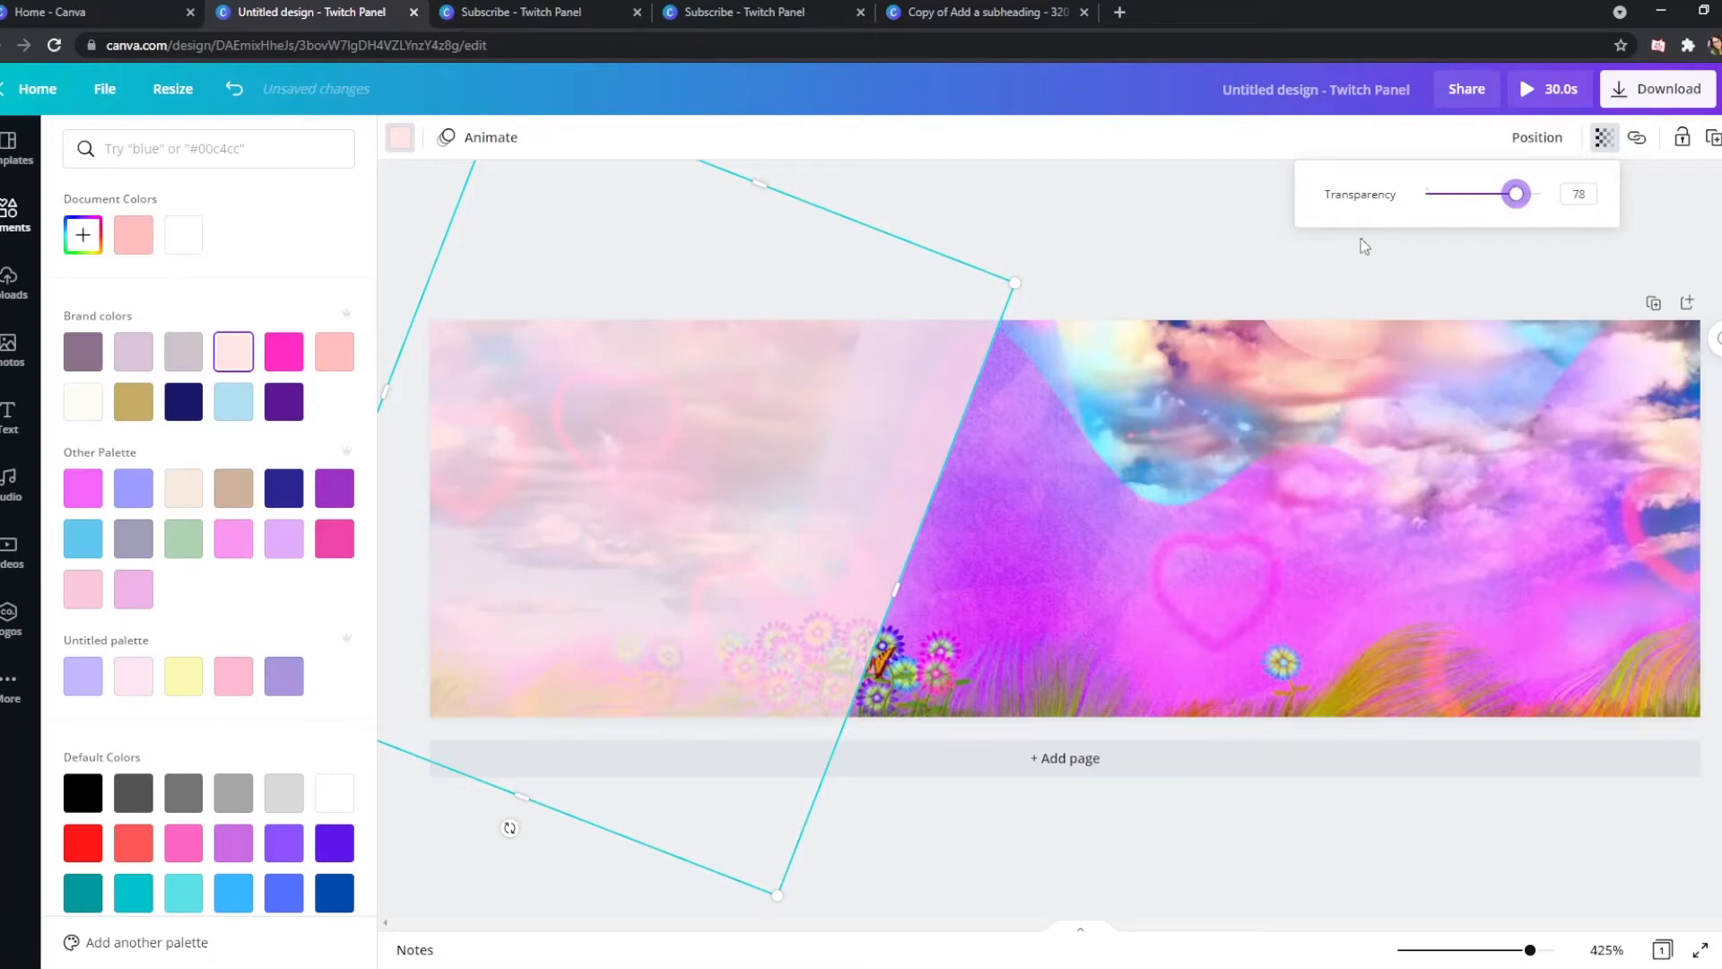
pyautogui.click(1166, 252)
pyautogui.click(1127, 251)
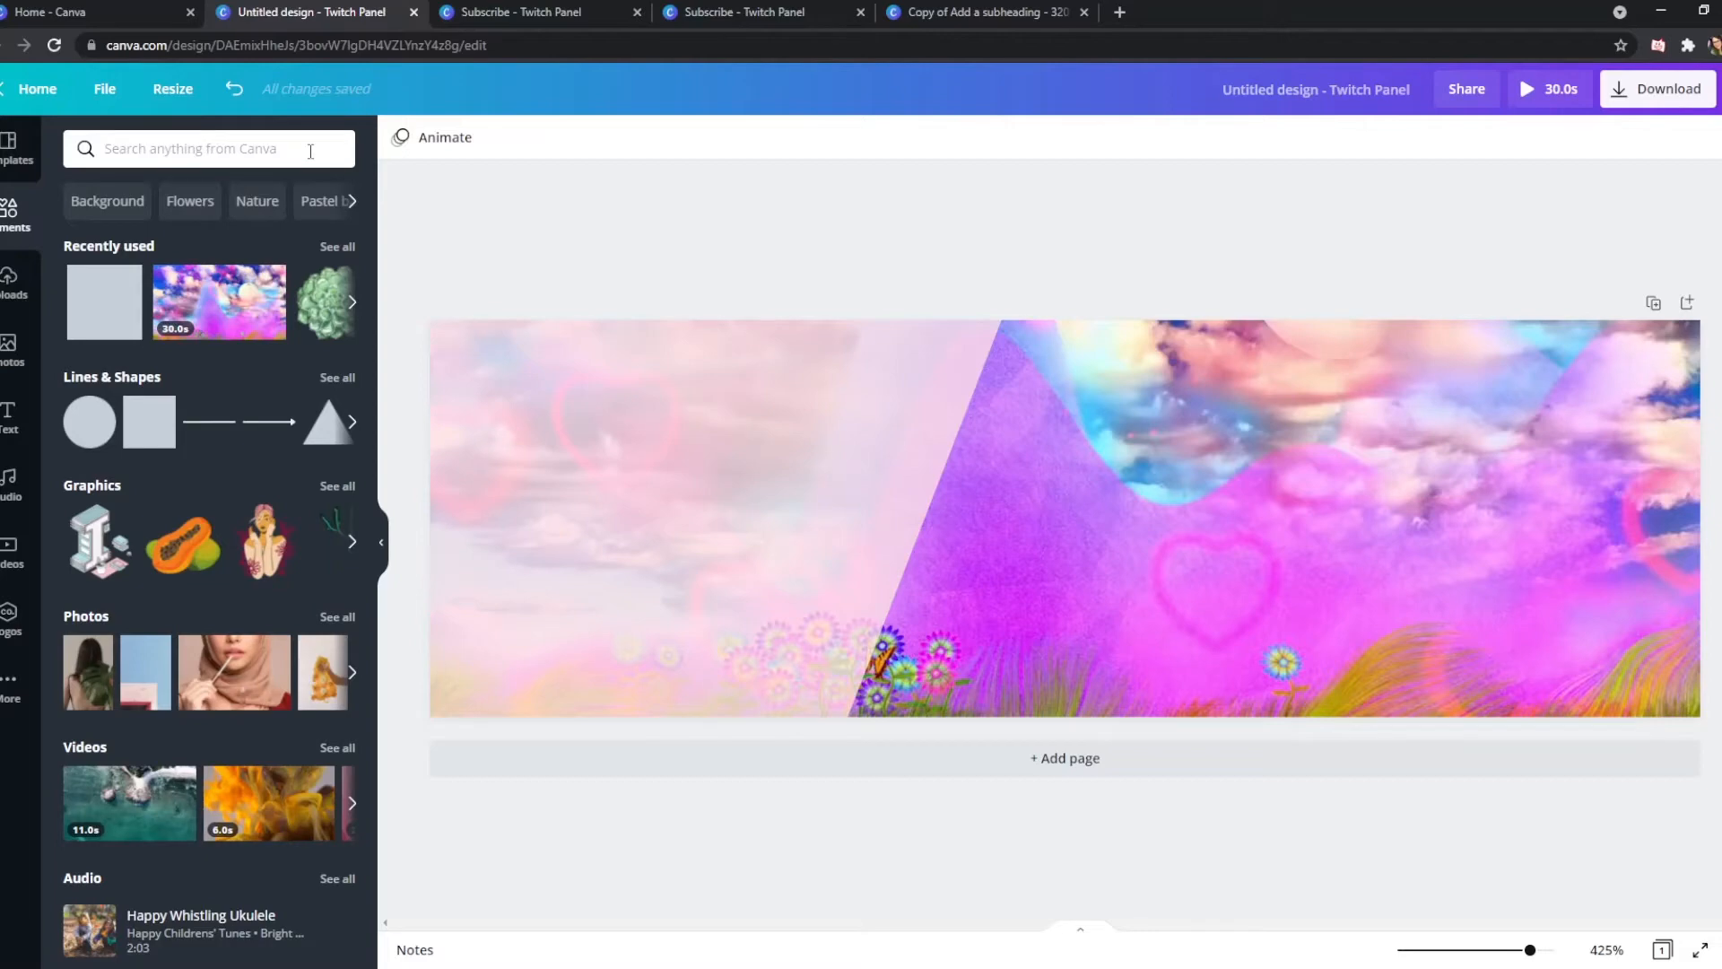
# Search the graphics for "star" and add the white outlined star over the tilted shape on the panel
pyautogui.click(90, 154)
pyautogui.write('star')
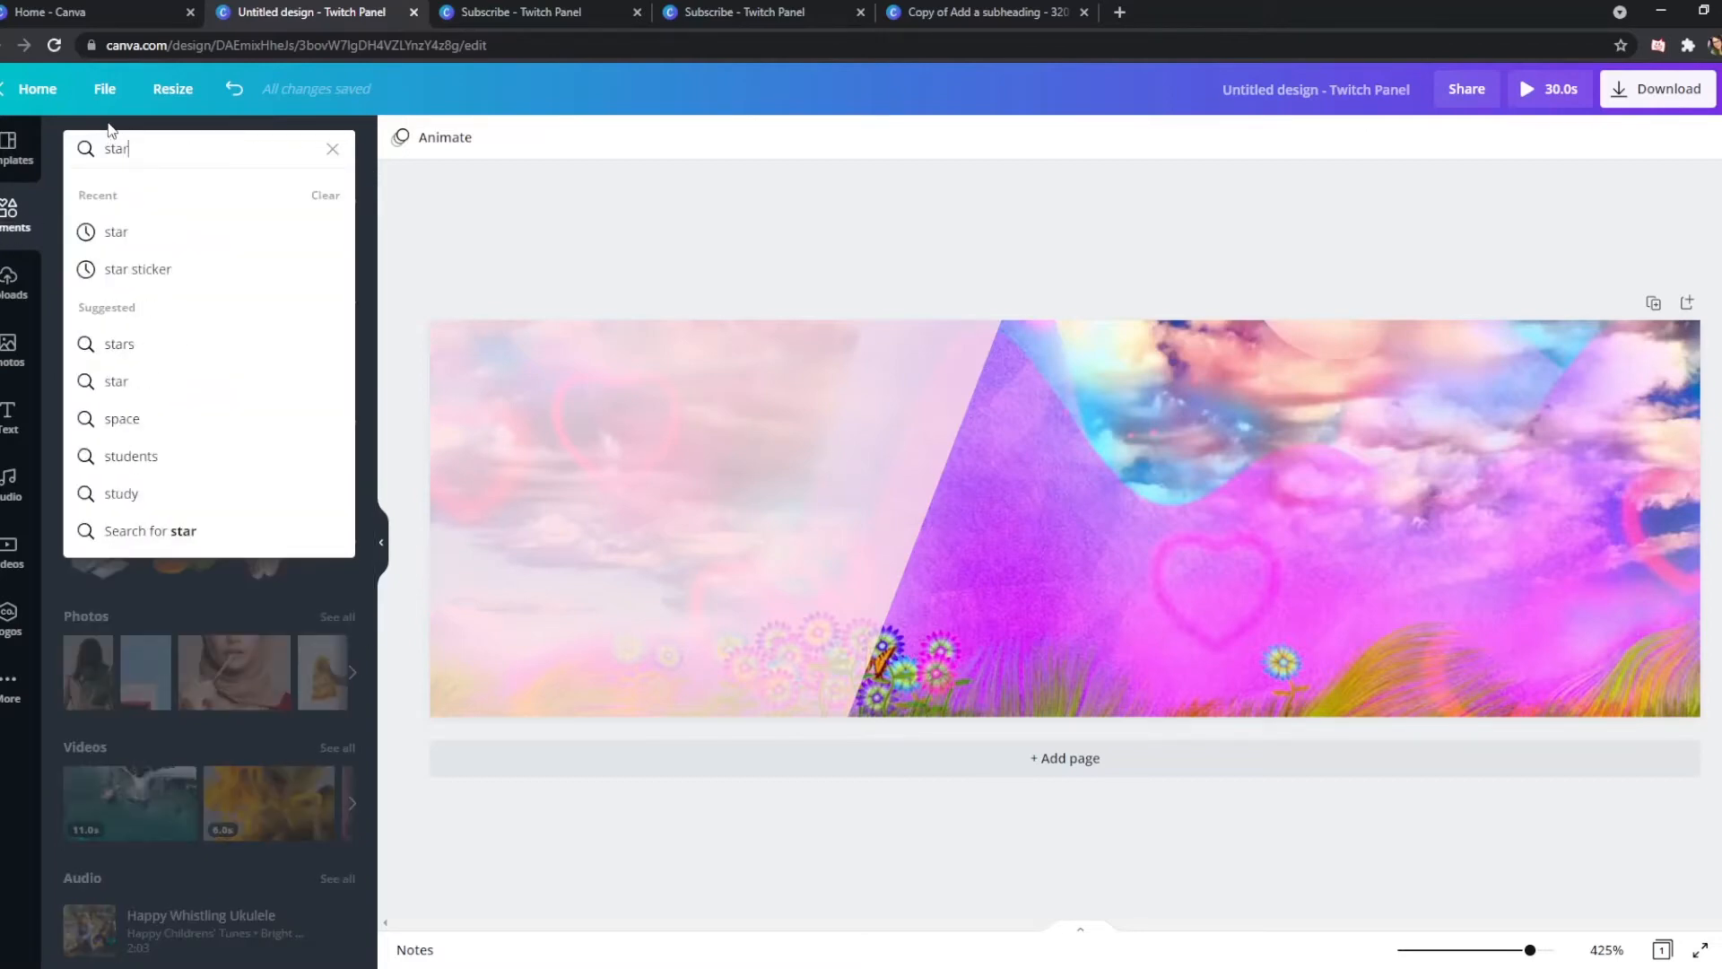
pyautogui.press('Return')
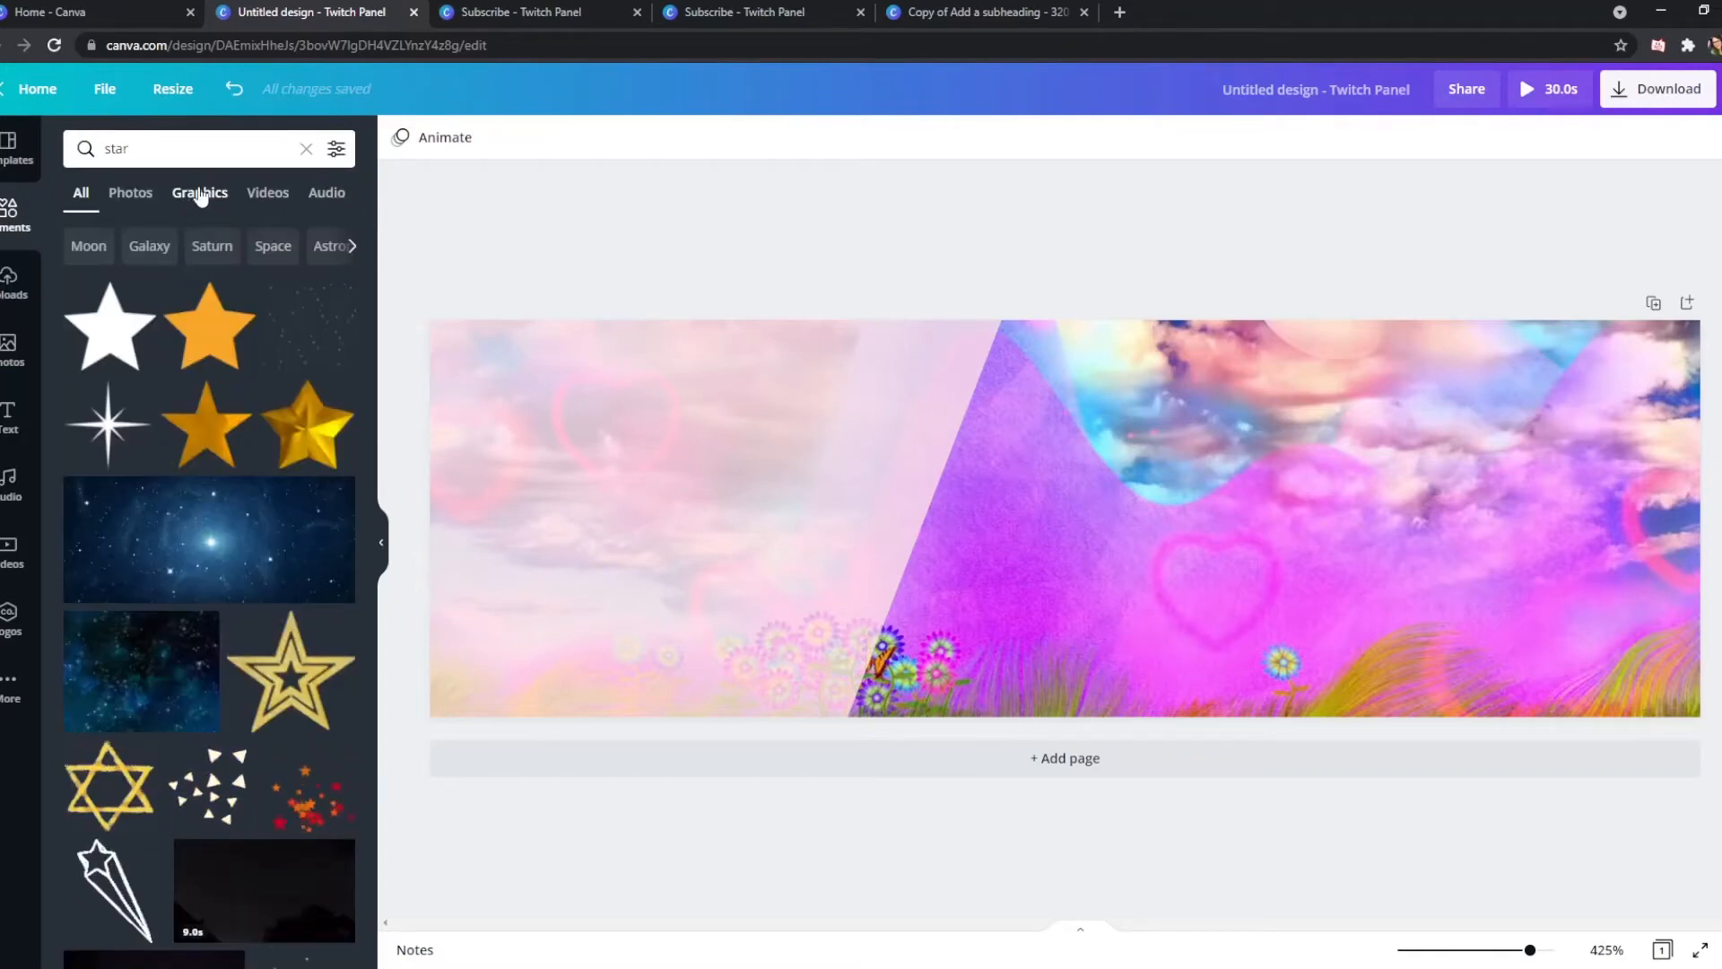
pyautogui.click(200, 193)
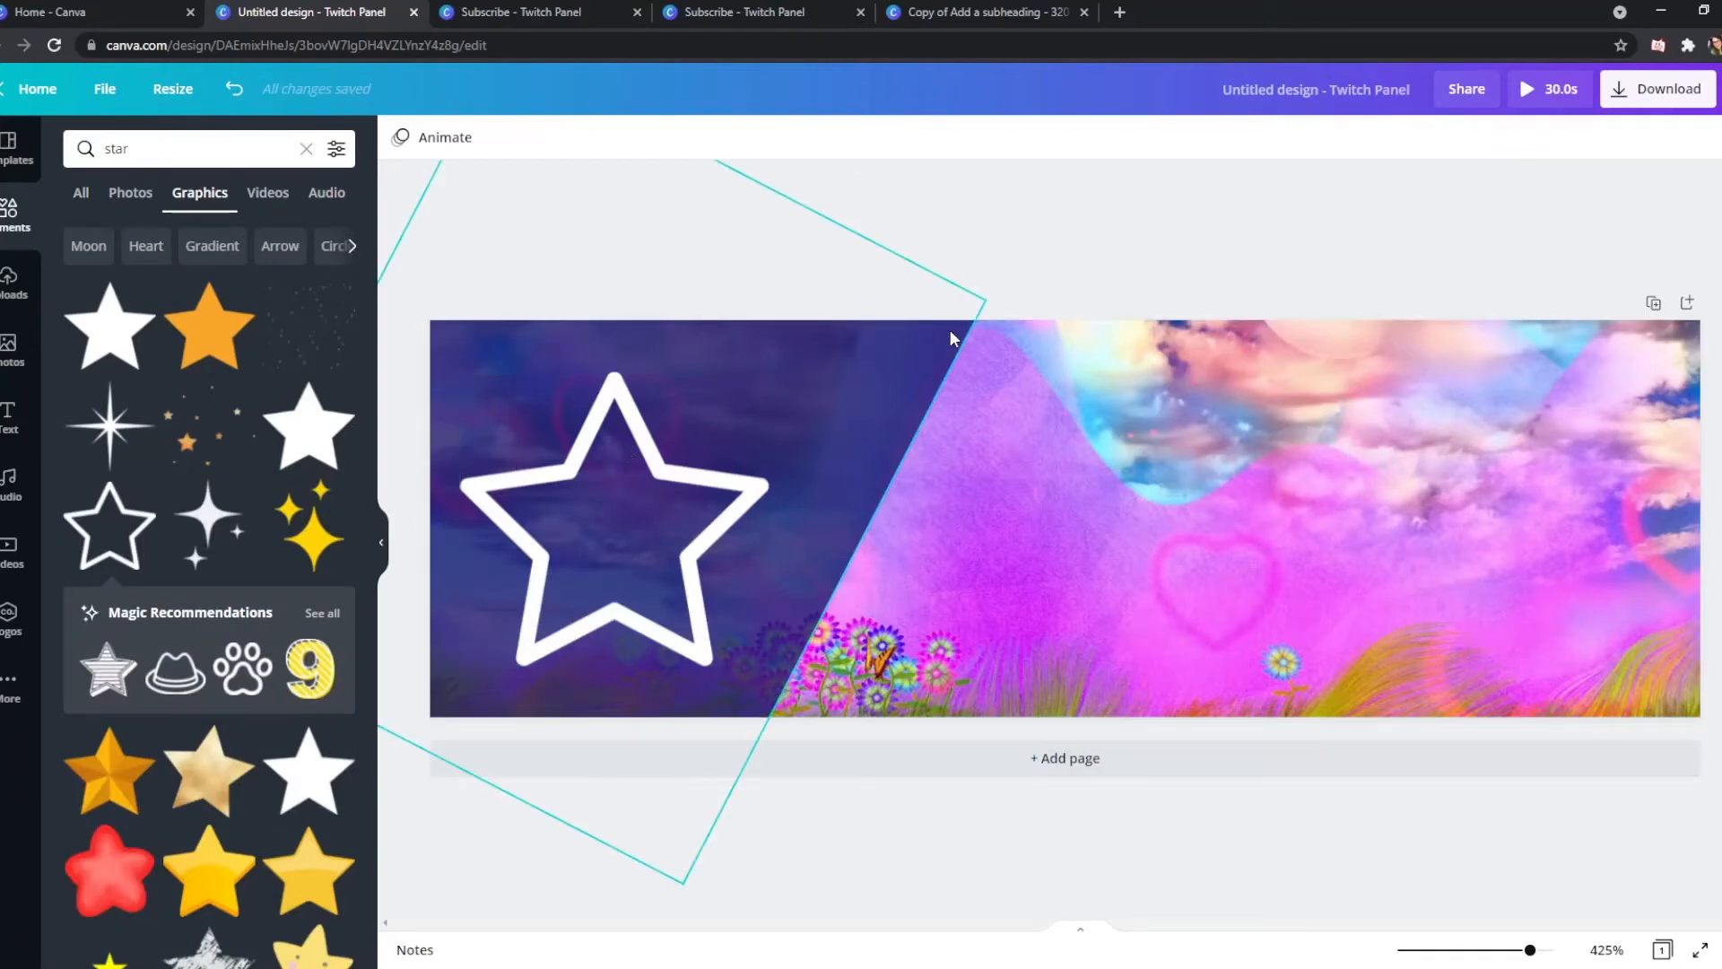
# Add a subheading text reading "Subscribe" and place it on the right part of the panel, beside the star
pyautogui.click(8, 419)
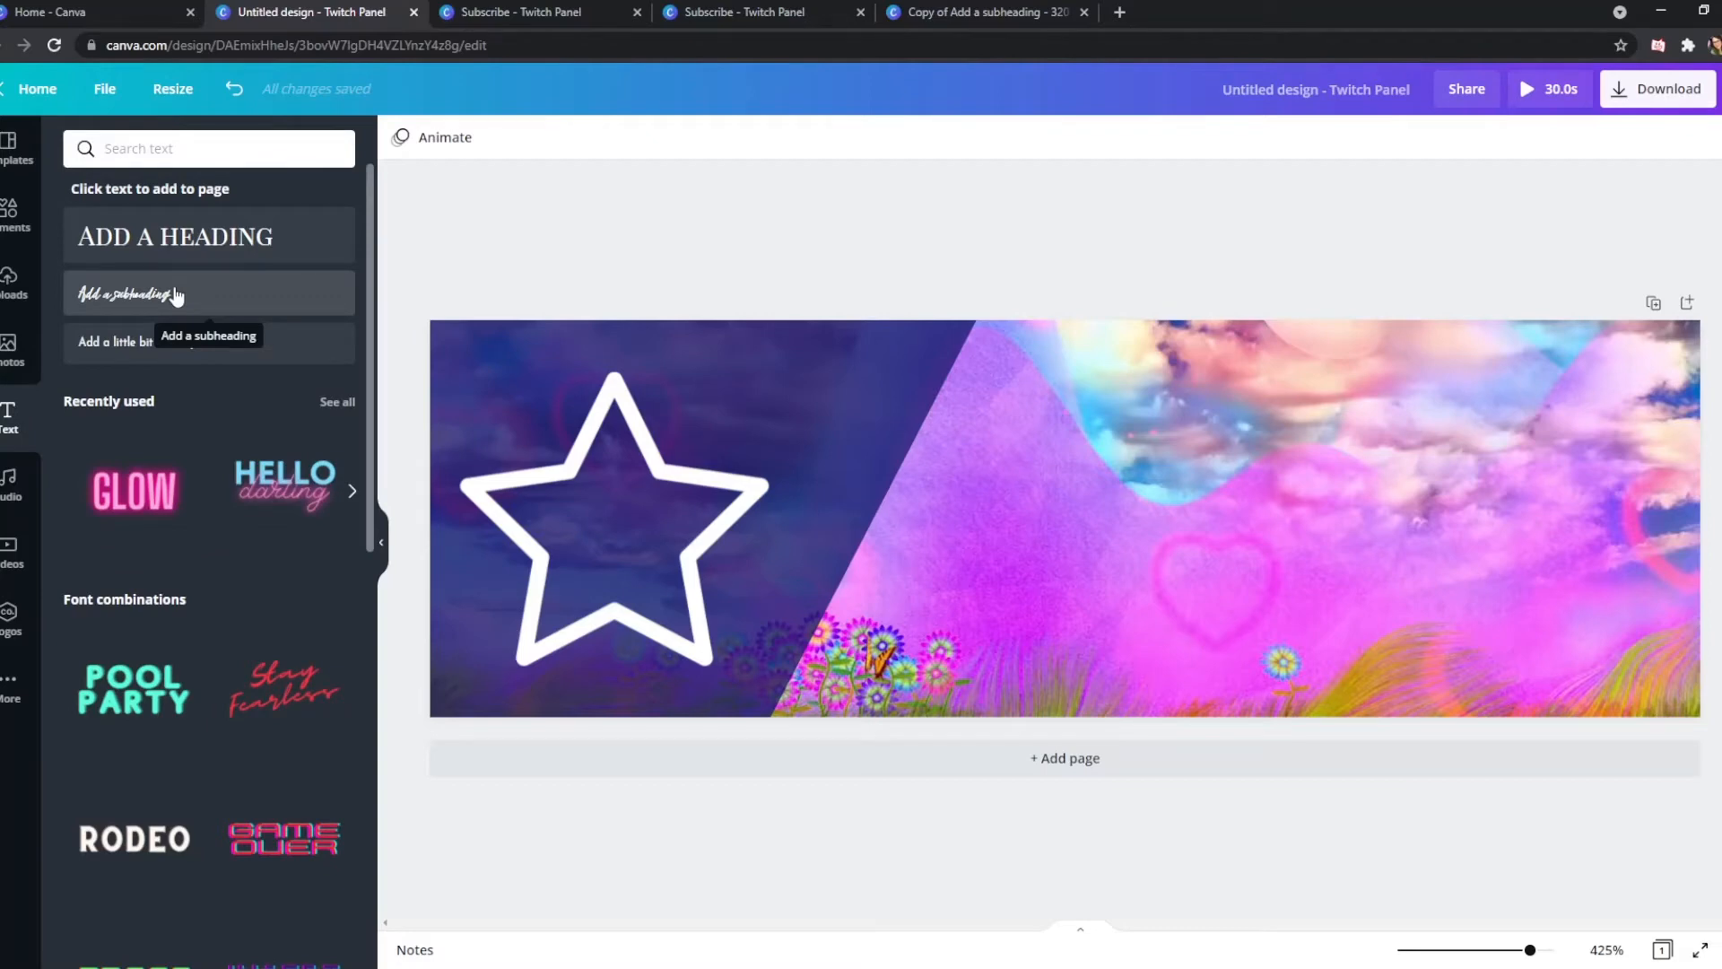
pyautogui.click(180, 297)
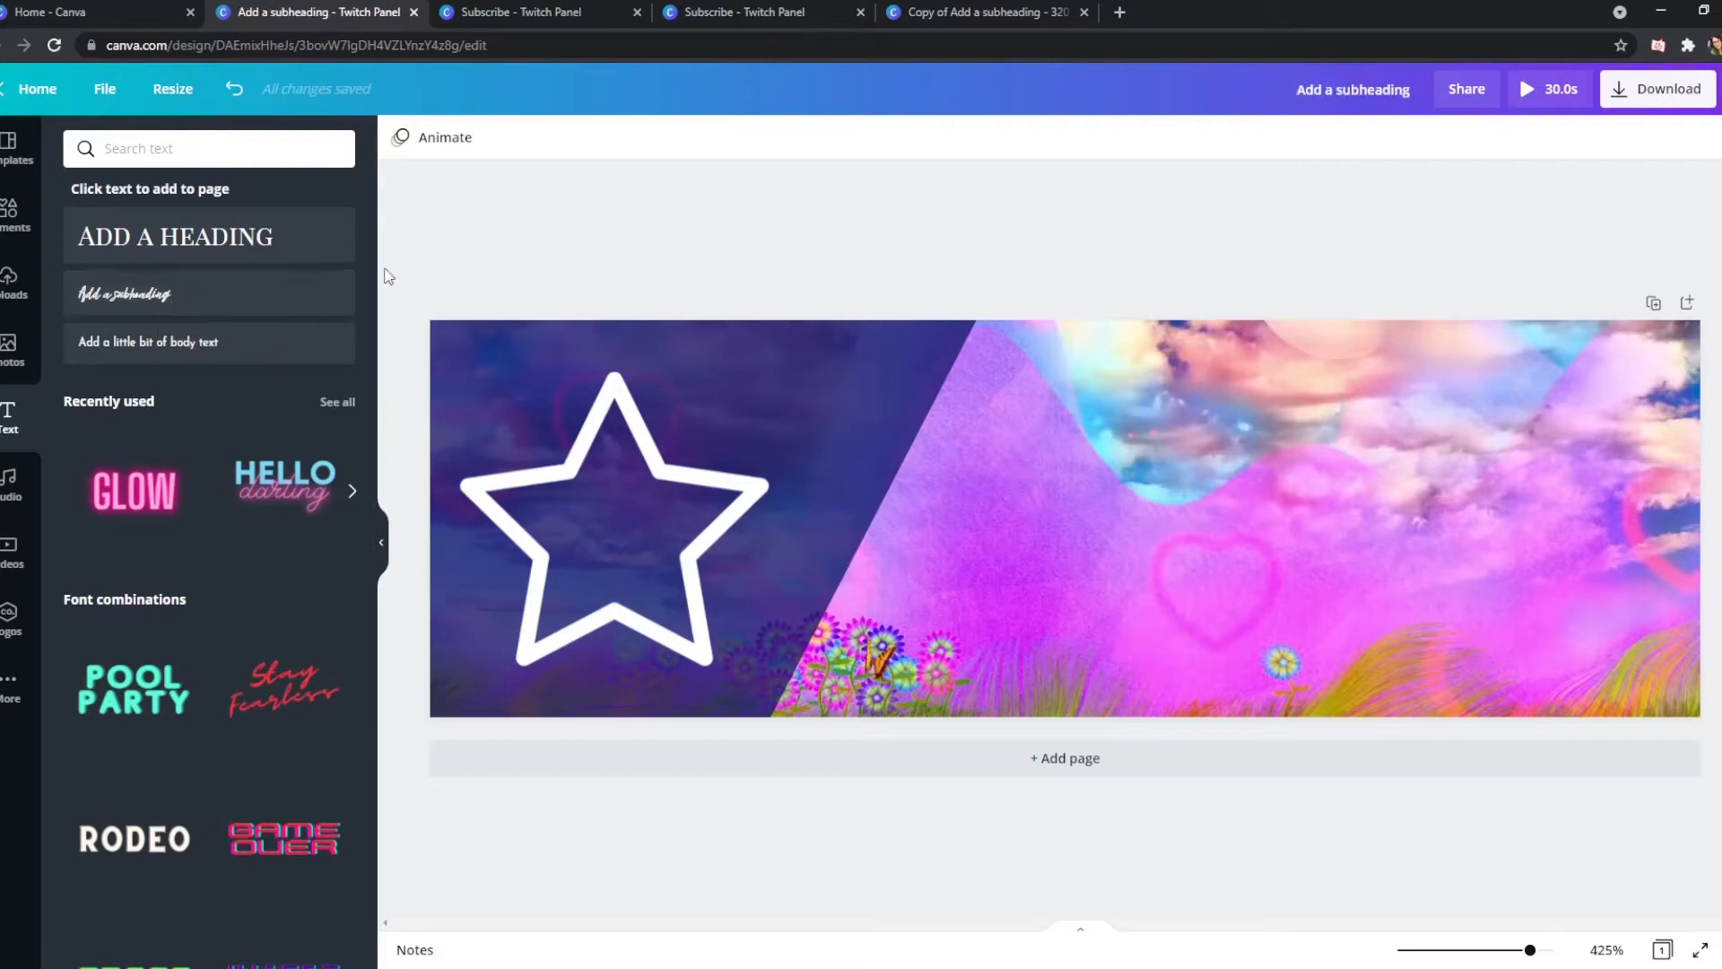
pyautogui.click(207, 300)
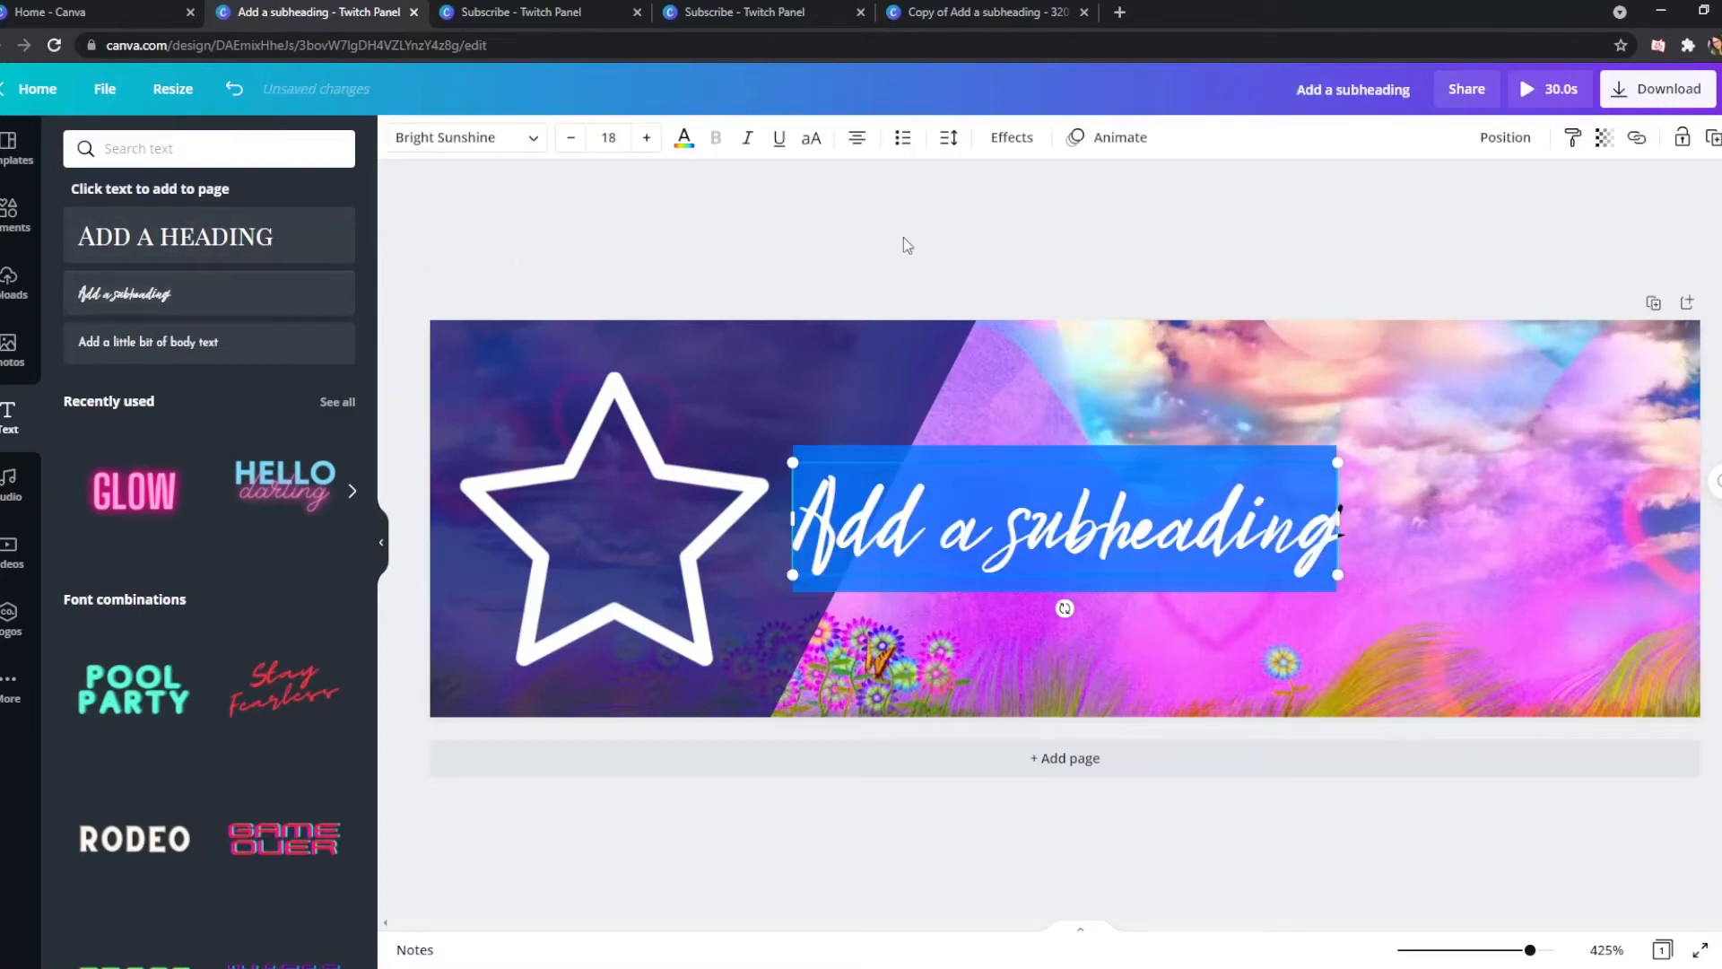
pyautogui.moveTo(1074, 461); pyautogui.dragTo(1306, 461)
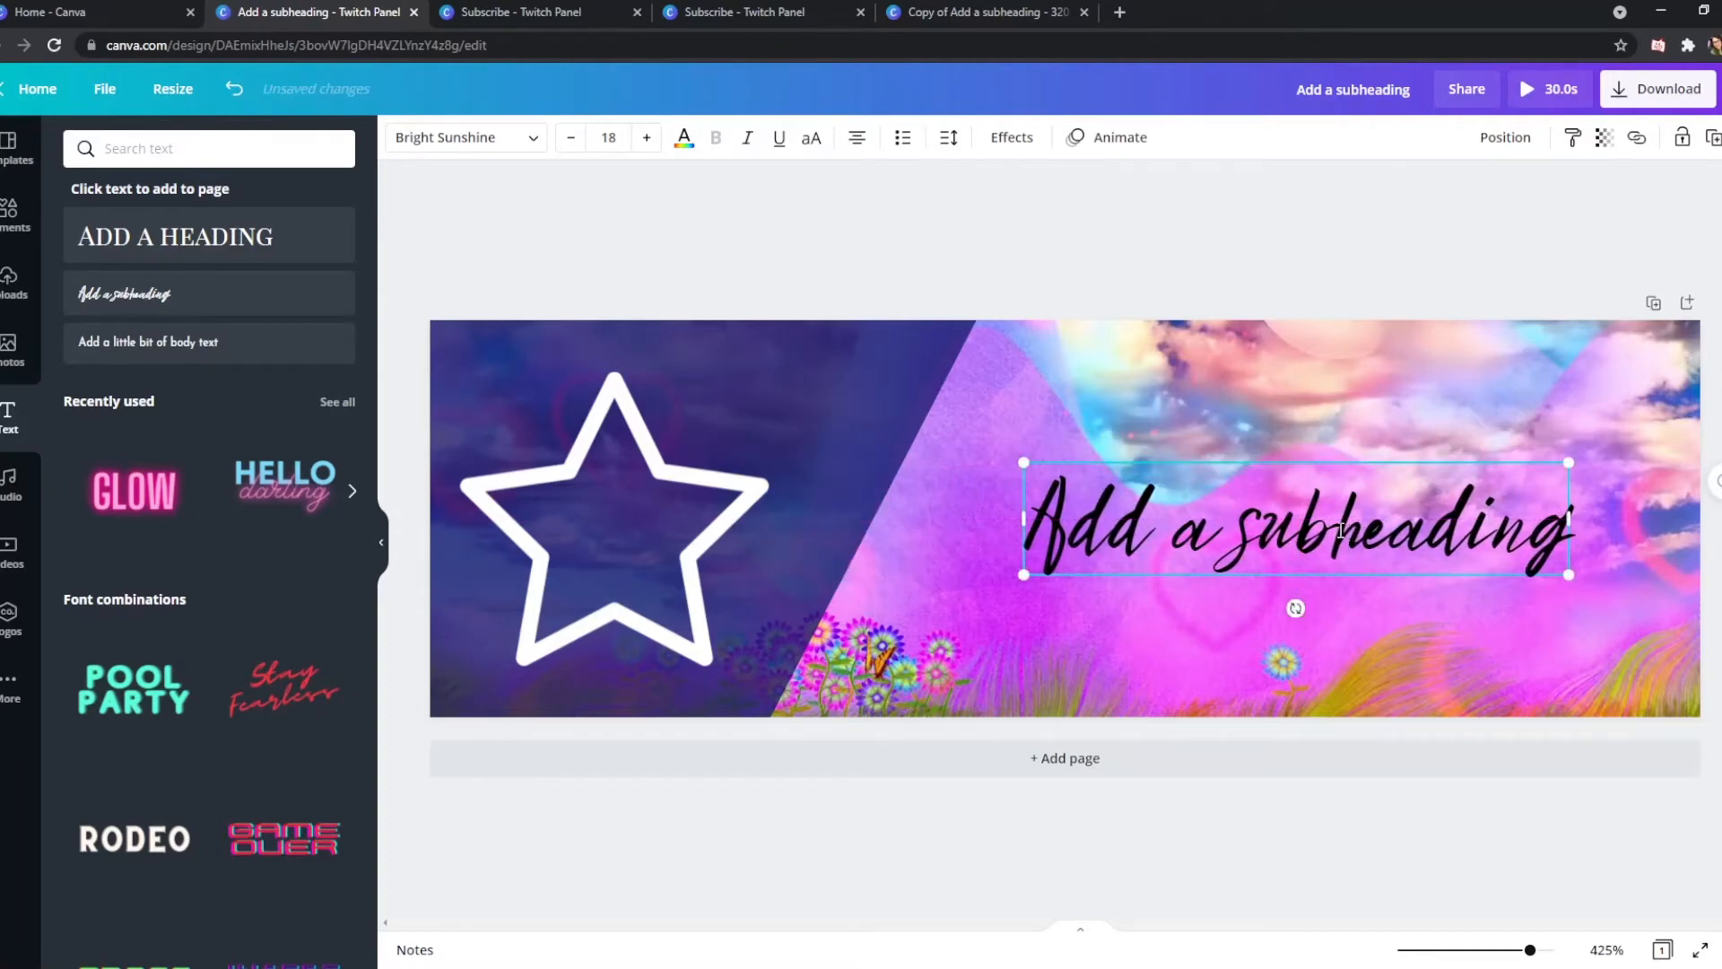
pyautogui.doubleClick(1397, 527)
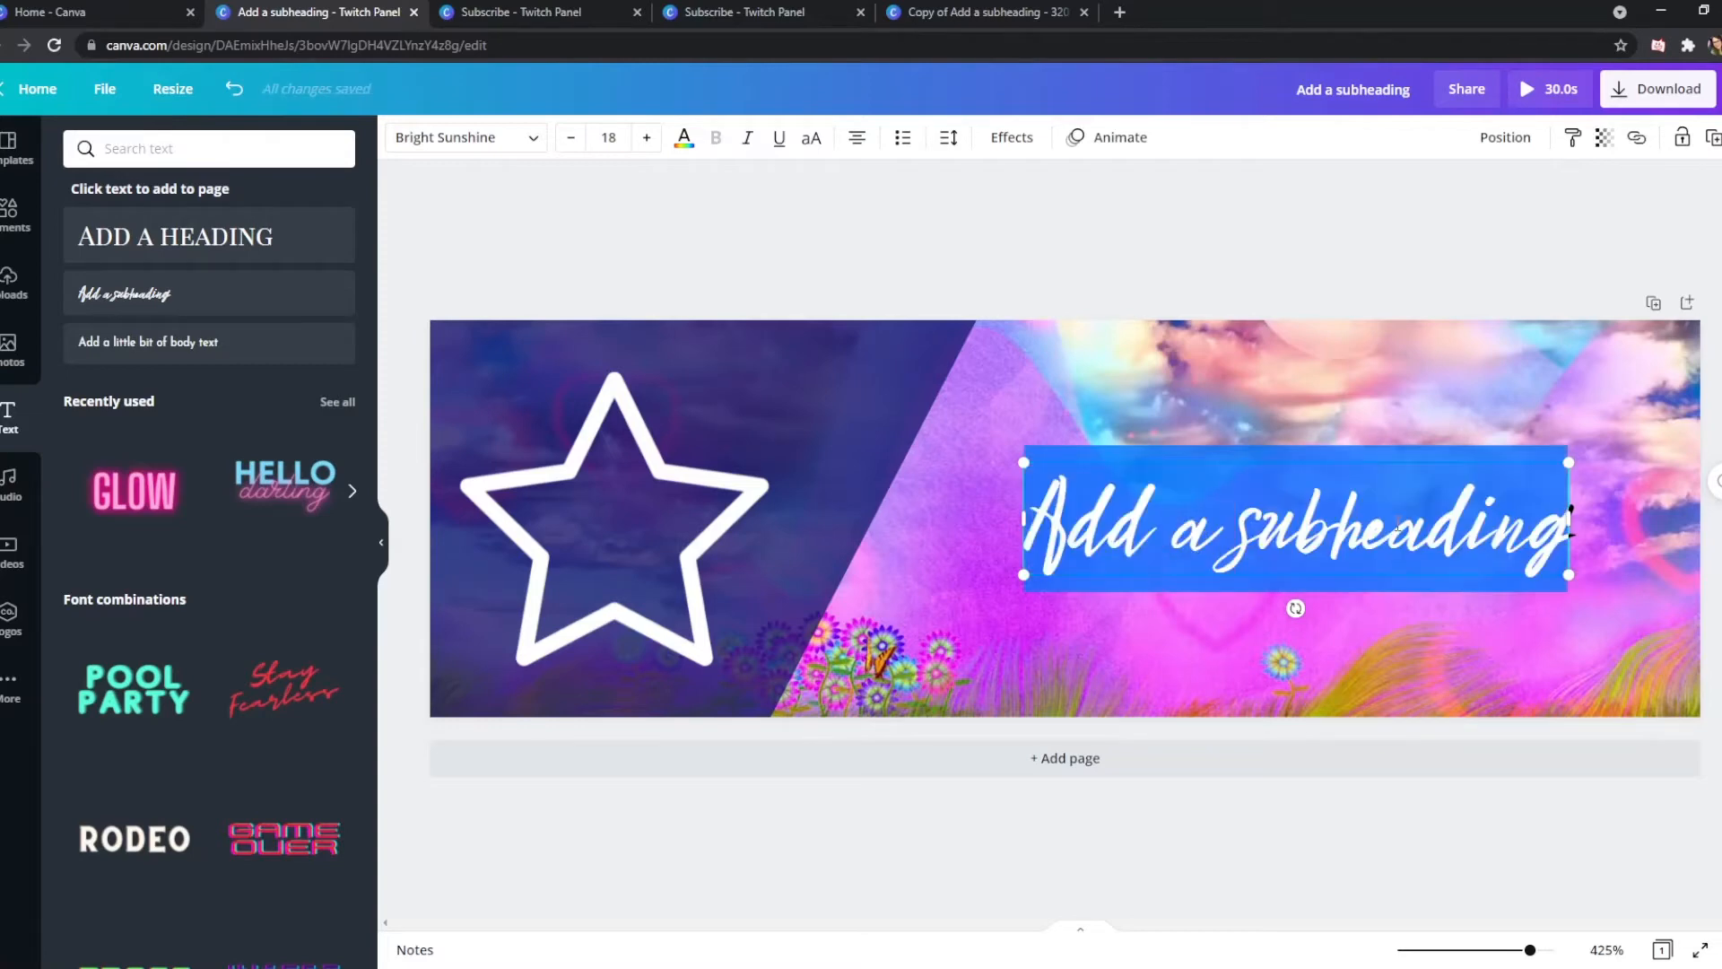
pyautogui.write('Sub')
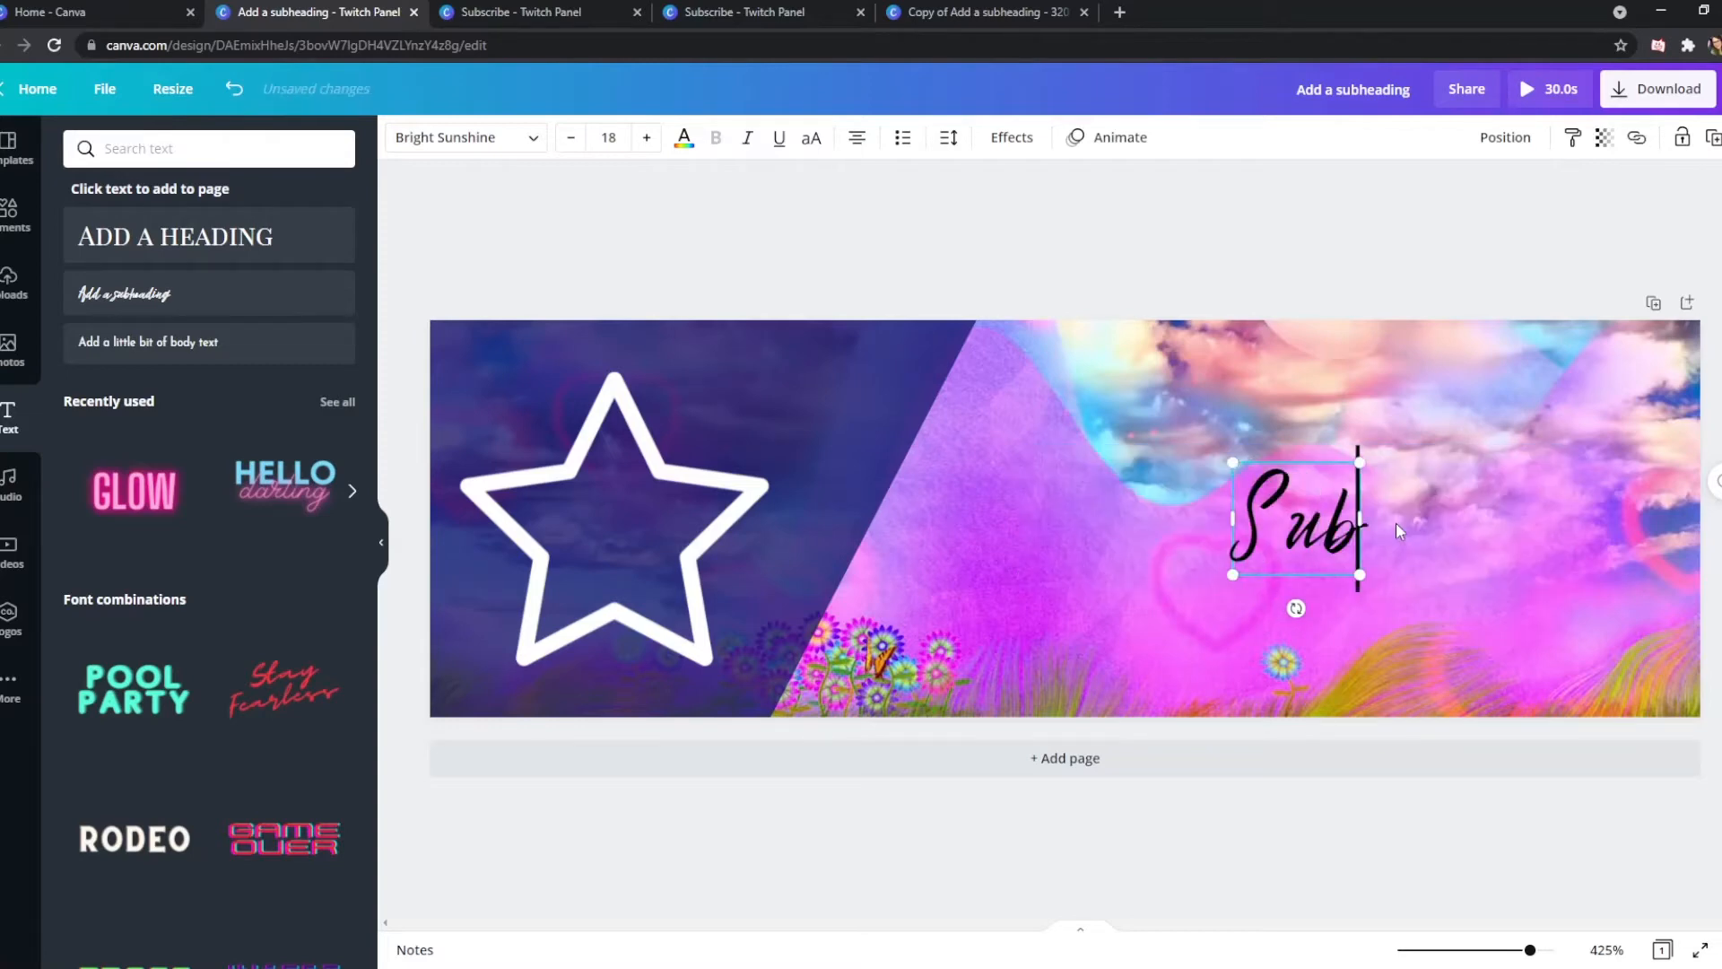
pyautogui.write('scribe')
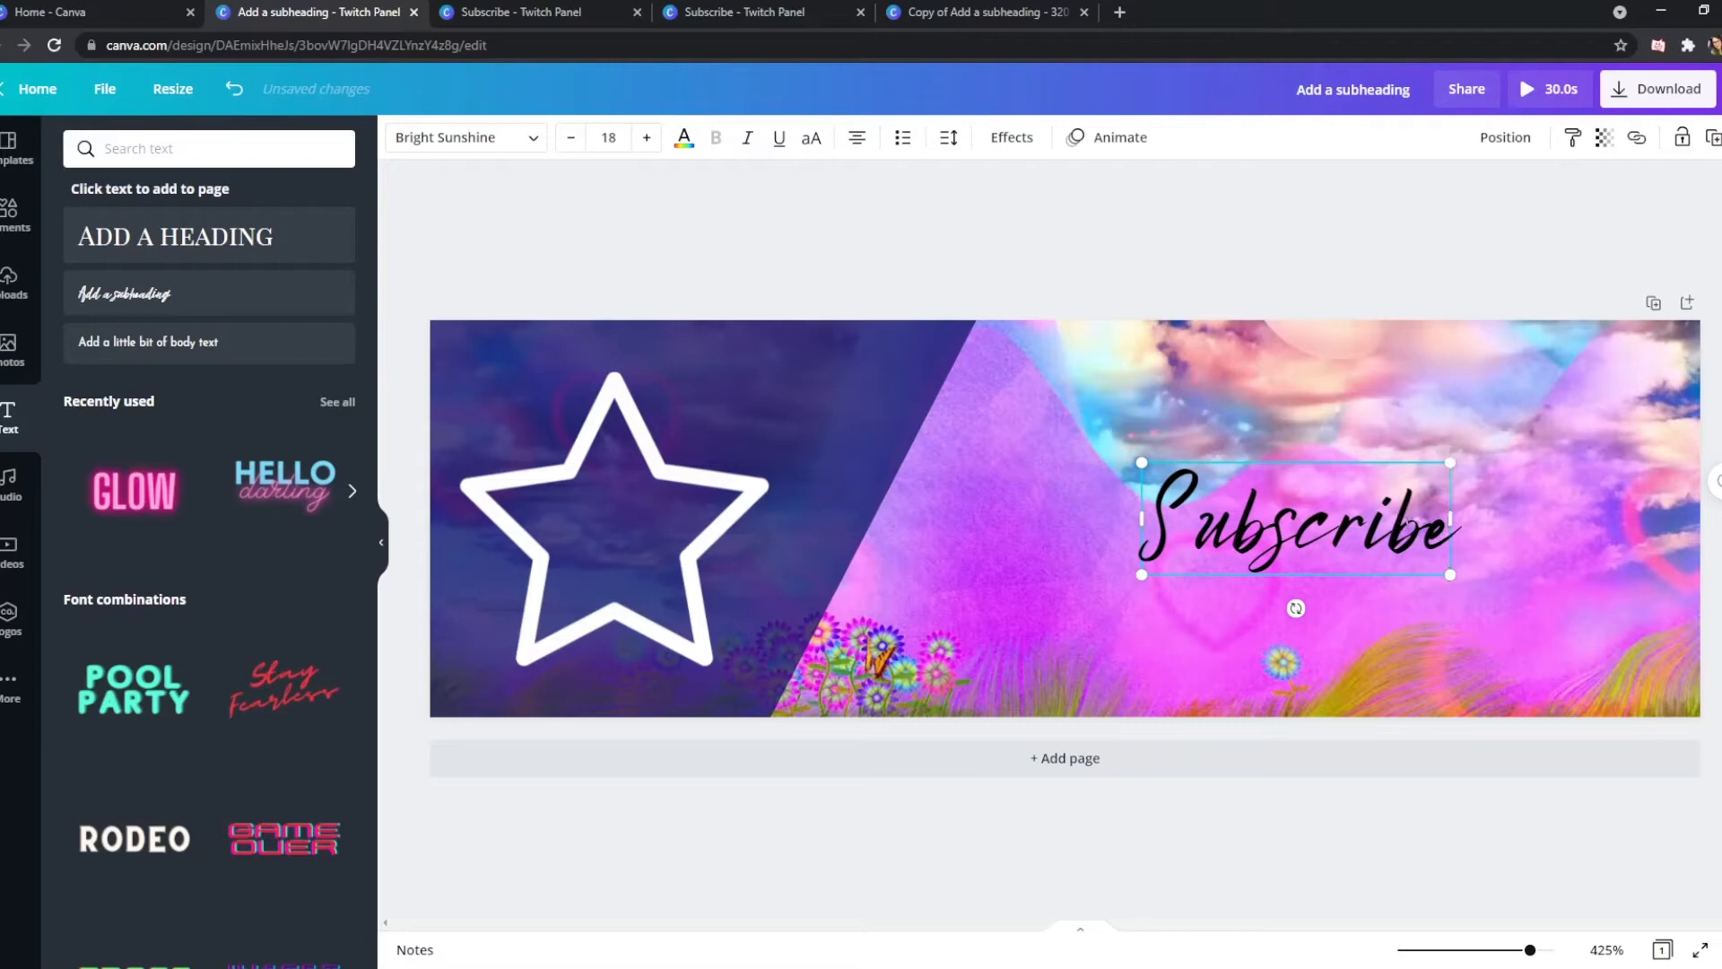
# Set the font size of the "Subscribe" text to 35
pyautogui.click(609, 139)
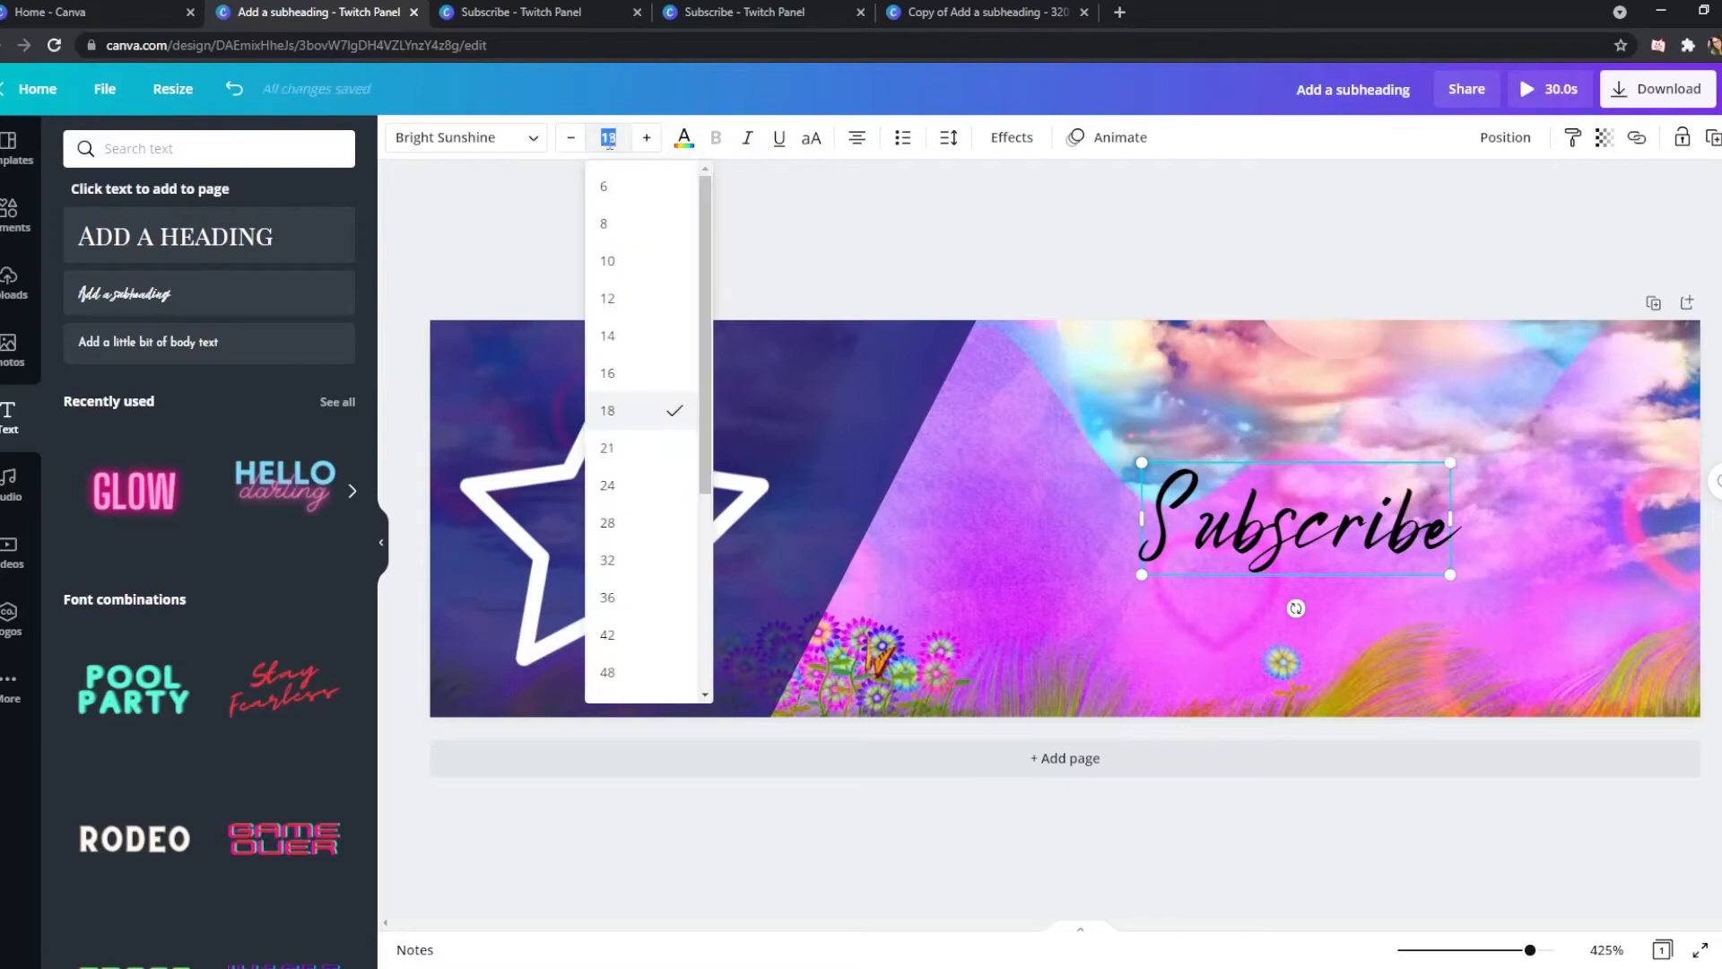
pyautogui.write('35')
pyautogui.press('Return')
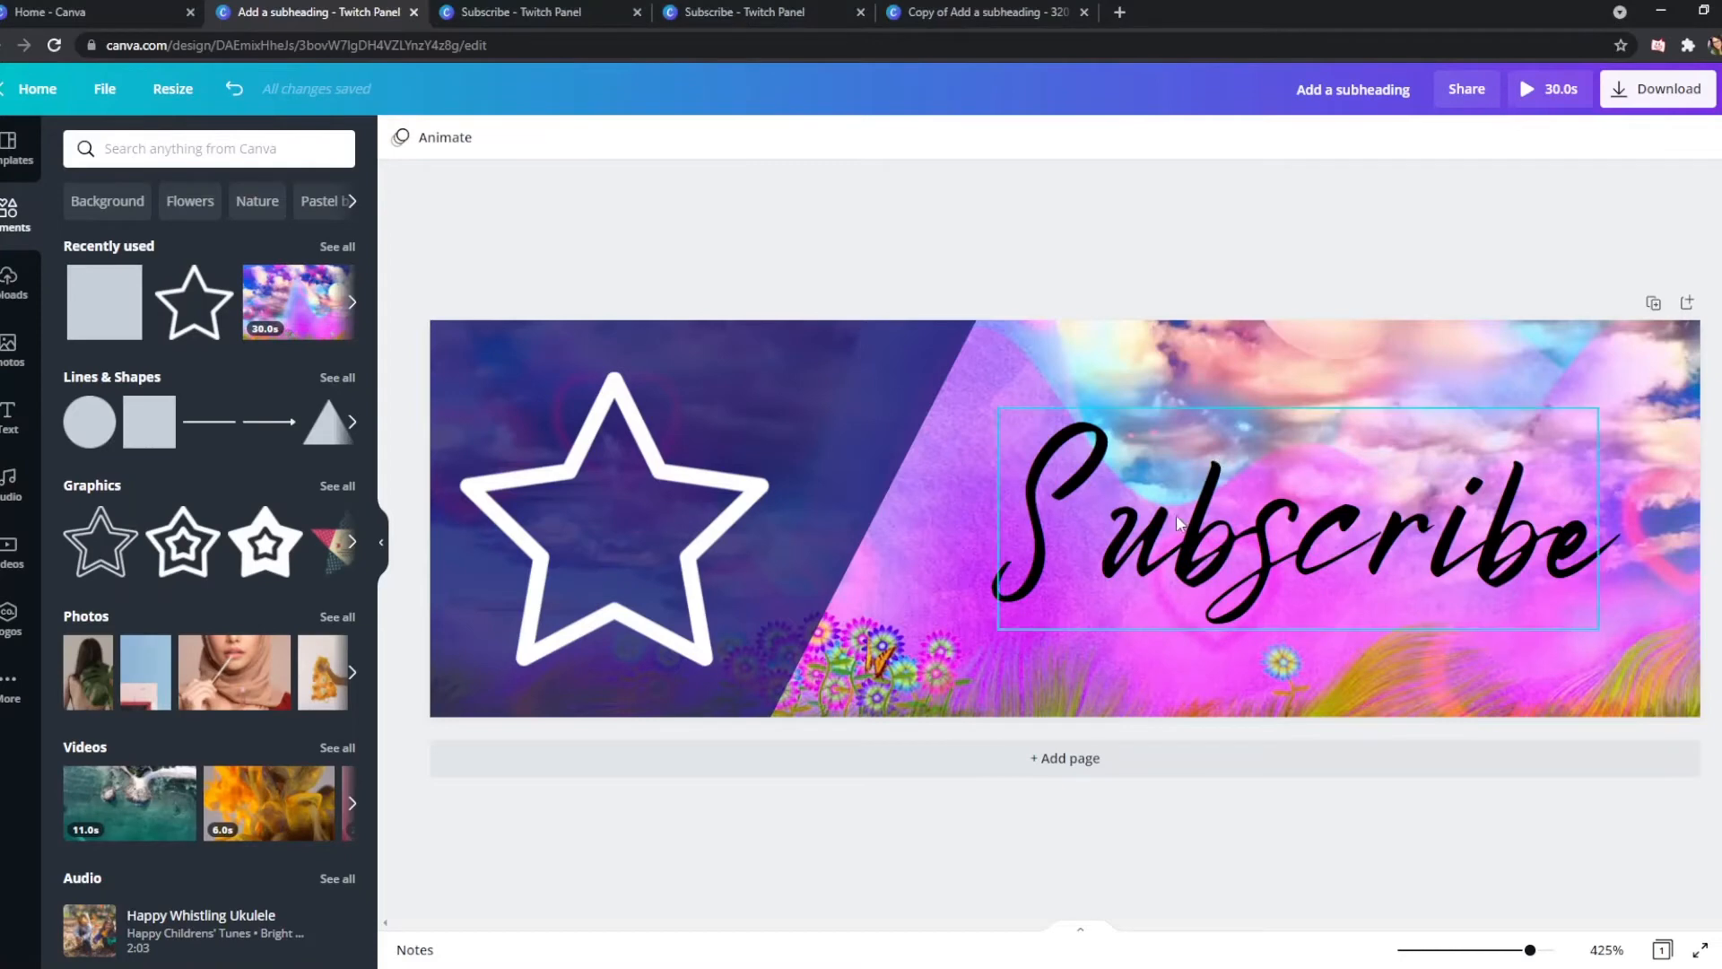
# Apply the Neon effect to the "Subscribe" text and recolour it with the gold brand colour
pyautogui.click(1198, 516)
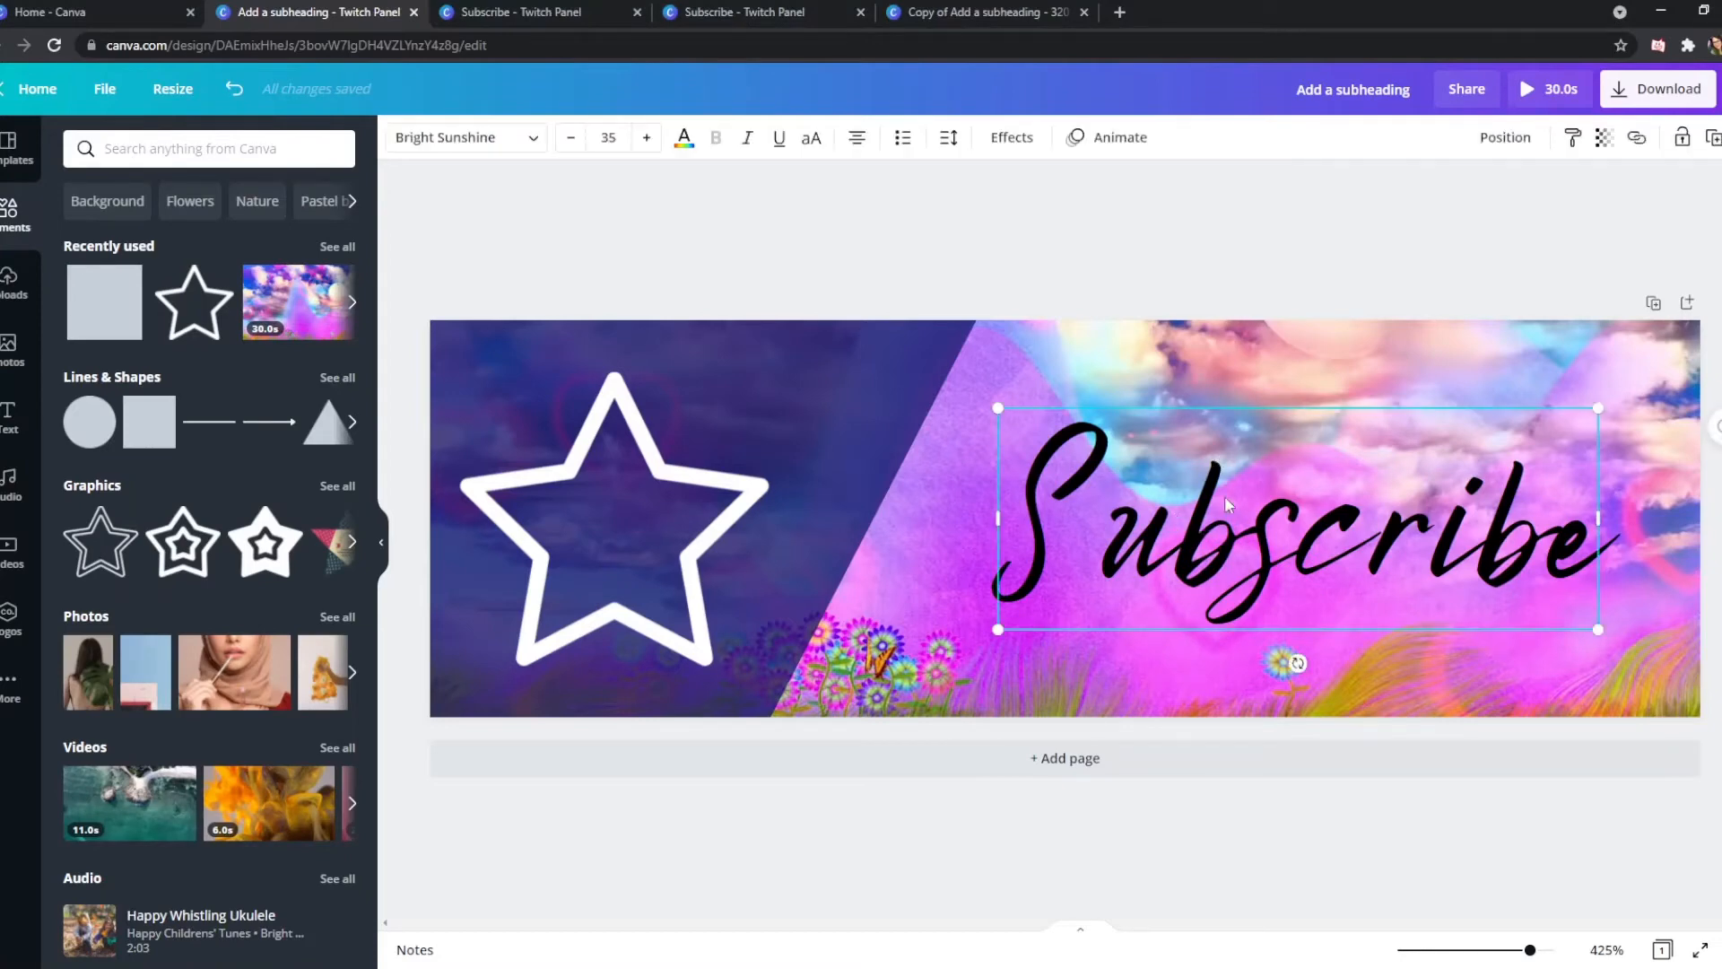
pyautogui.click(1003, 140)
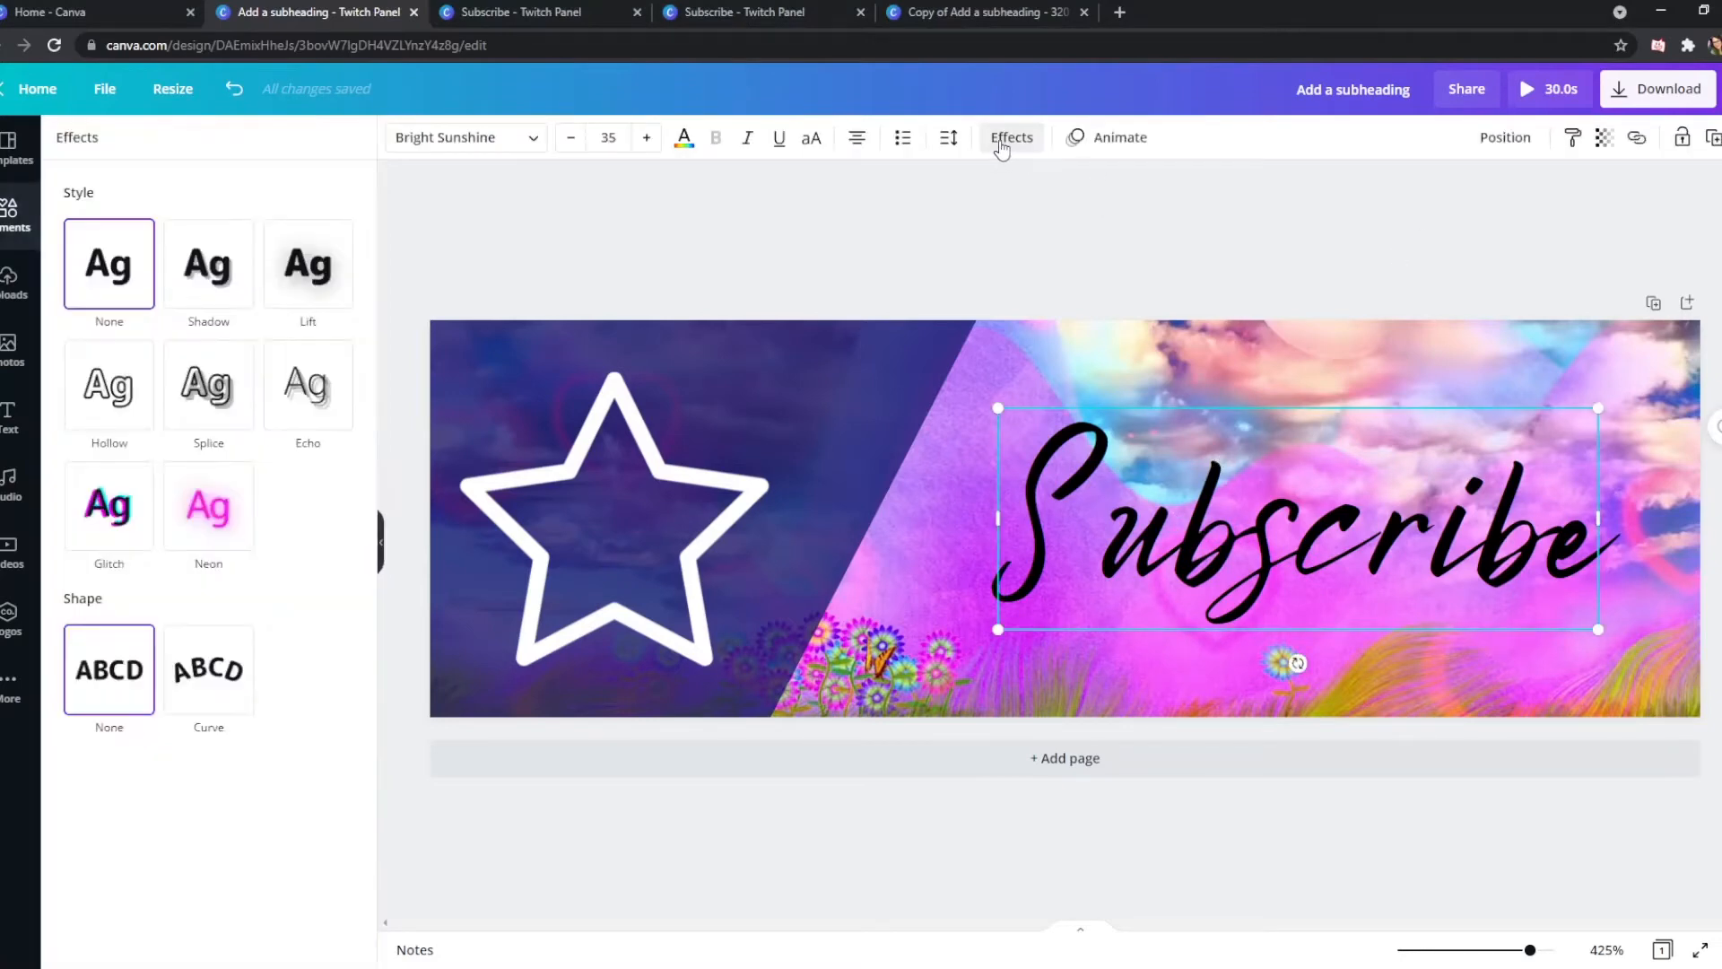
pyautogui.click(211, 509)
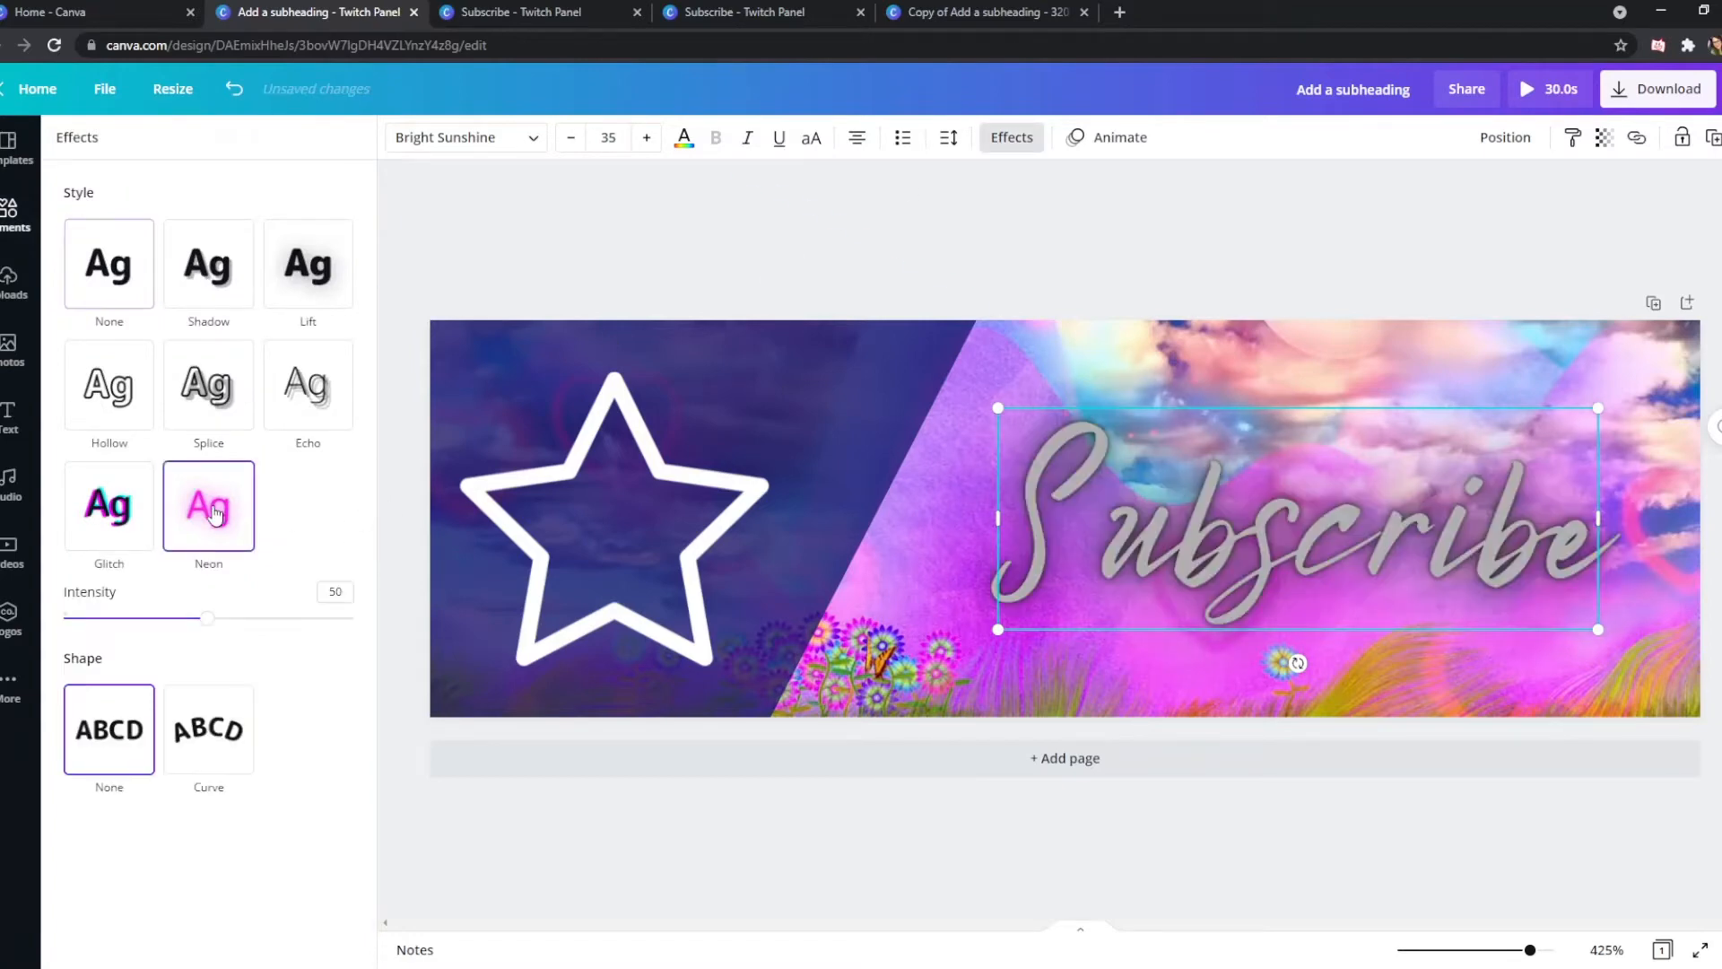
pyautogui.click(684, 146)
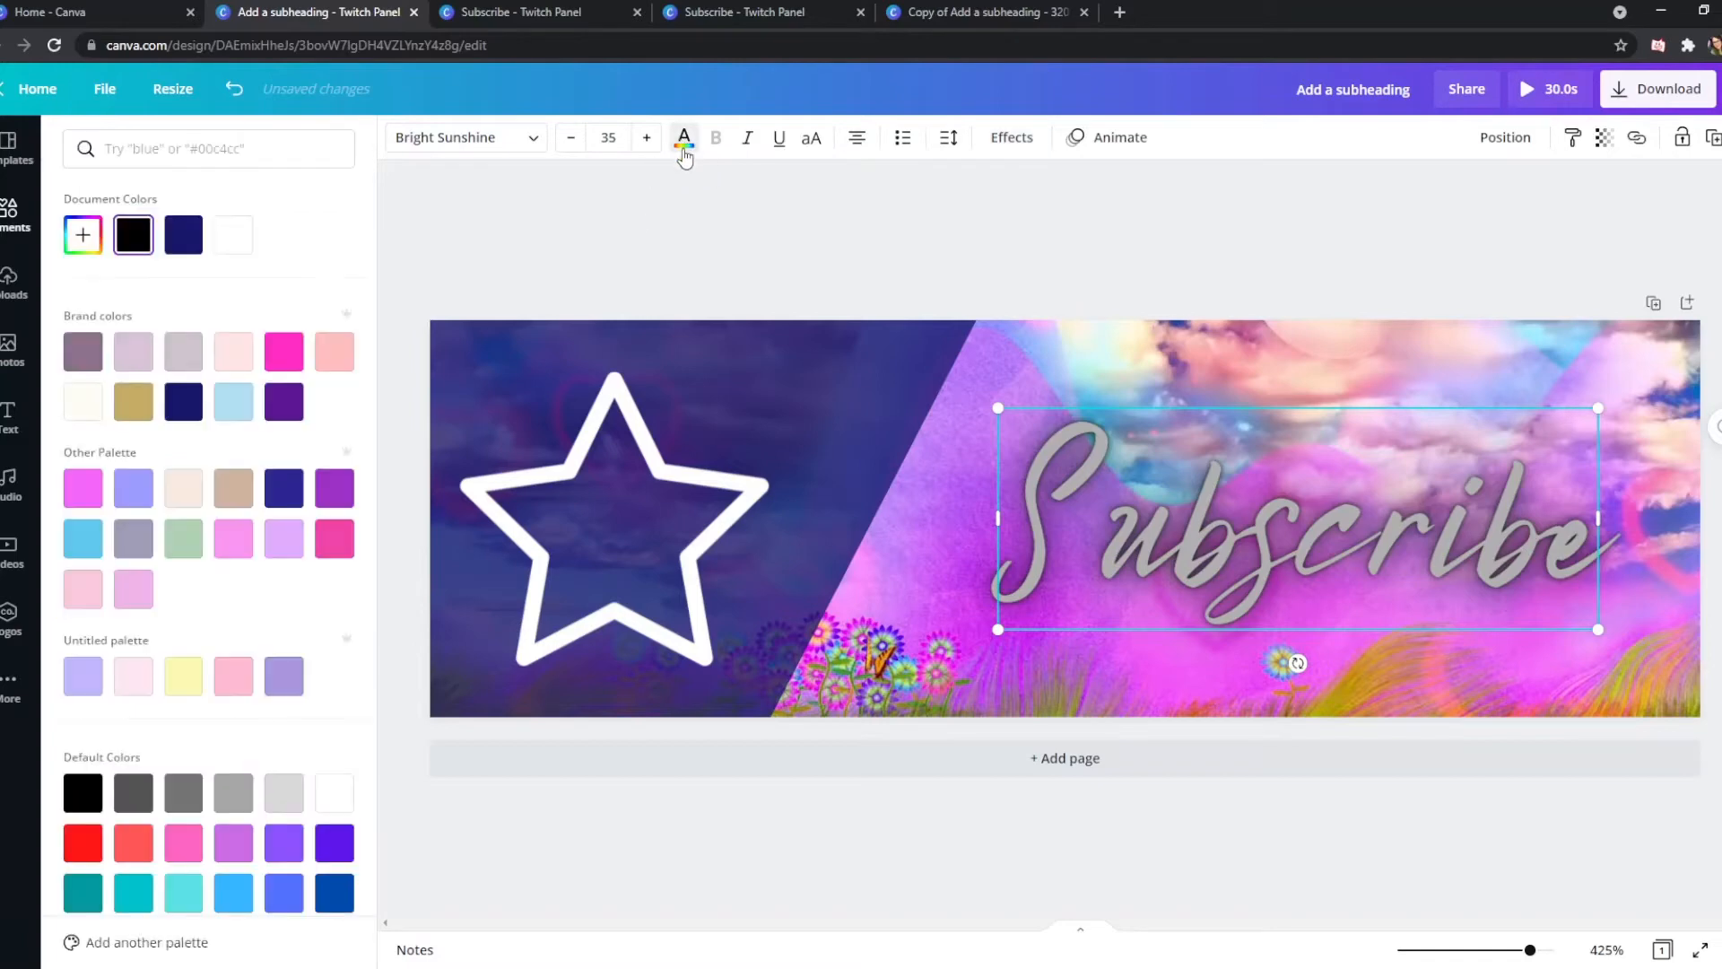
pyautogui.click(131, 399)
pyautogui.click(988, 222)
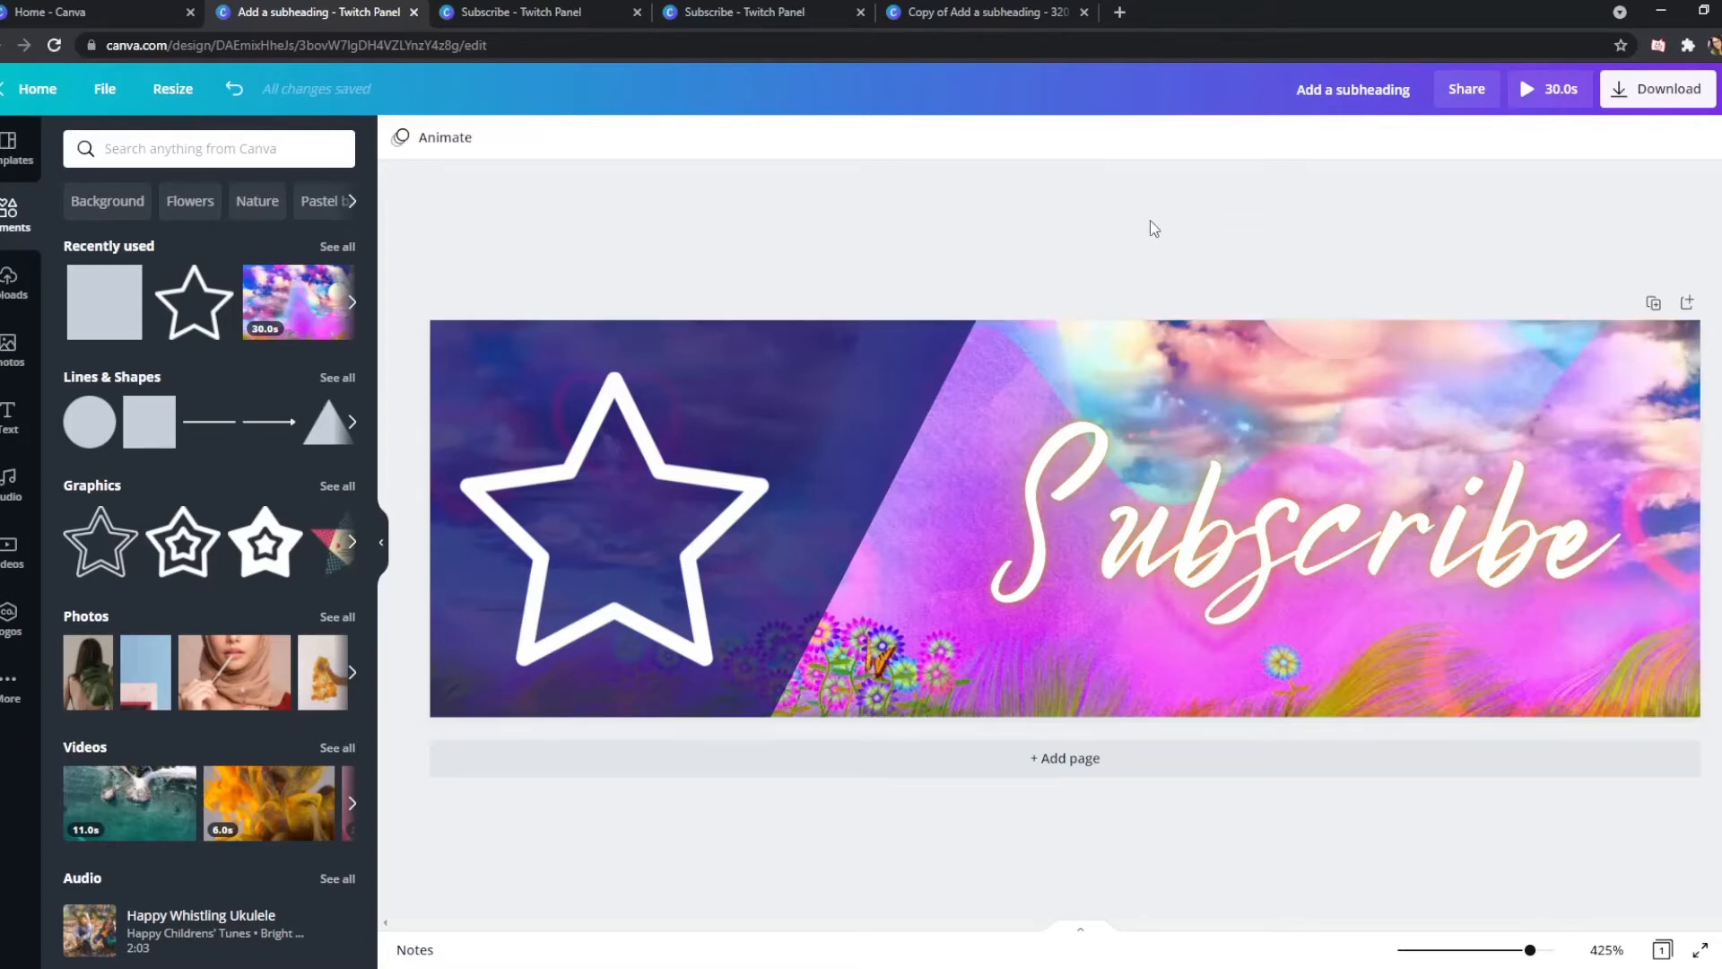
pyautogui.click(1216, 518)
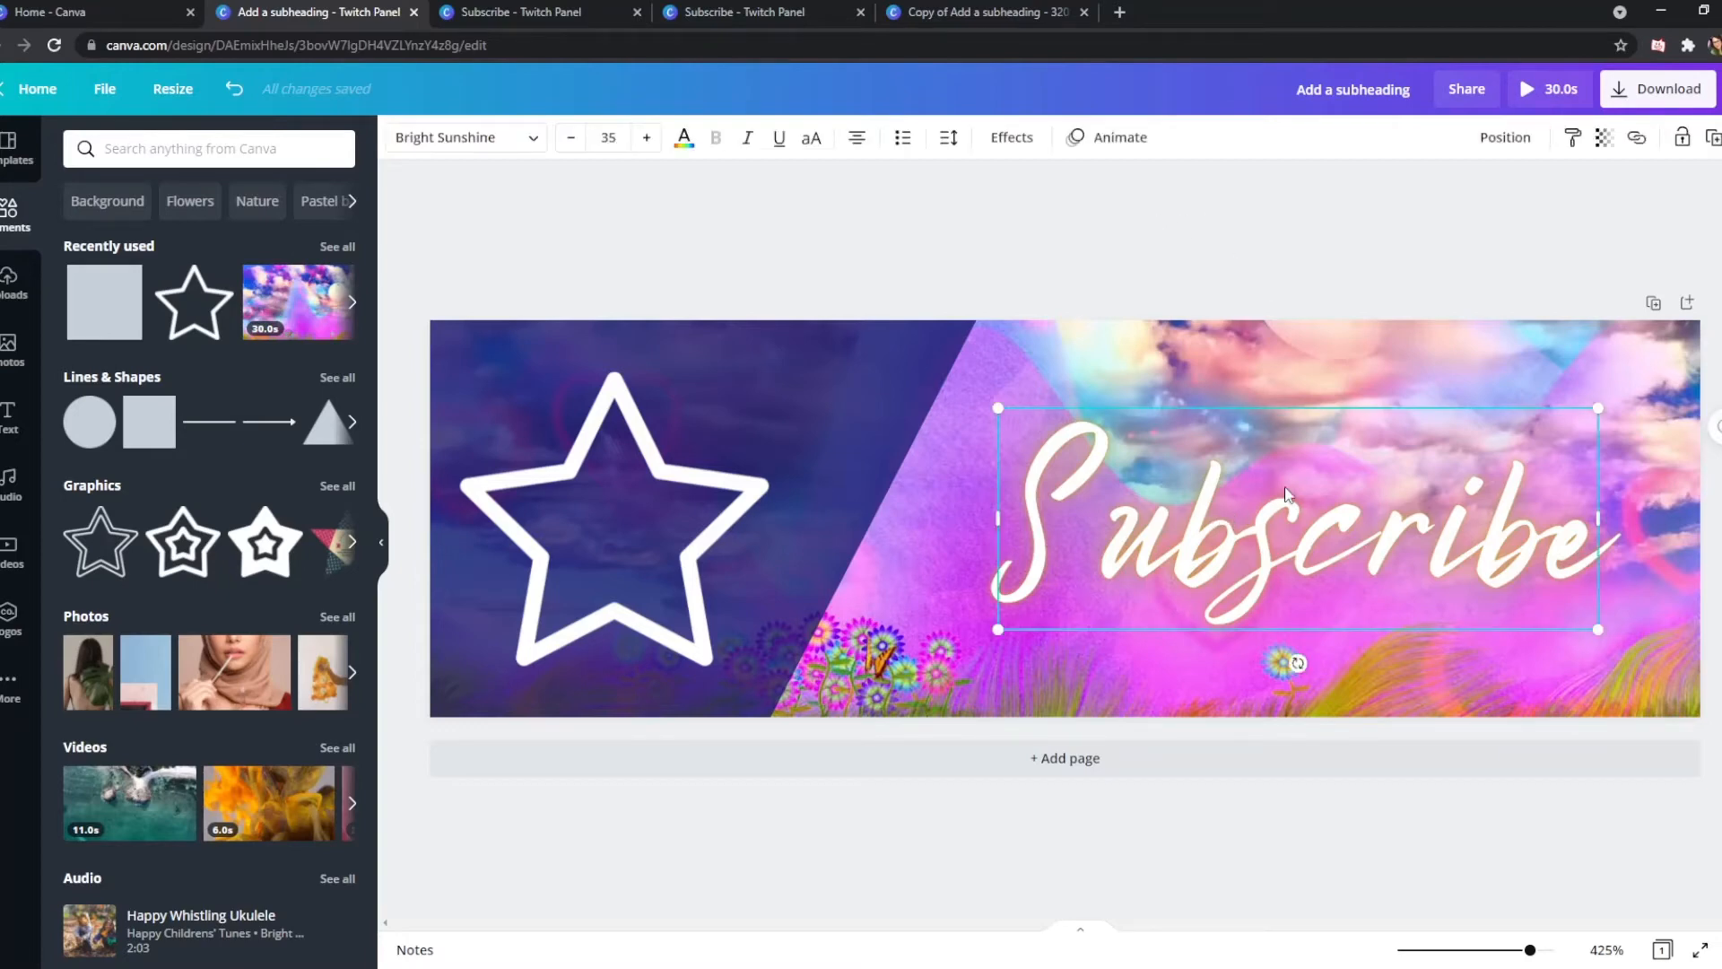
pyautogui.click(1013, 150)
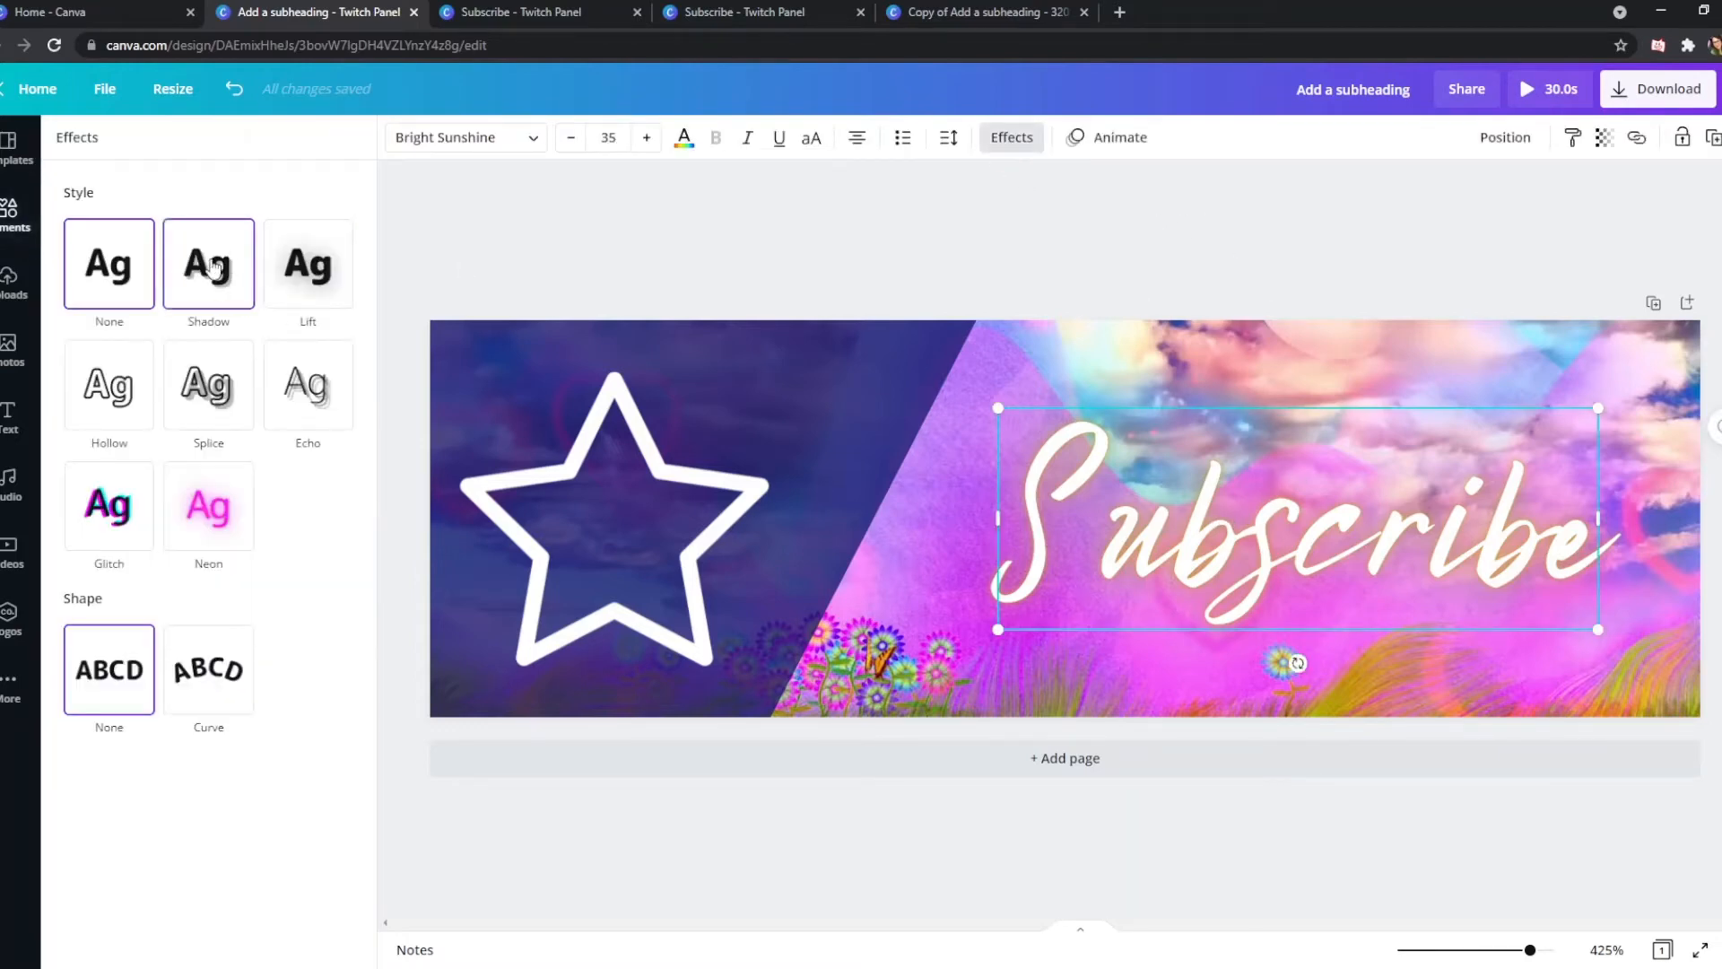
pyautogui.click(559, 224)
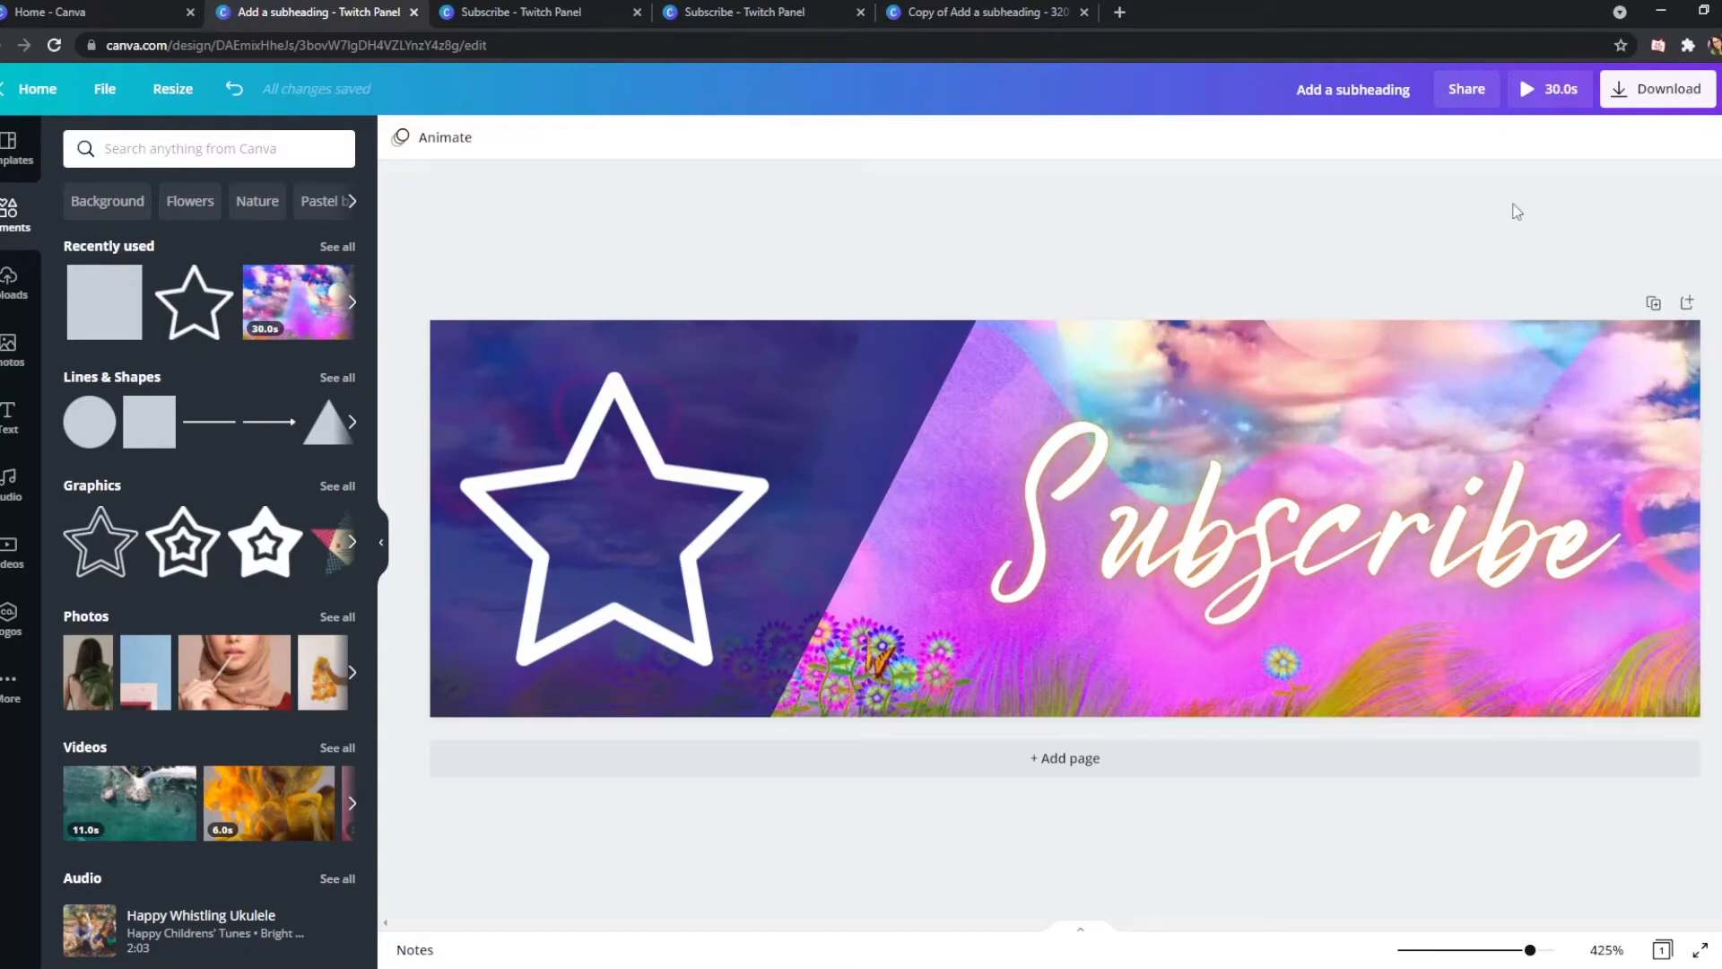
# Recolour the tilted shape behind the star with the hot pink from Other Palette
pyautogui.click(826, 353)
pyautogui.click(395, 137)
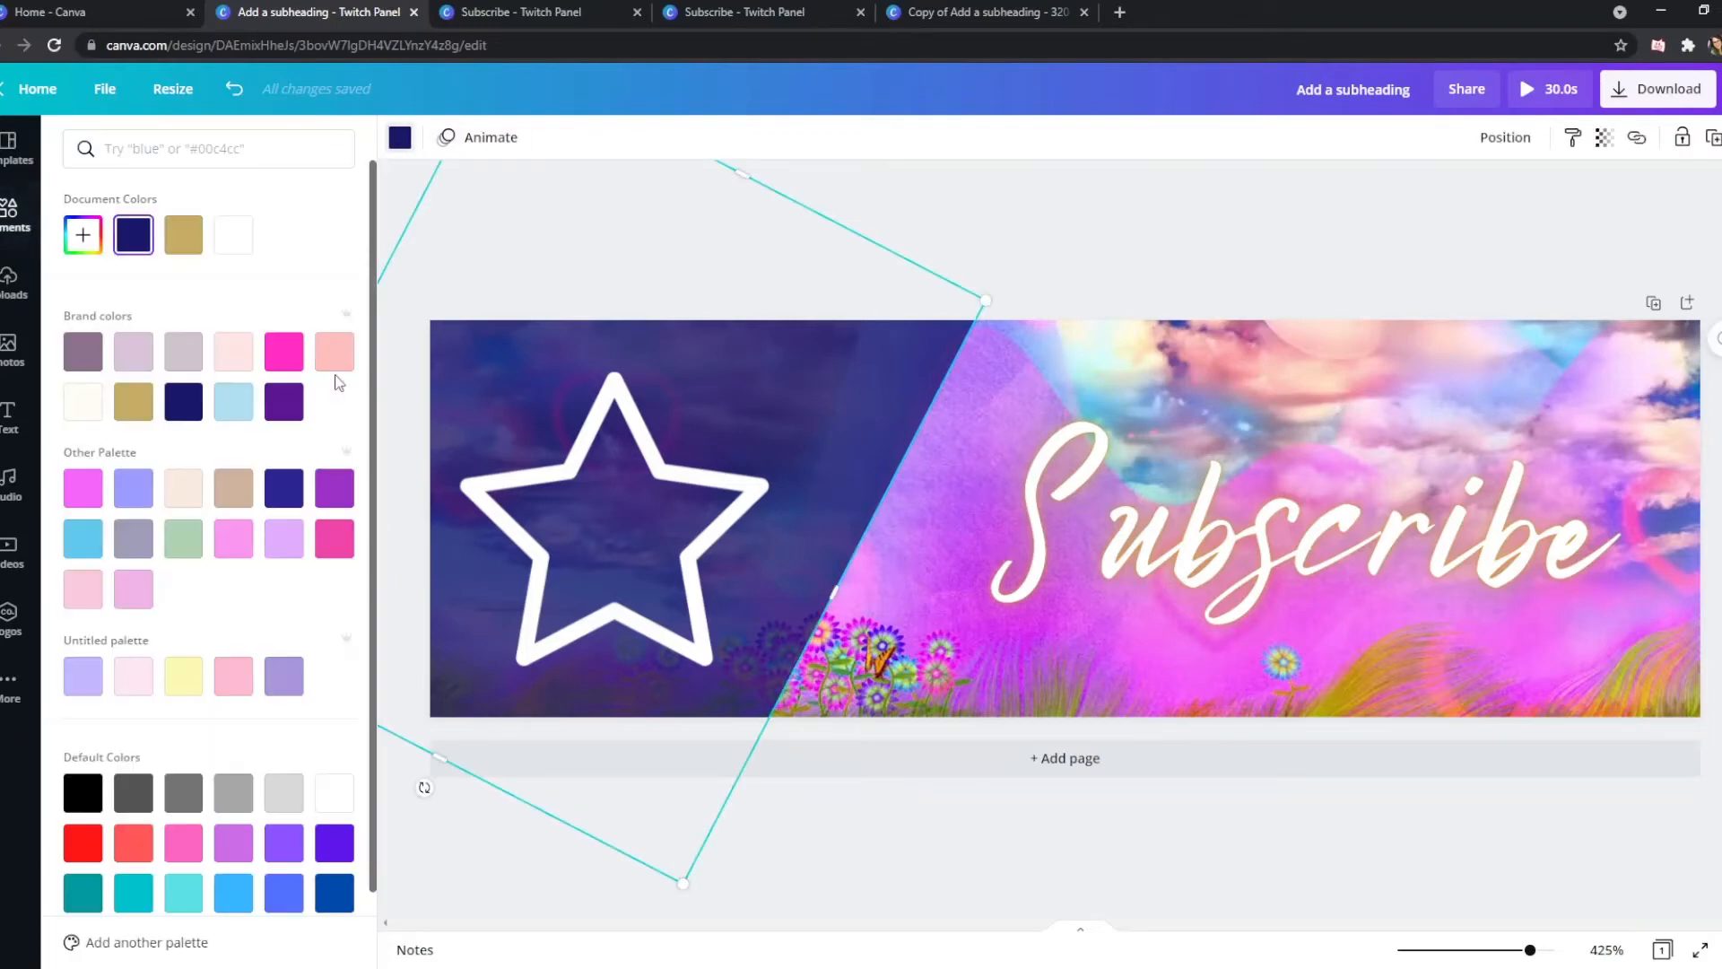
pyautogui.click(333, 538)
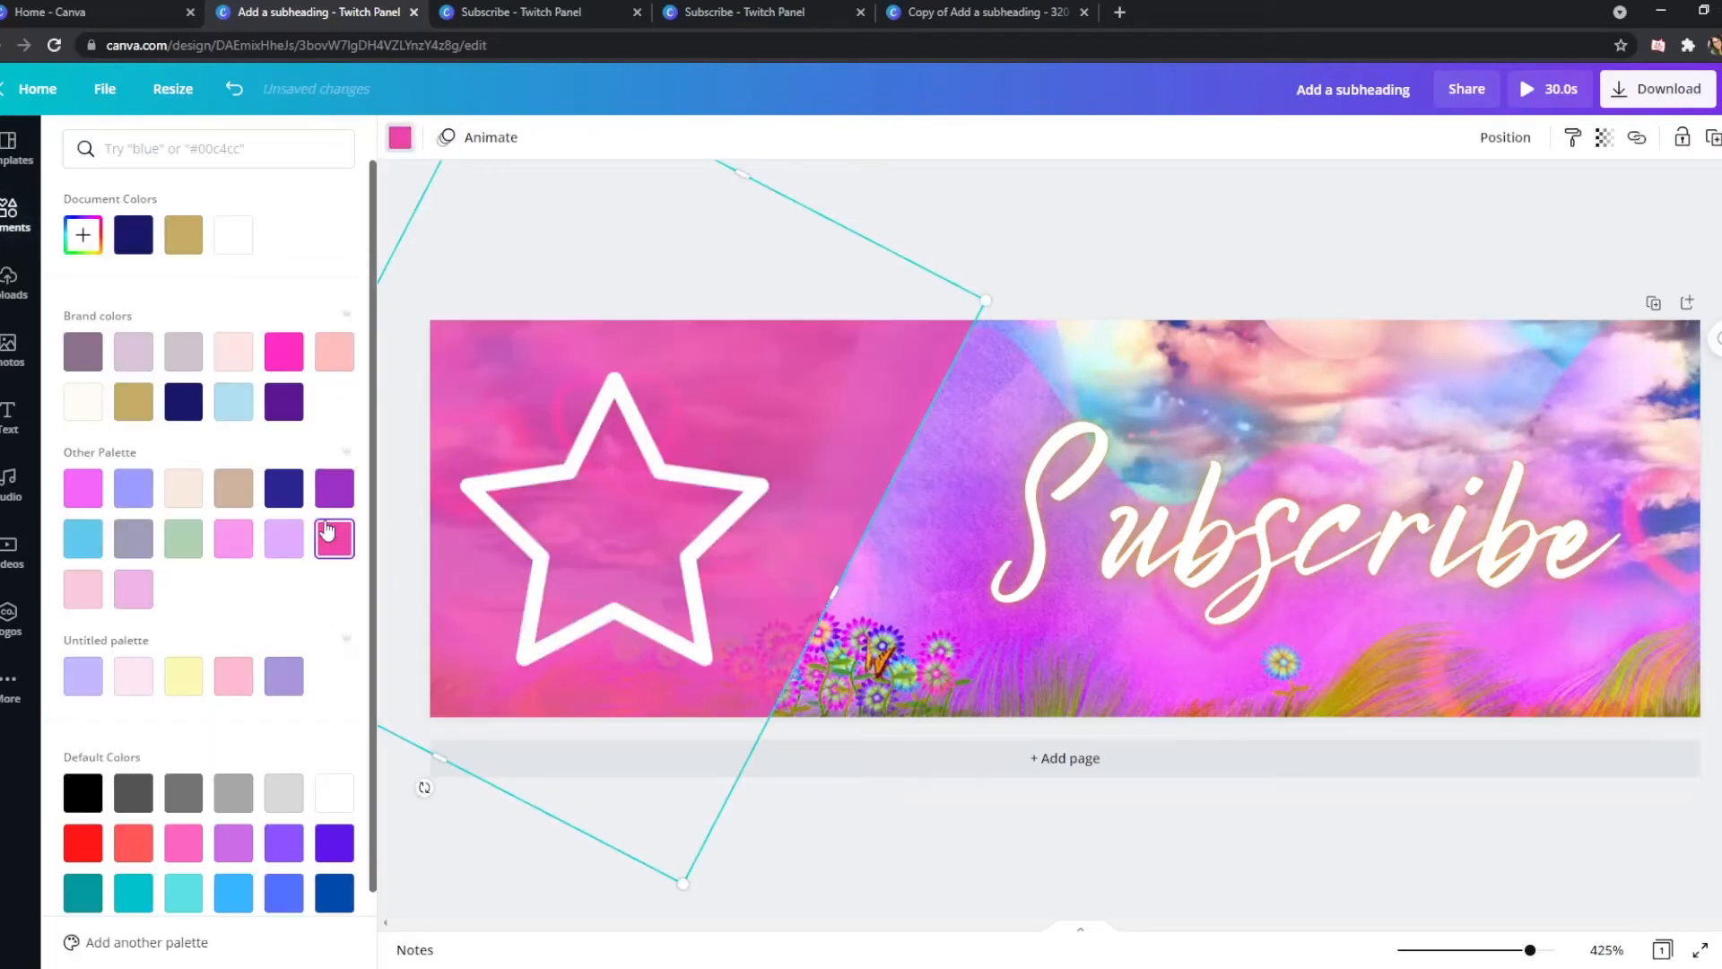
pyautogui.click(1143, 249)
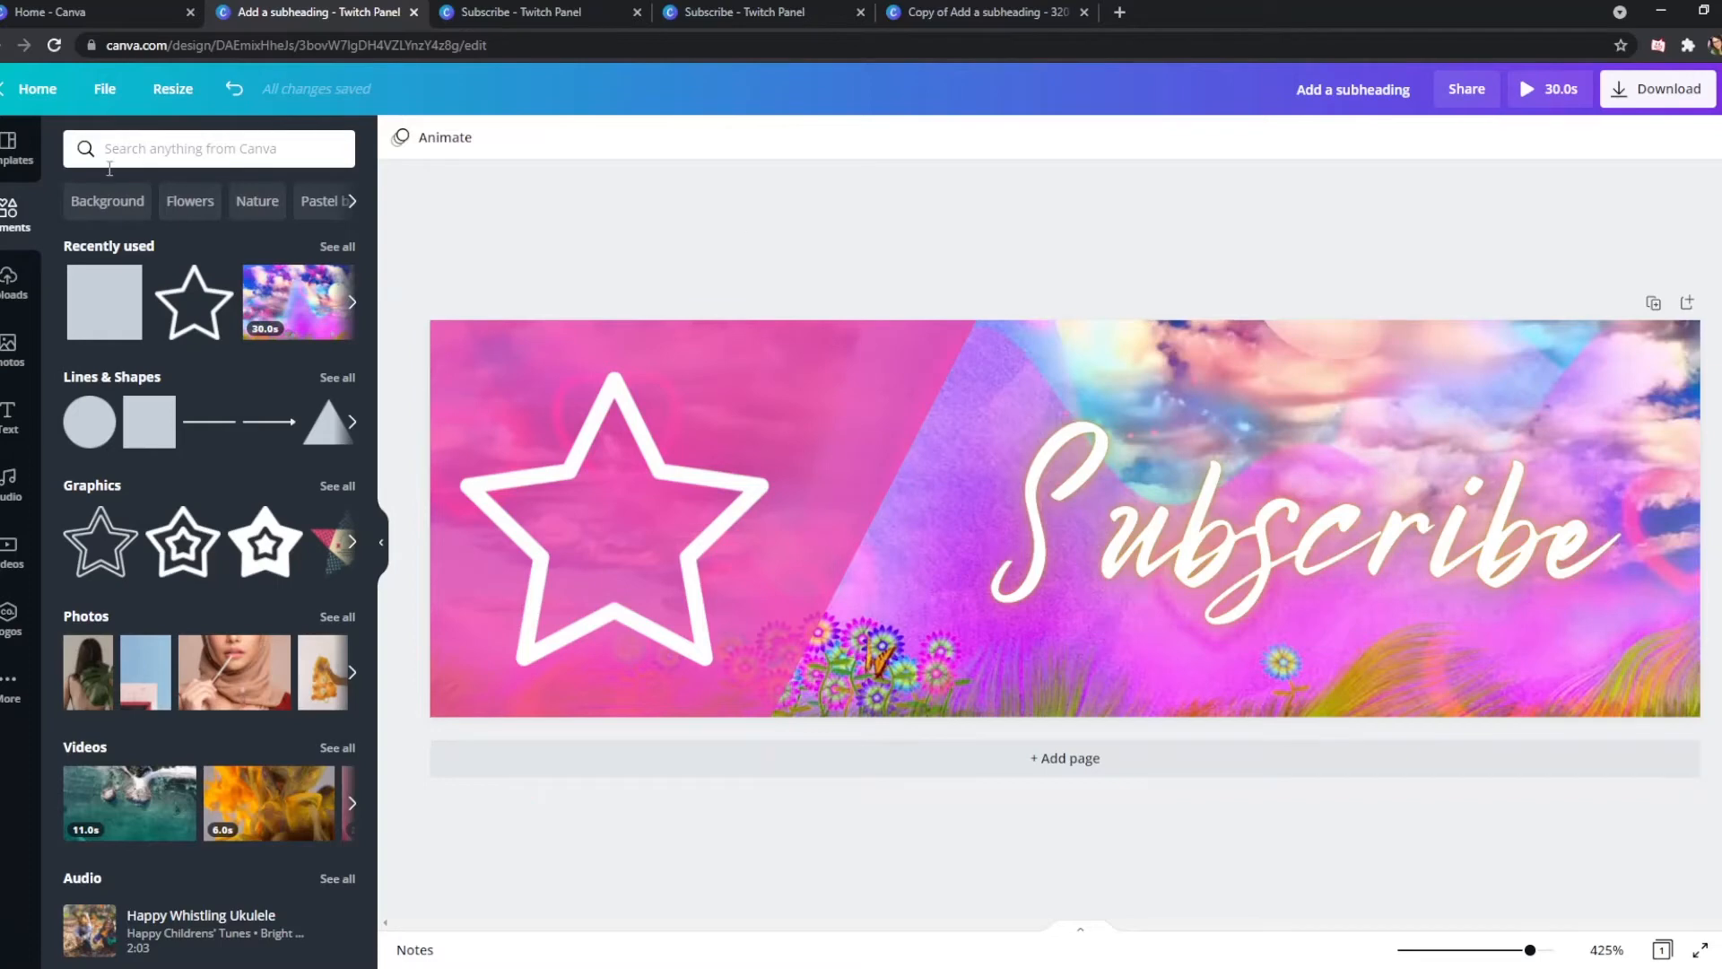
# Add a square, stretch it to cover the whole panel and recolour it with the pale pink brand colour
pyautogui.click(99, 307)
pyautogui.moveTo(1071, 481); pyautogui.dragTo(531, 362)
pyautogui.moveTo(633, 408); pyautogui.dragTo(1718, 401)
pyautogui.moveTo(1103, 515); pyautogui.dragTo(1088, 736)
pyautogui.click(405, 140)
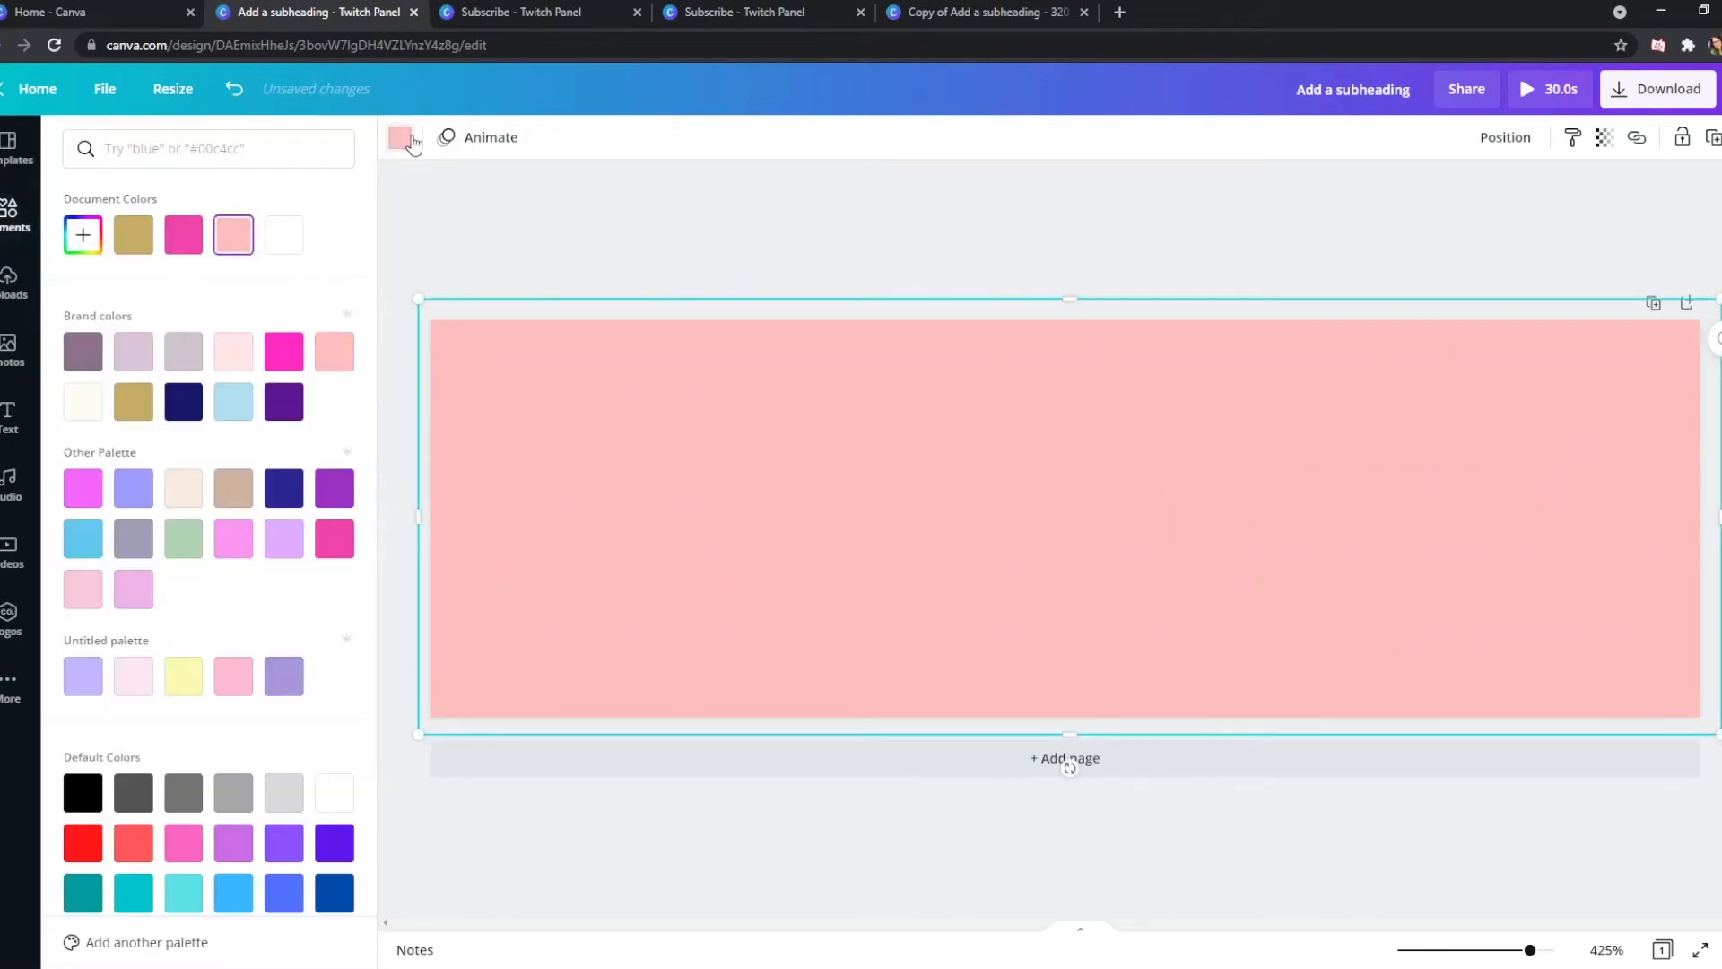
pyautogui.click(232, 359)
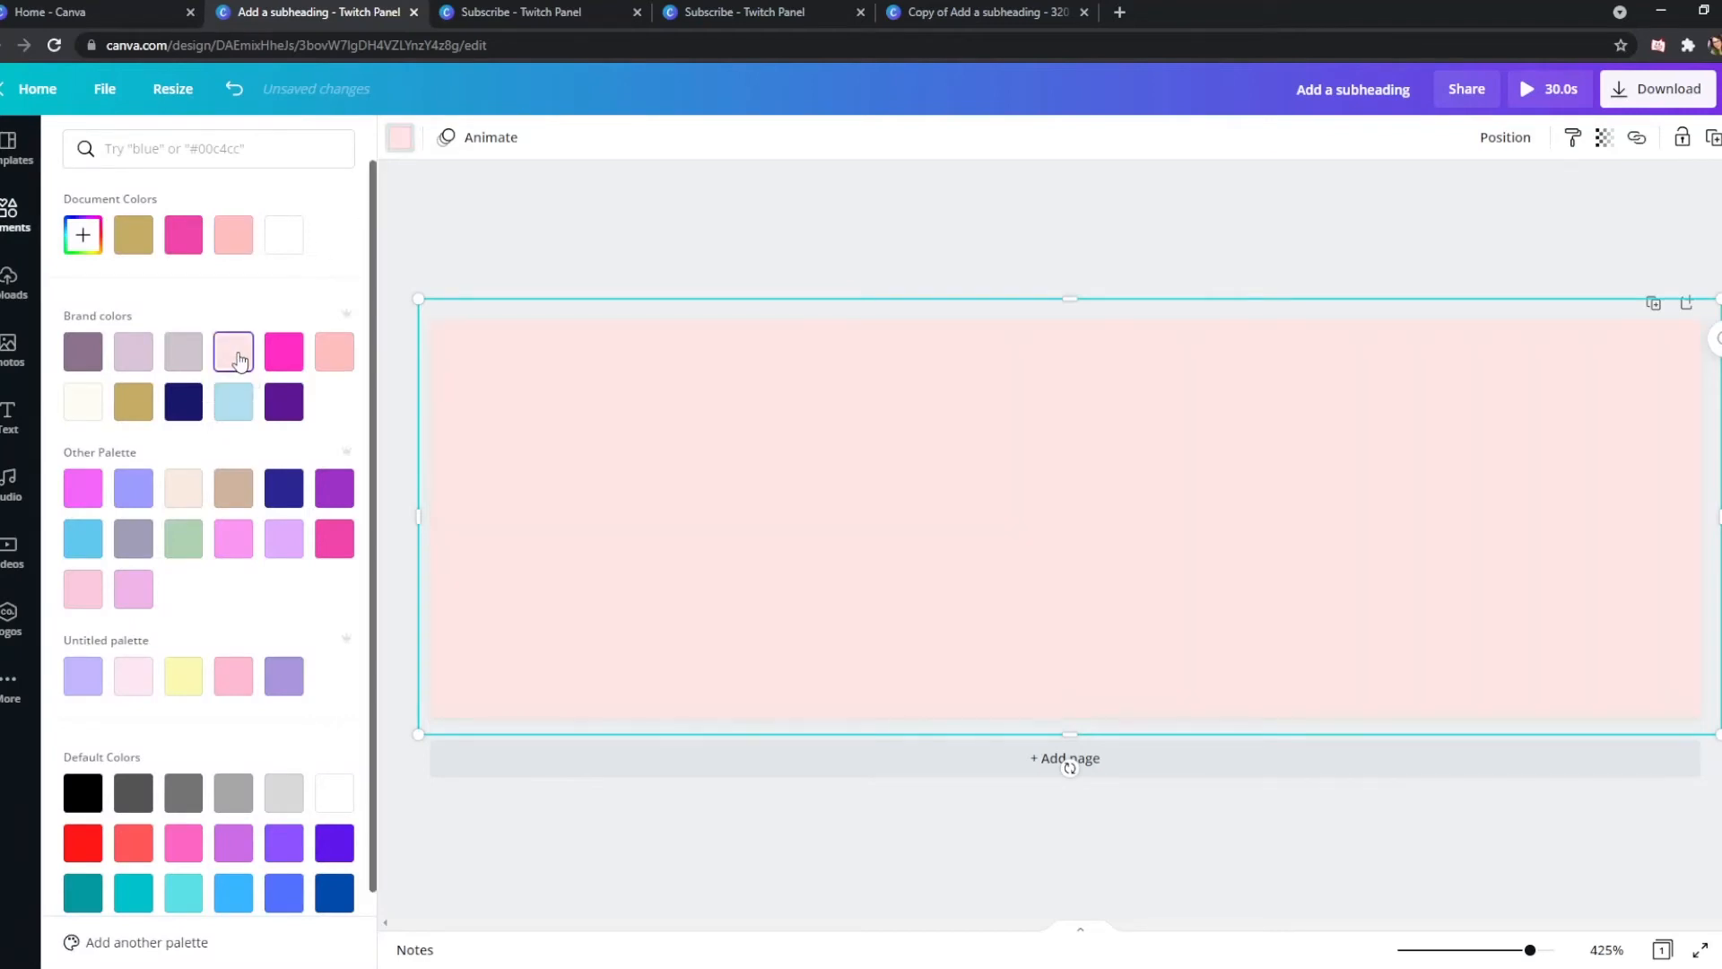
# Send the pale pink rectangle to the back, behind the shape, star and text
pyautogui.click(1503, 143)
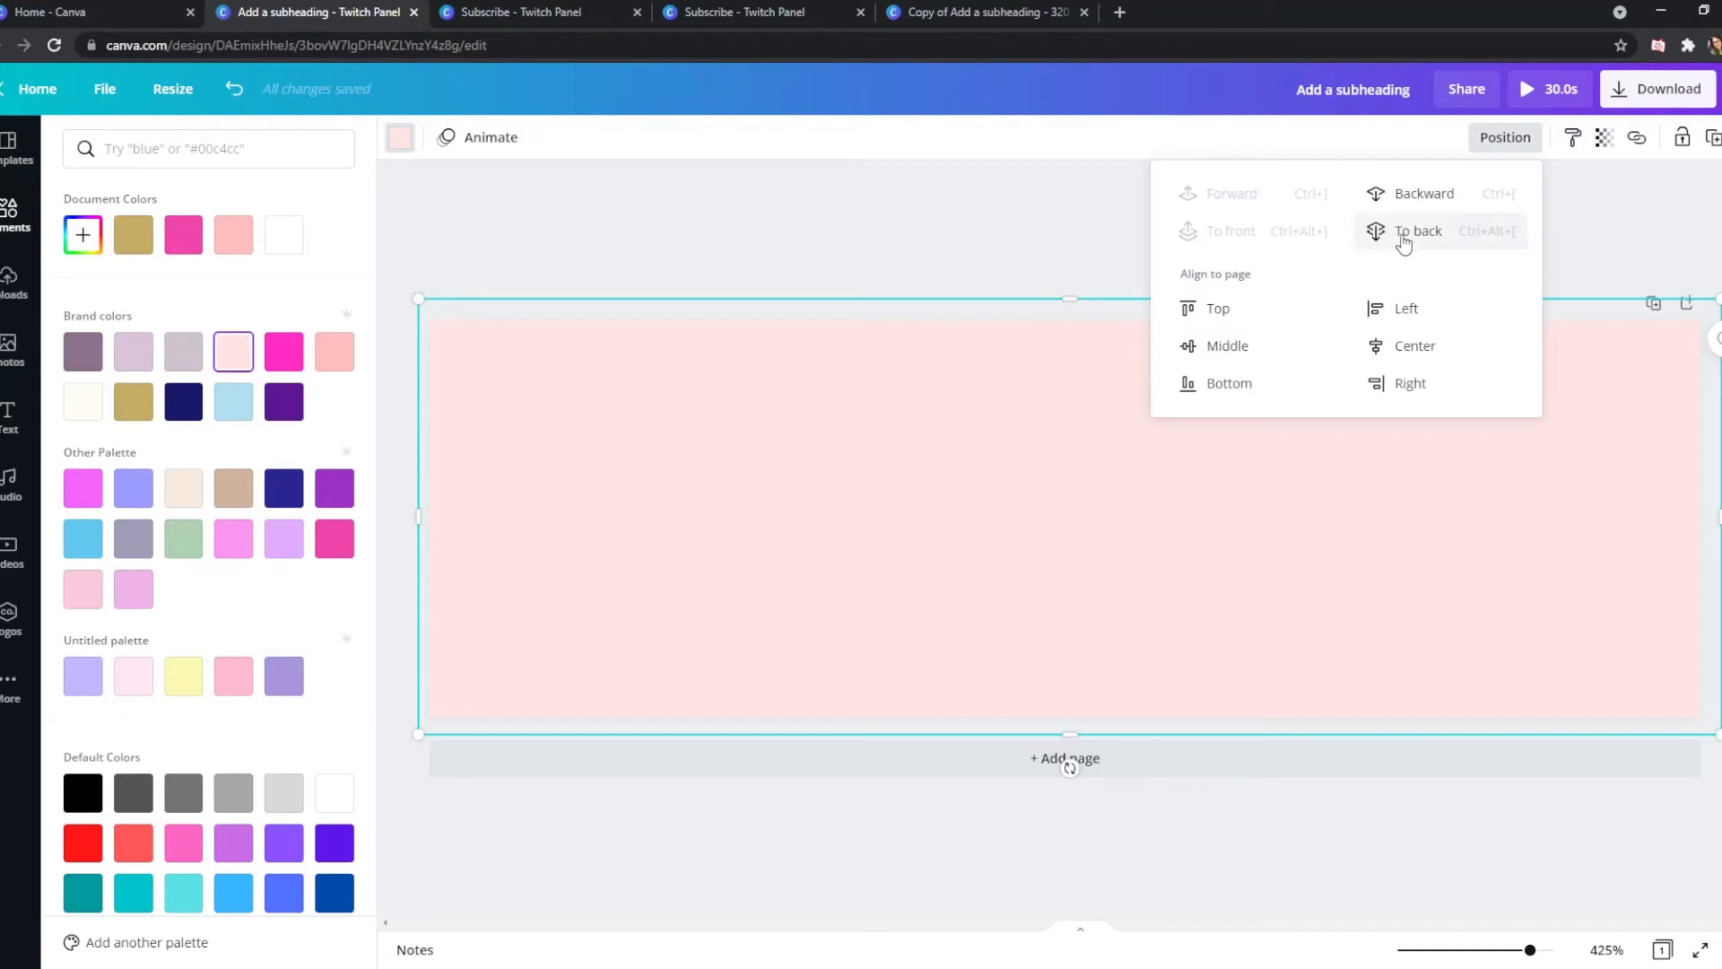
pyautogui.click(1404, 235)
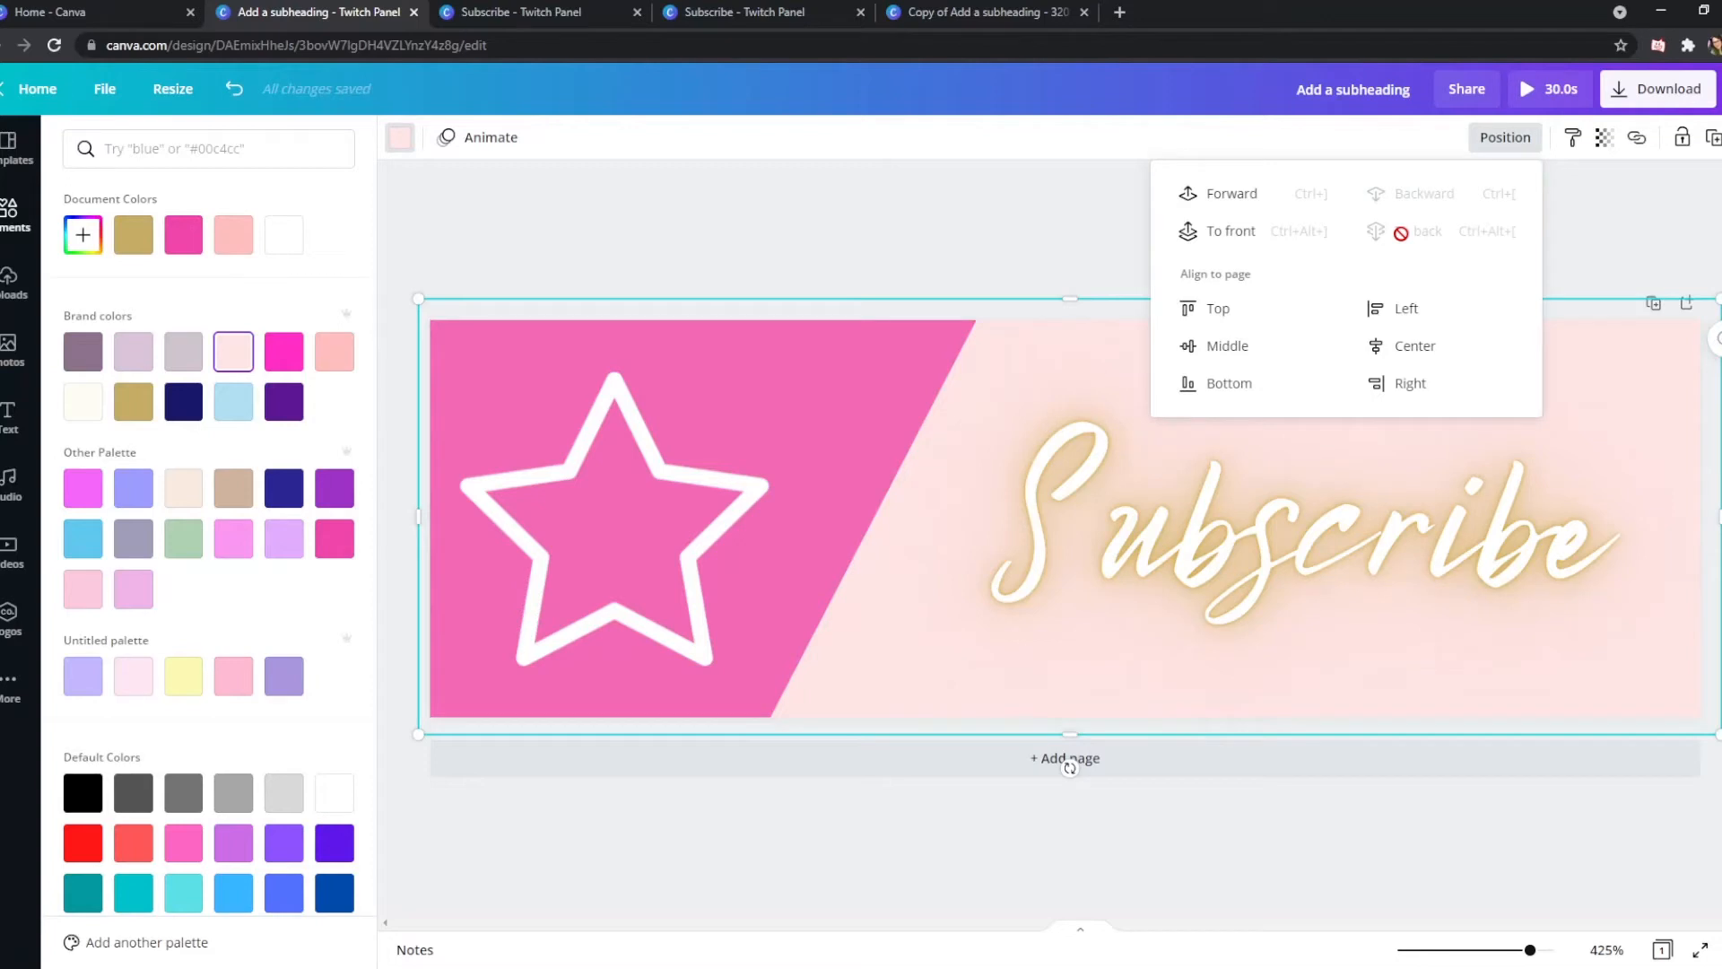
pyautogui.click(989, 215)
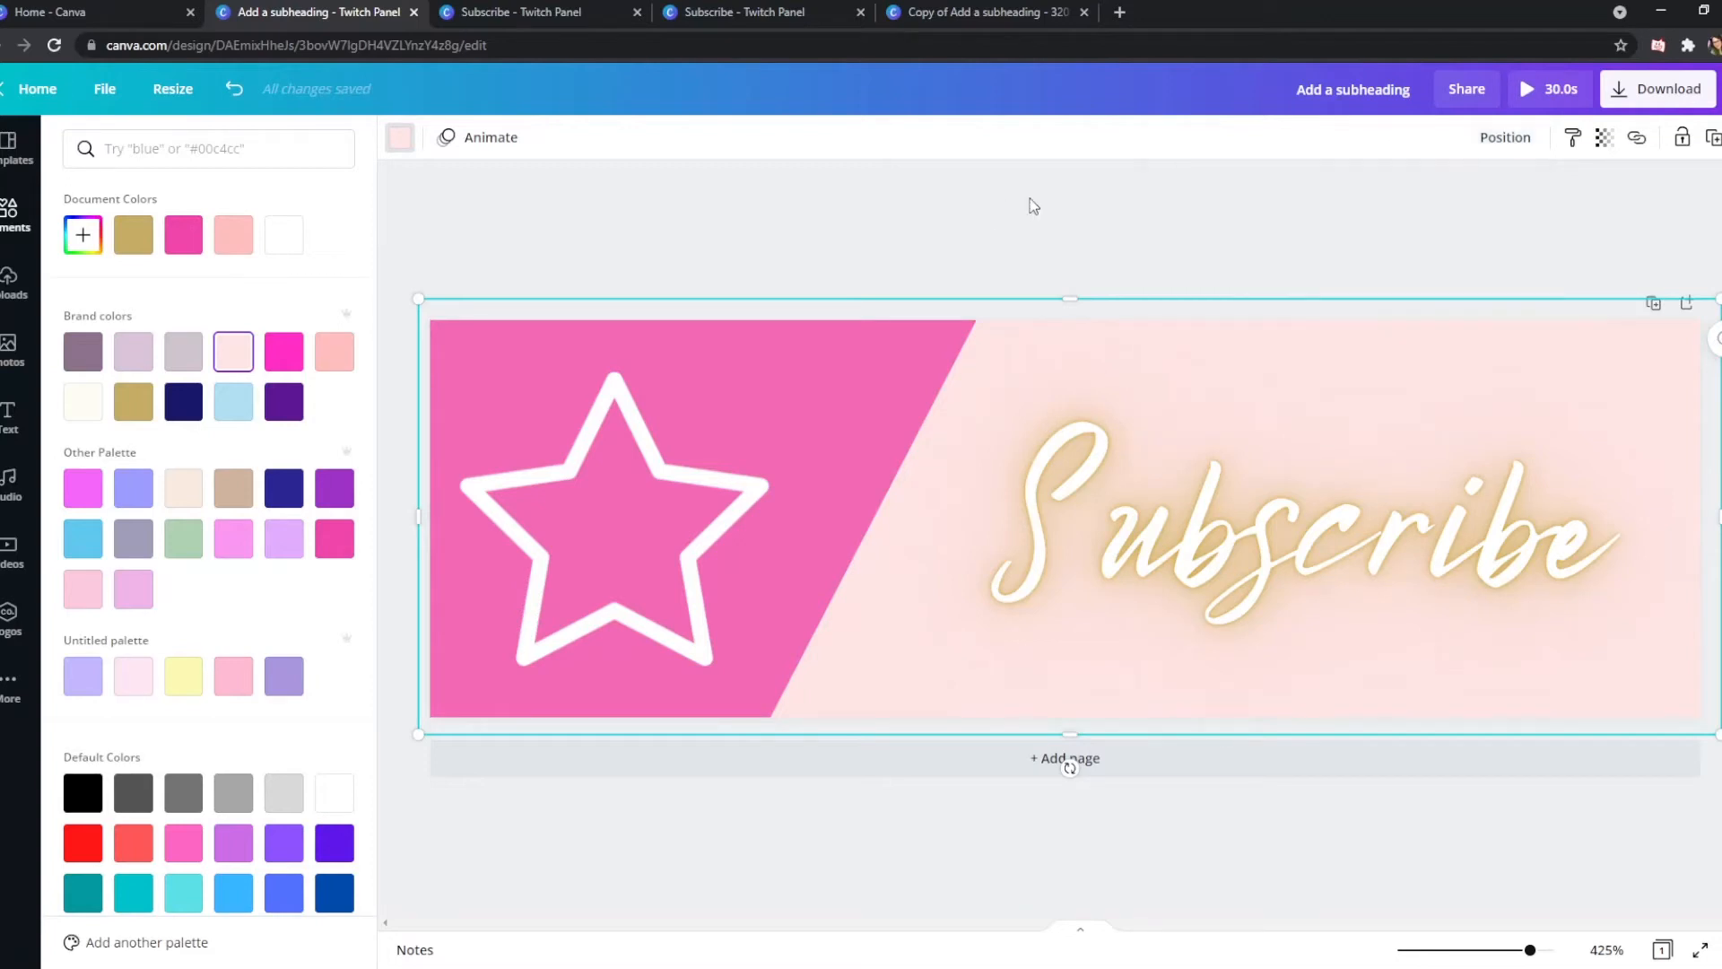
# Try transparency values of 0 and around 22 on the pale pink rectangle and delete it
pyautogui.click(1605, 139)
pyautogui.moveTo(1542, 196); pyautogui.dragTo(1376, 203)
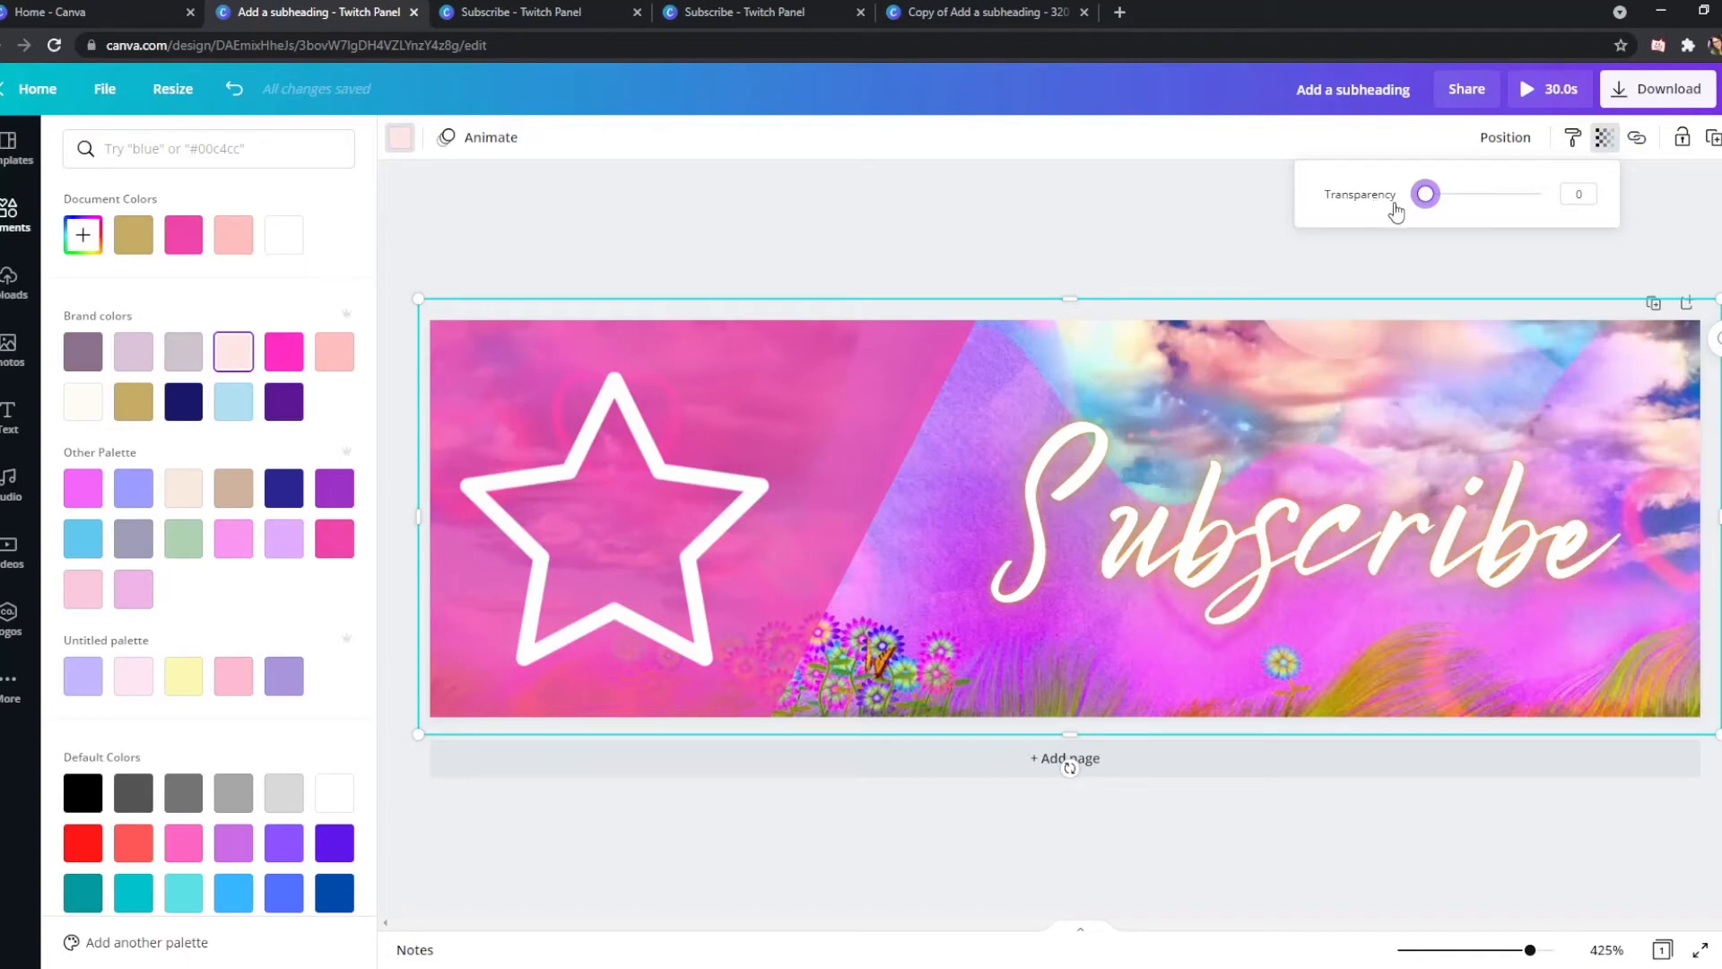
pyautogui.moveTo(1425, 194)
pyautogui.mouseDown()
pyautogui.moveTo(1512, 193)
pyautogui.moveTo(1452, 186)
pyautogui.mouseUp()
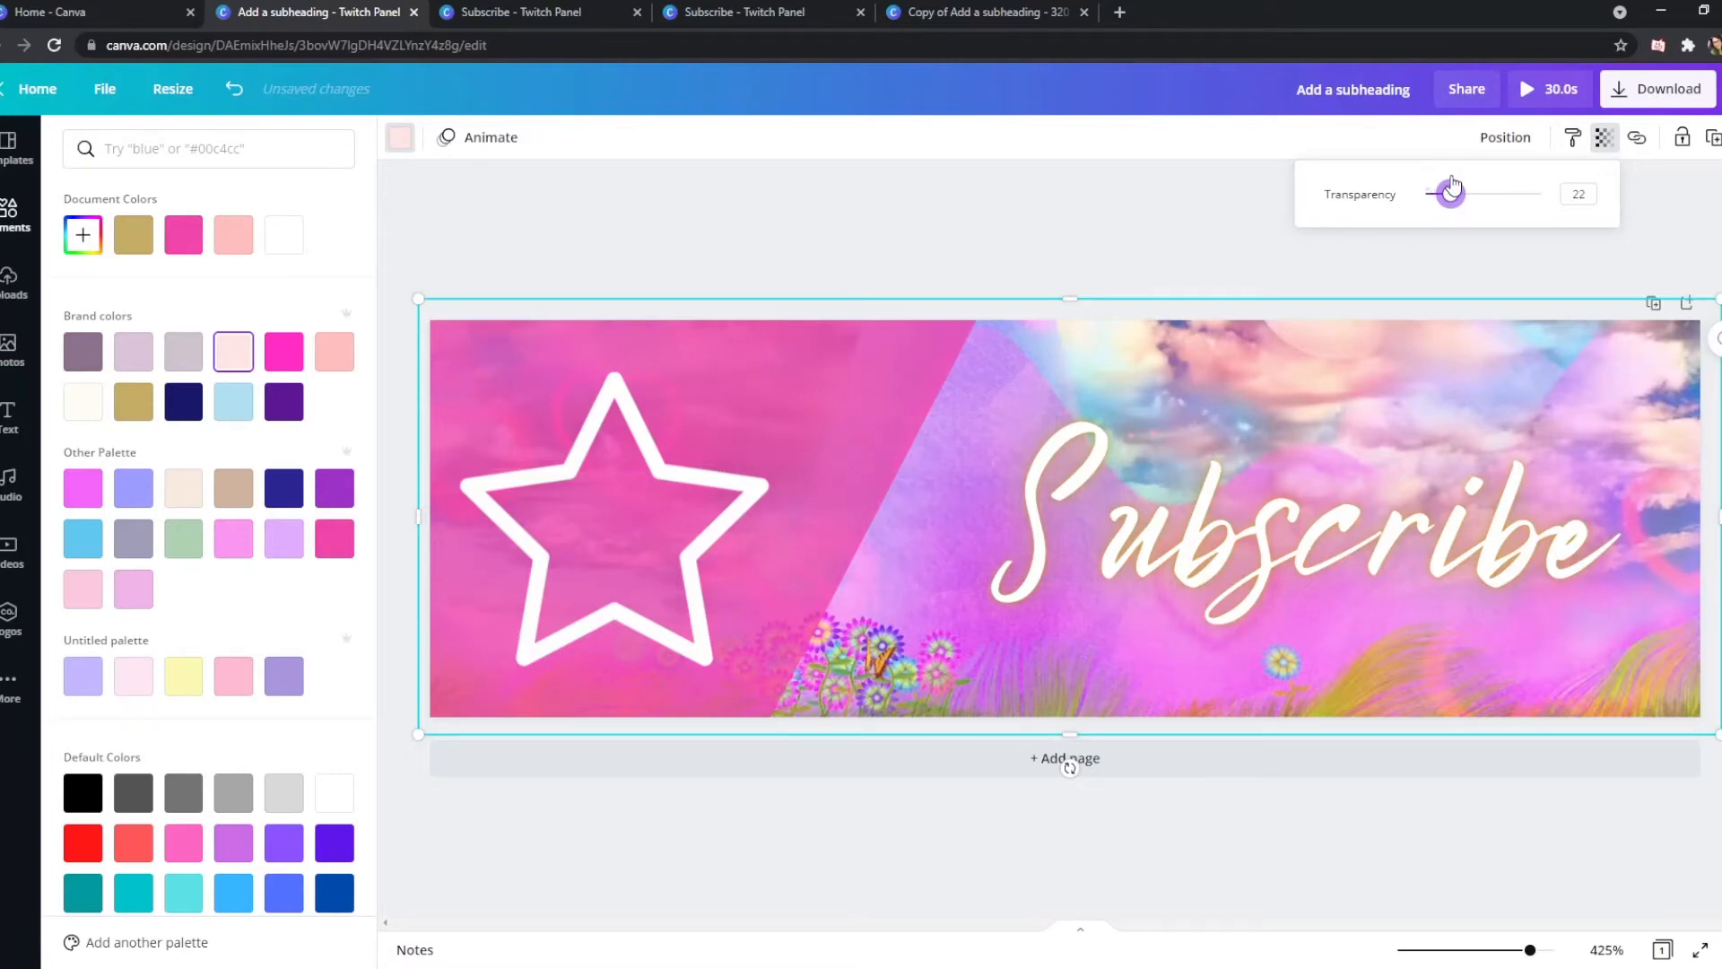
pyautogui.moveTo(1452, 185); pyautogui.dragTo(1447, 184)
pyautogui.click(1130, 220)
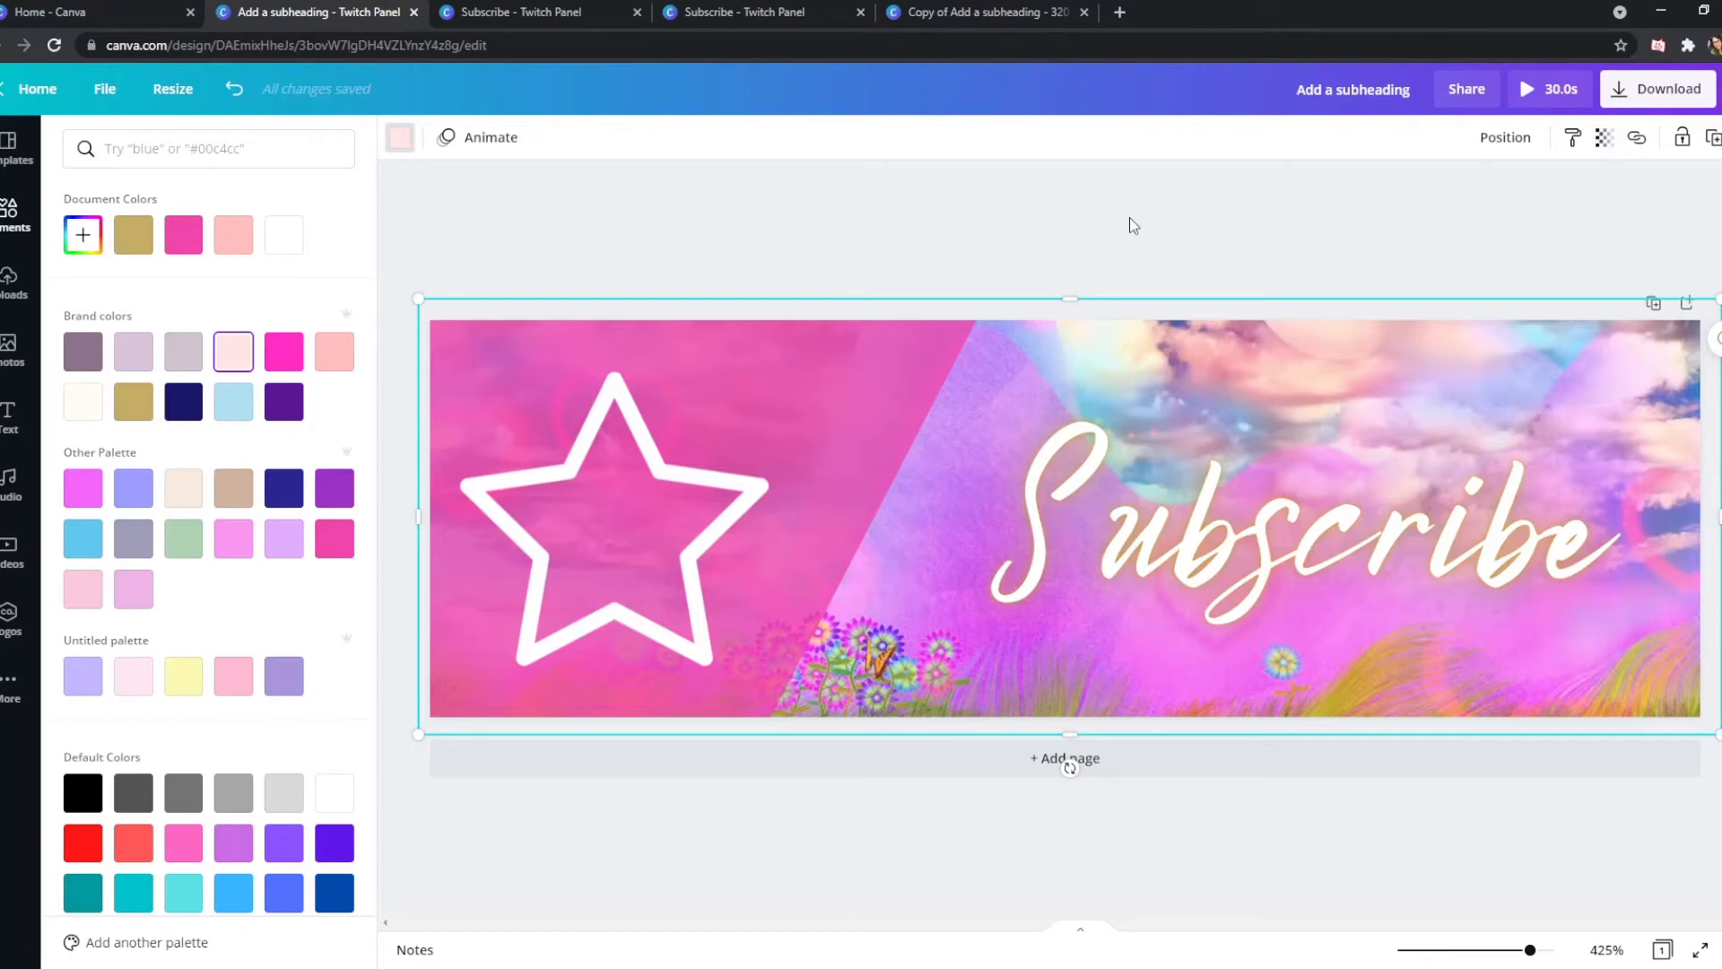
pyautogui.press('Delete')
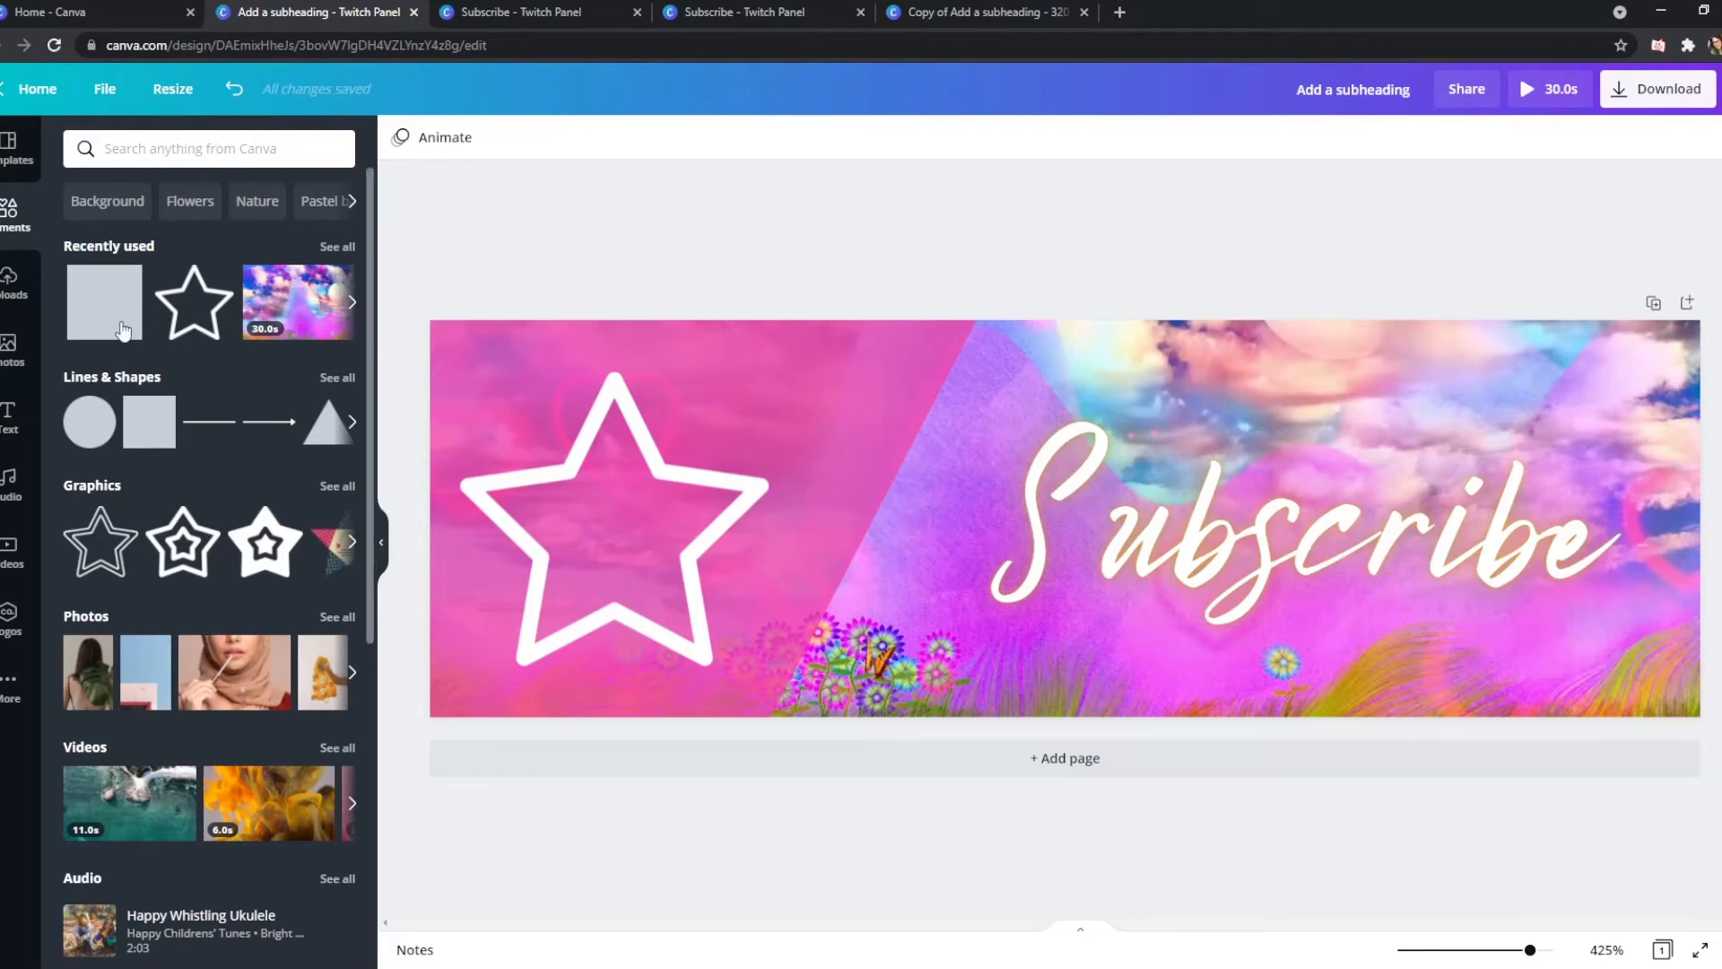
# Add a pale pink square to the panel and stretch it until it covers the whole panel
pyautogui.moveTo(104, 289); pyautogui.dragTo(481, 309)
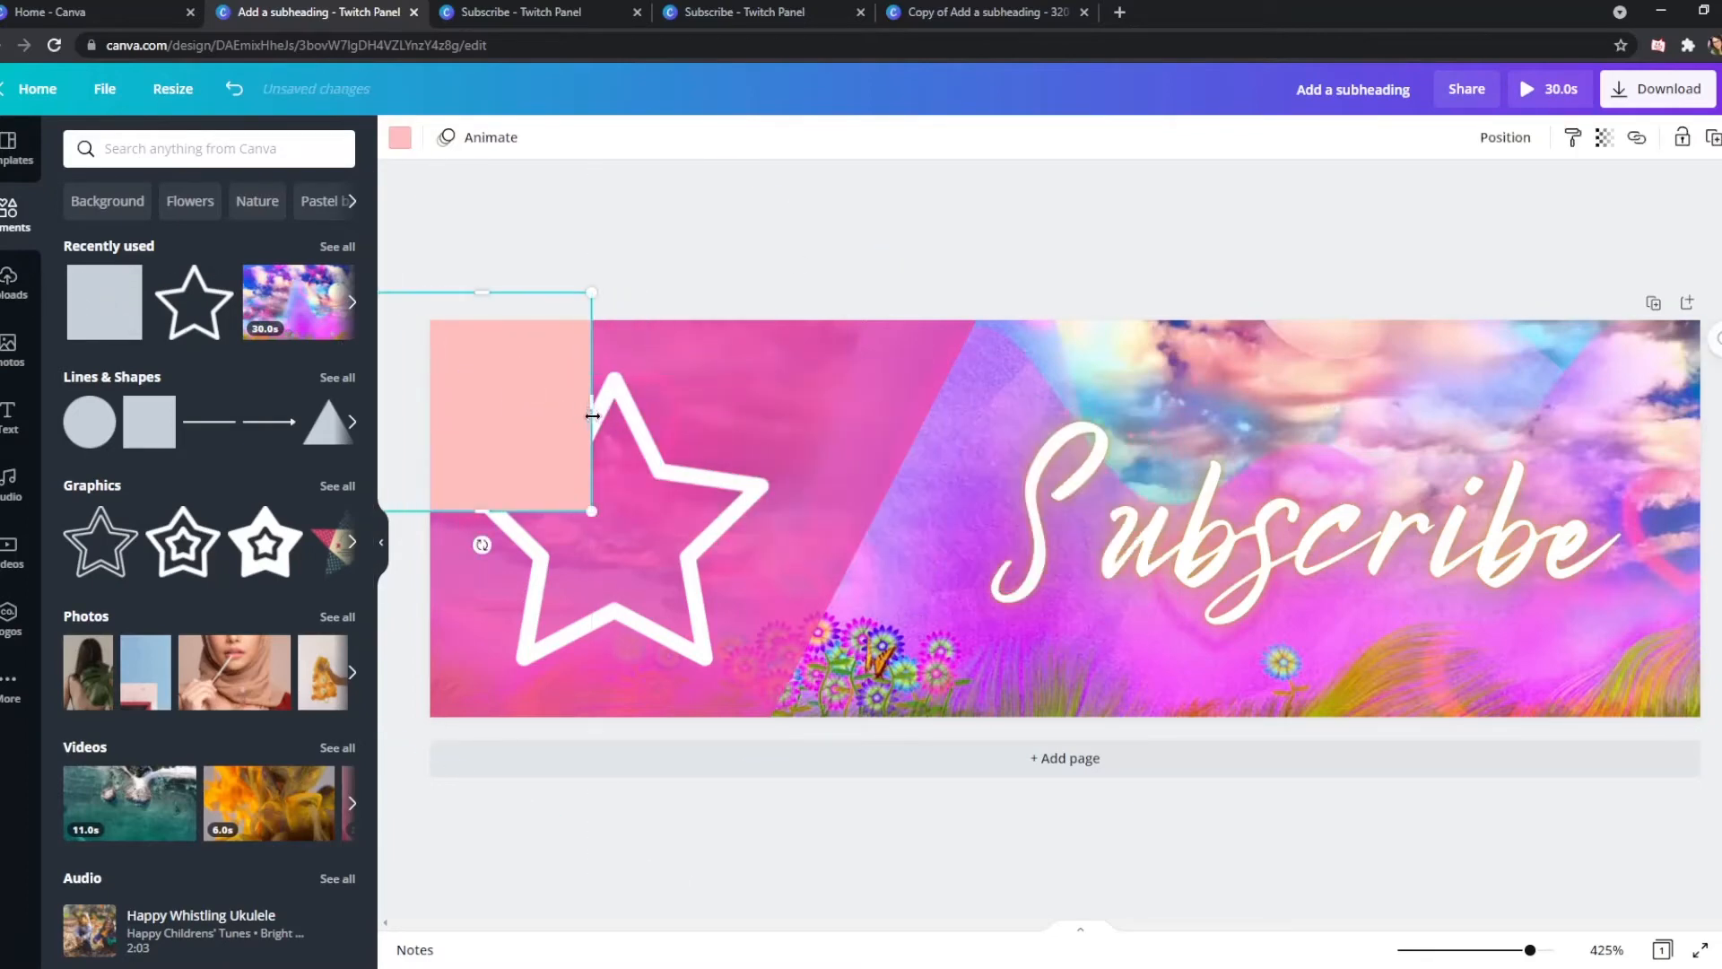
pyautogui.moveTo(588, 403); pyautogui.dragTo(1709, 421)
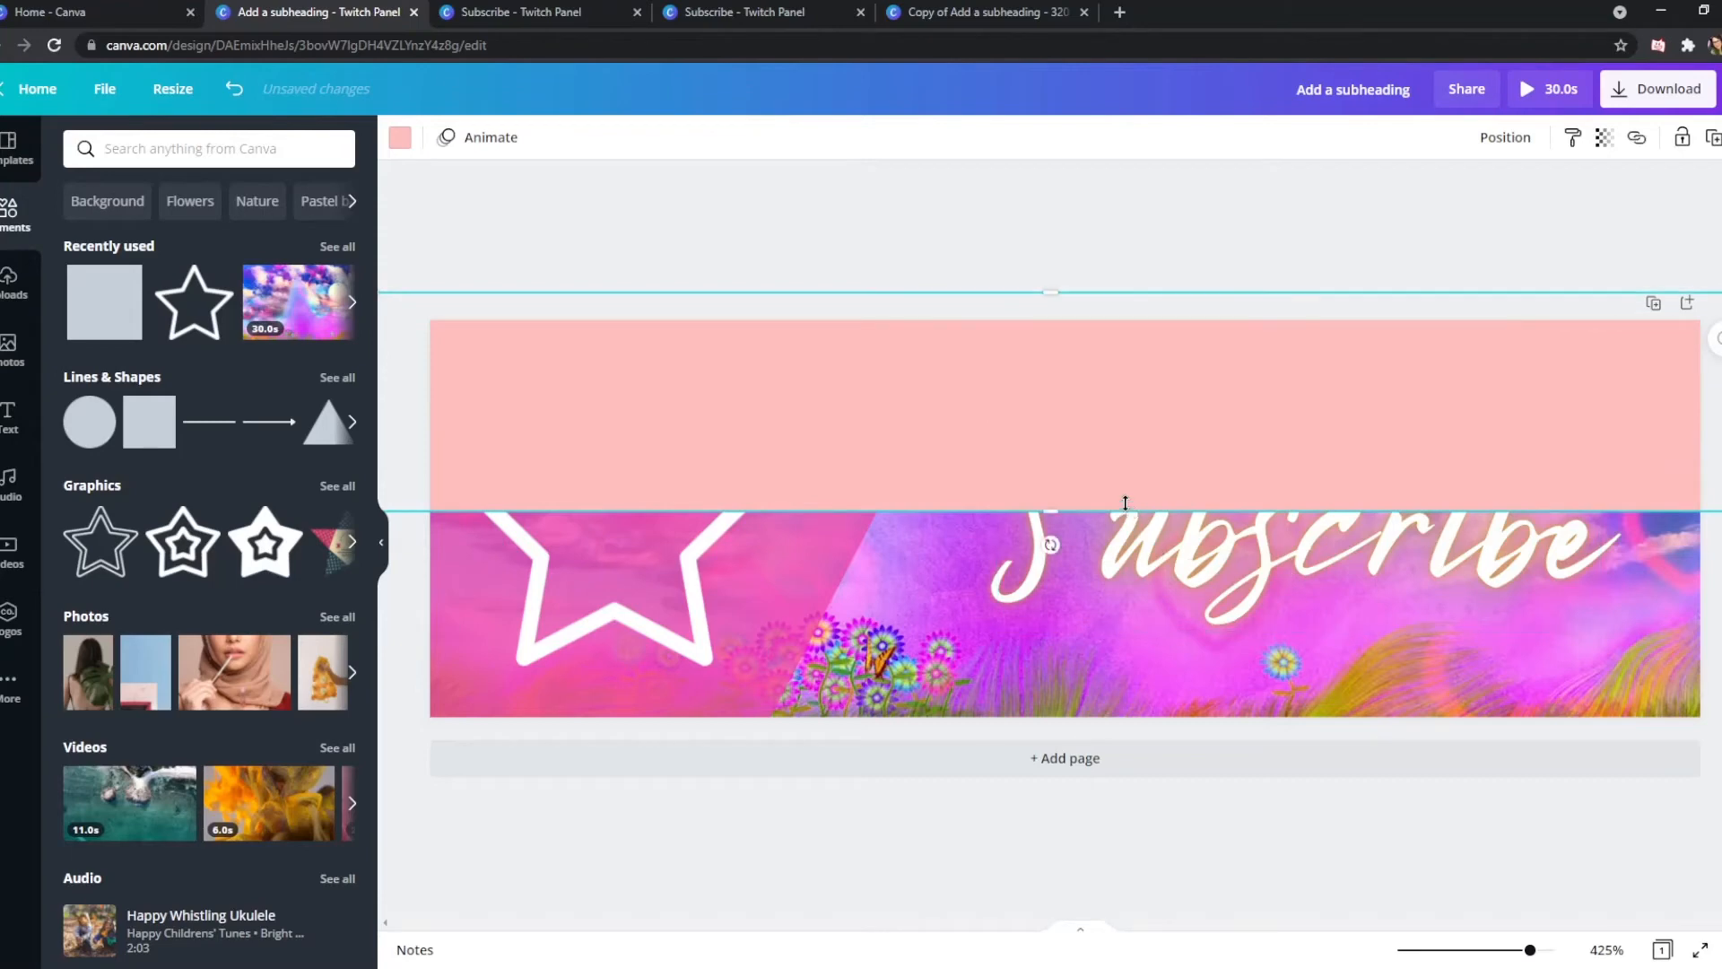
pyautogui.moveTo(1121, 509); pyautogui.dragTo(1107, 755)
# Send the pale pink rectangle behind the shape, star and text, and lower its transparency value
pyautogui.click(1505, 136)
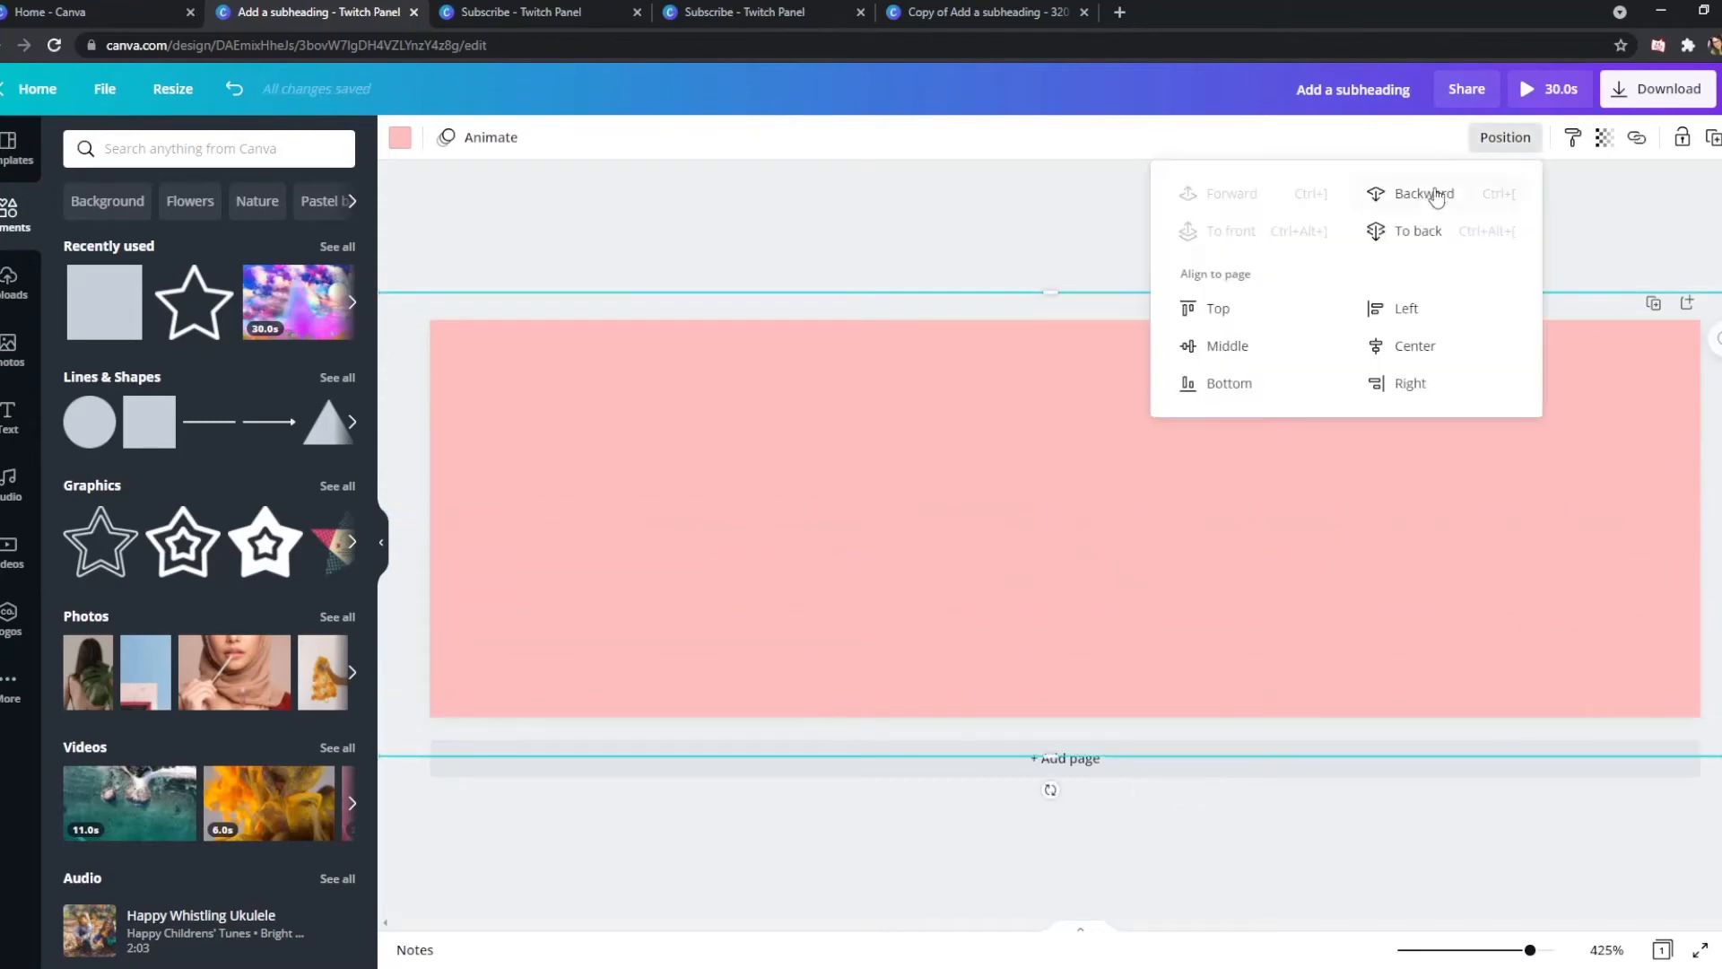
pyautogui.click(1419, 232)
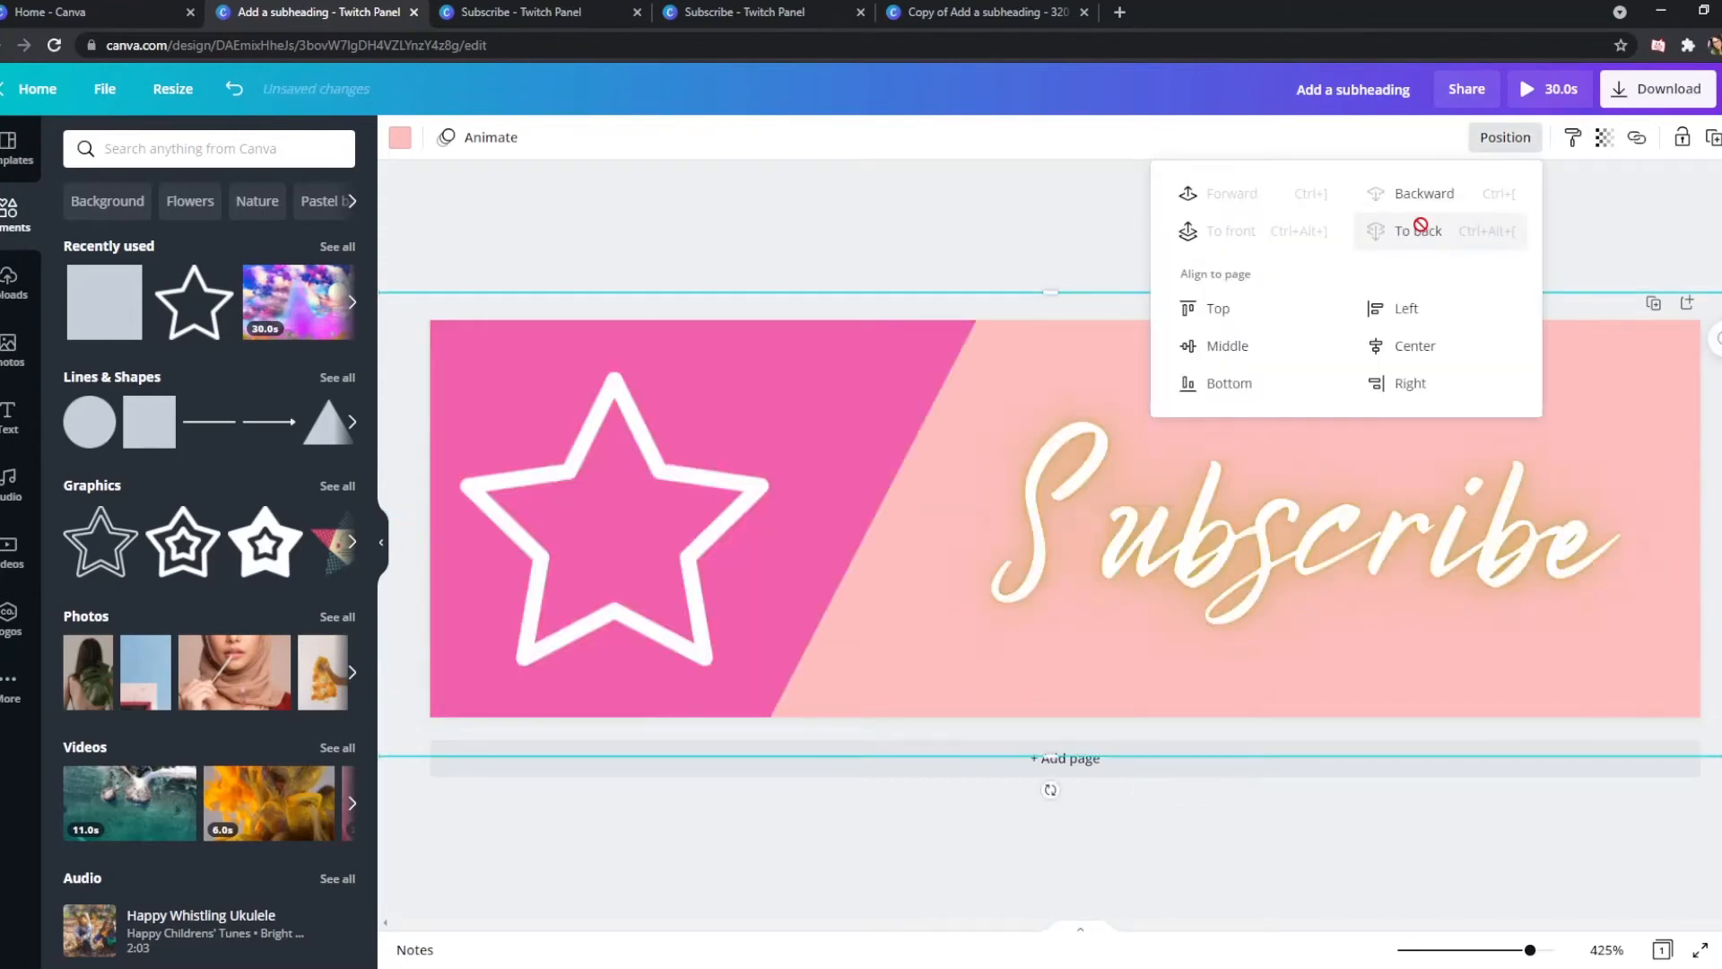
pyautogui.click(1604, 141)
pyautogui.moveTo(1537, 196); pyautogui.dragTo(1468, 196)
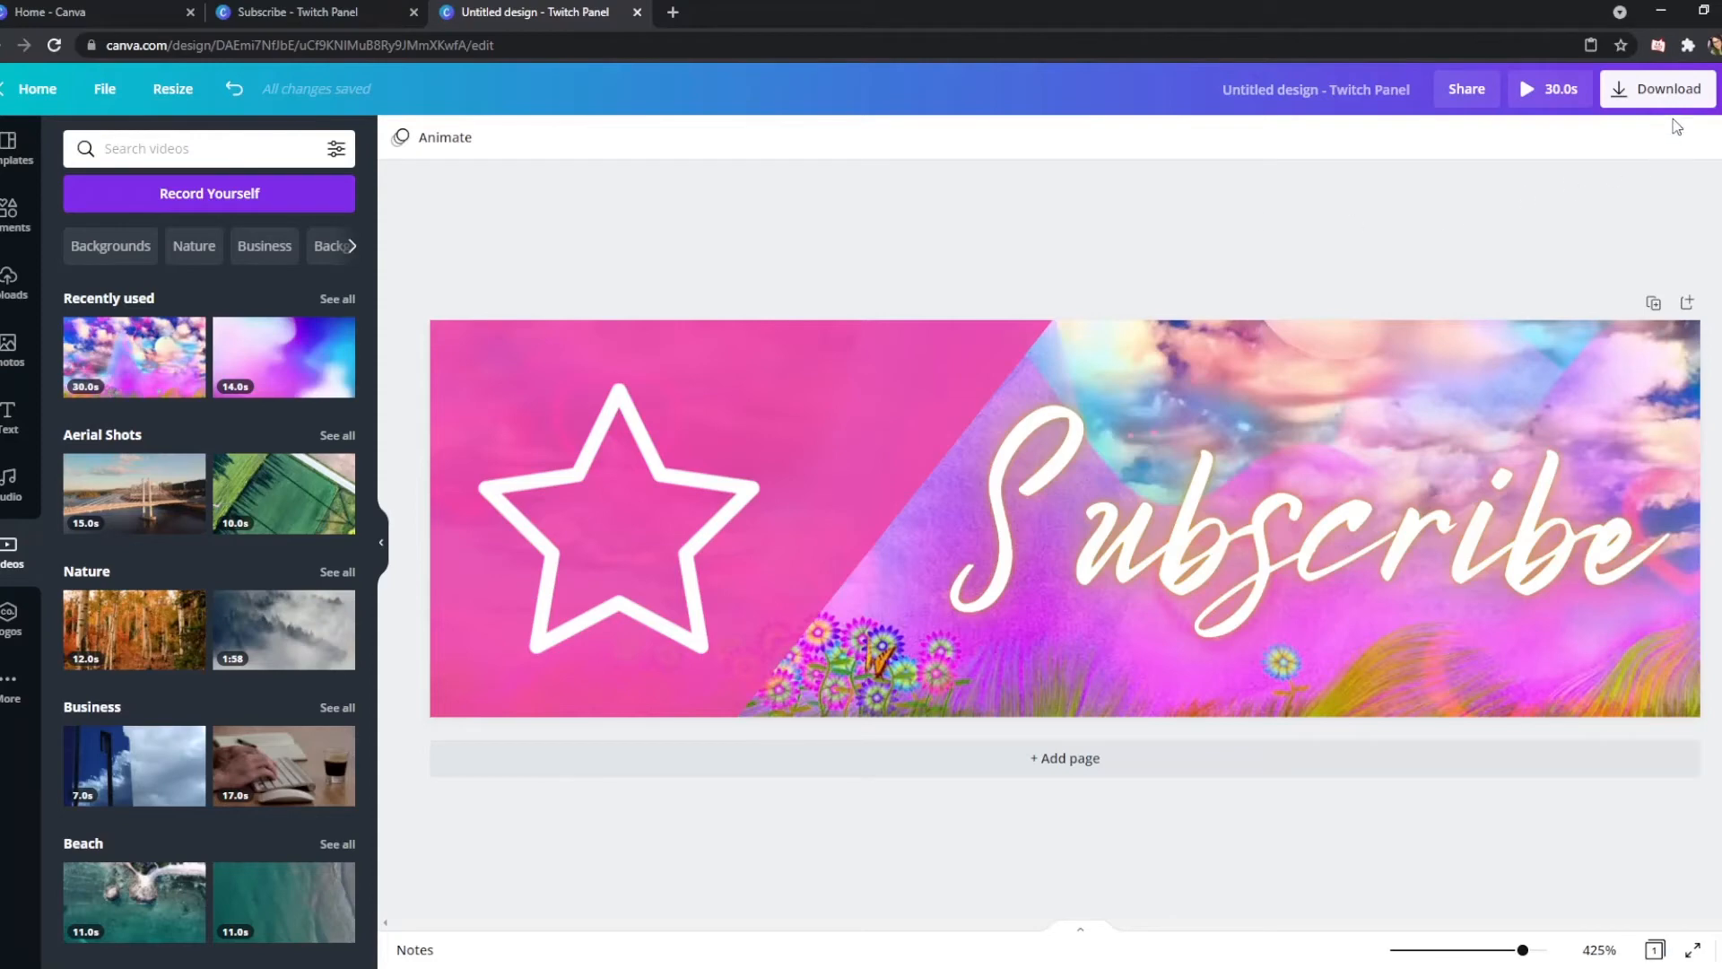
# Bring up the download options for the Subscribe panel and choose PNG as the file type
pyautogui.click(1660, 89)
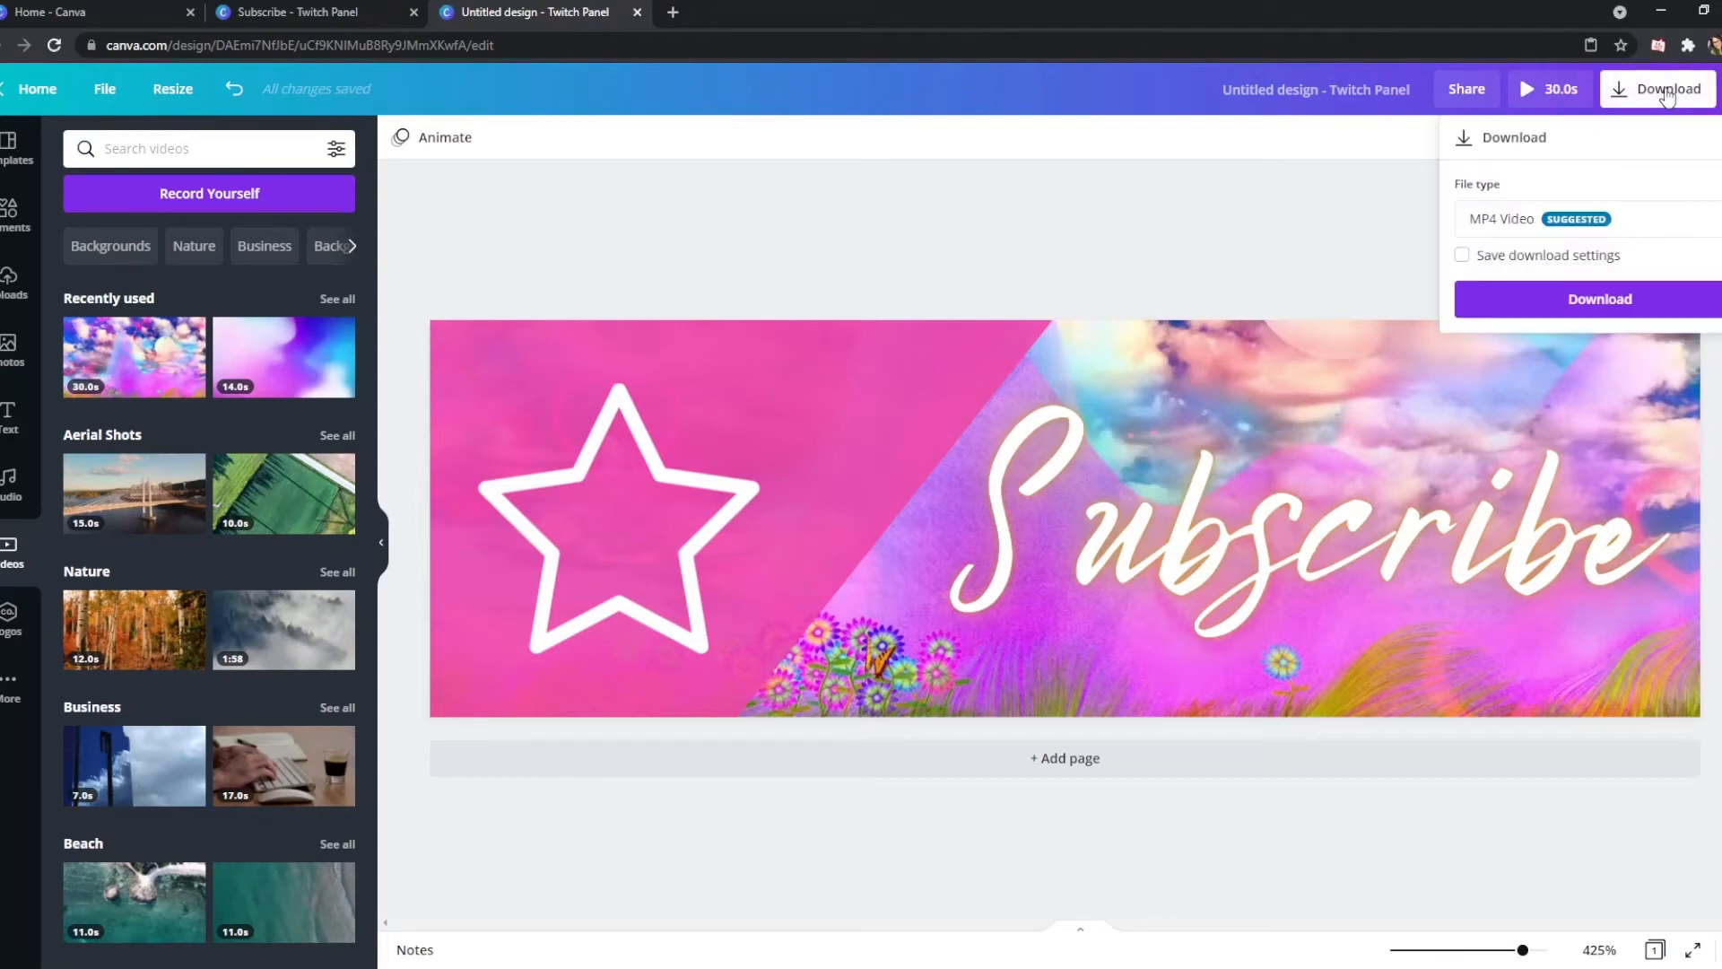
pyautogui.click(1626, 217)
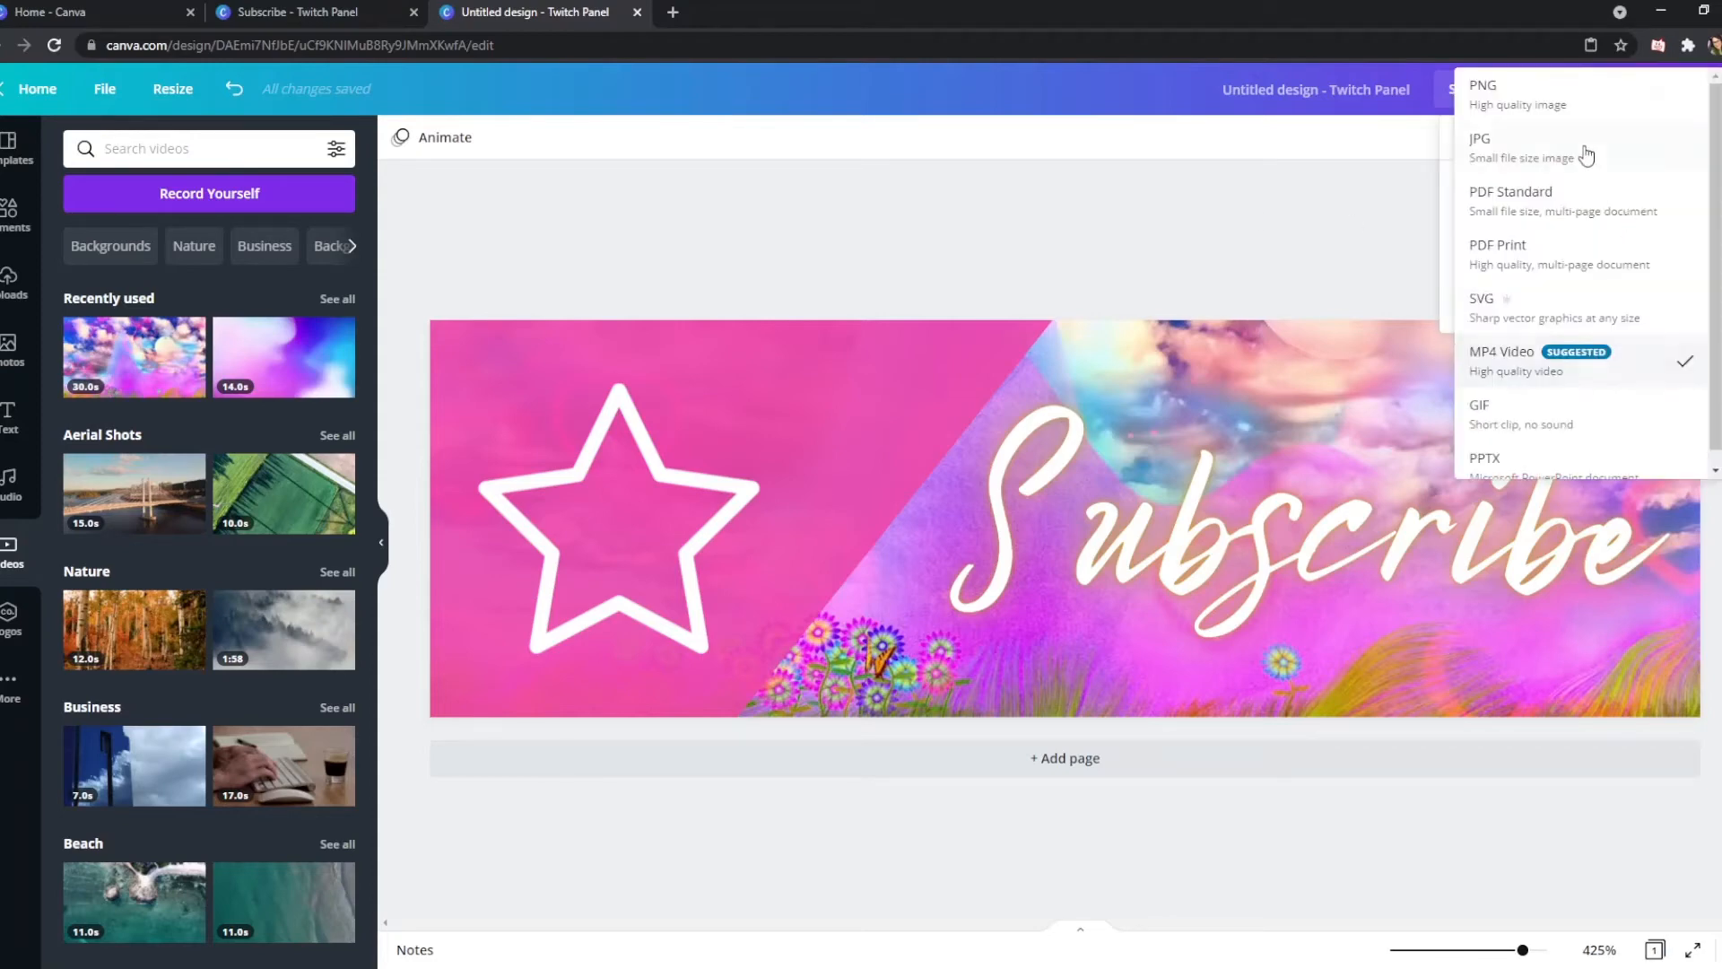
pyautogui.click(1539, 100)
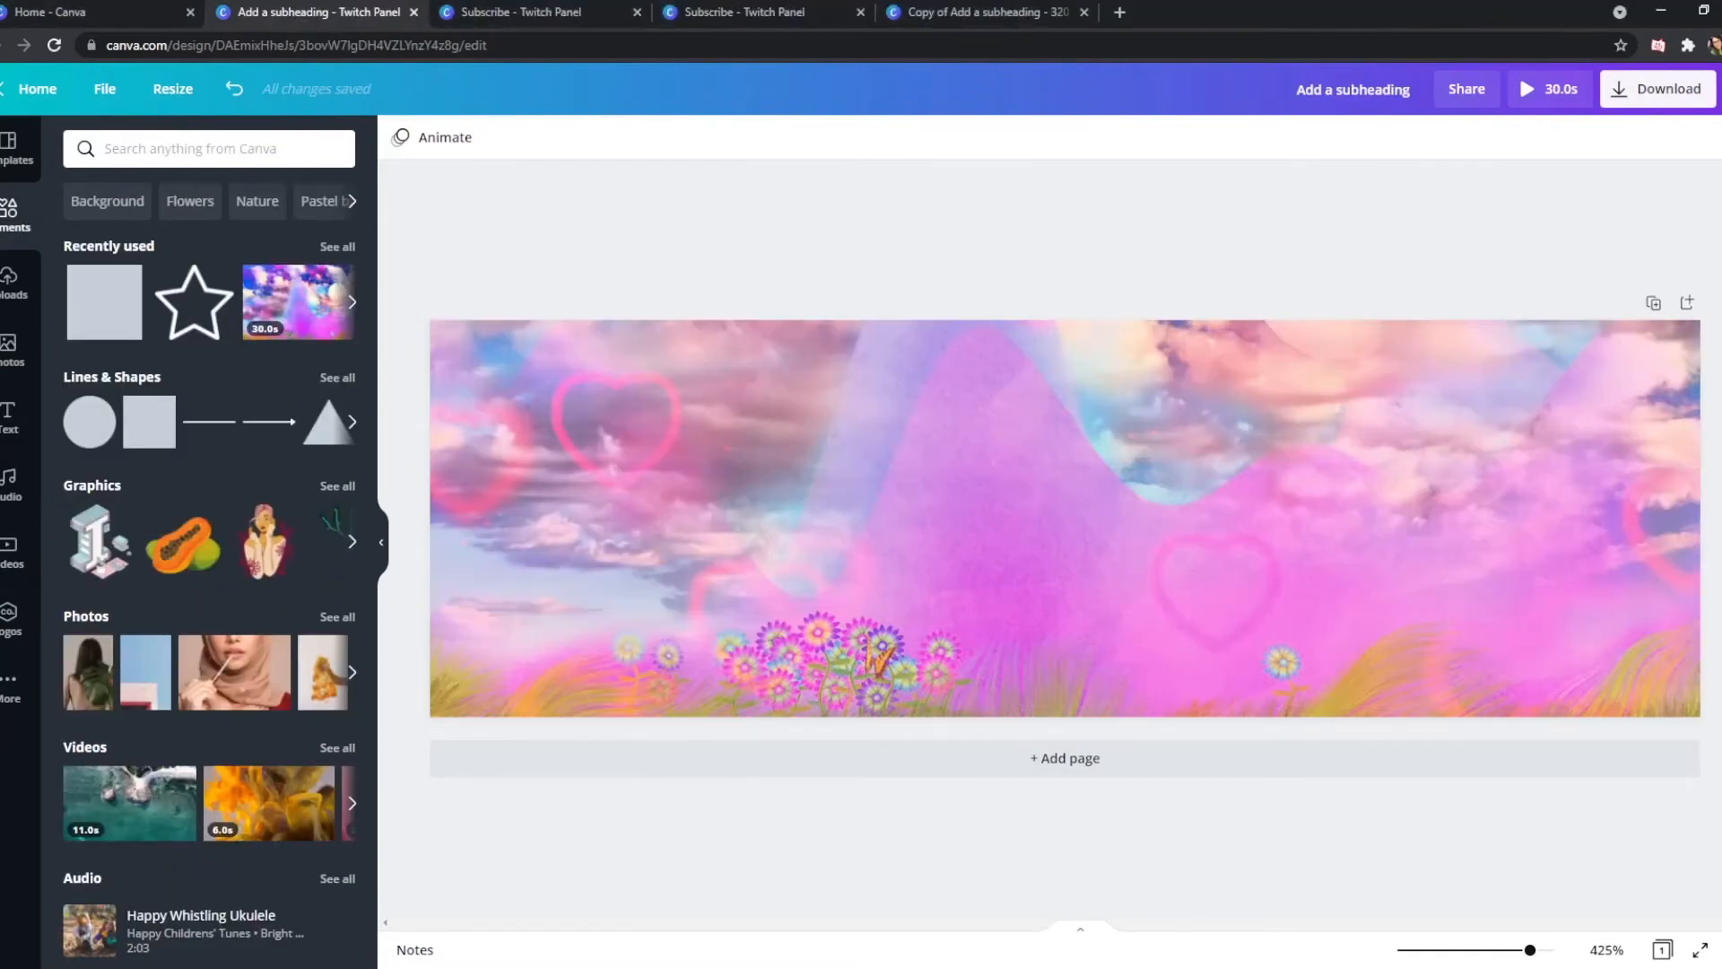
# Delete the background video from the Add a subheading panel
pyautogui.click(816, 367)
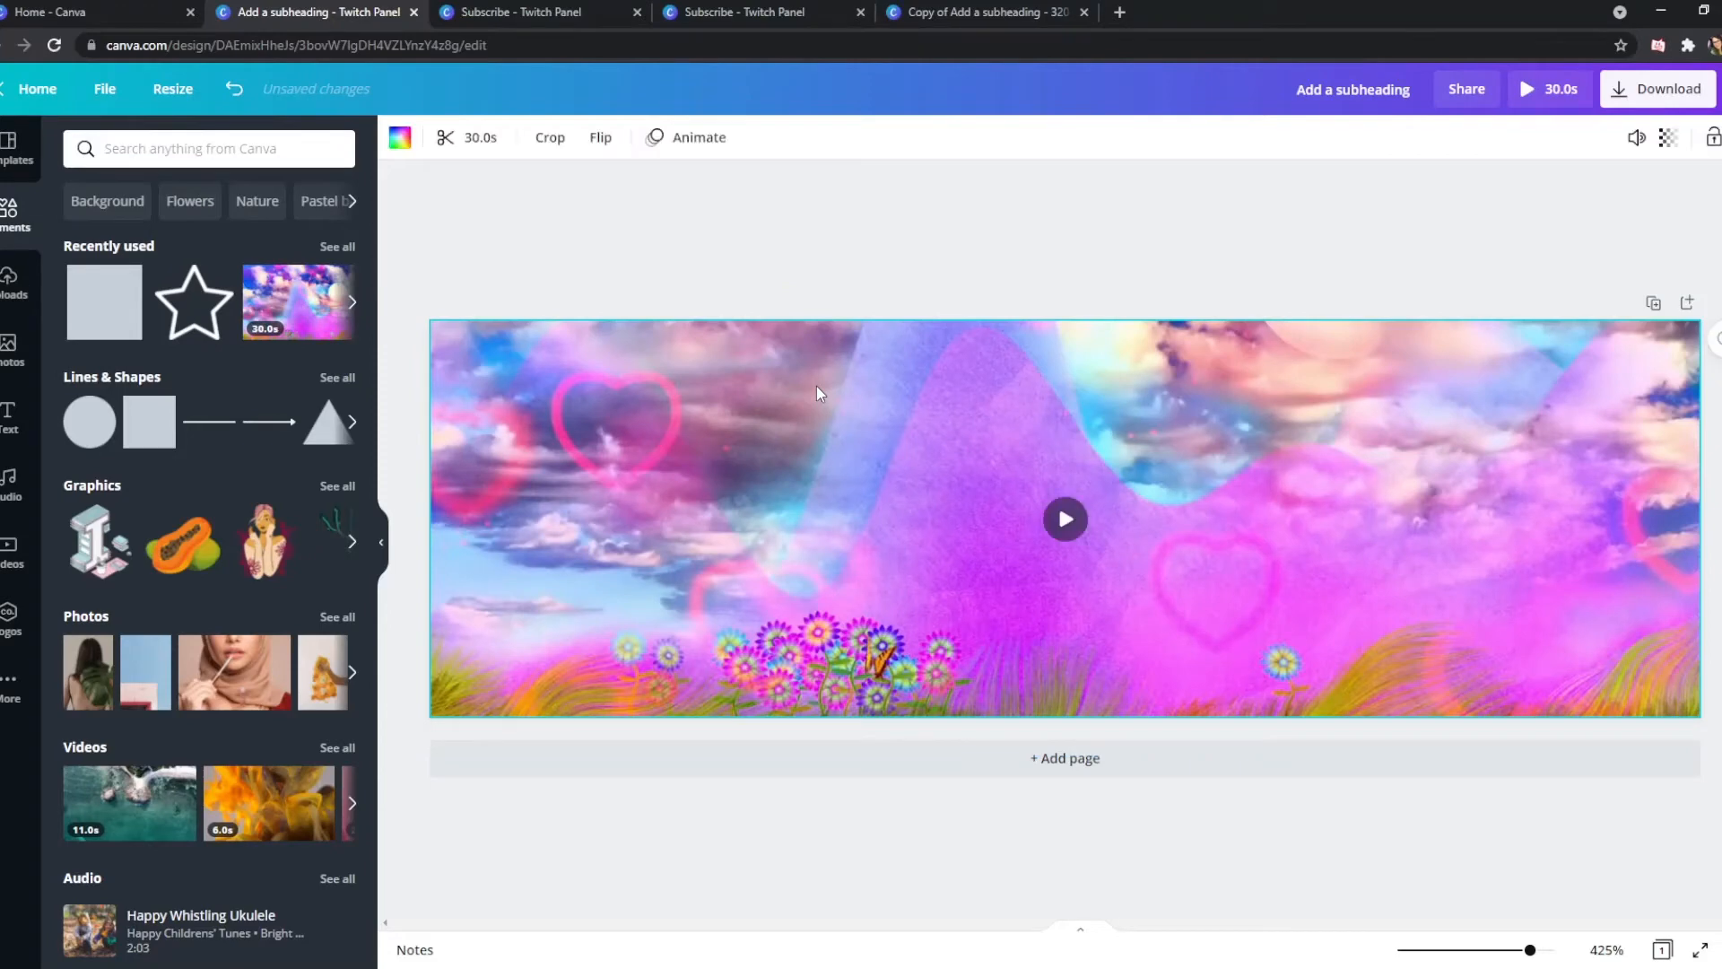
pyautogui.press('Delete')
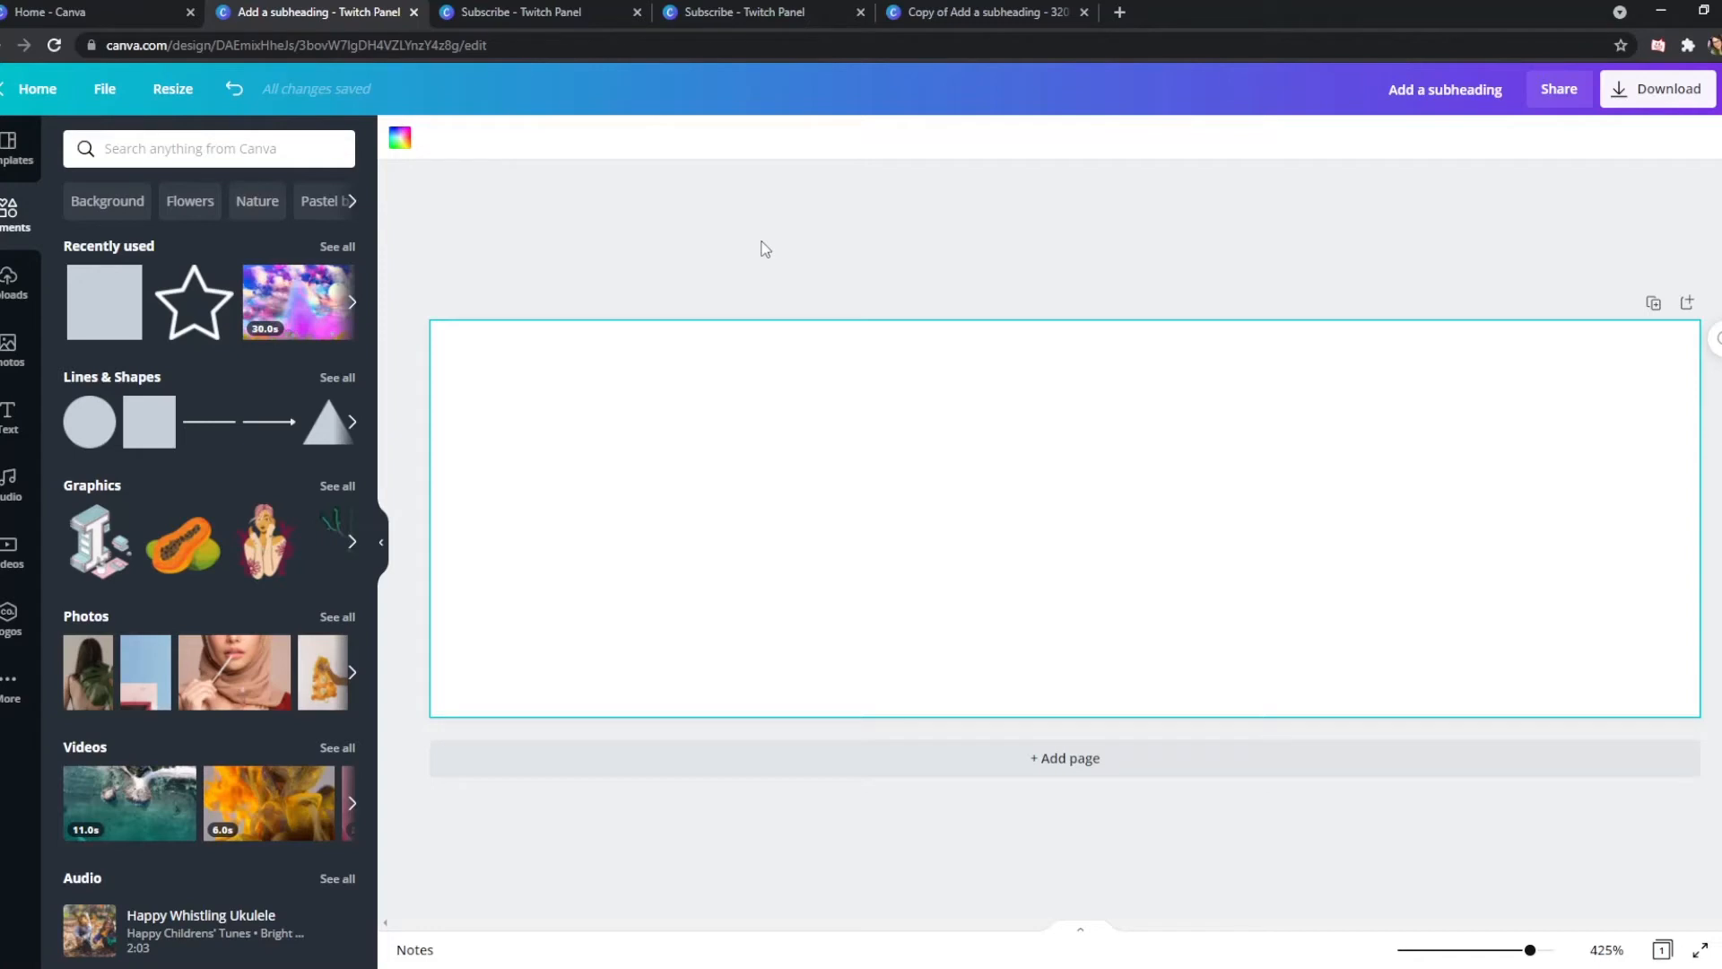
pyautogui.click(628, 236)
# Search the photo library for leaf and examine the results for a suitable panel background
pyautogui.click(11, 350)
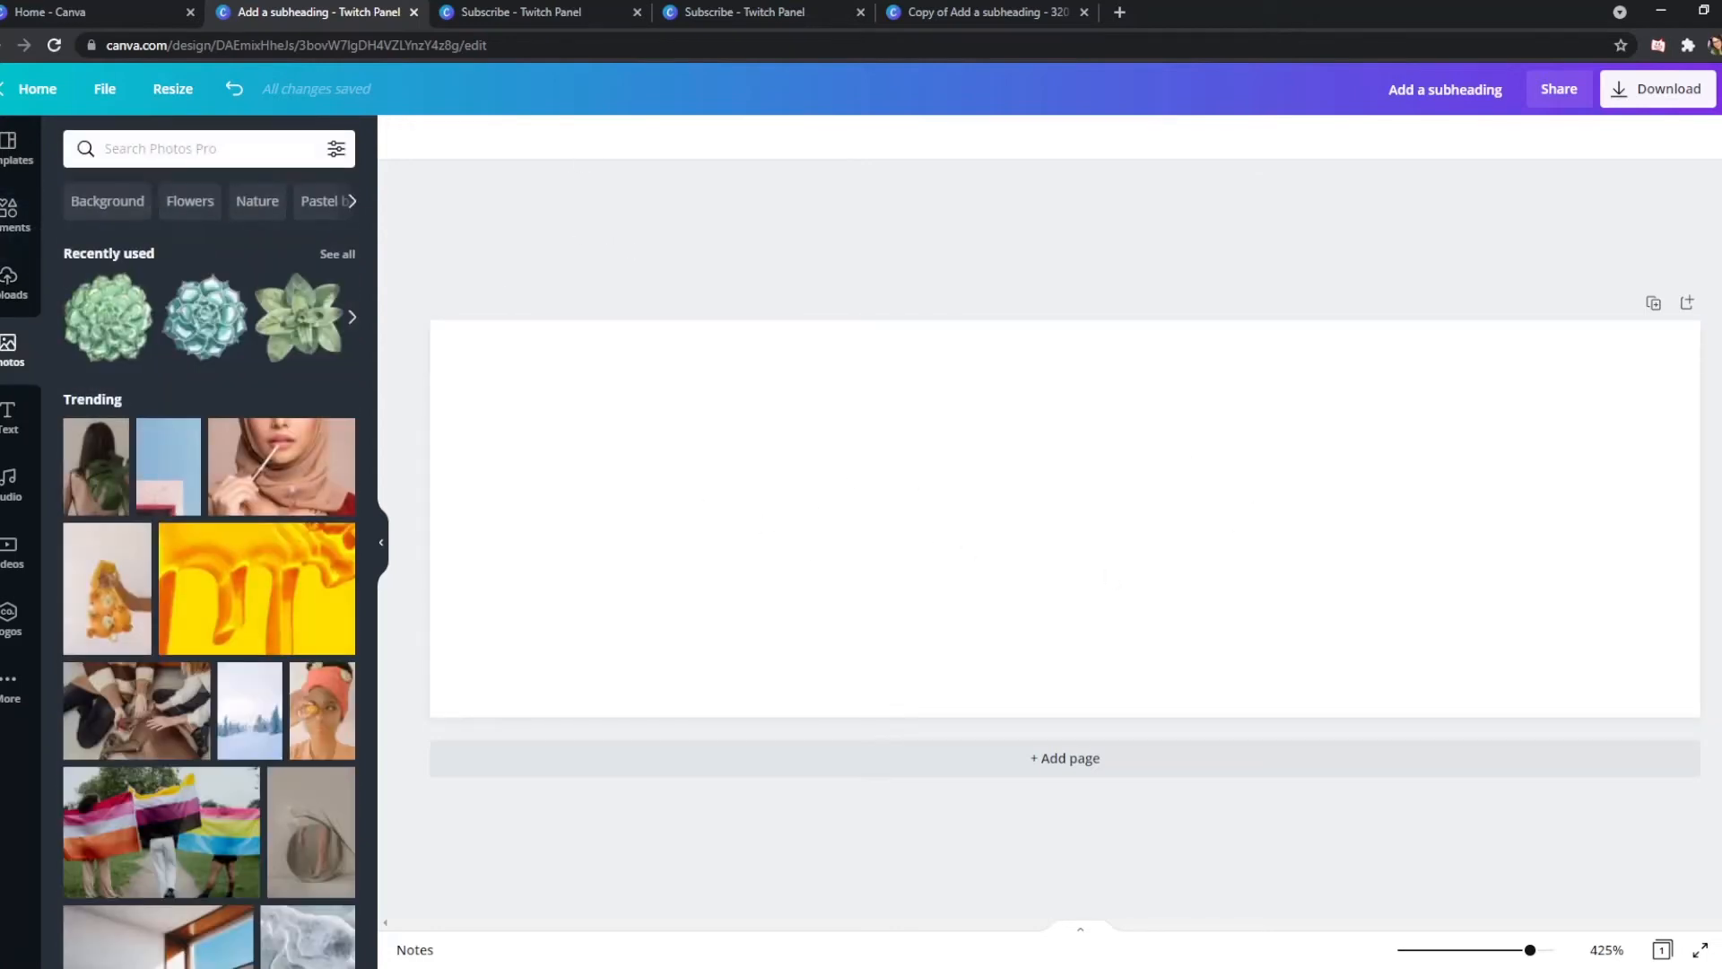
pyautogui.click(327, 260)
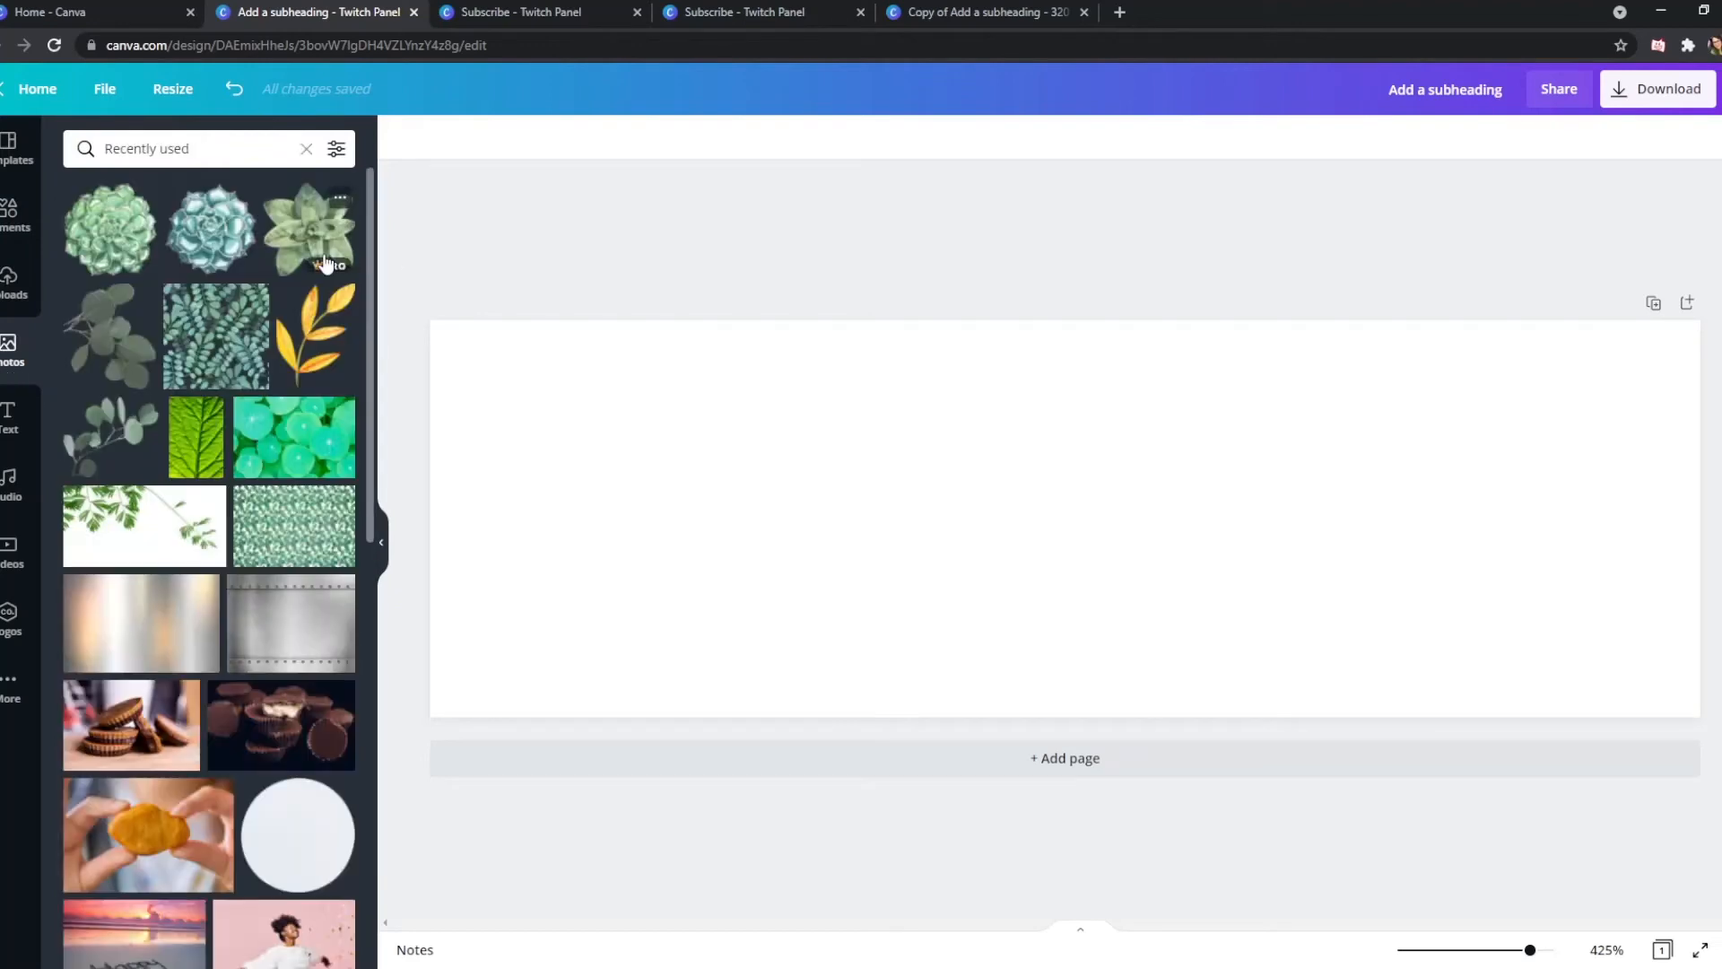
pyautogui.click(171, 152)
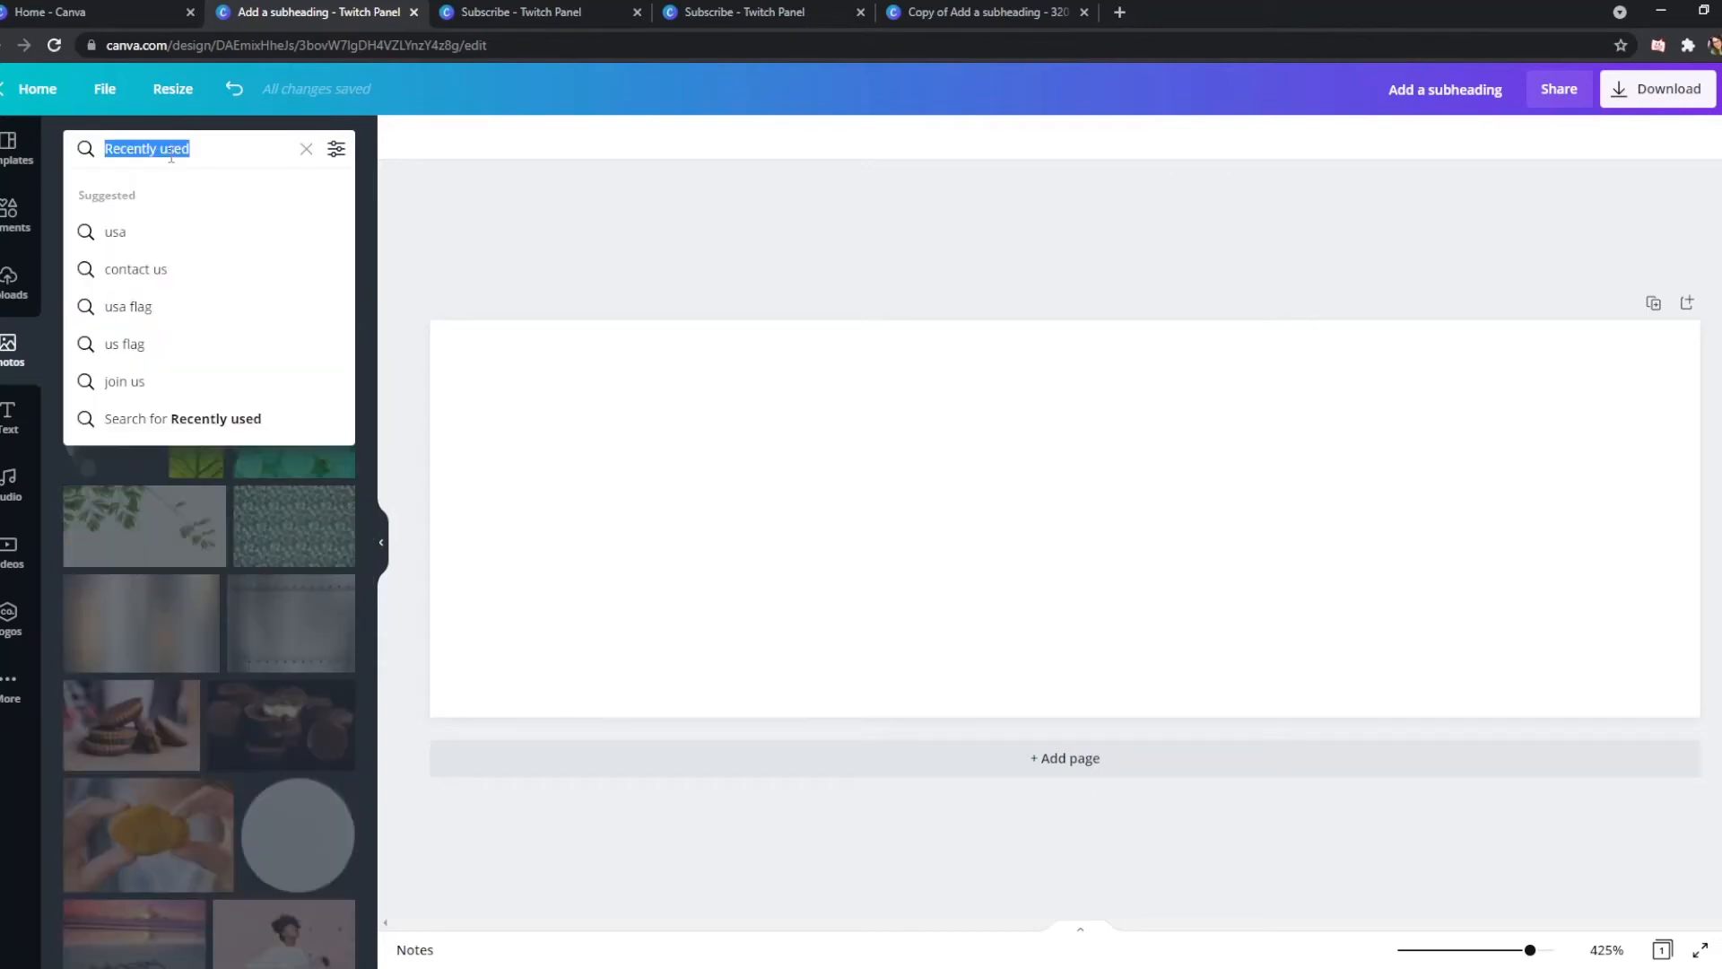
pyautogui.write('leaf')
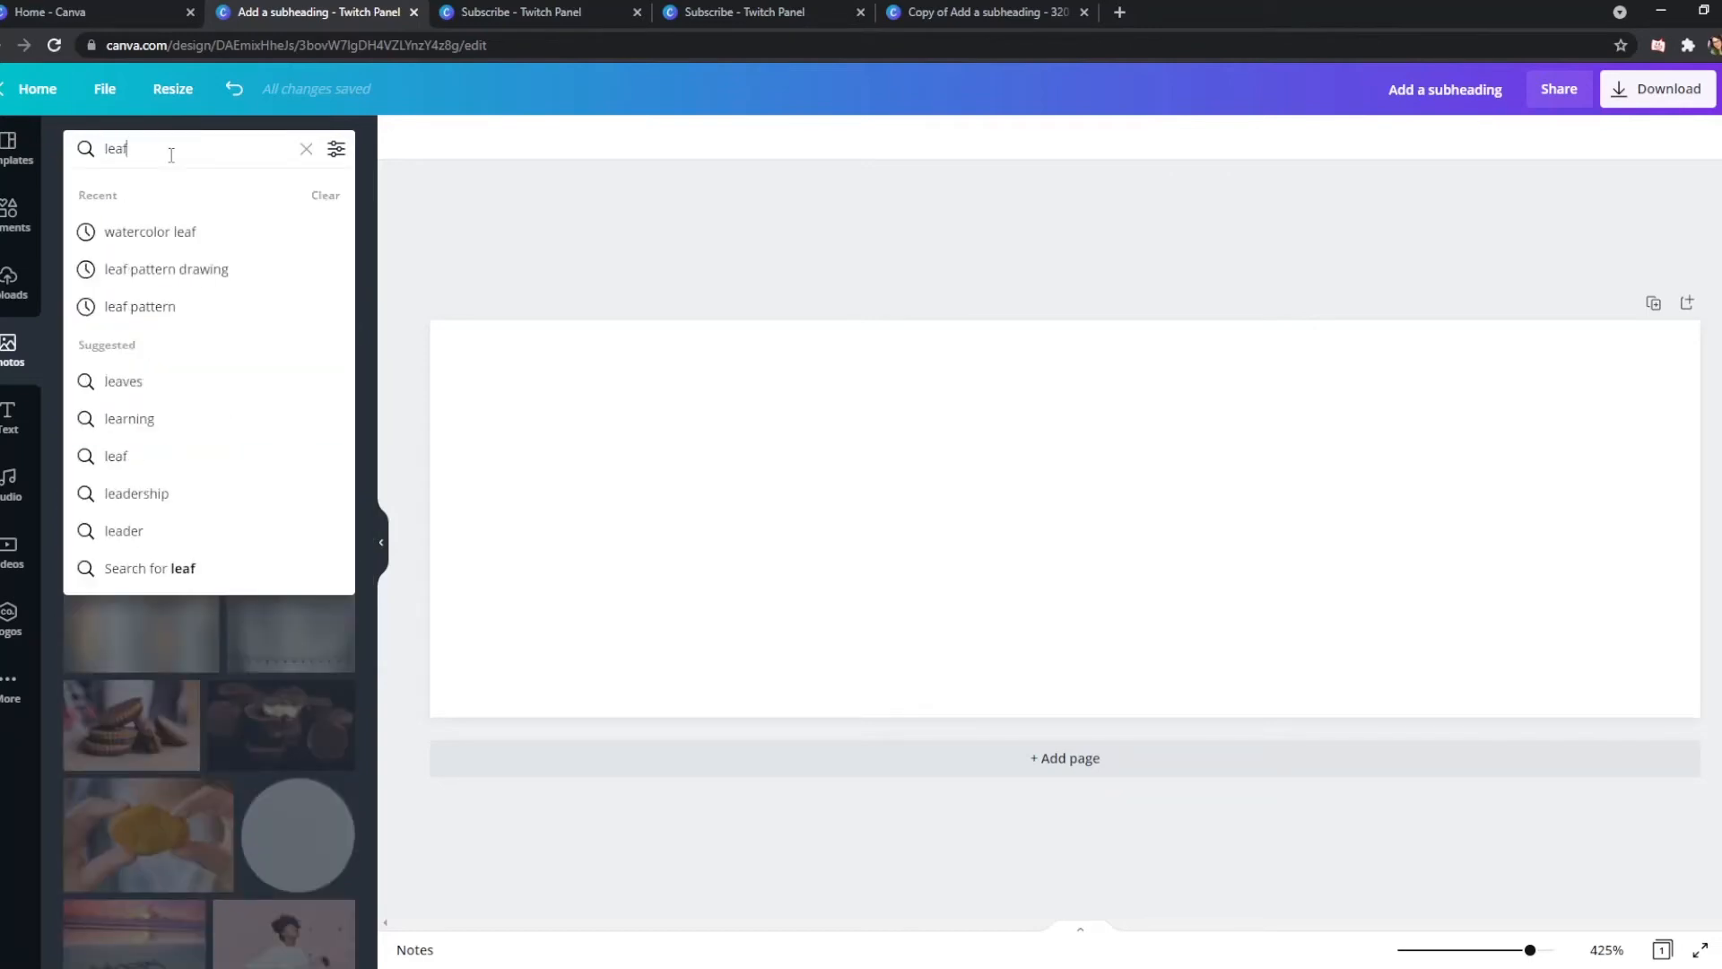
pyautogui.press('Return')
pyautogui.scroll(-5, 266, 538)
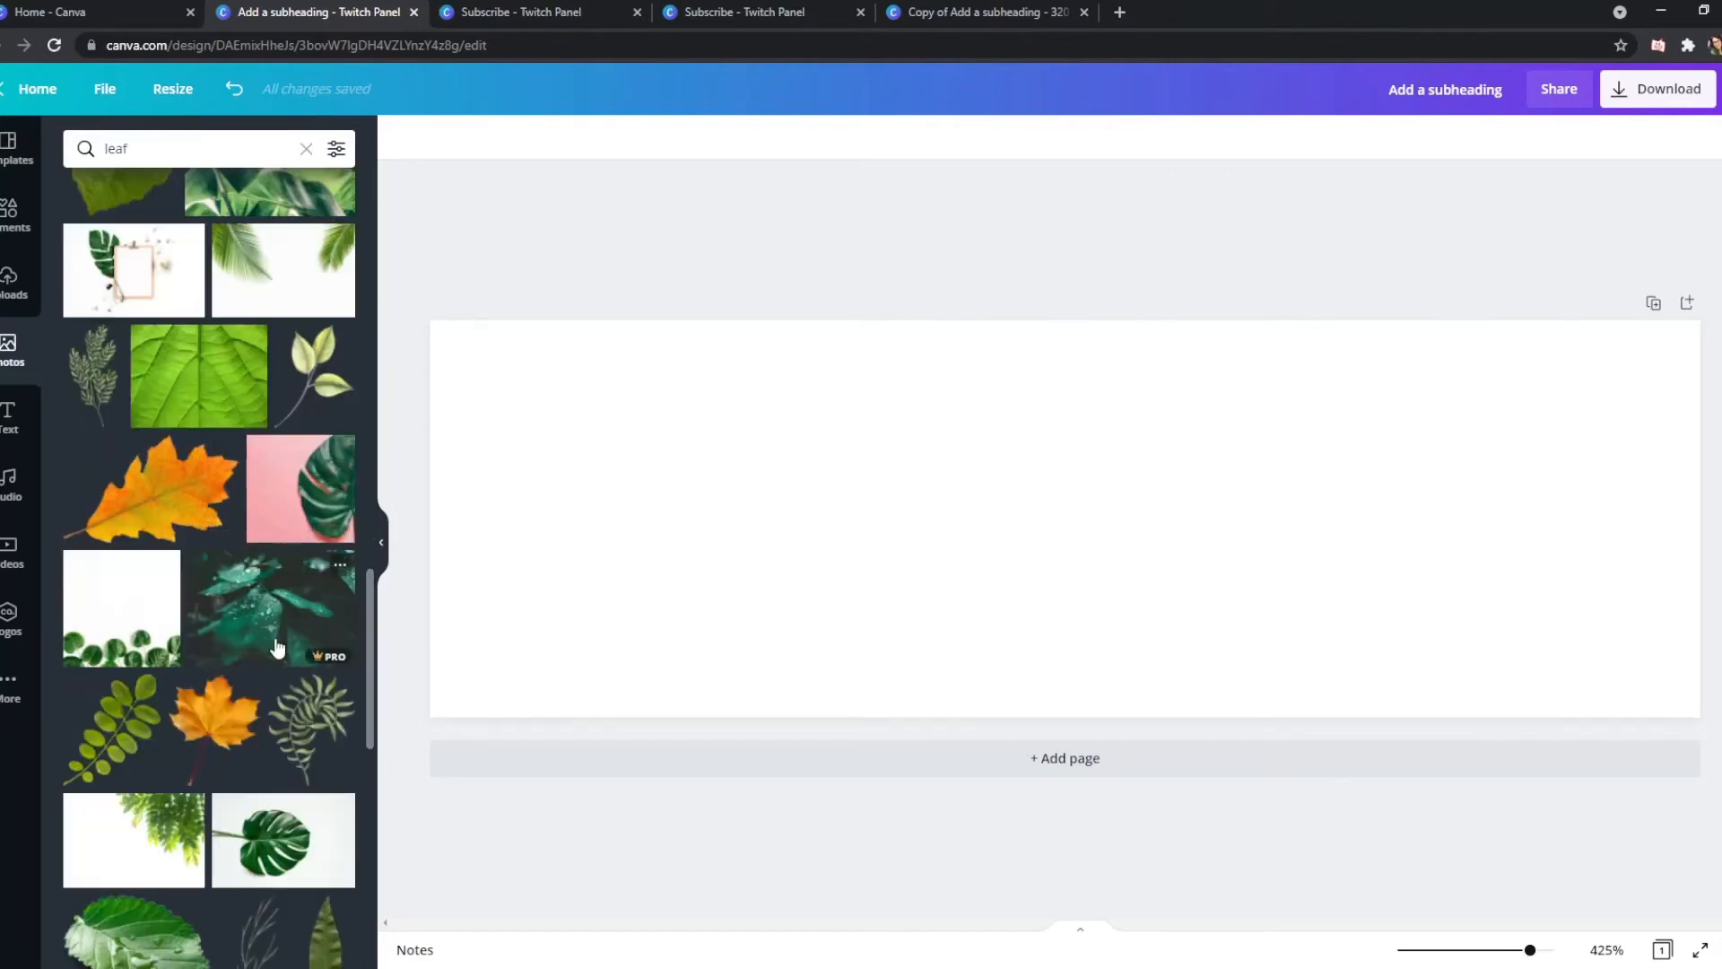
pyautogui.scroll(-2, 261, 583)
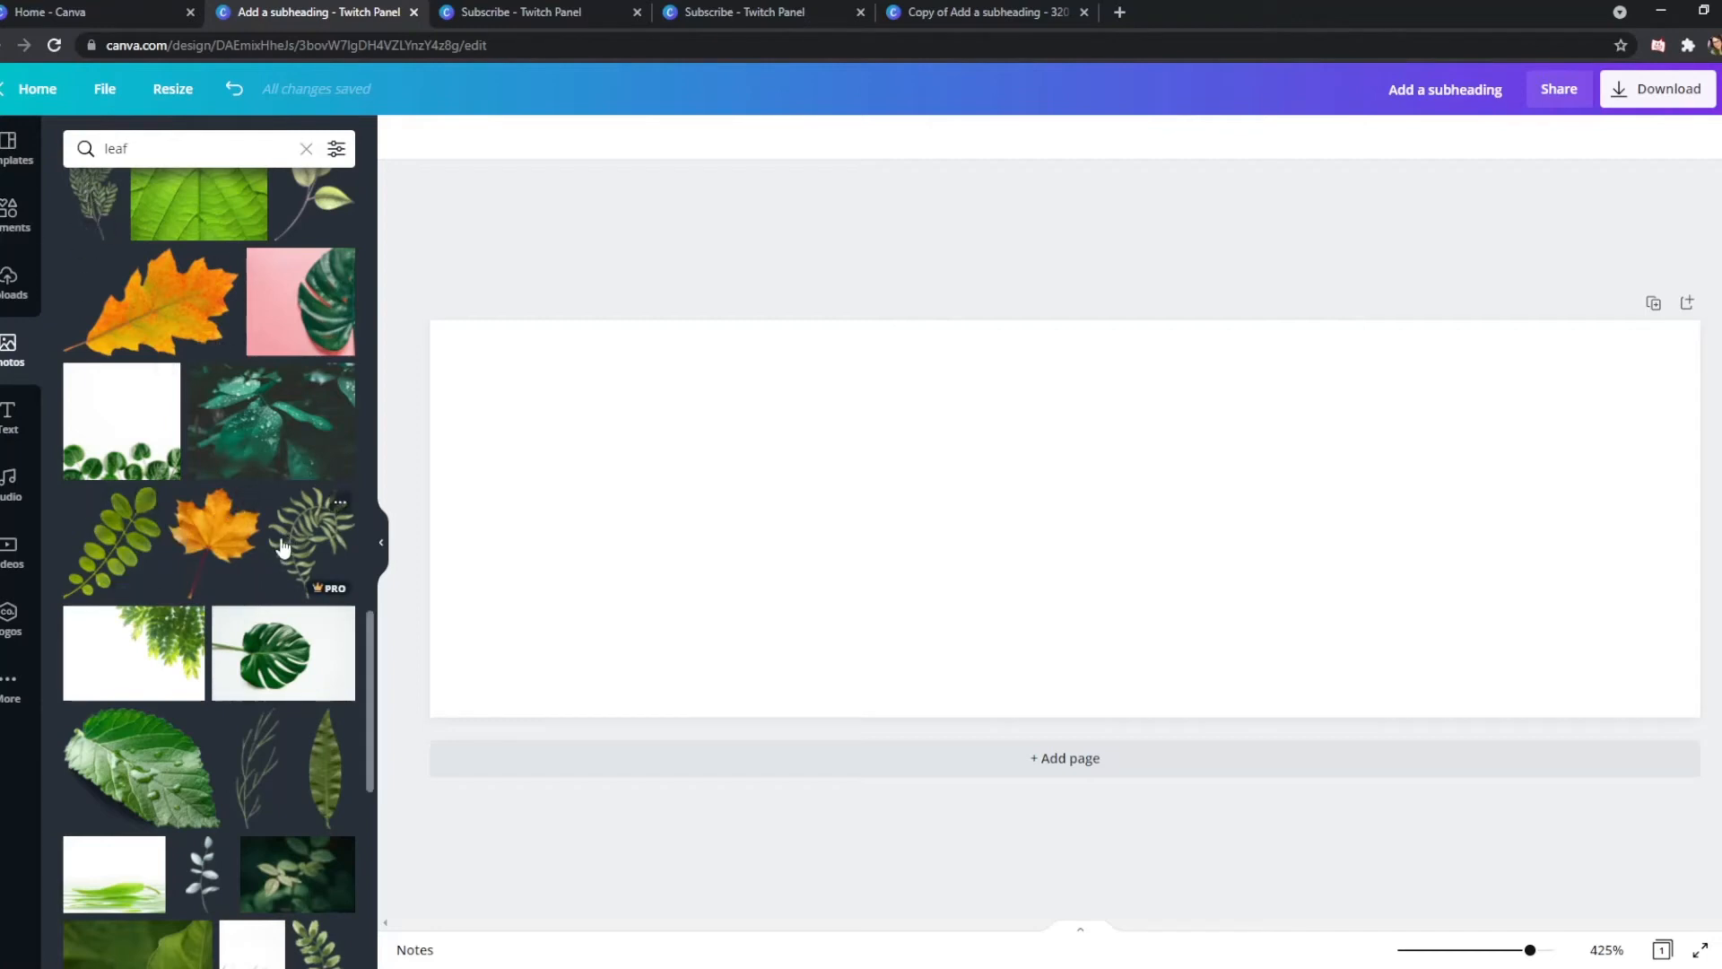
pyautogui.scroll(-4, 304, 556)
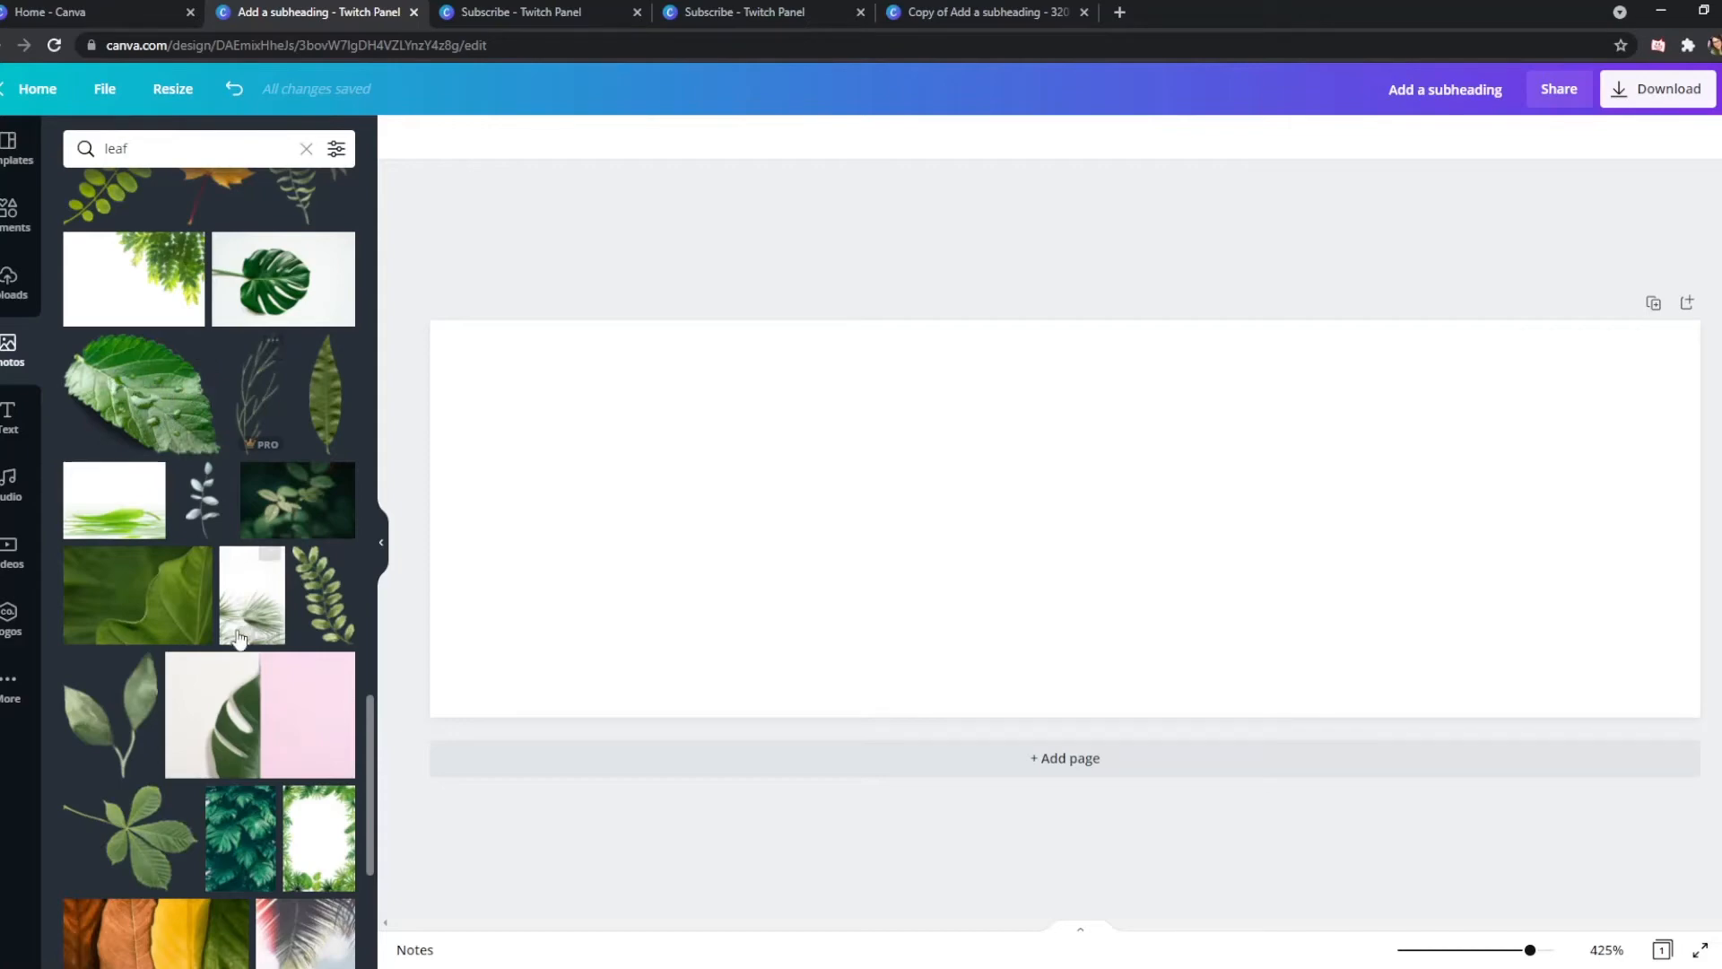
pyautogui.scroll(-5, 208, 395)
# Search the photos for leaf pattern, add the blue-green watercolour leaf pattern and shift it slightly off the panel's centre
pyautogui.write('pattern')
pyautogui.press('Return')
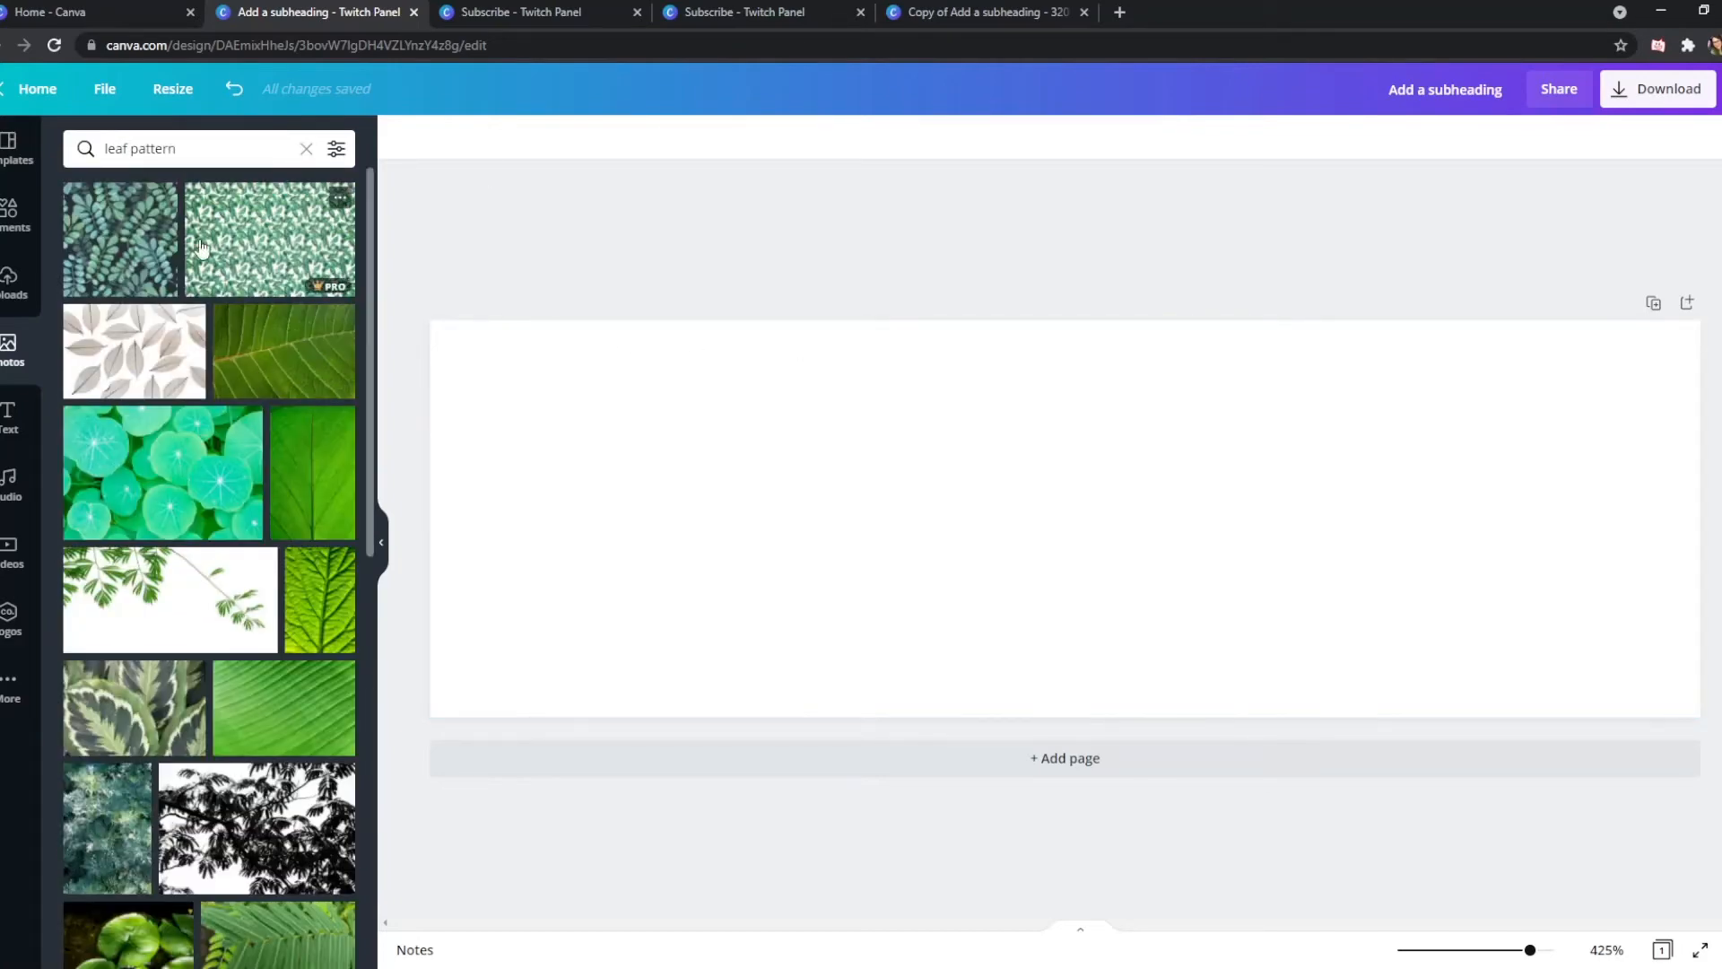
pyautogui.scroll(-2, 198, 512)
pyautogui.scroll(-5, 195, 509)
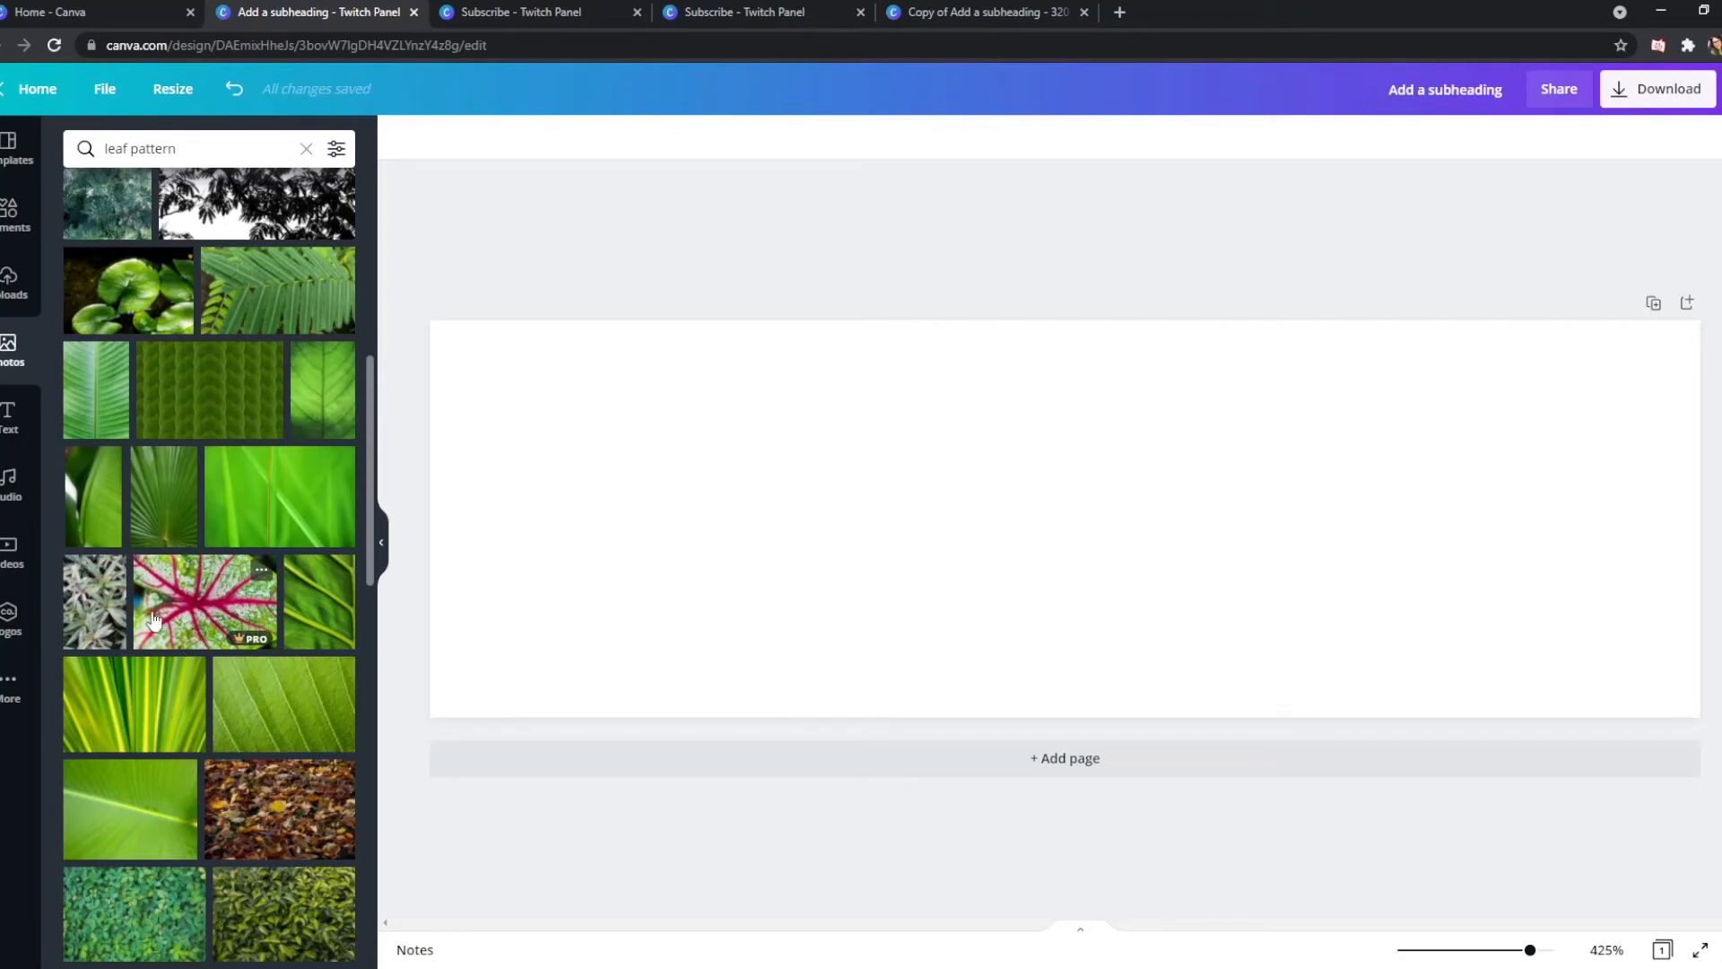
pyautogui.scroll(6, 156, 633)
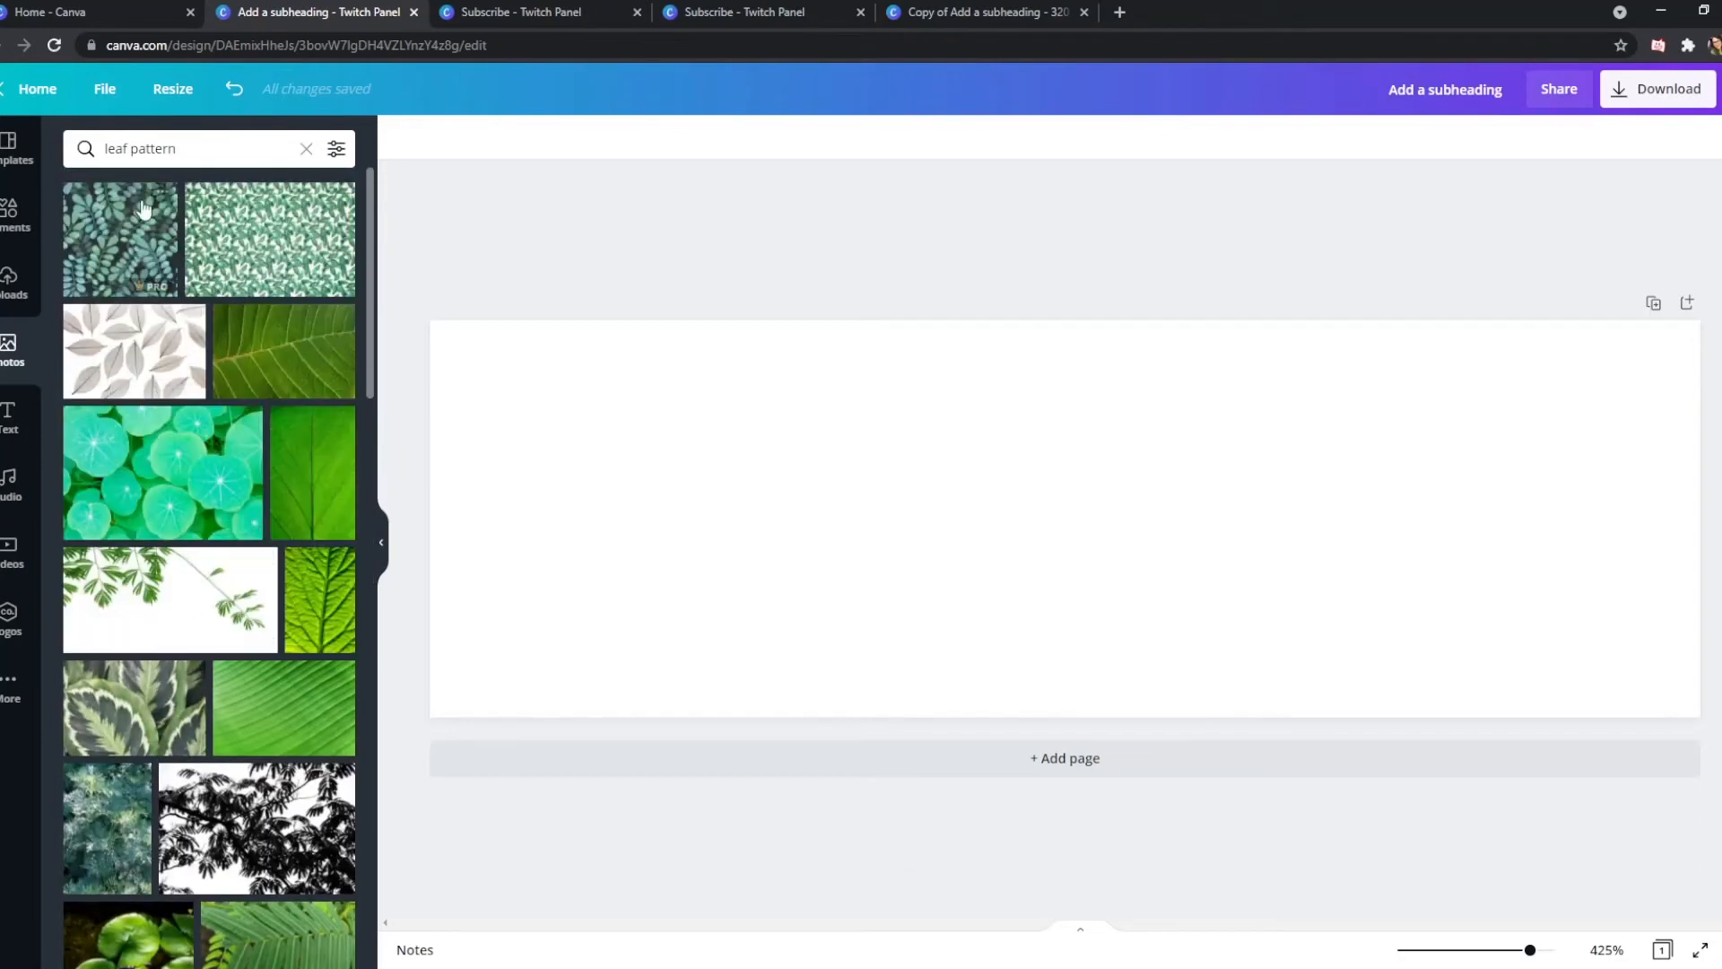
pyautogui.click(114, 232)
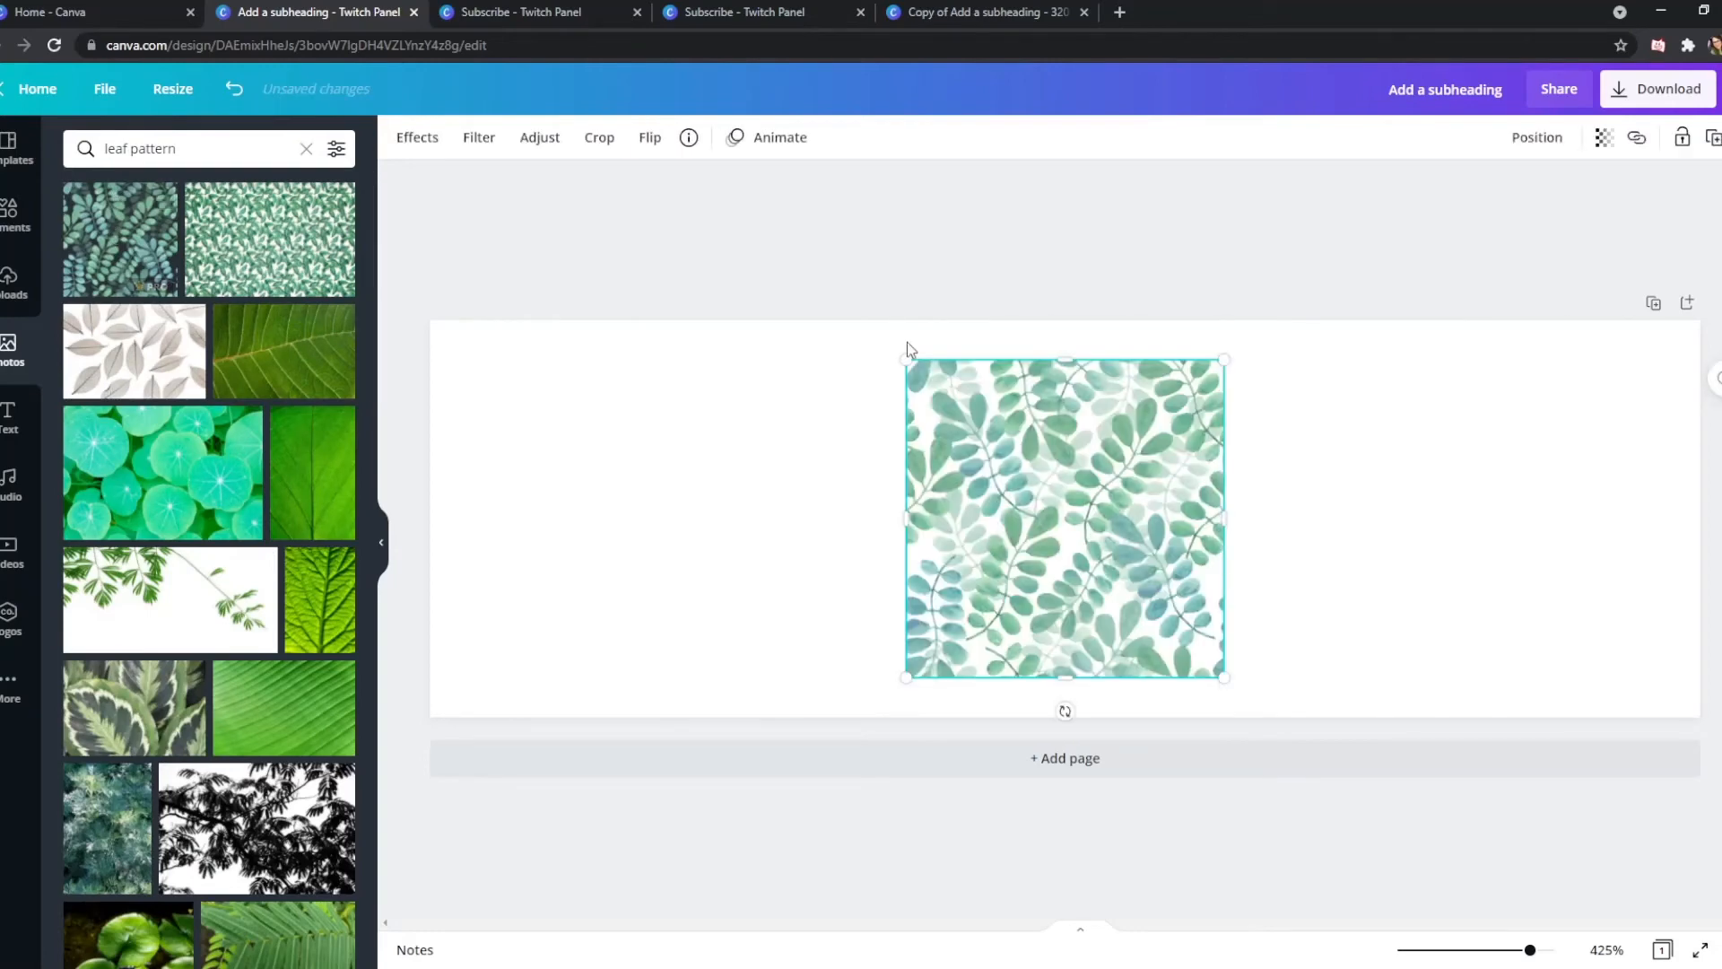
pyautogui.moveTo(1052, 476); pyautogui.dragTo(970, 476)
# Try the hot pink brand colour as the page background behind the leaf pattern and return it to white
pyautogui.click(549, 411)
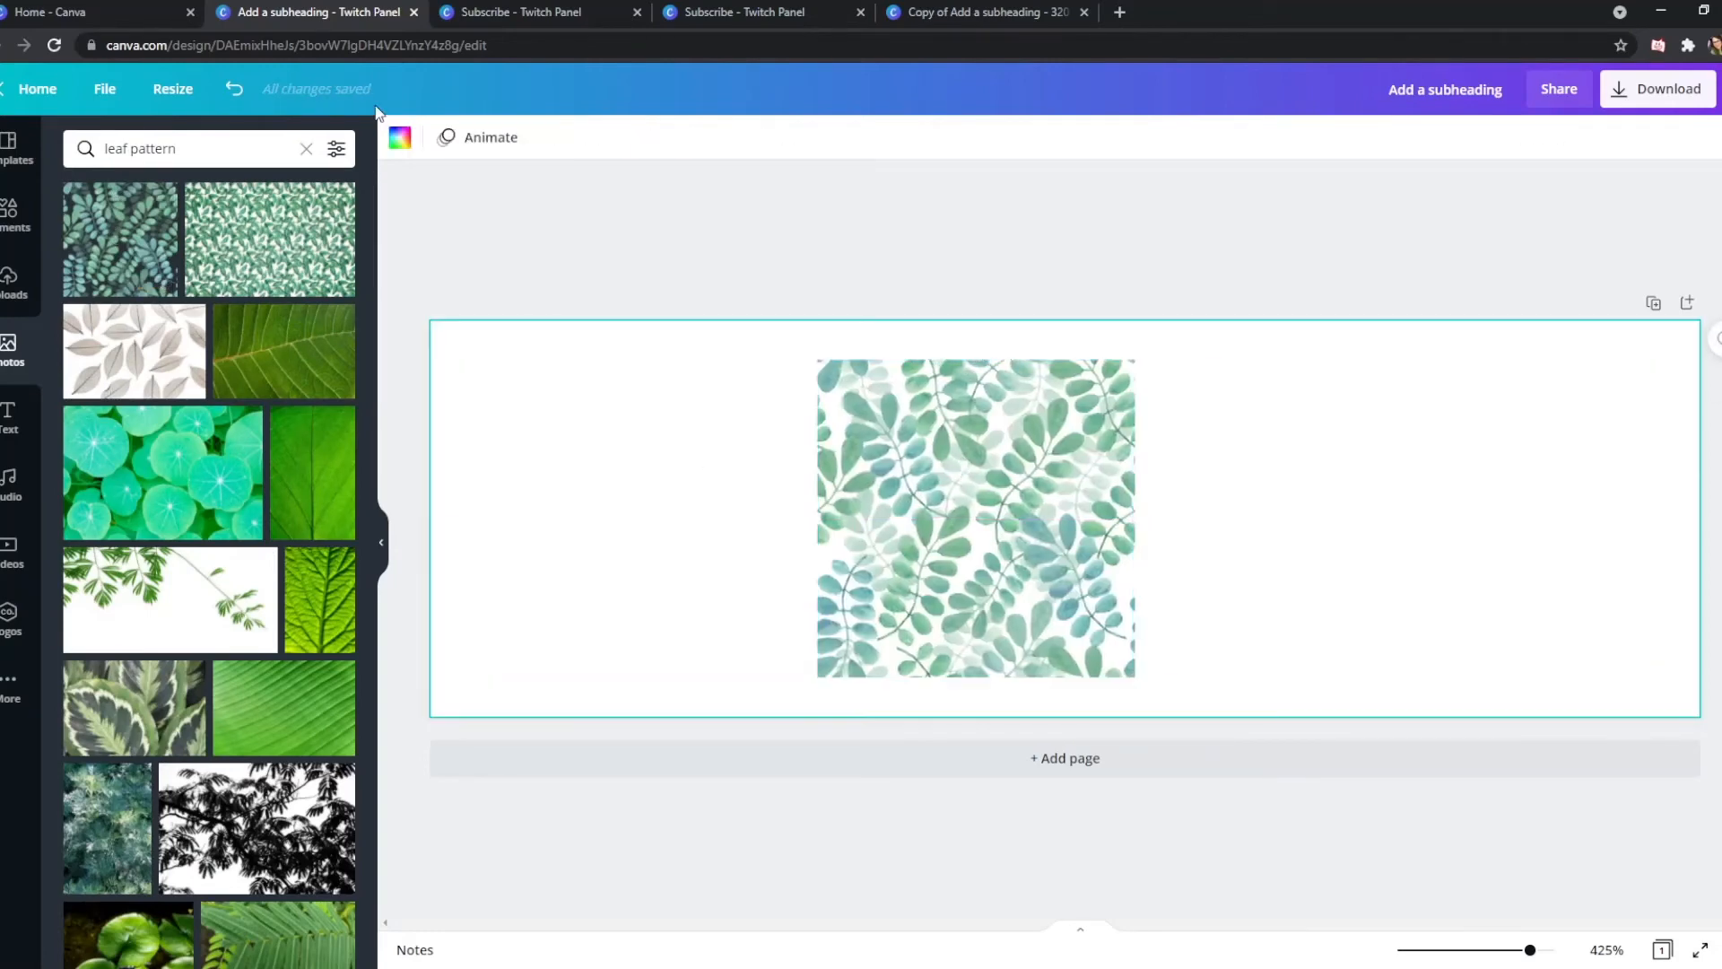
pyautogui.click(400, 138)
pyautogui.click(281, 364)
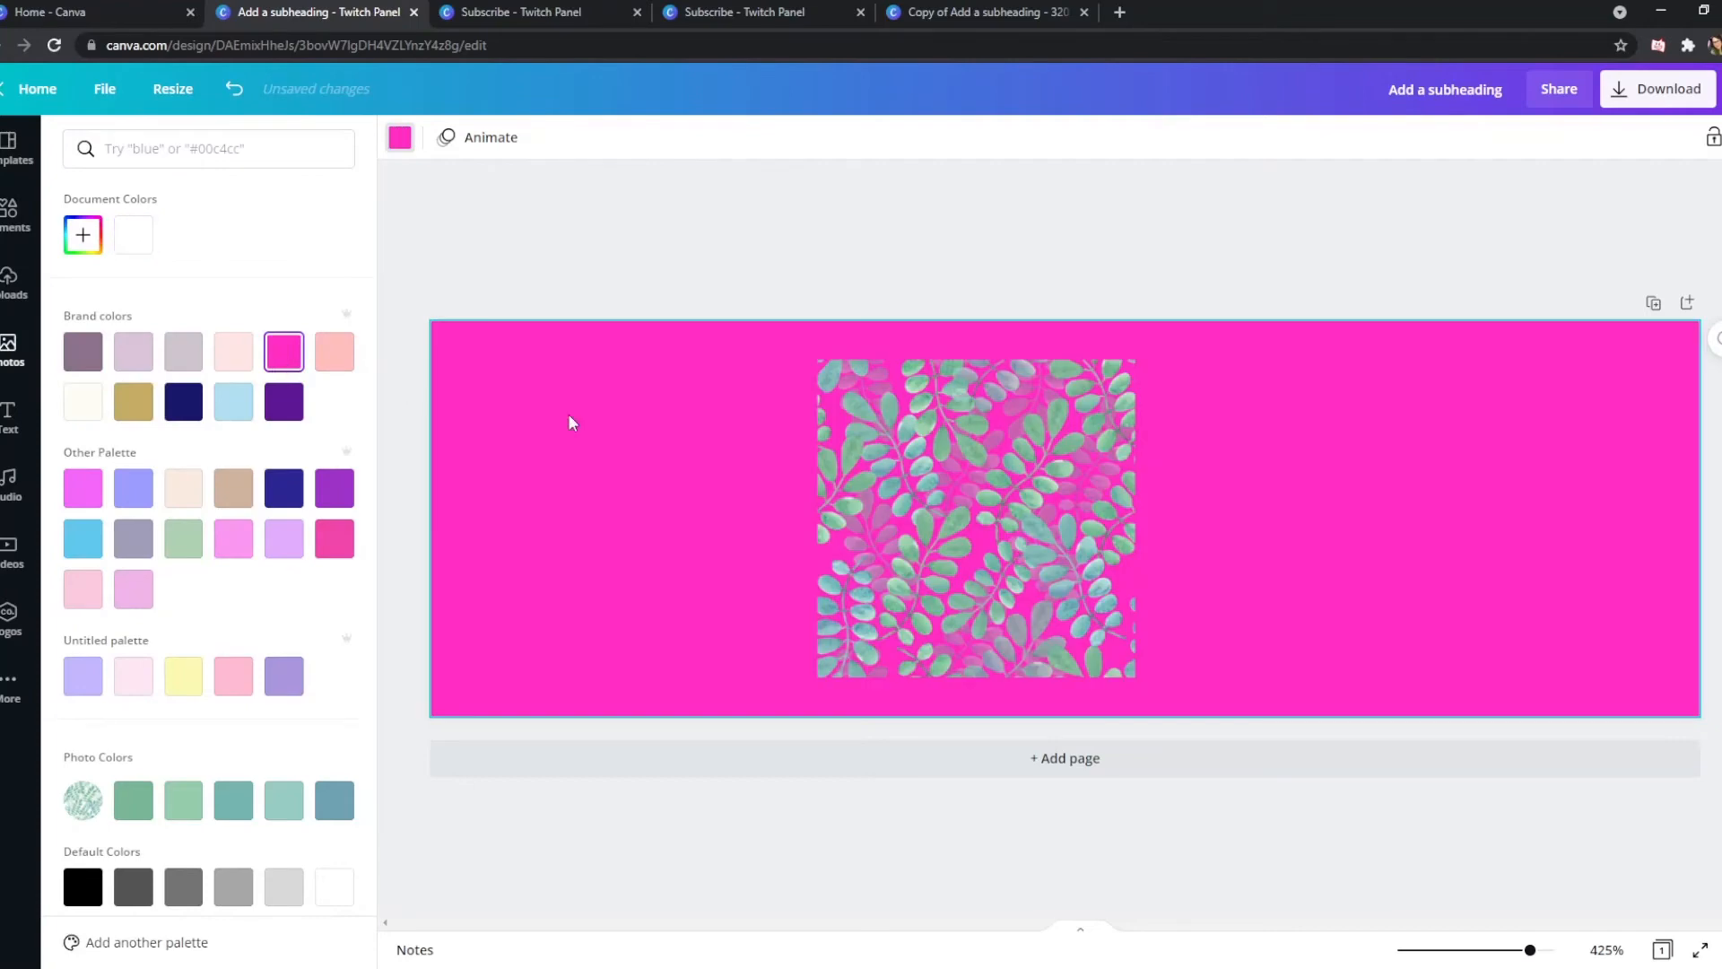
pyautogui.click(121, 237)
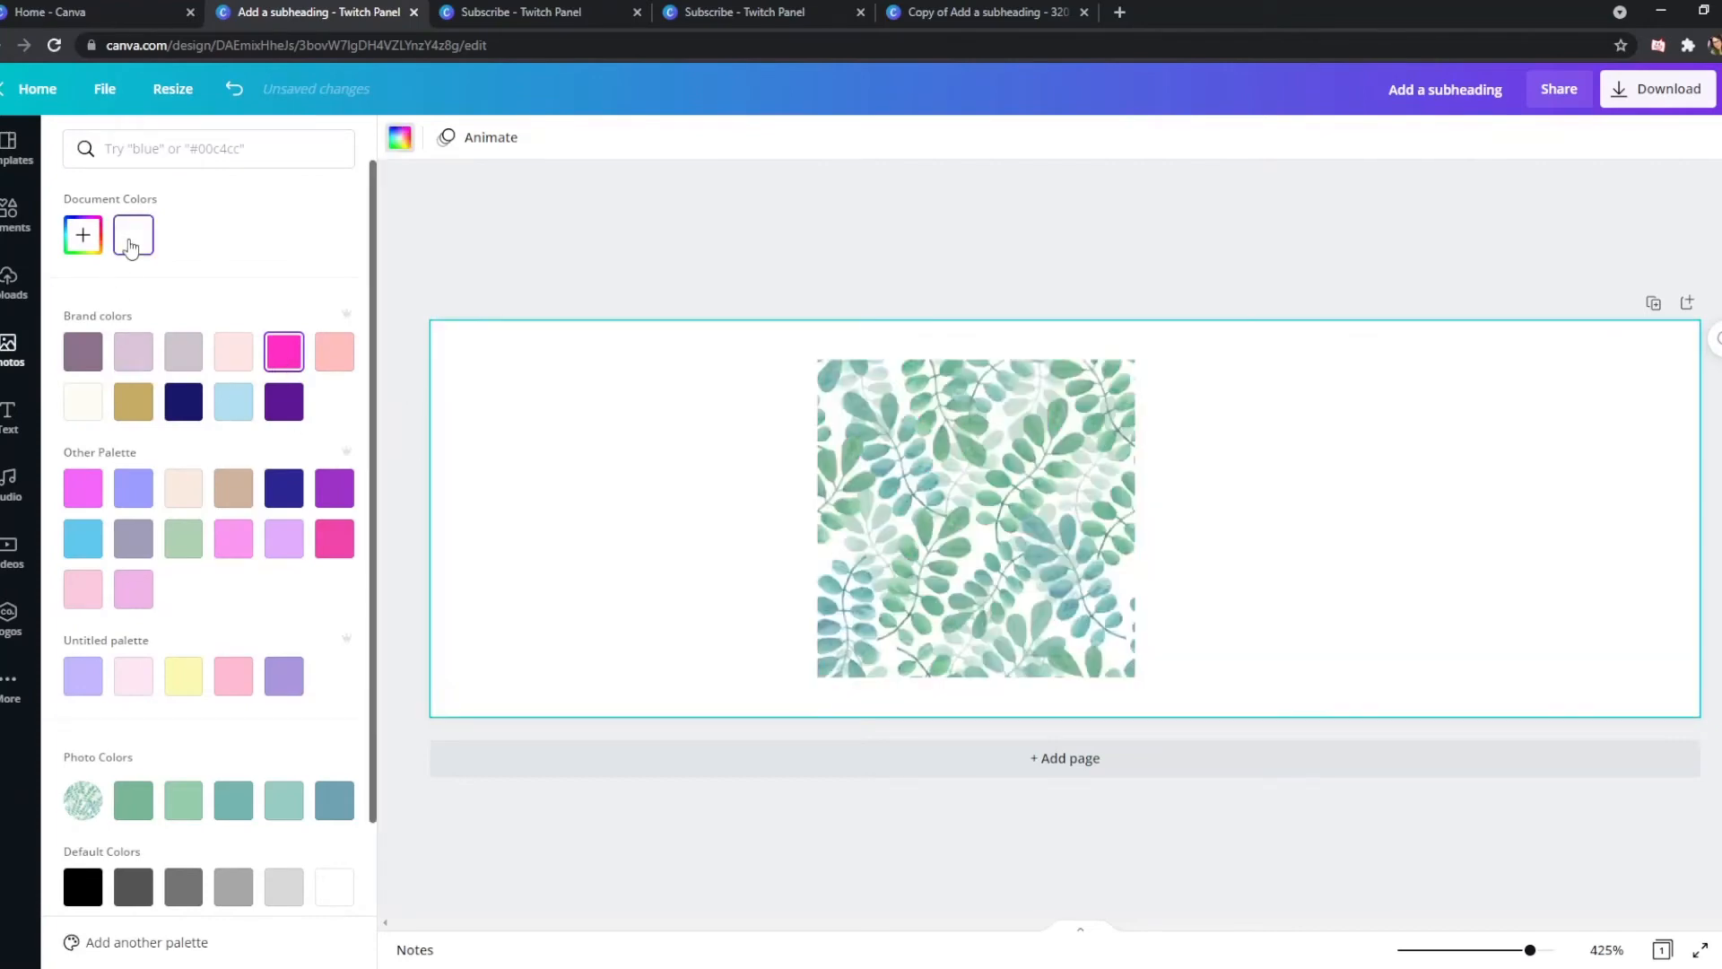
# Move and enlarge the leaf pattern until it fills the whole panel from edge to edge
pyautogui.click(1045, 477)
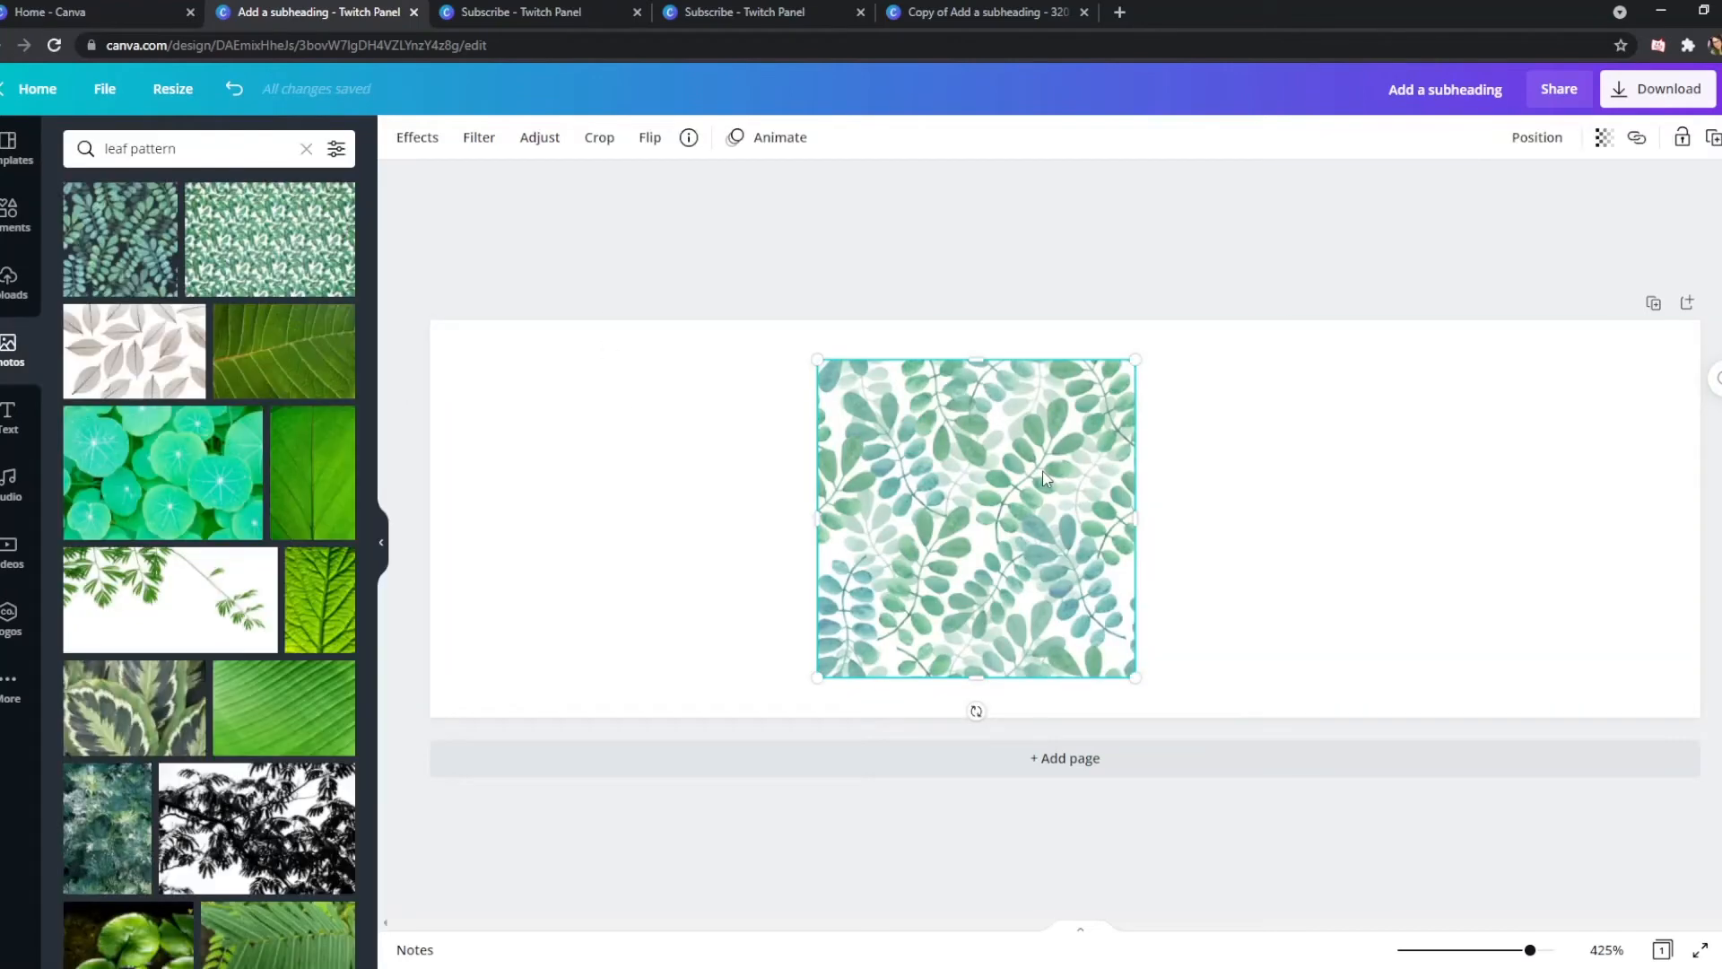
pyautogui.moveTo(982, 489); pyautogui.dragTo(577, 427)
pyautogui.moveTo(729, 619); pyautogui.dragTo(1534, 937)
pyautogui.moveTo(1392, 305); pyautogui.dragTo(1654, 151)
pyautogui.moveTo(1057, 415); pyautogui.dragTo(1089, 429)
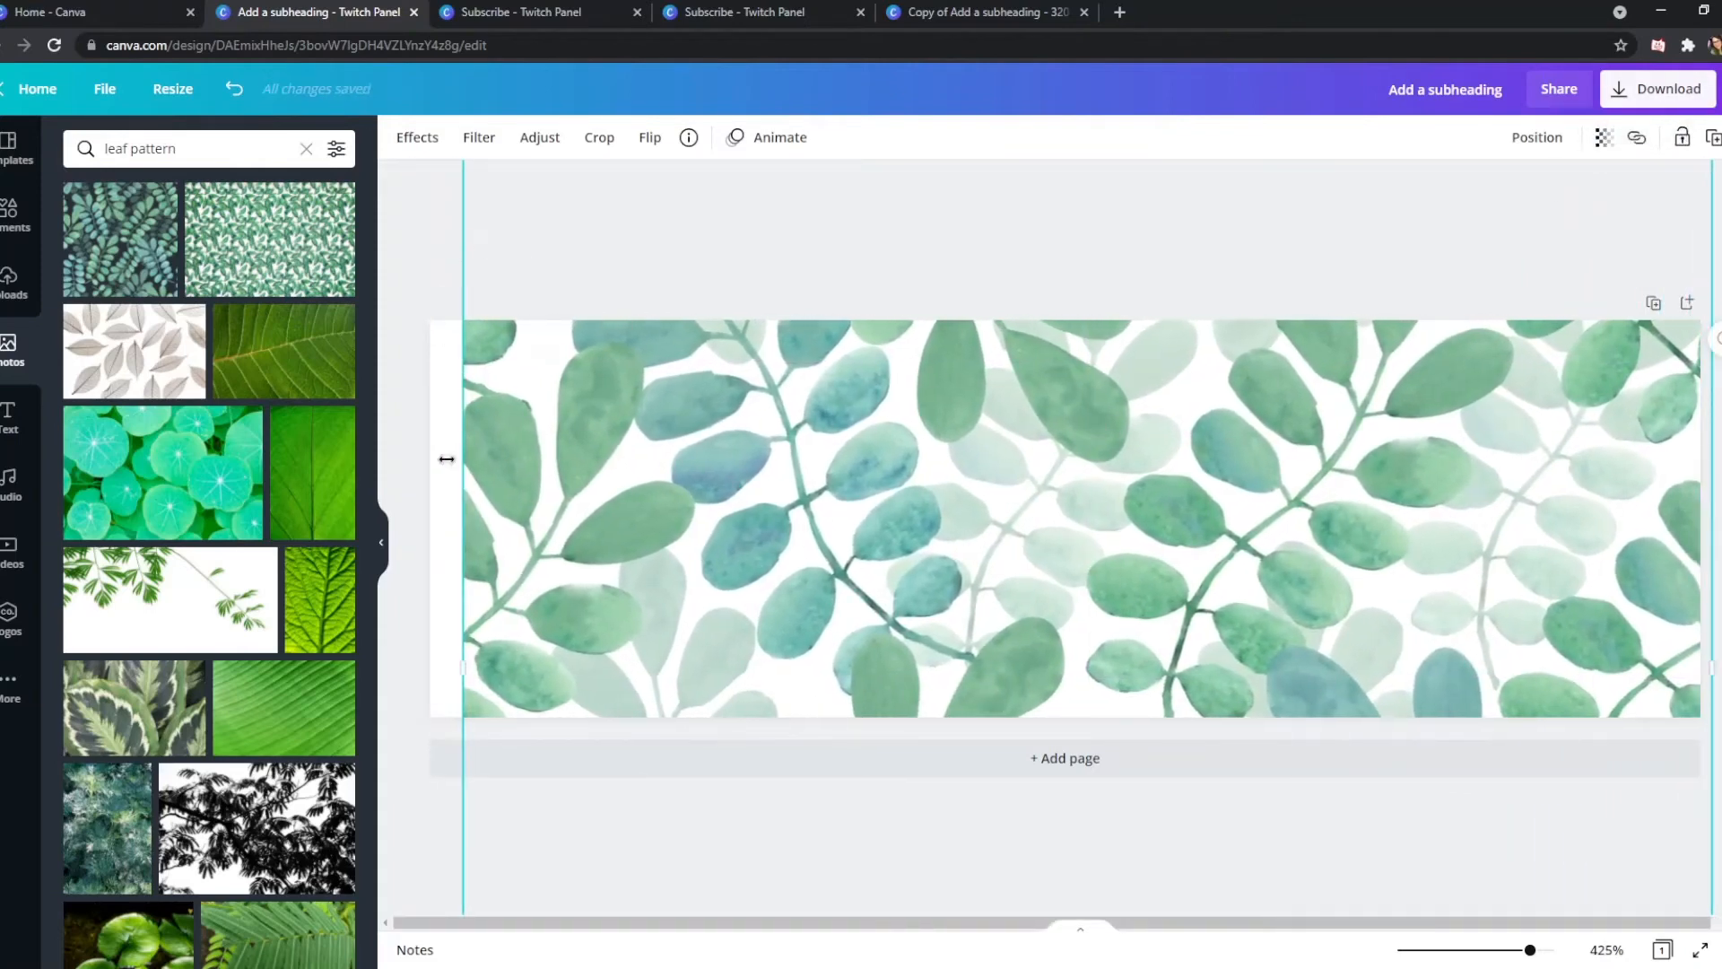
pyautogui.moveTo(462, 668); pyautogui.dragTo(415, 665)
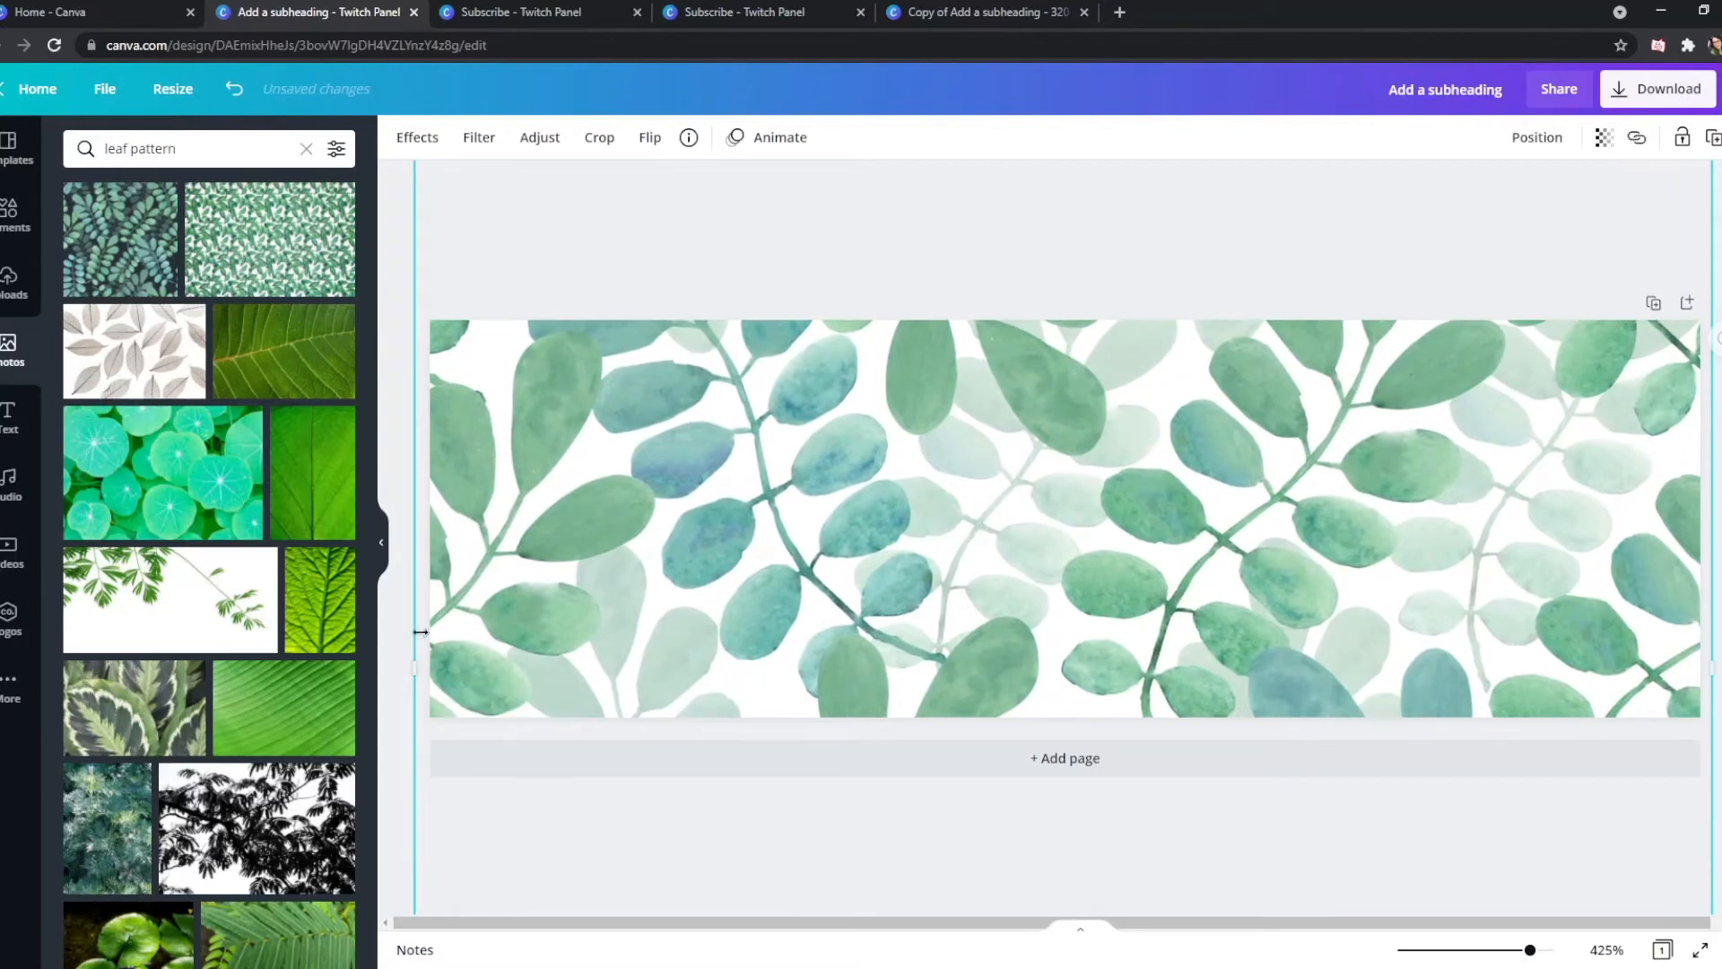
pyautogui.click(401, 309)
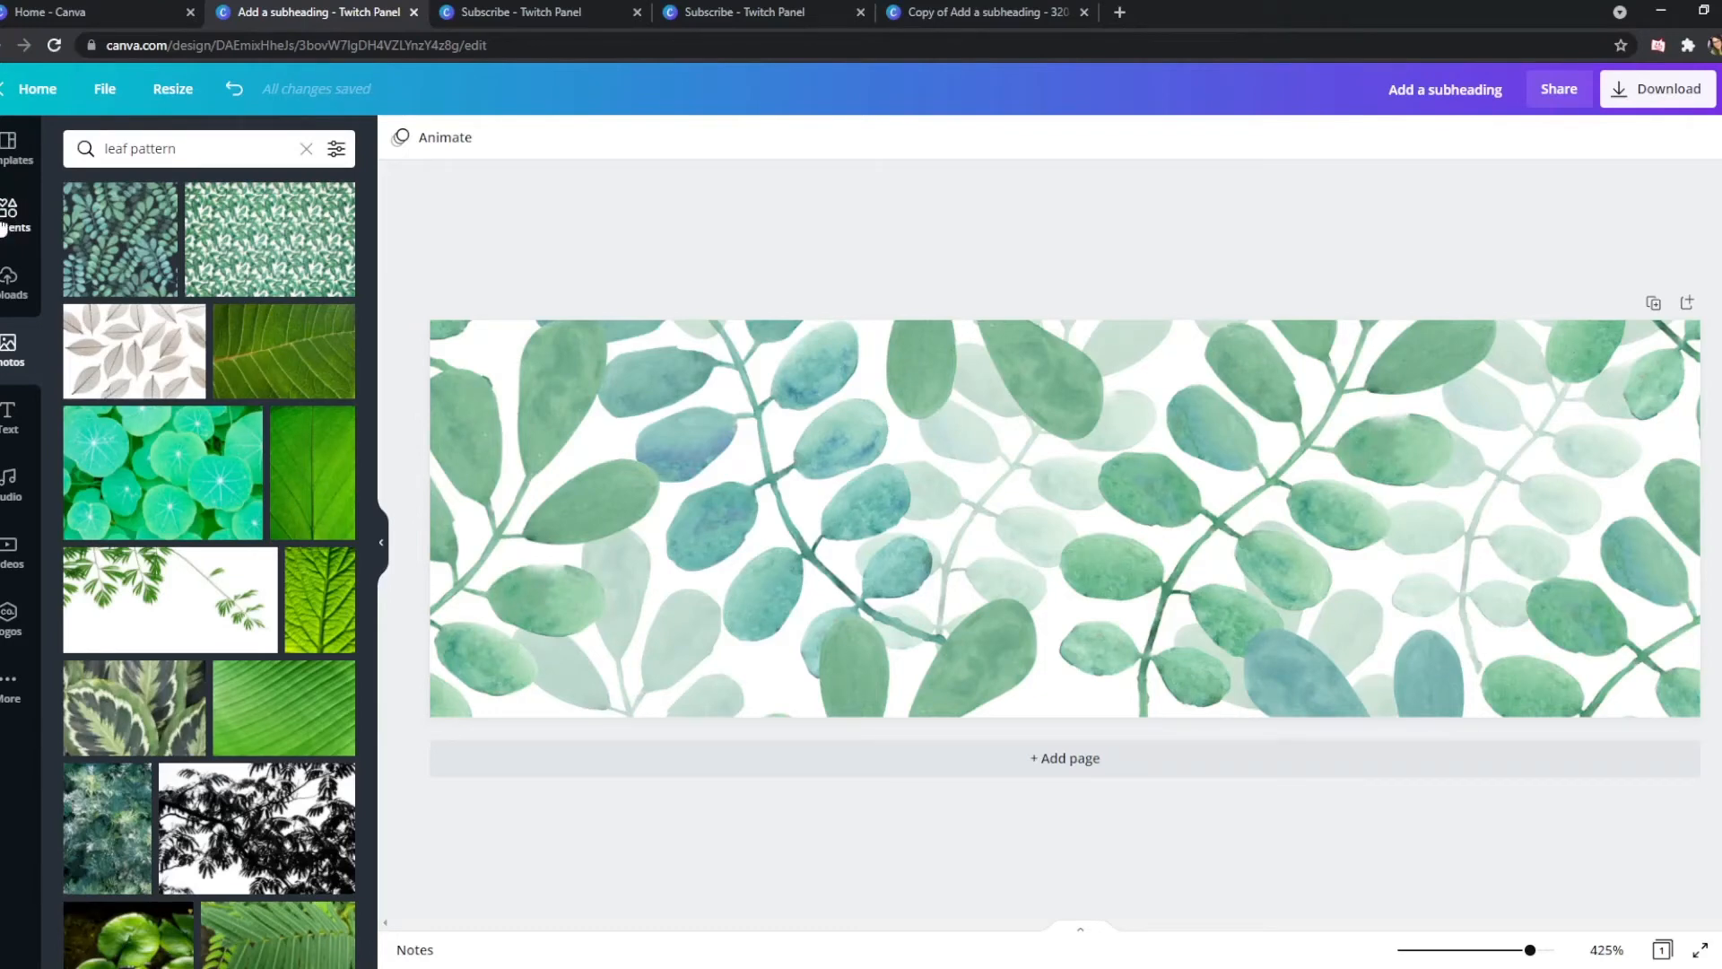
# Search the elements for frame and add the circular frame over the leaf pattern
pyautogui.click(8, 215)
pyautogui.click(247, 149)
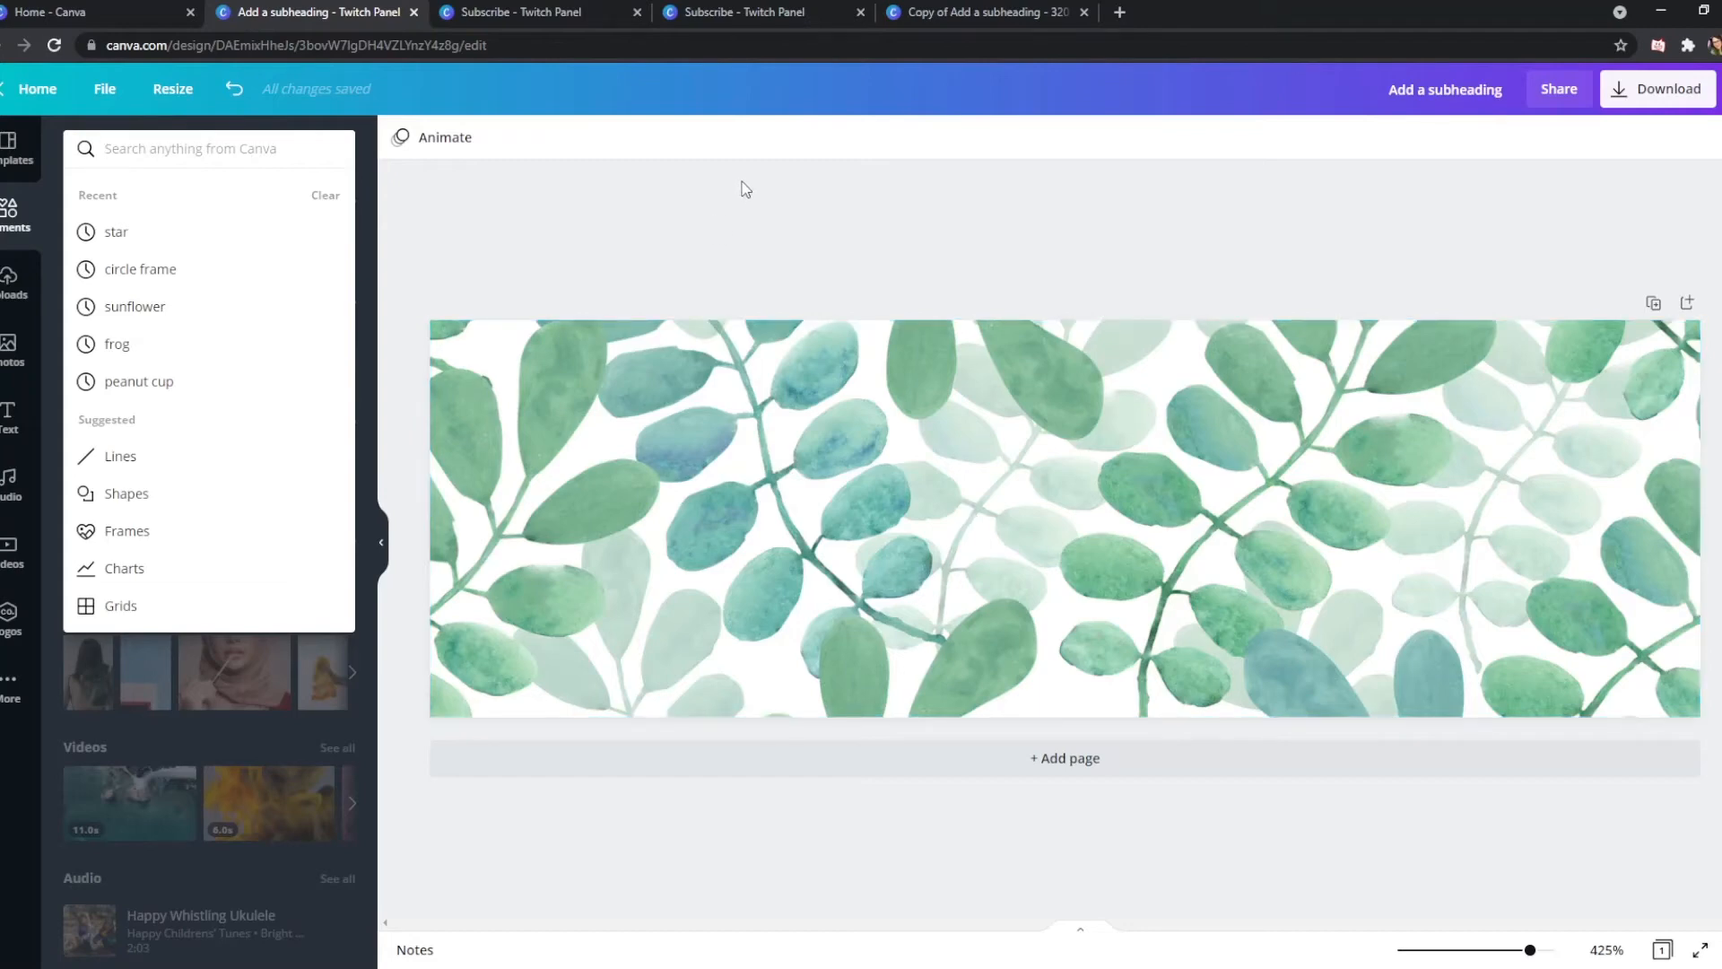
pyautogui.write('frame')
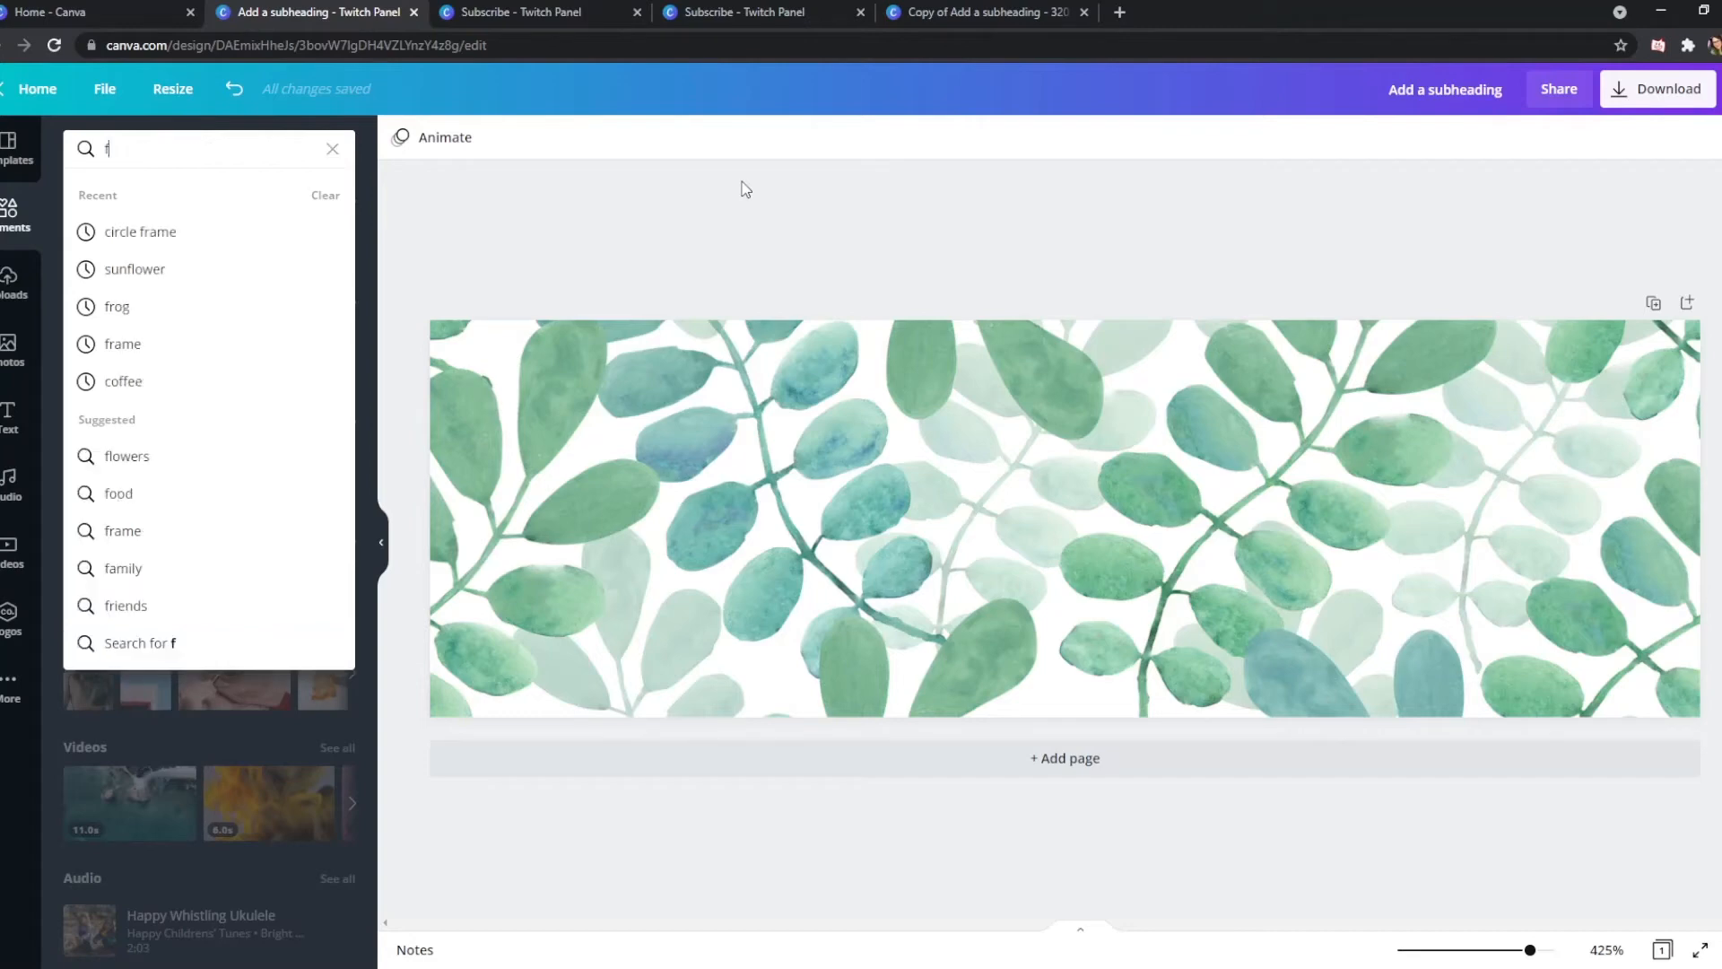
pyautogui.press('Return')
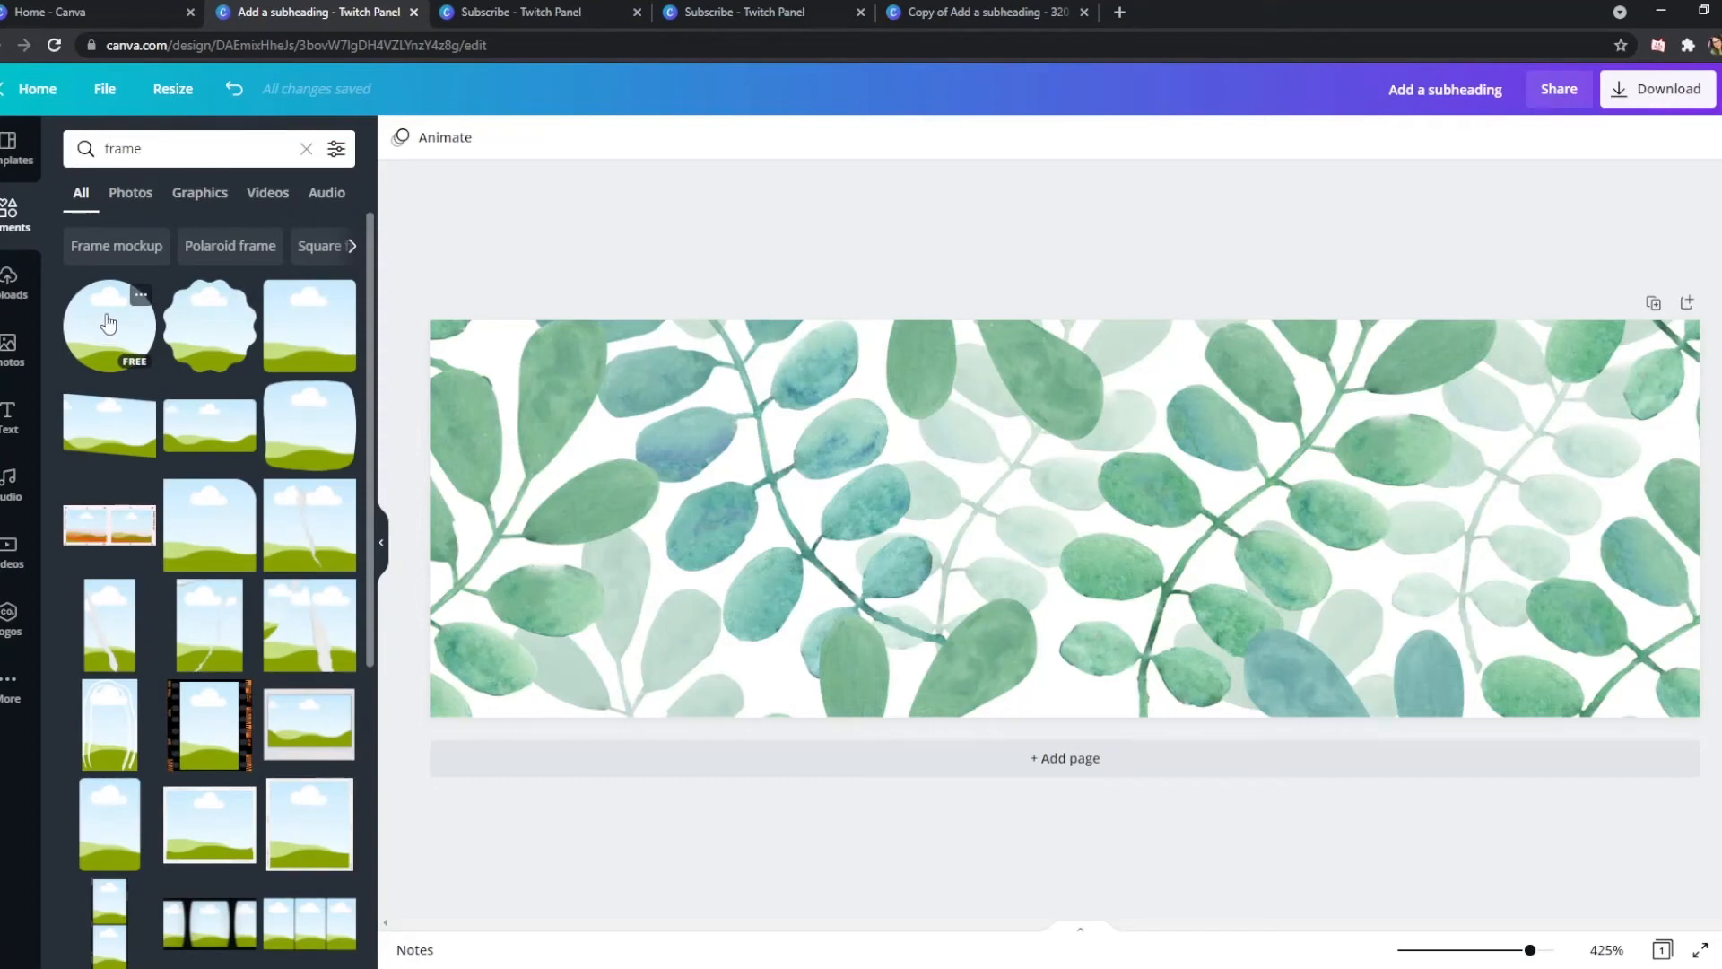
pyautogui.moveTo(108, 323); pyautogui.dragTo(764, 503)
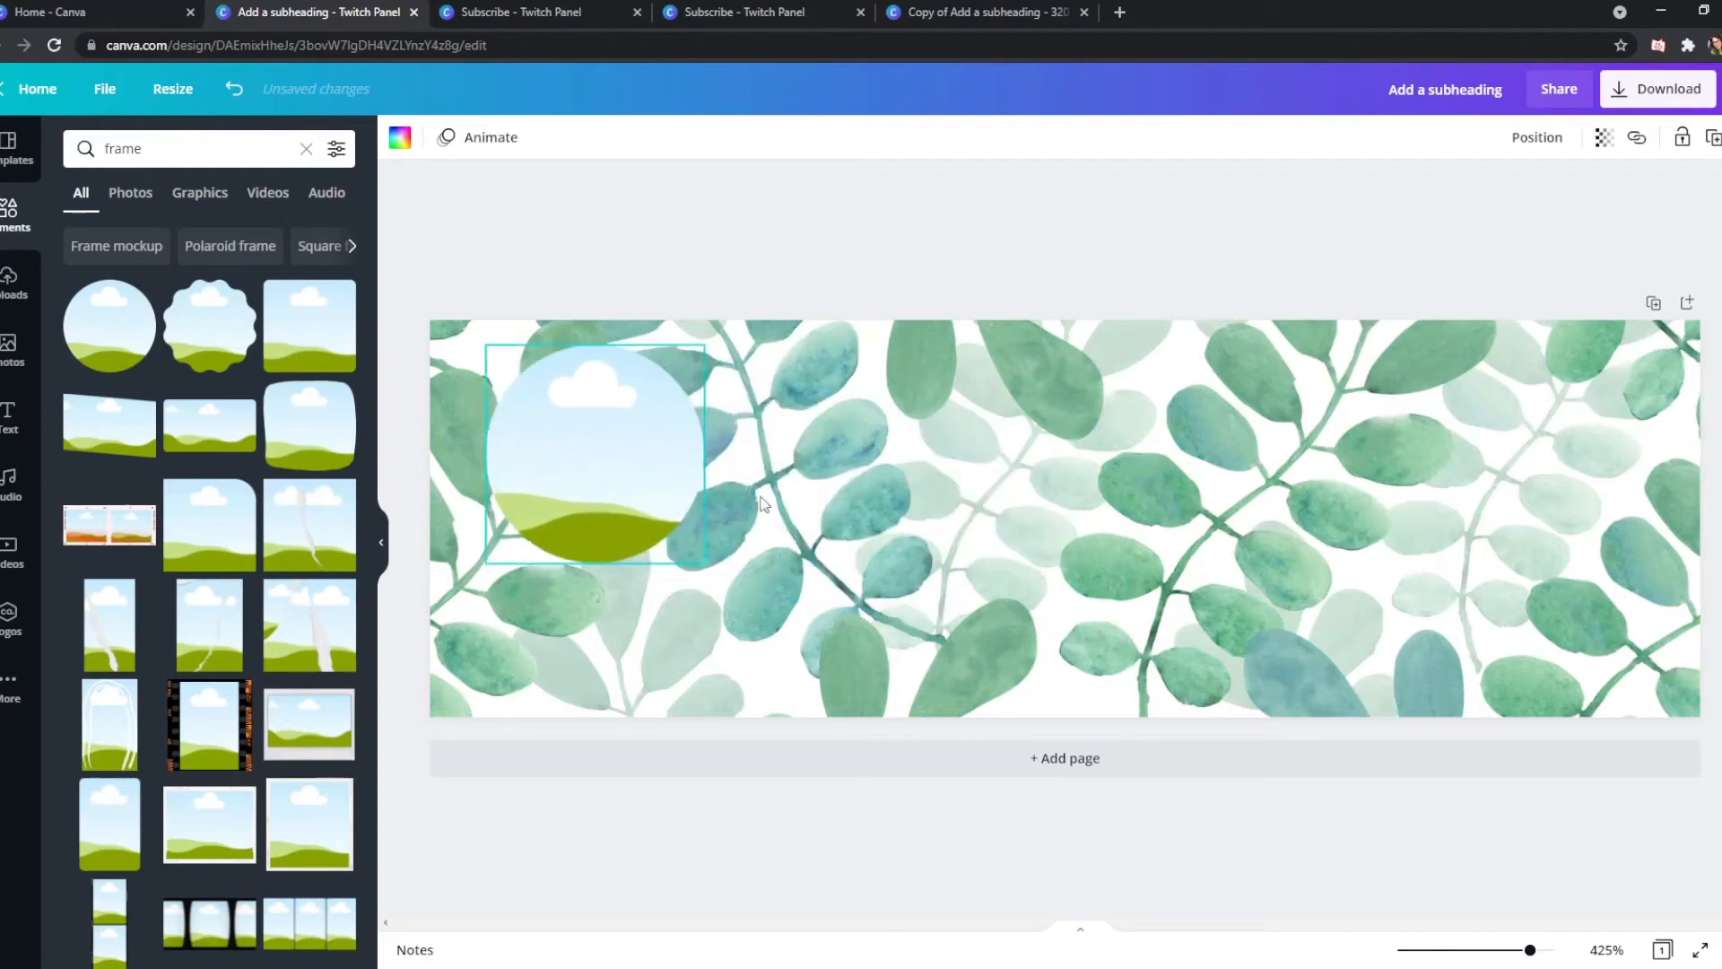
# Enlarge the circular frame beyond the panel's height and shift it so it partly overhangs the panel's left edge
pyautogui.moveTo(704, 563); pyautogui.dragTo(923, 783)
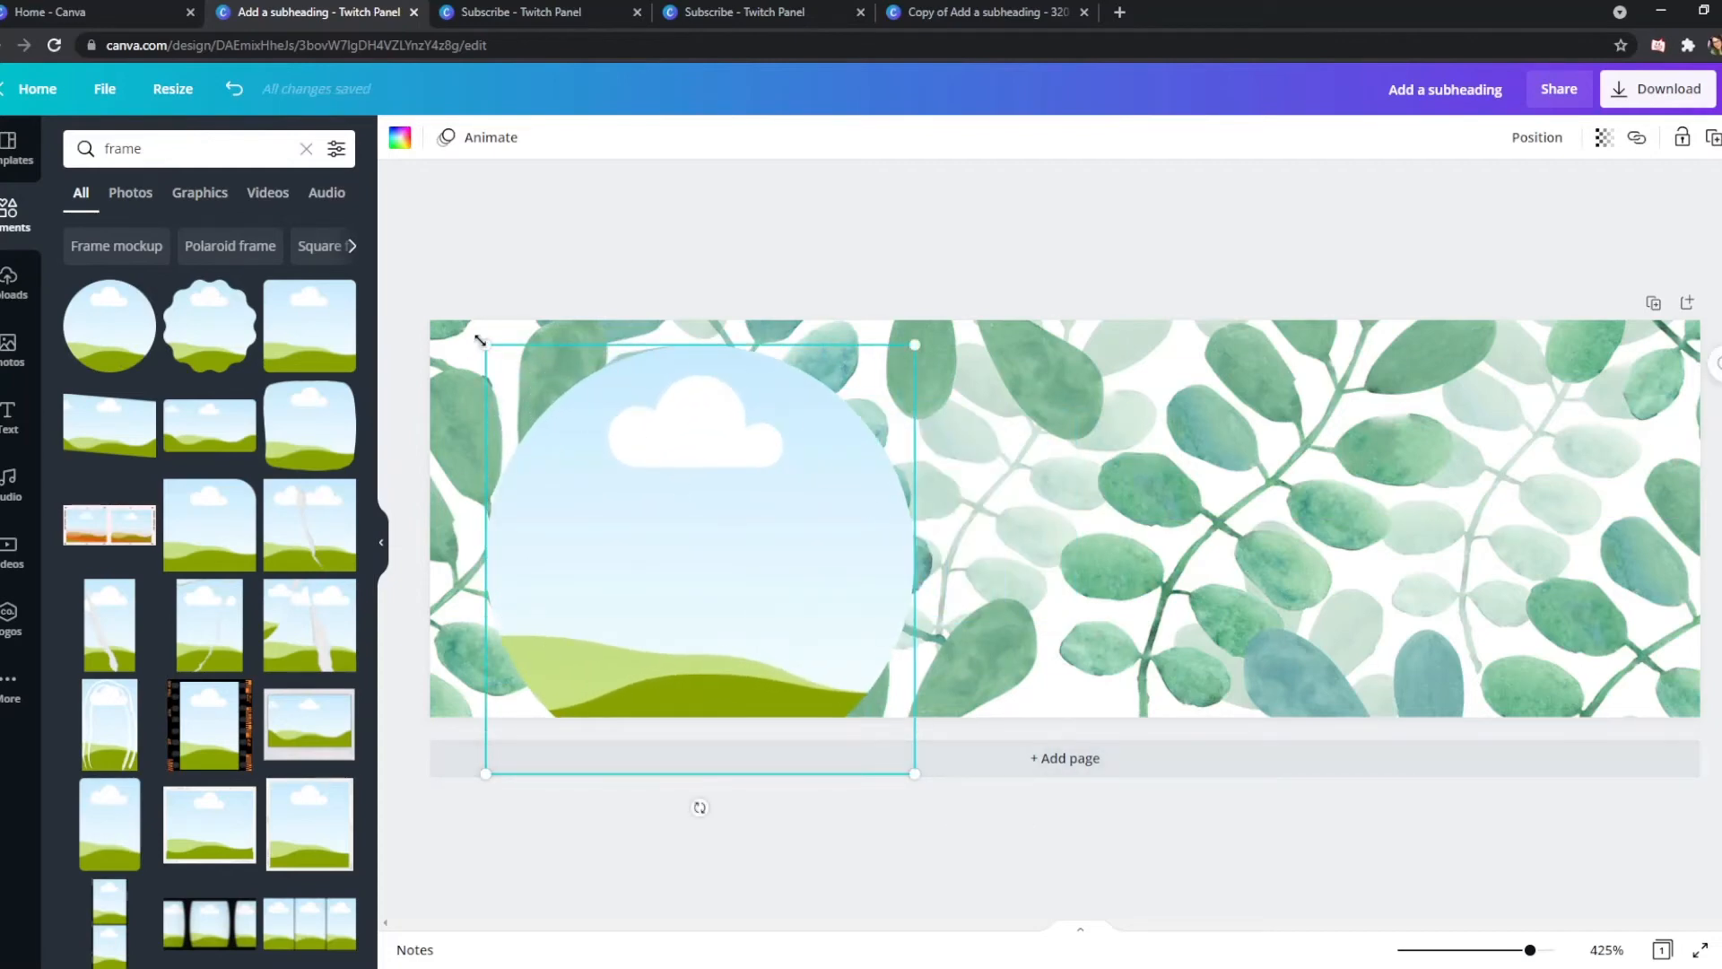
pyautogui.moveTo(480, 341); pyautogui.dragTo(368, 212)
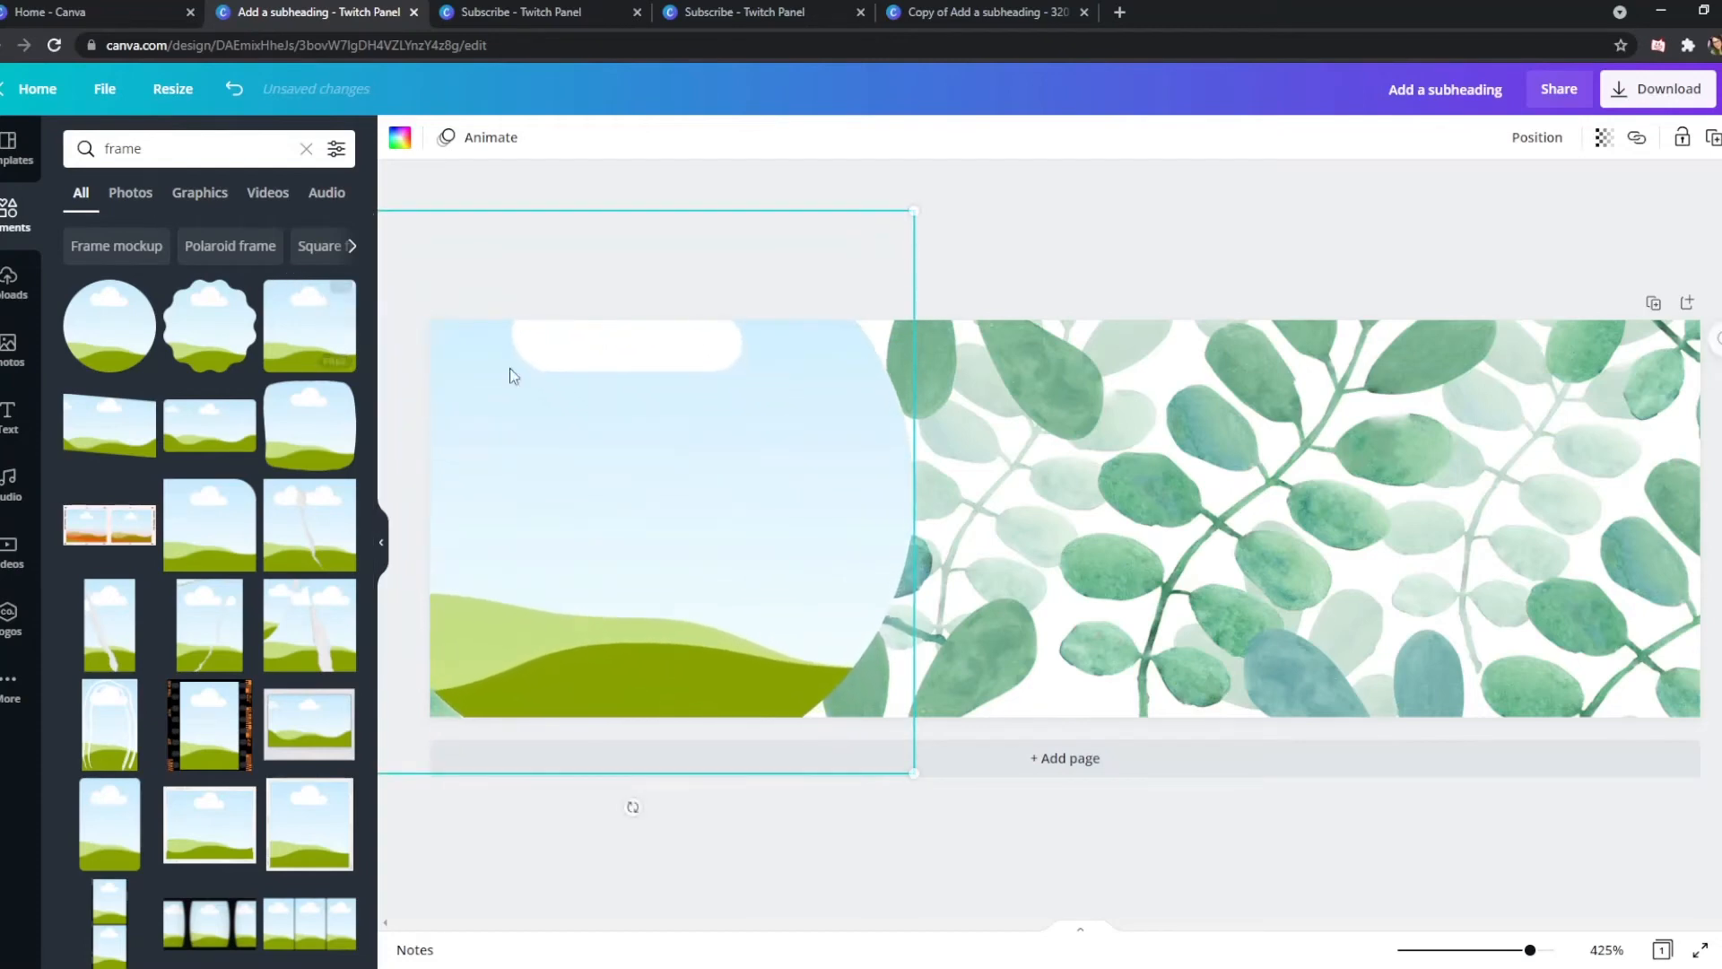
pyautogui.moveTo(780, 502); pyautogui.dragTo(734, 507)
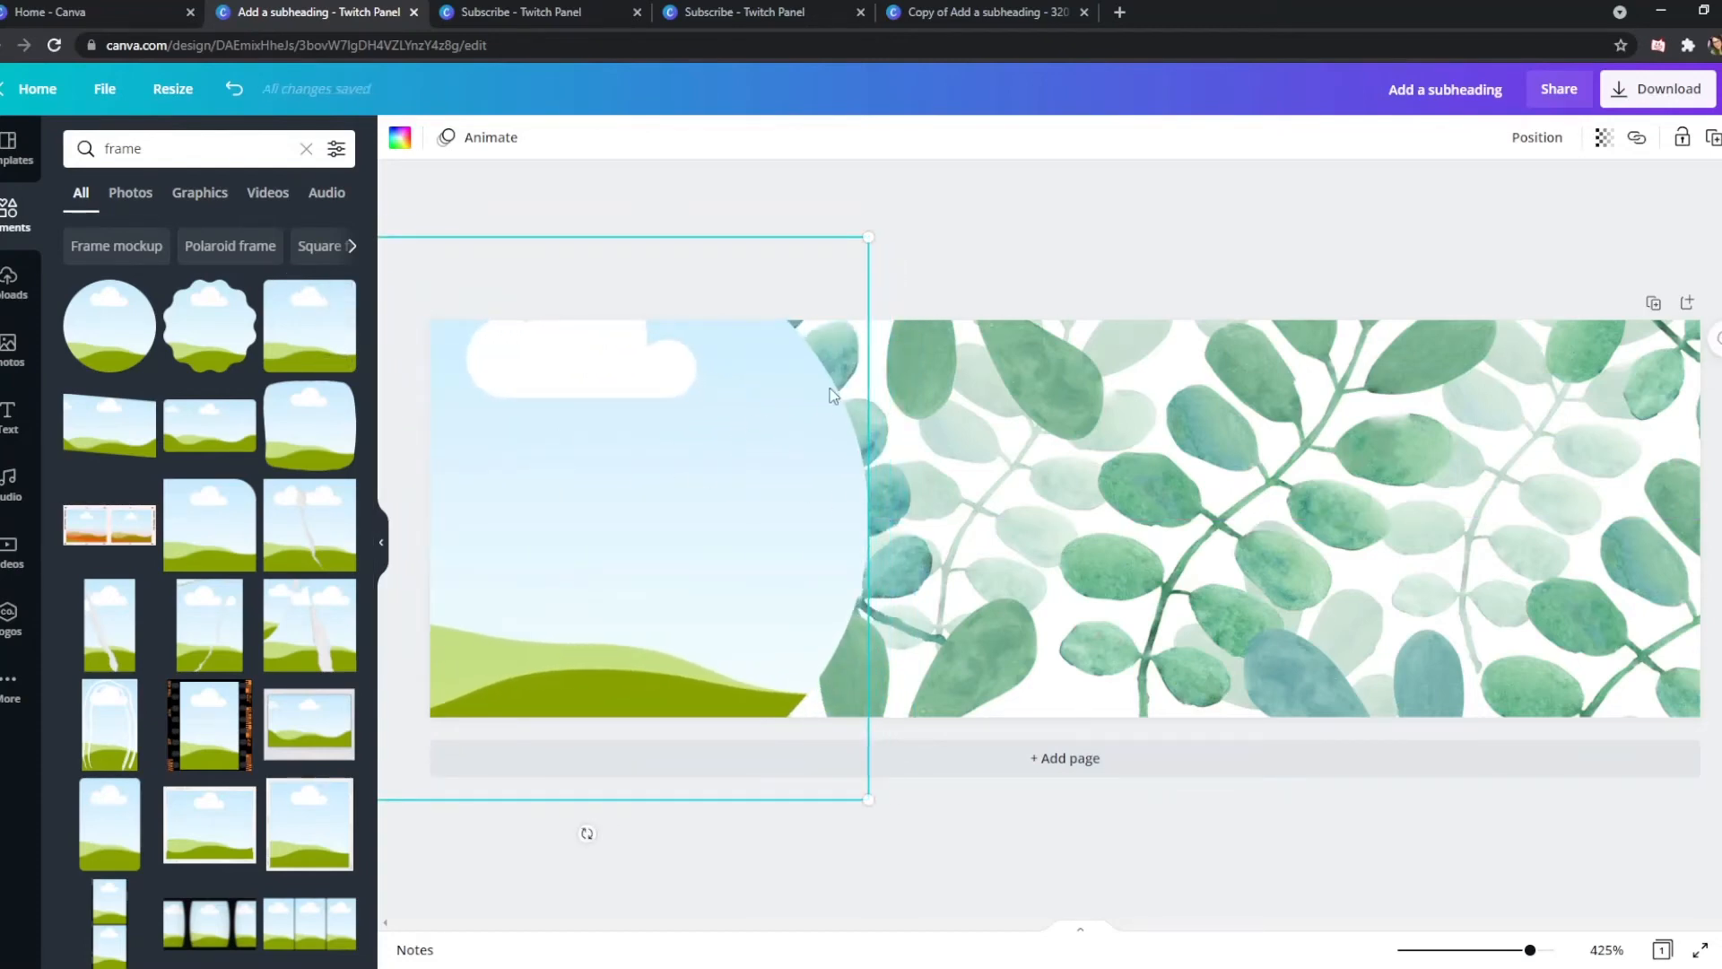
# Browse the frame search results for other available frame shapes
pyautogui.scroll(-8, 218, 696)
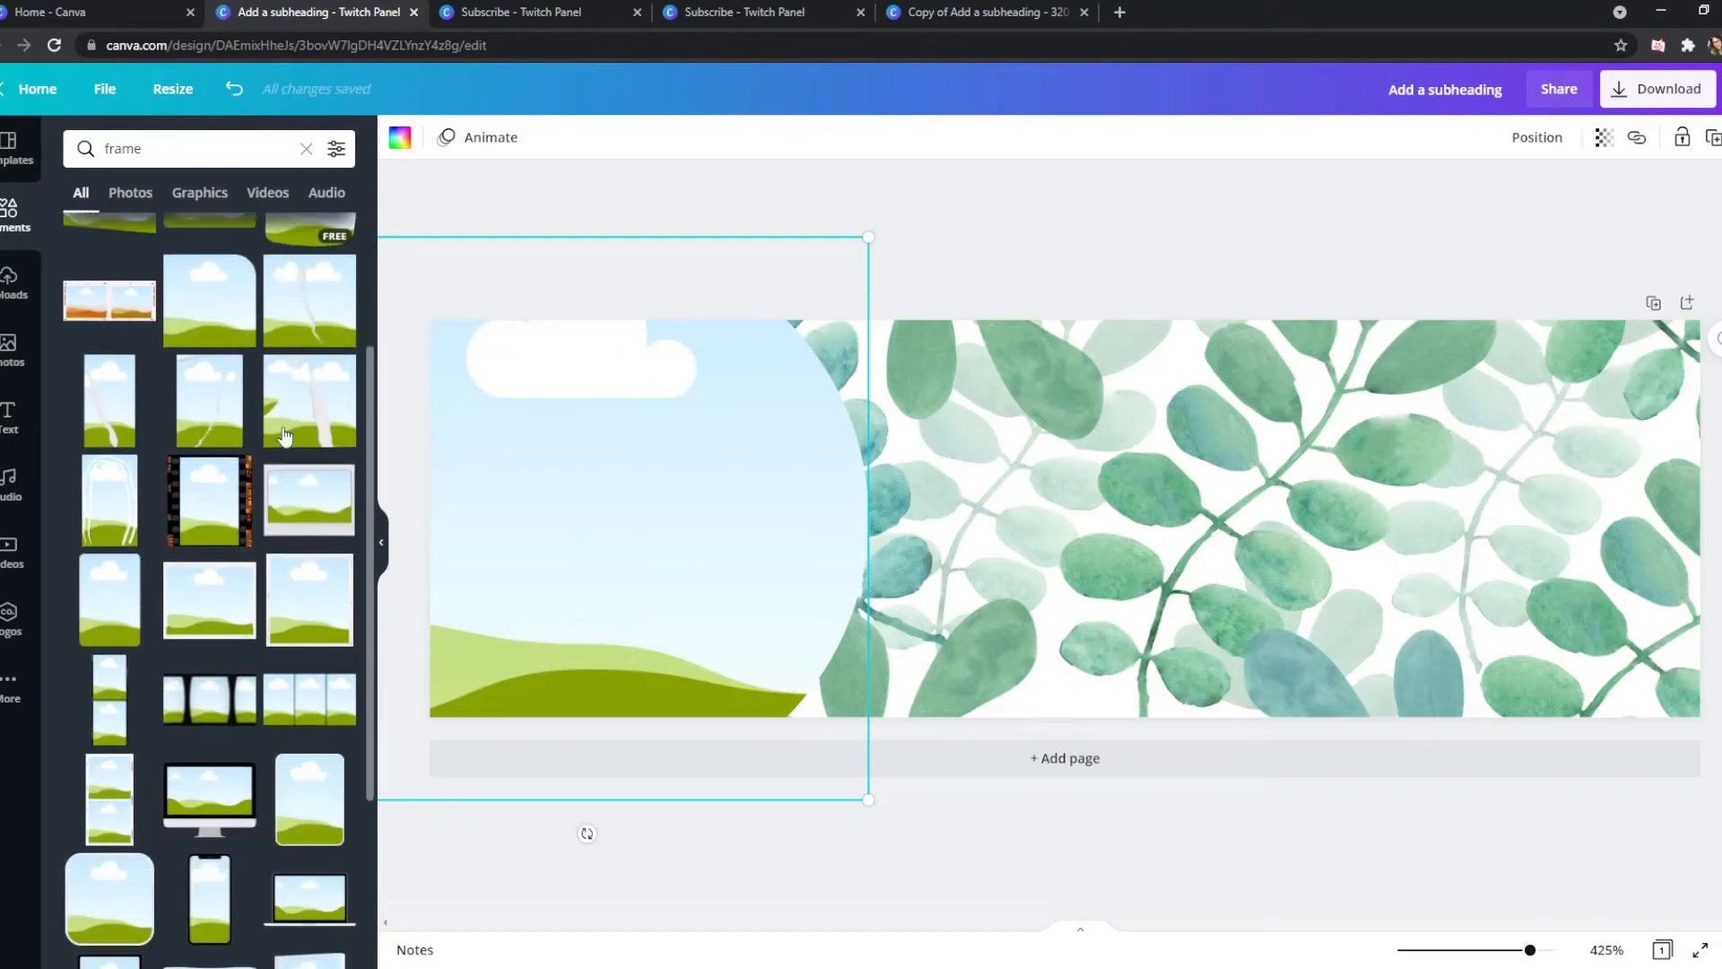
pyautogui.scroll(-5, 218, 697)
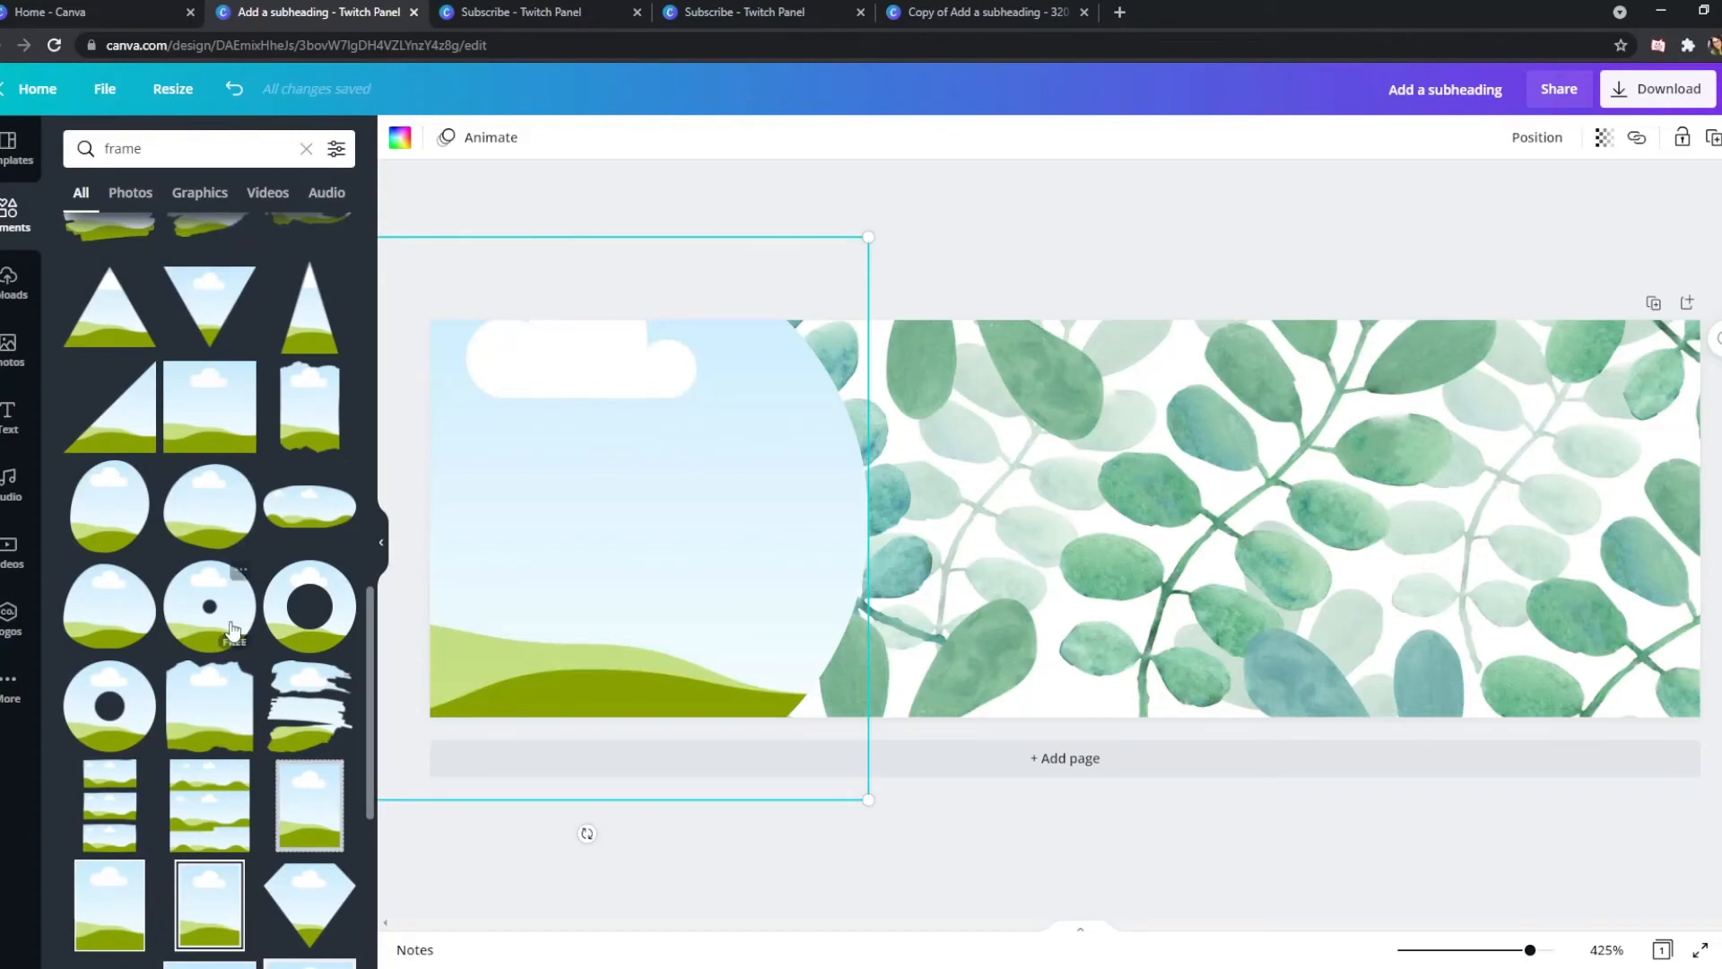
pyautogui.scroll(-15, 228, 633)
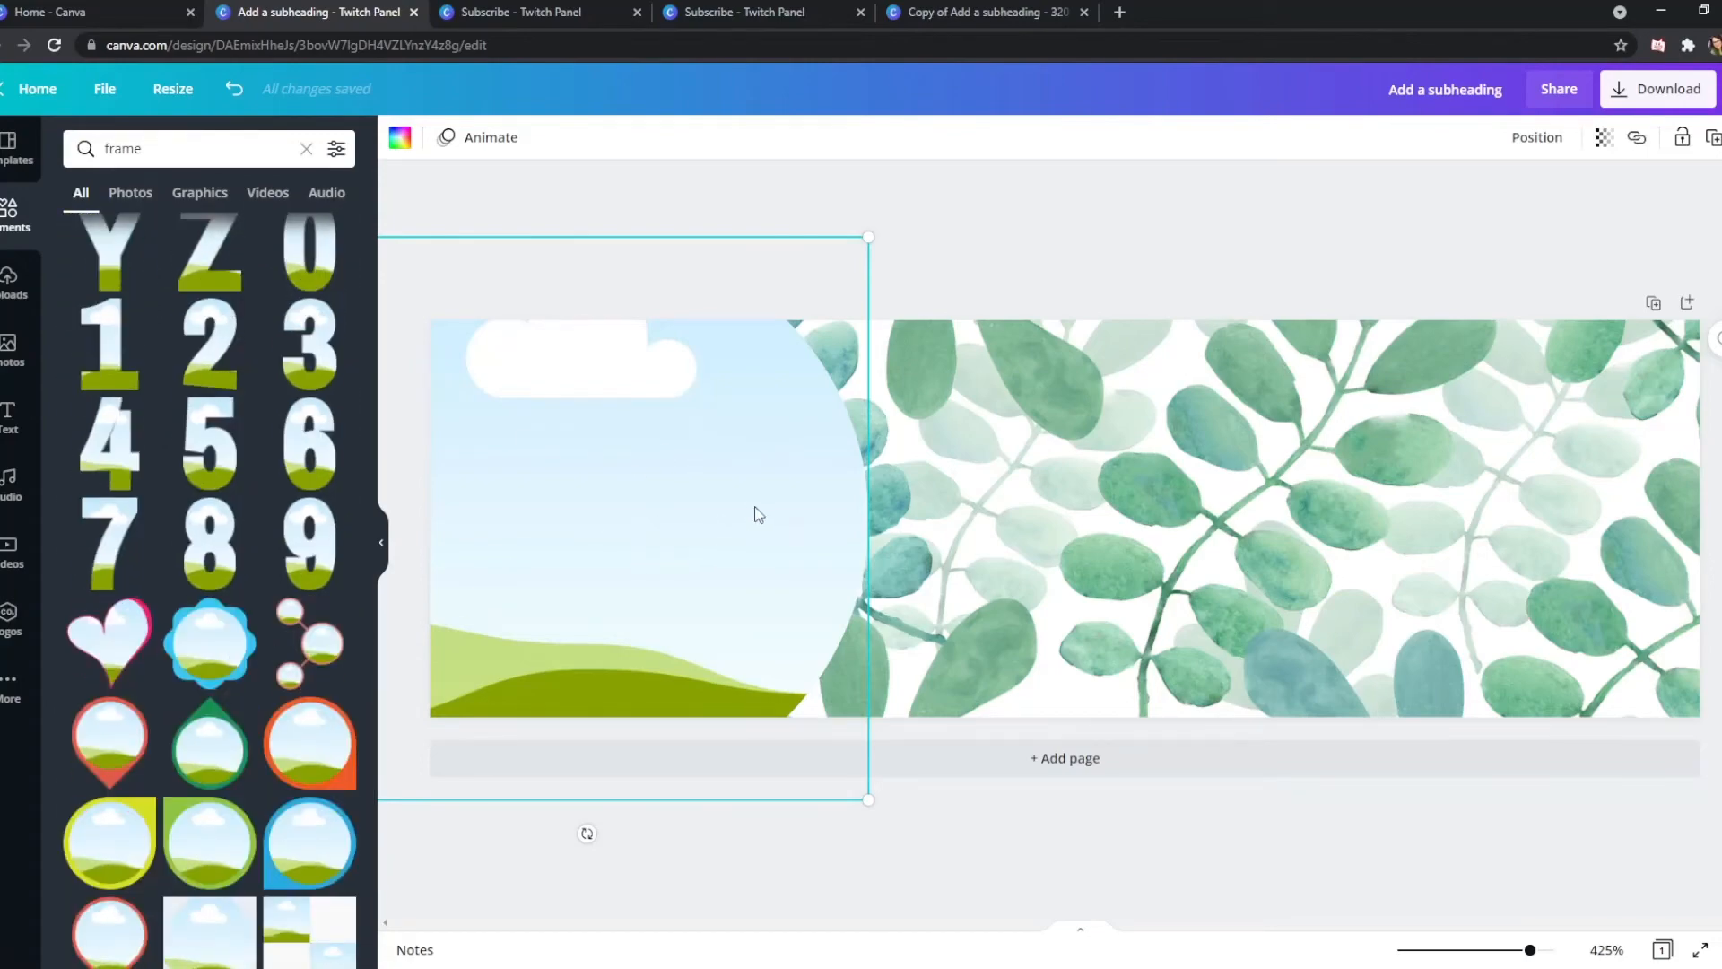
pyautogui.scroll(20, 238, 592)
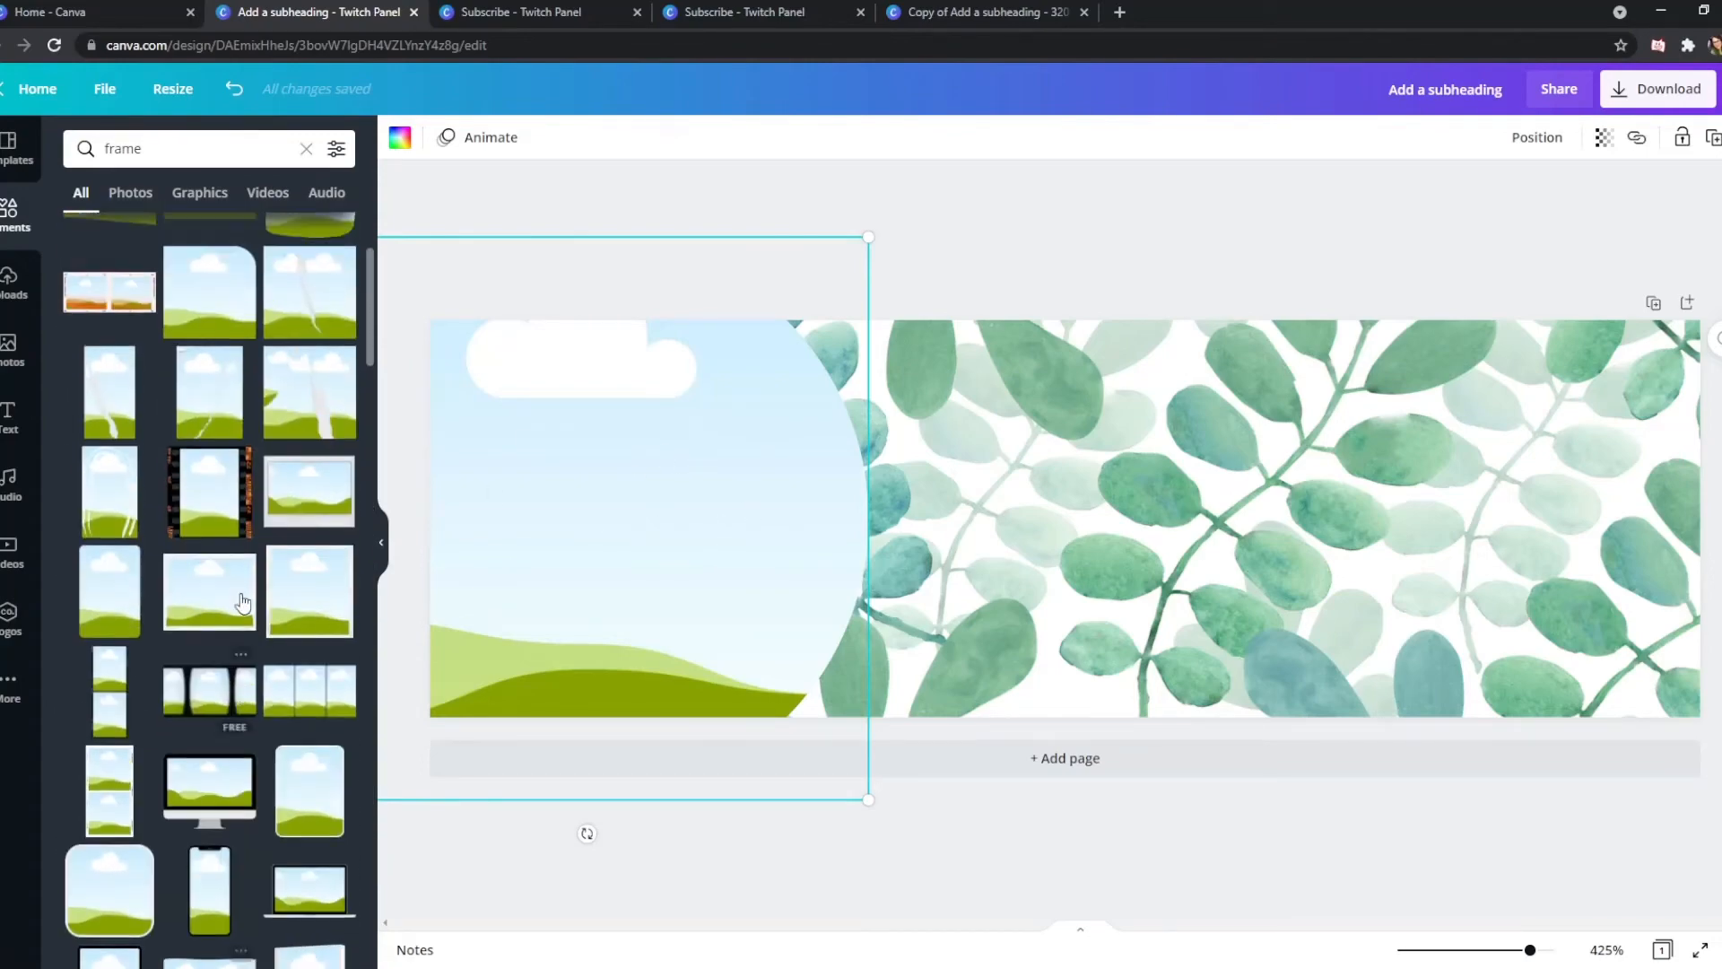
pyautogui.scroll(3, 242, 601)
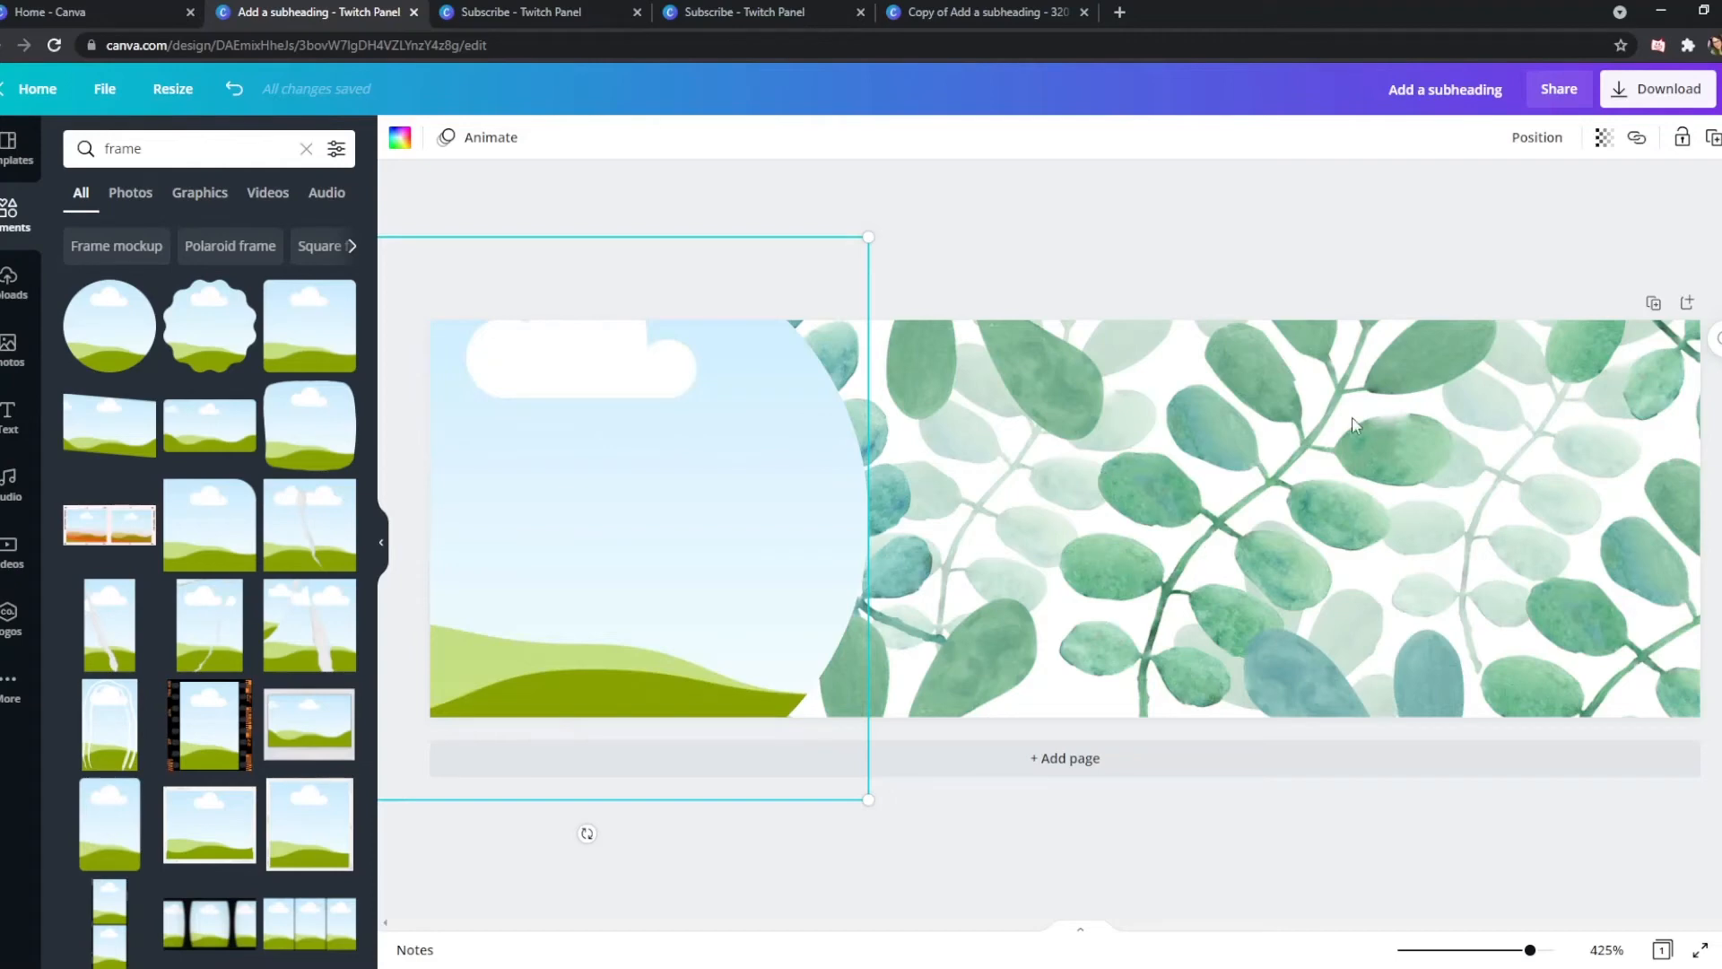
# Fine-tune the circular frame's size and shift it so it still overhangs the panel's left edge
pyautogui.moveTo(866, 245); pyautogui.dragTo(815, 295)
pyautogui.moveTo(640, 484); pyautogui.dragTo(673, 449)
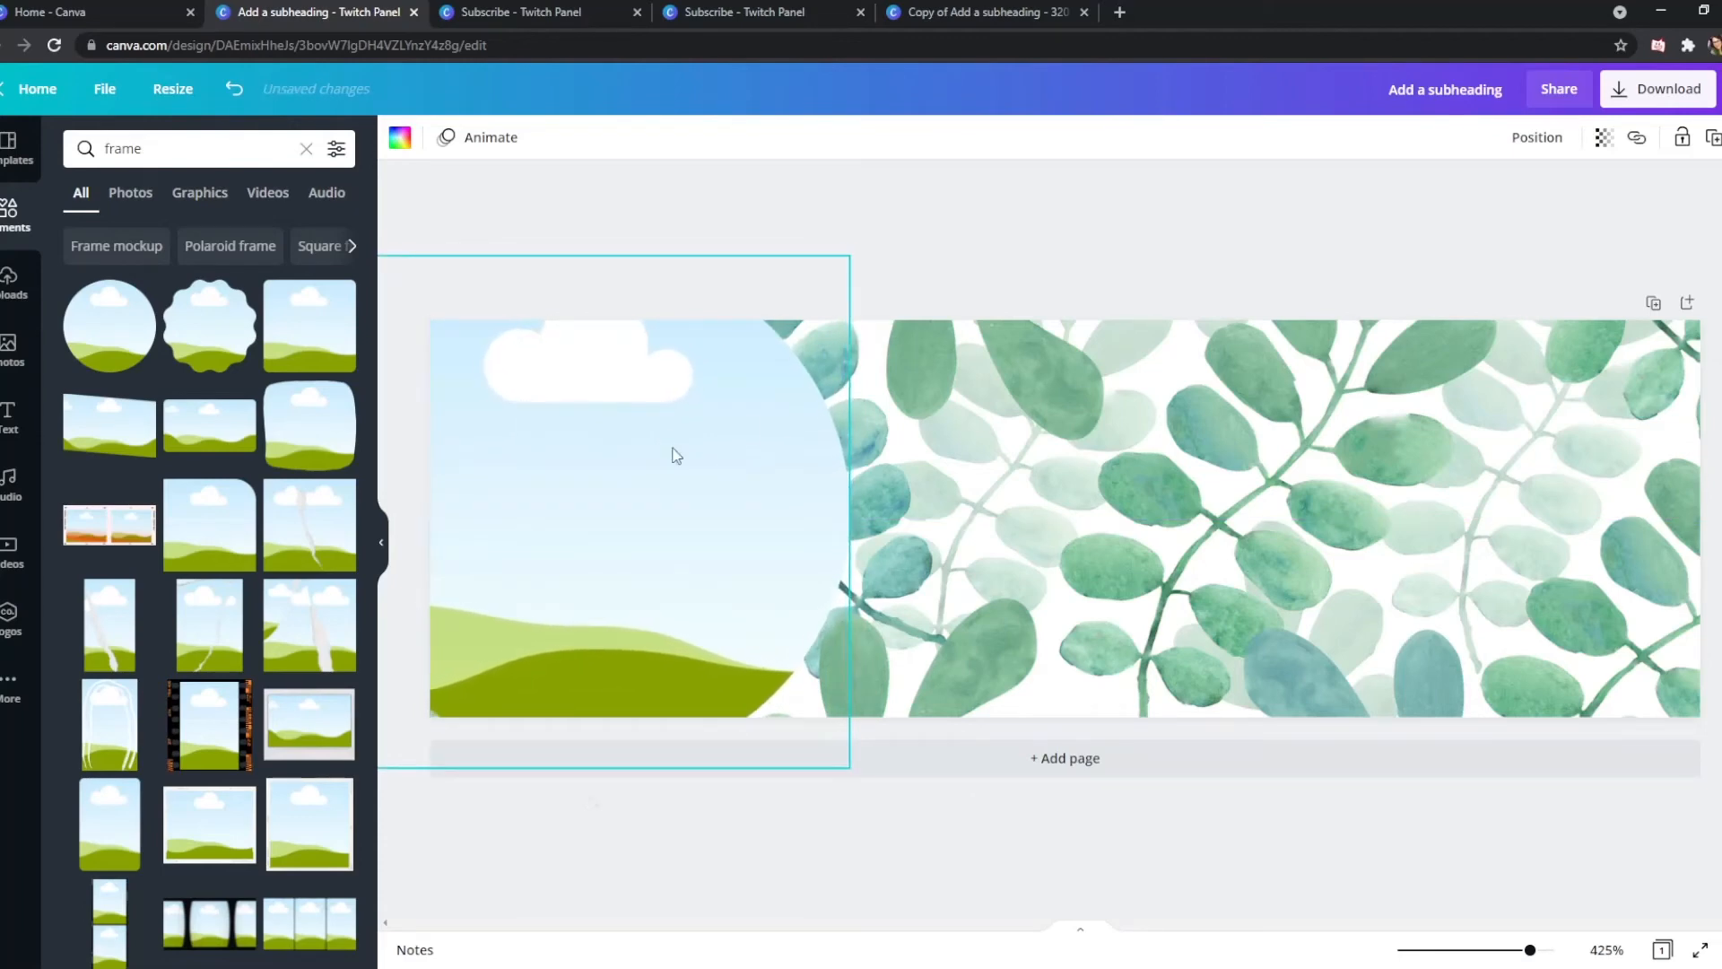
pyautogui.click(968, 240)
# Search the photo library for succulent
pyautogui.click(10, 349)
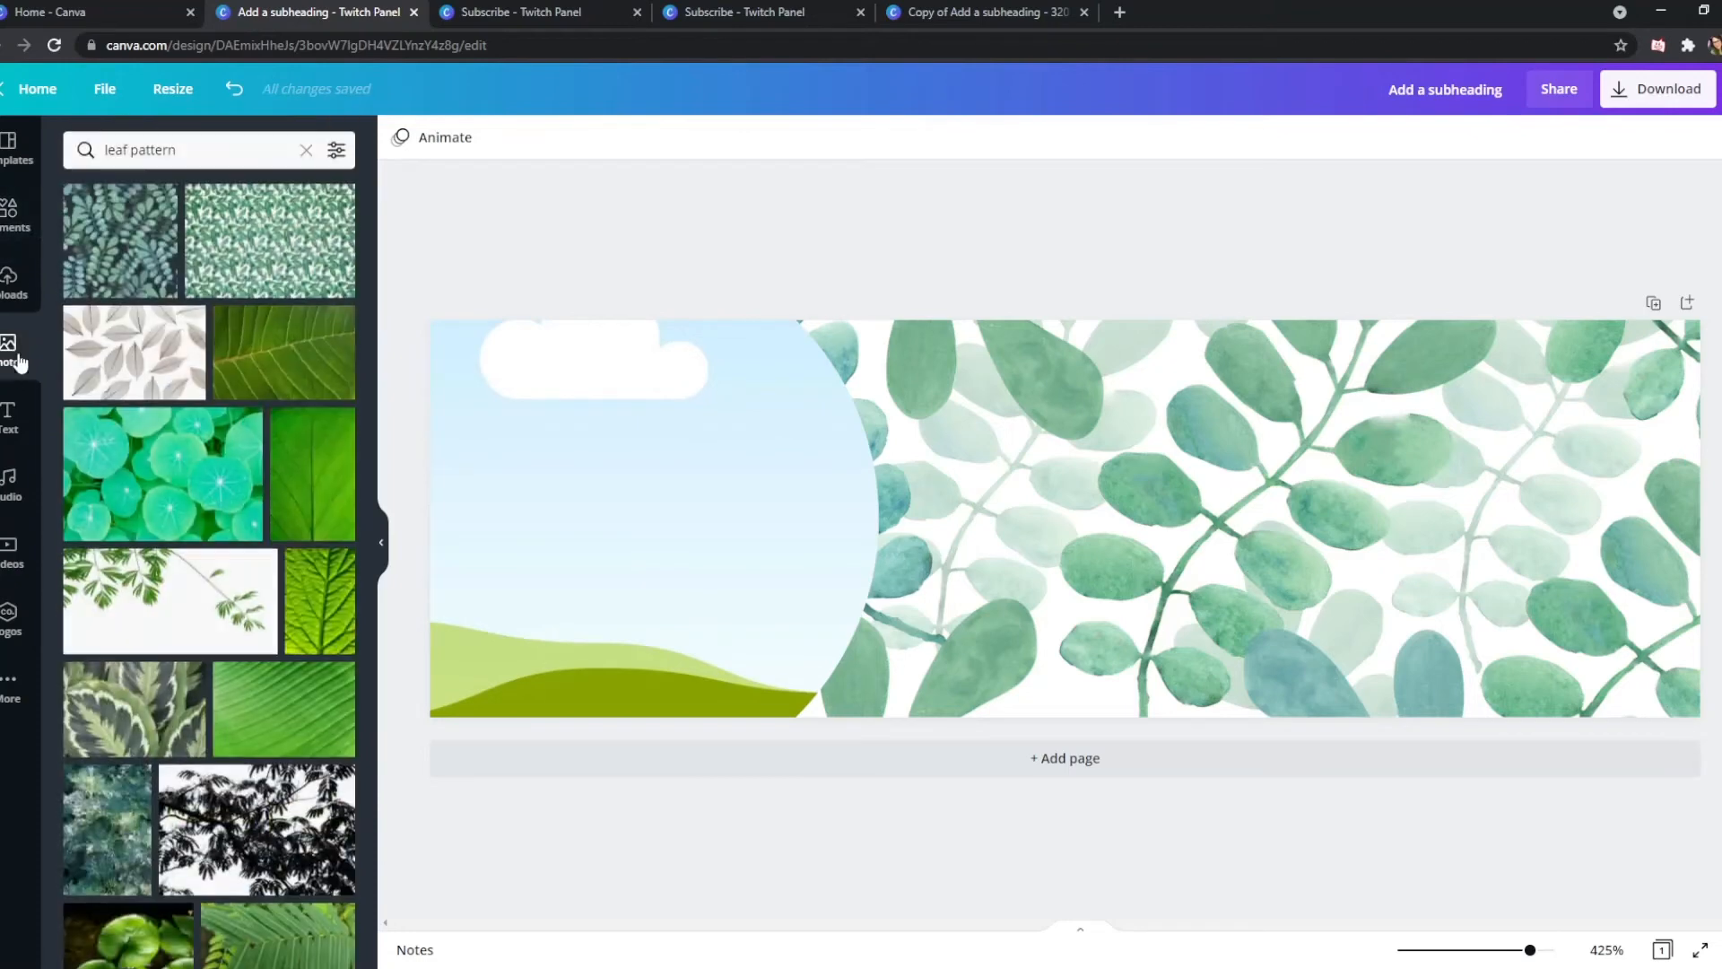
pyautogui.doubleClick(243, 151)
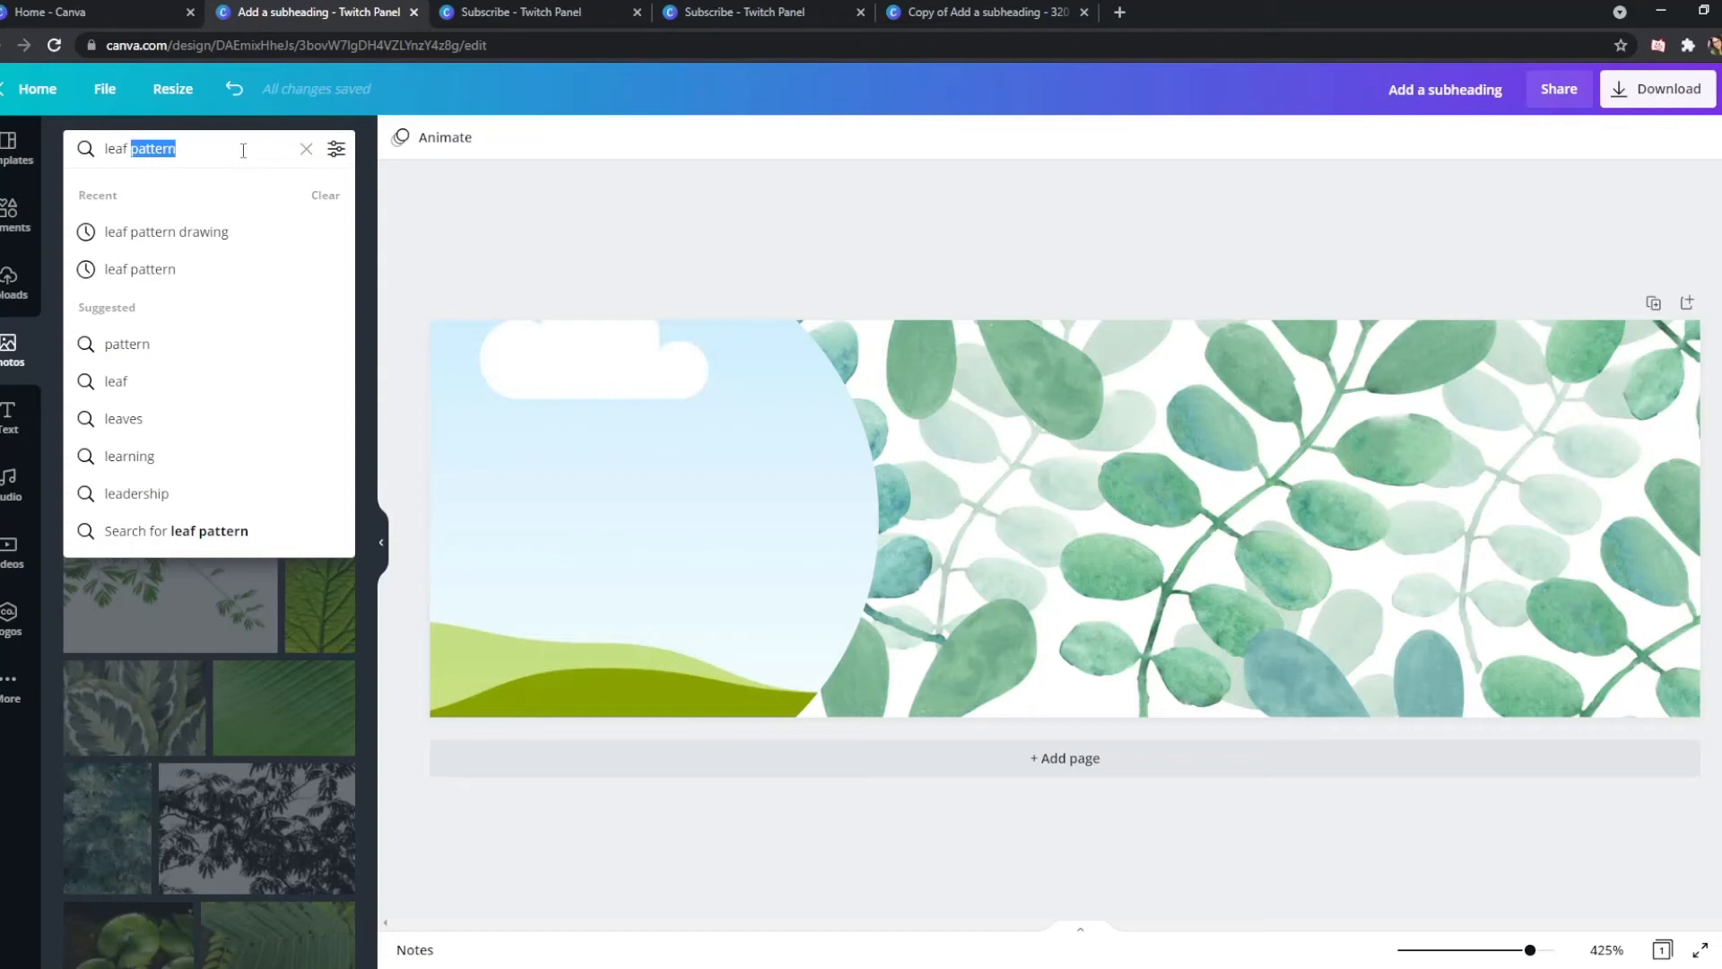
pyautogui.press('BackSpace')
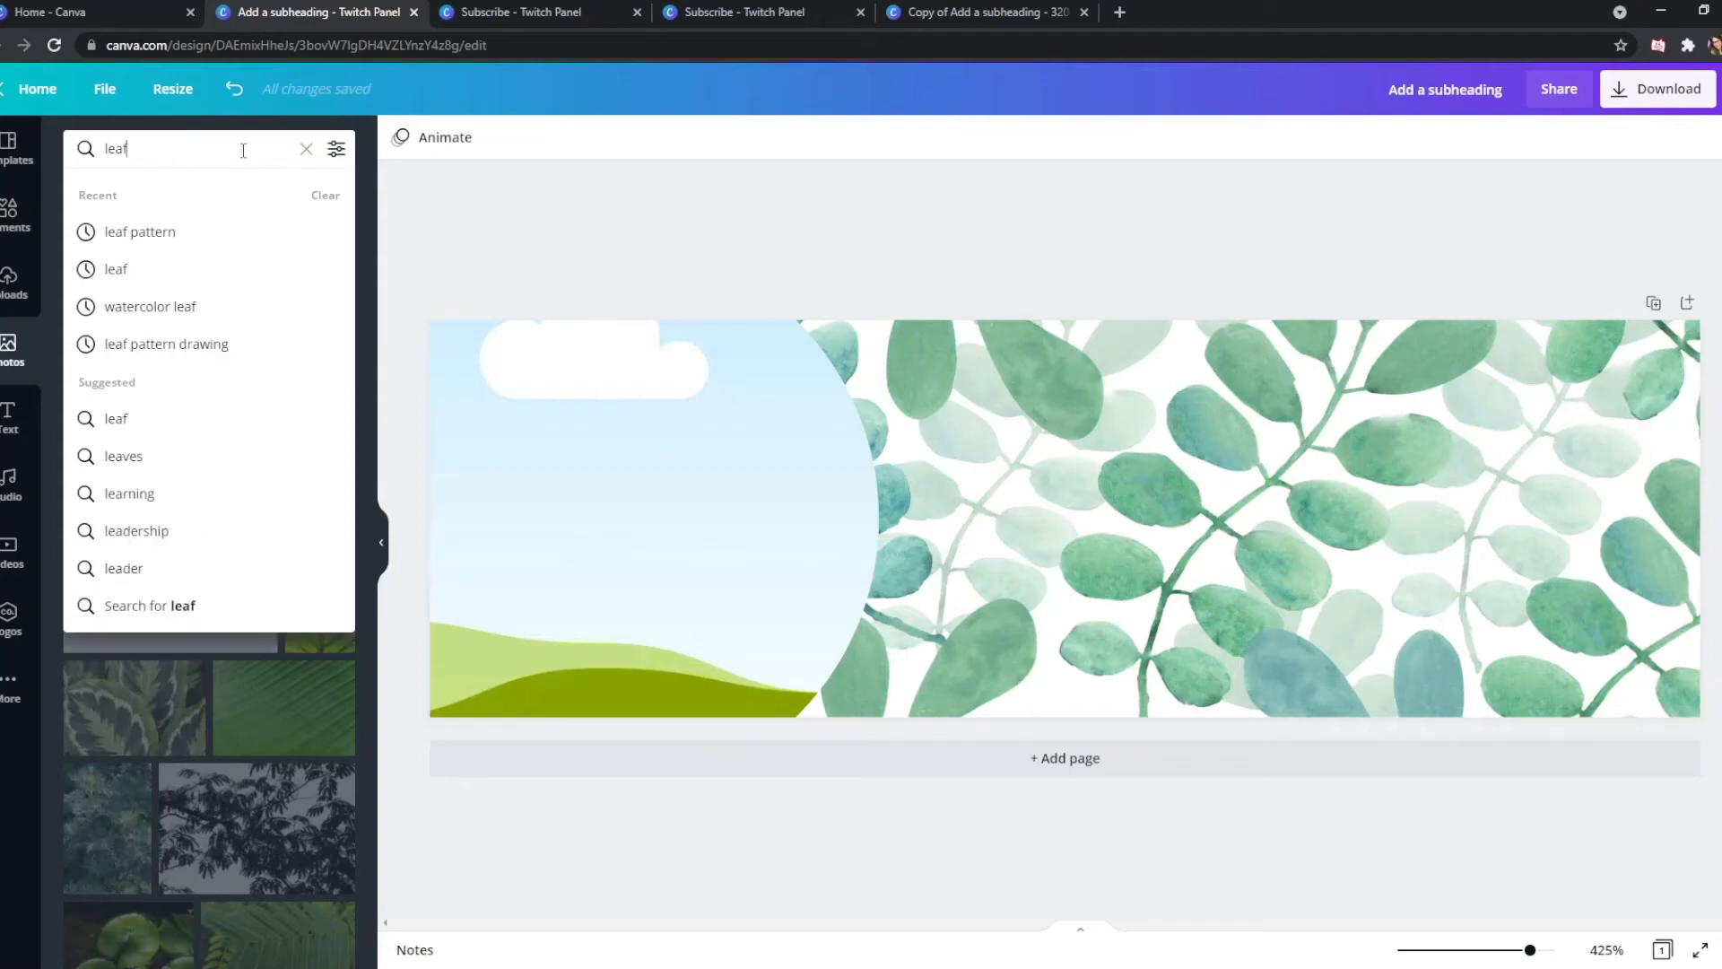
pyautogui.press('BackSpace')
pyautogui.press('BackSpace')
pyautogui.press('BackSpace')
pyautogui.press('BackSpace')
pyautogui.write('succulent')
pyautogui.press('Return')
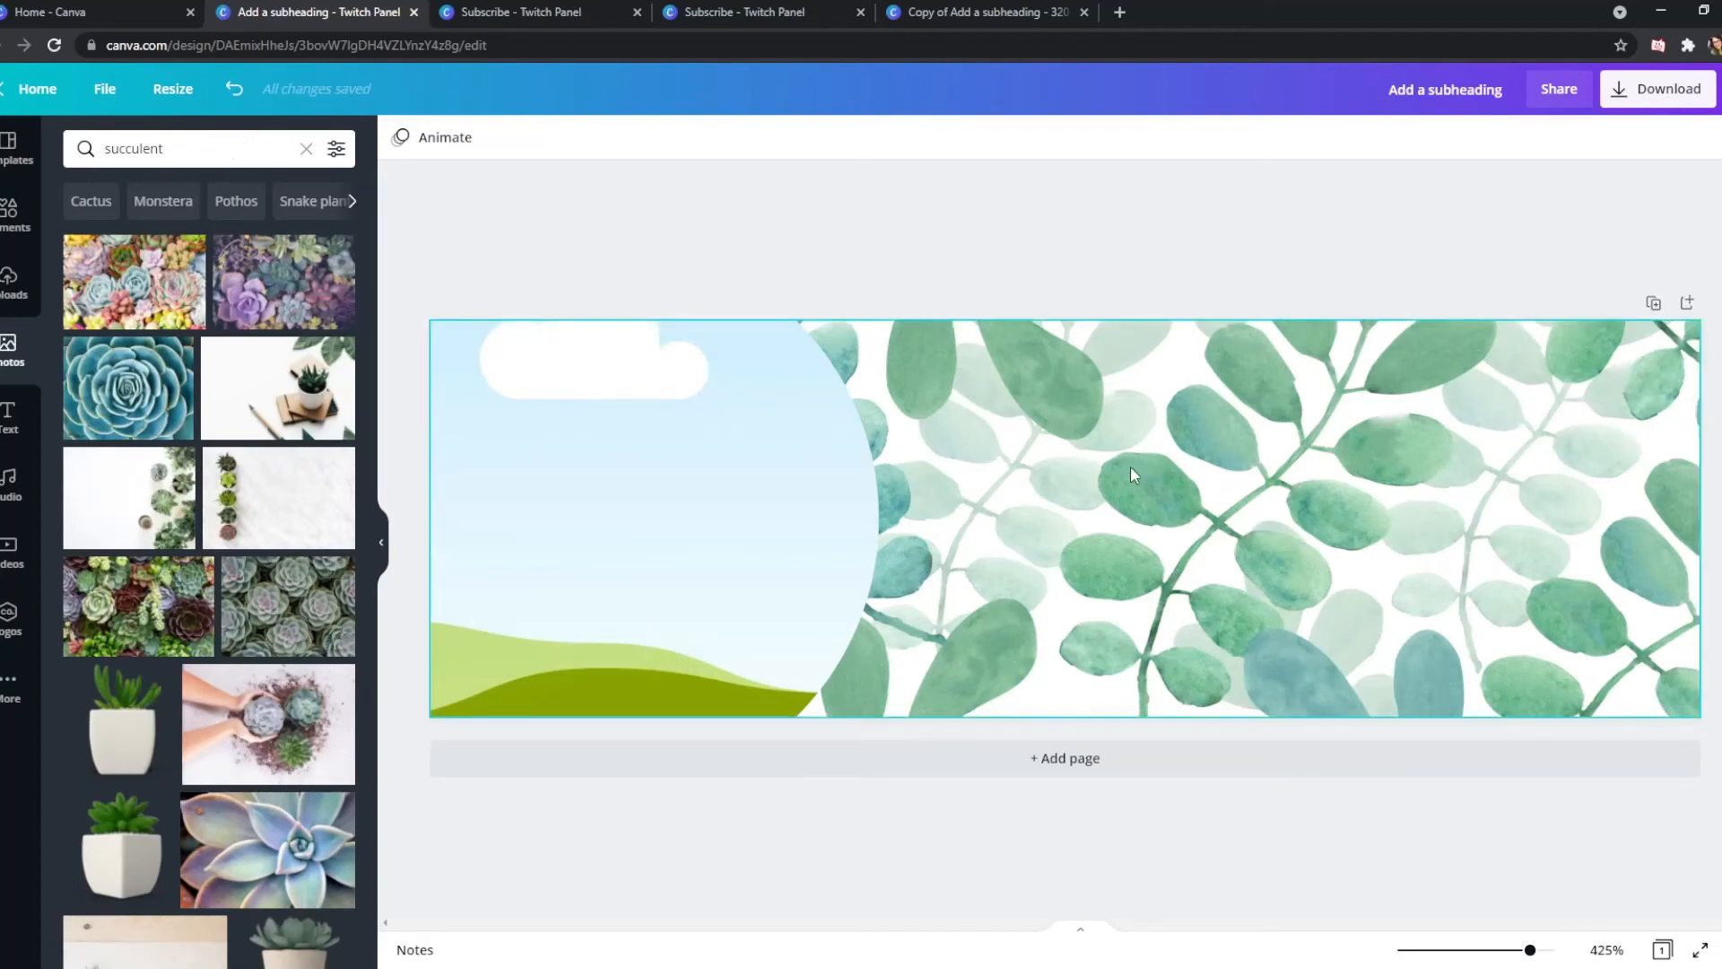
# Filter the succulent photos to cut-outs only and place a blue-green watercolour succulent inside the circular frame
pyautogui.click(336, 149)
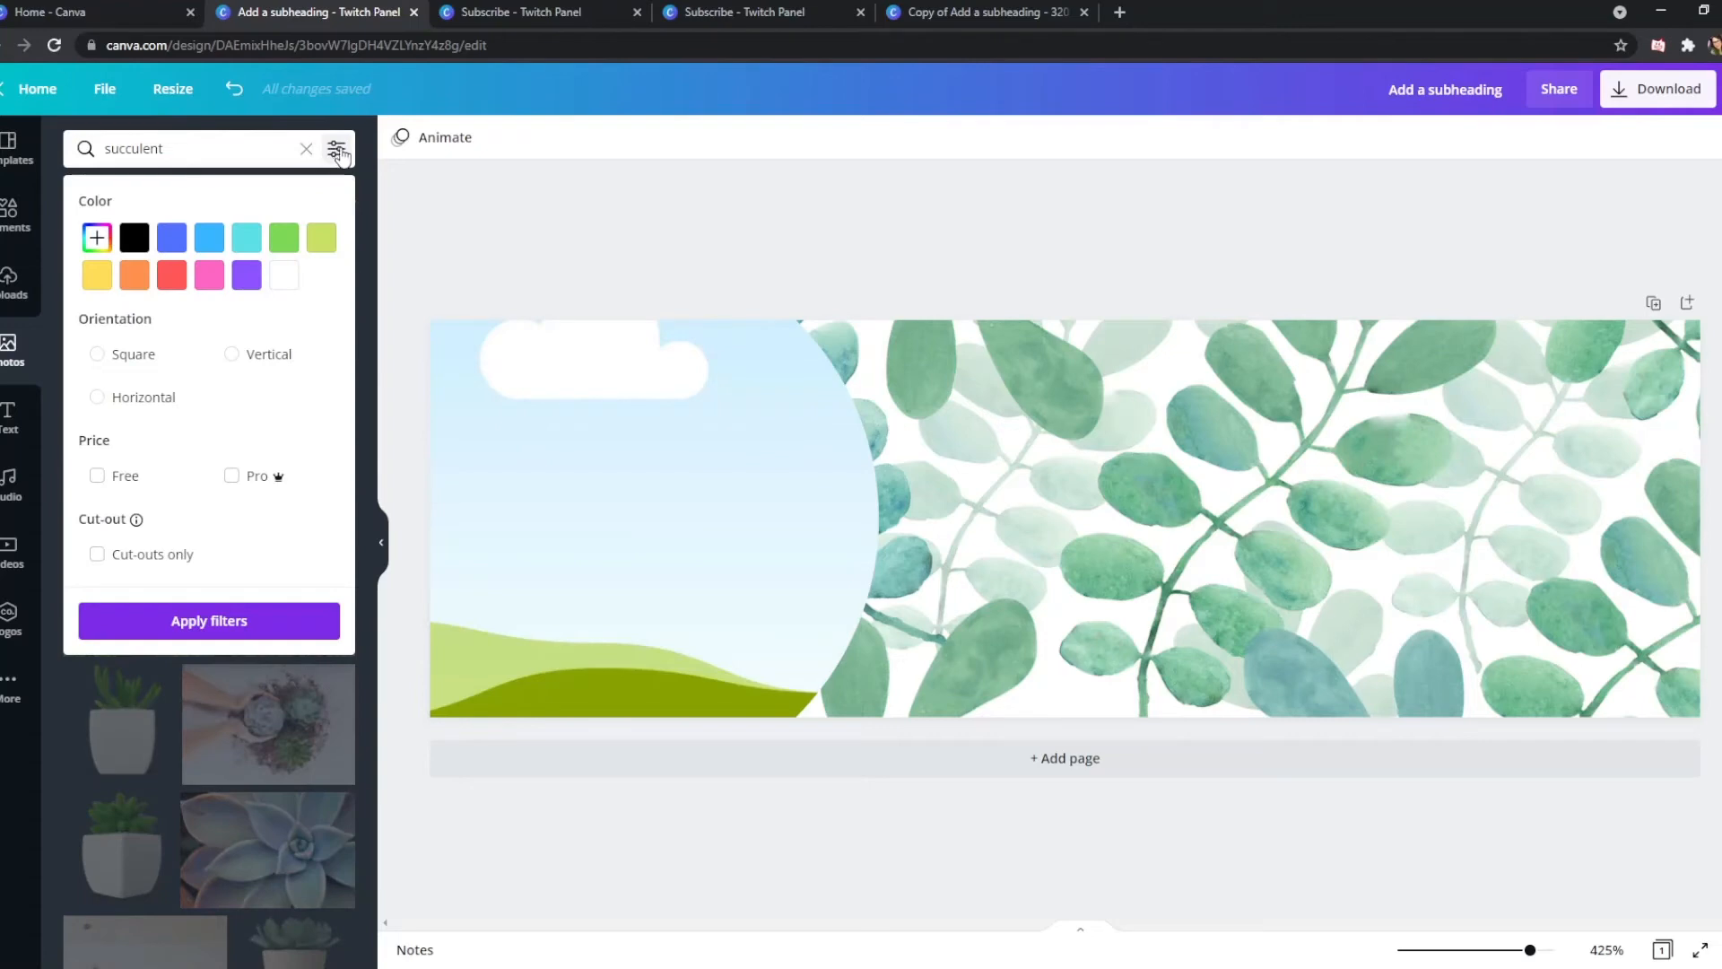
pyautogui.click(137, 559)
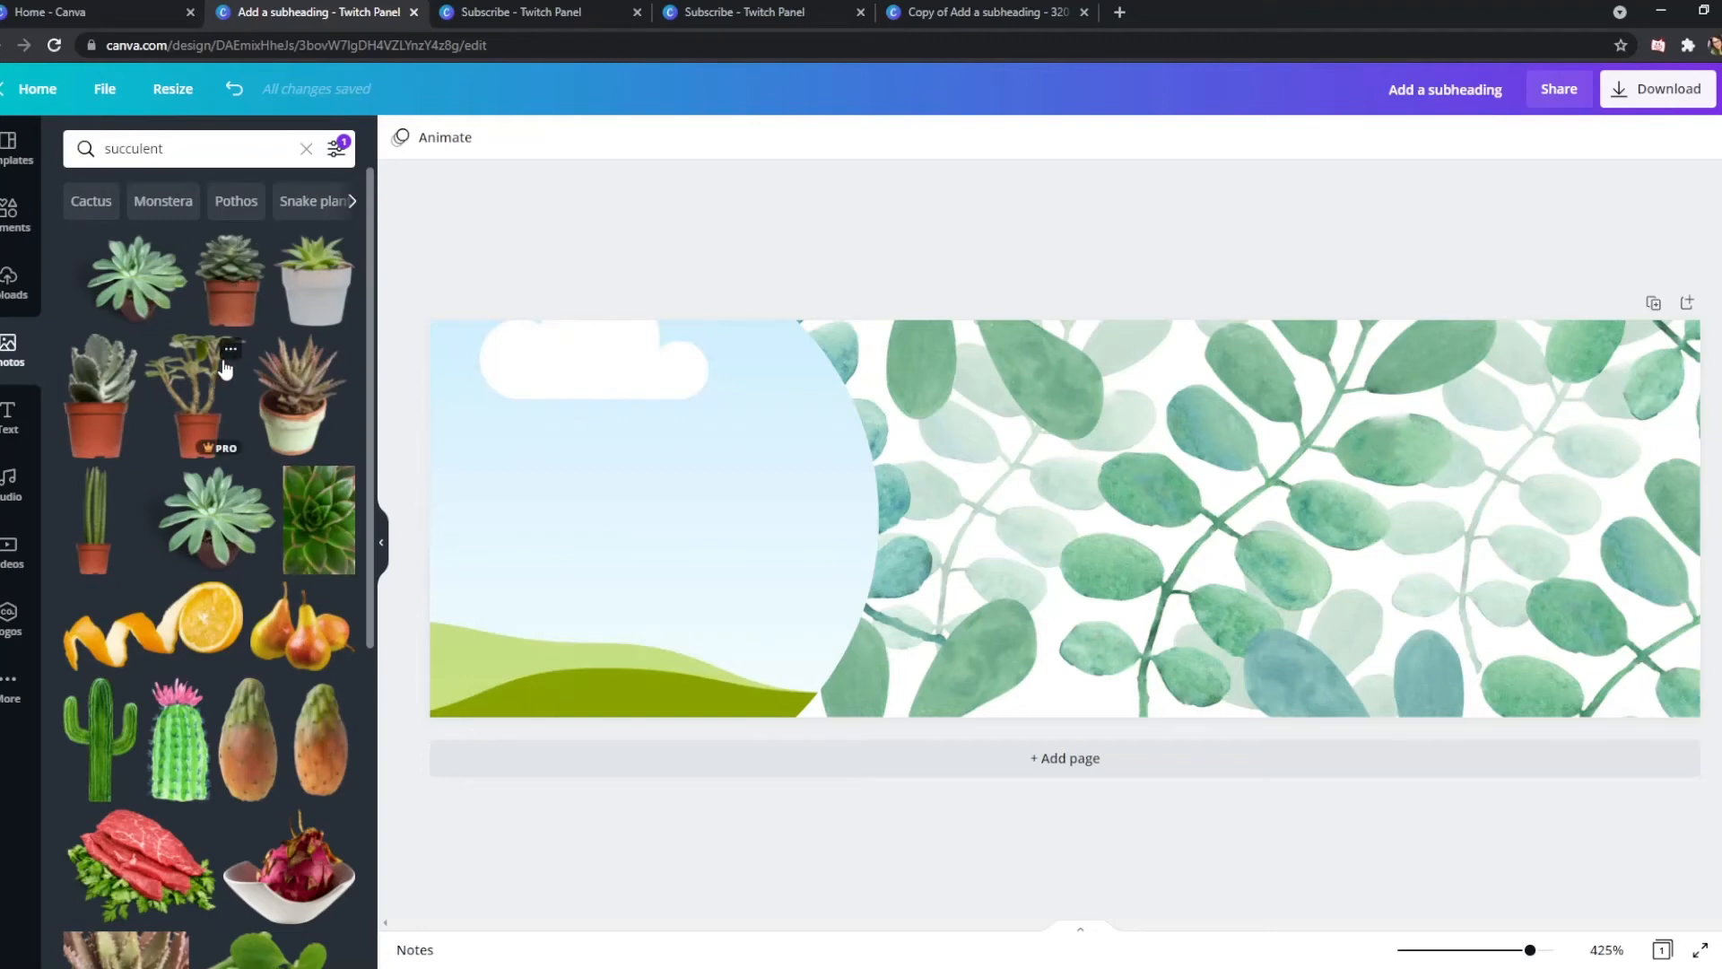
pyautogui.scroll(-2, 225, 367)
pyautogui.scroll(-7, 224, 368)
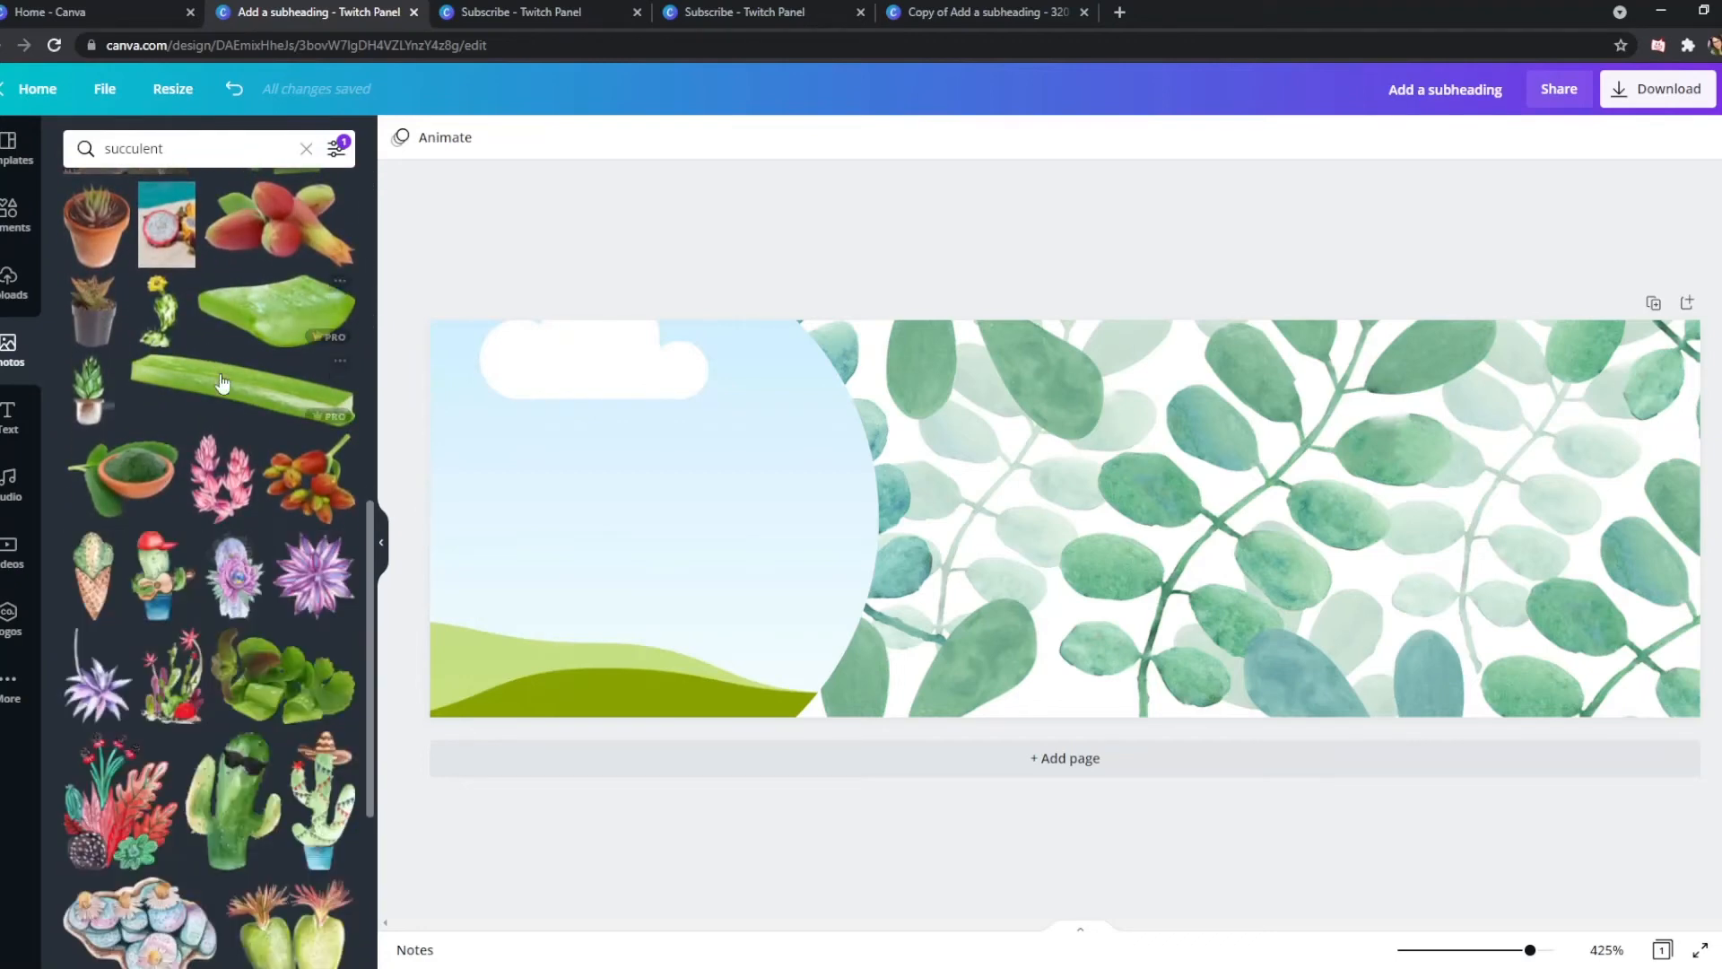
pyautogui.scroll(-5, 212, 702)
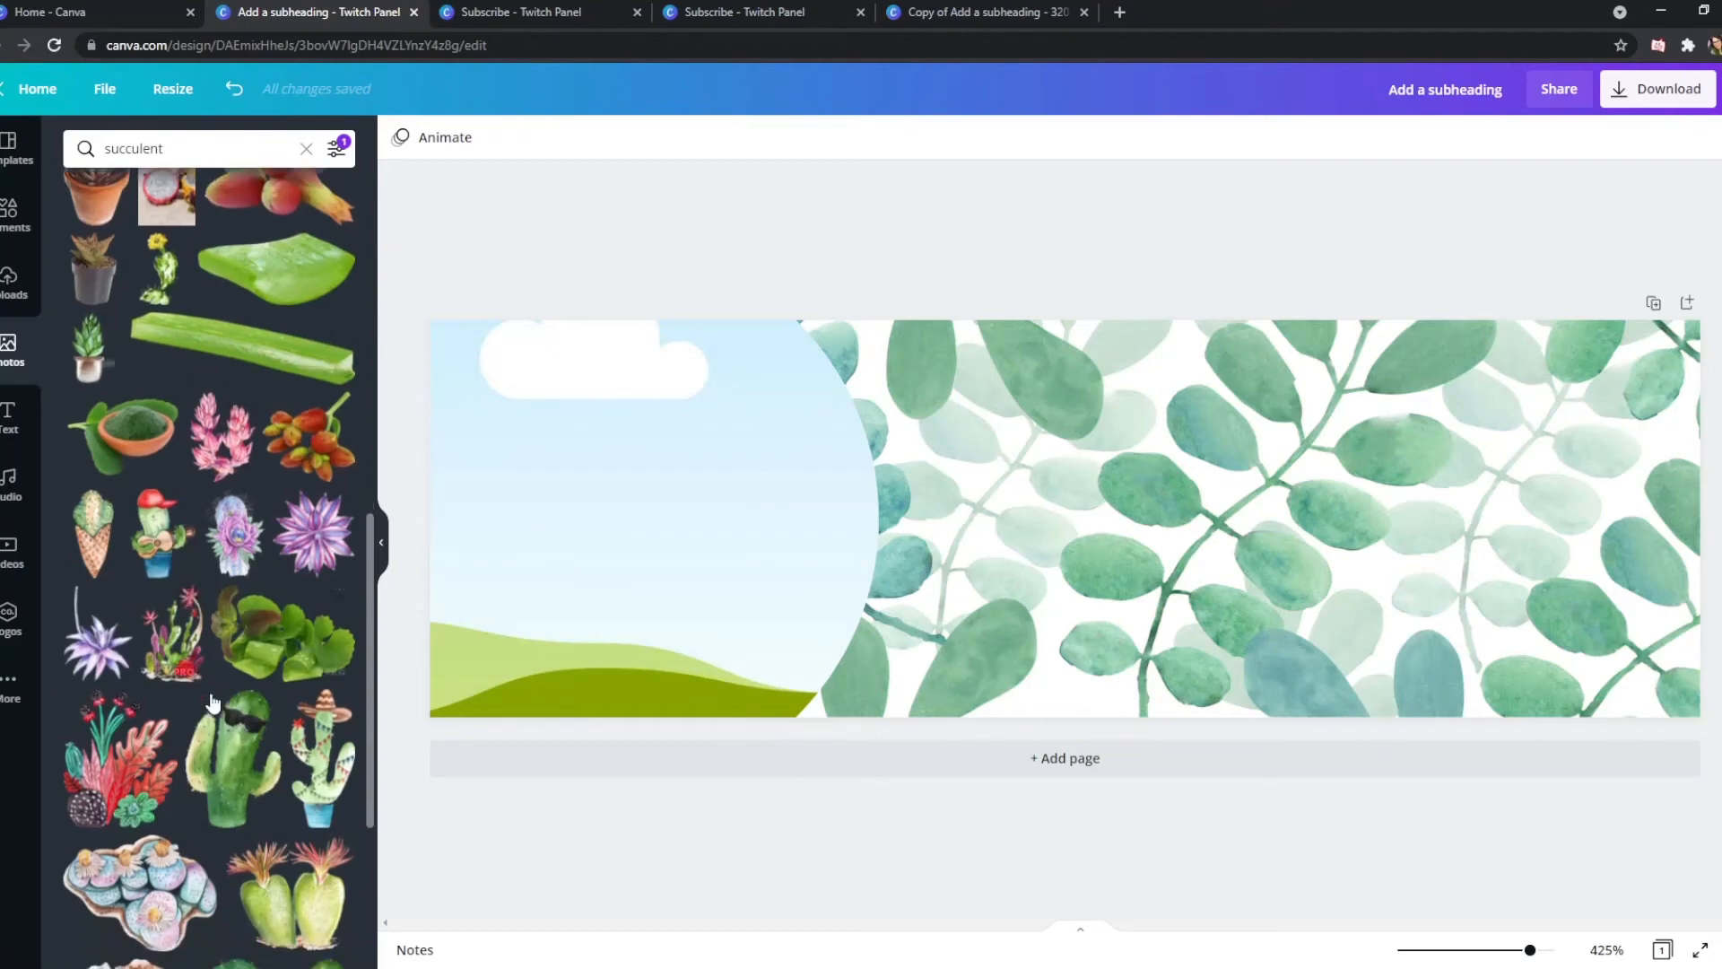
pyautogui.scroll(-10, 212, 702)
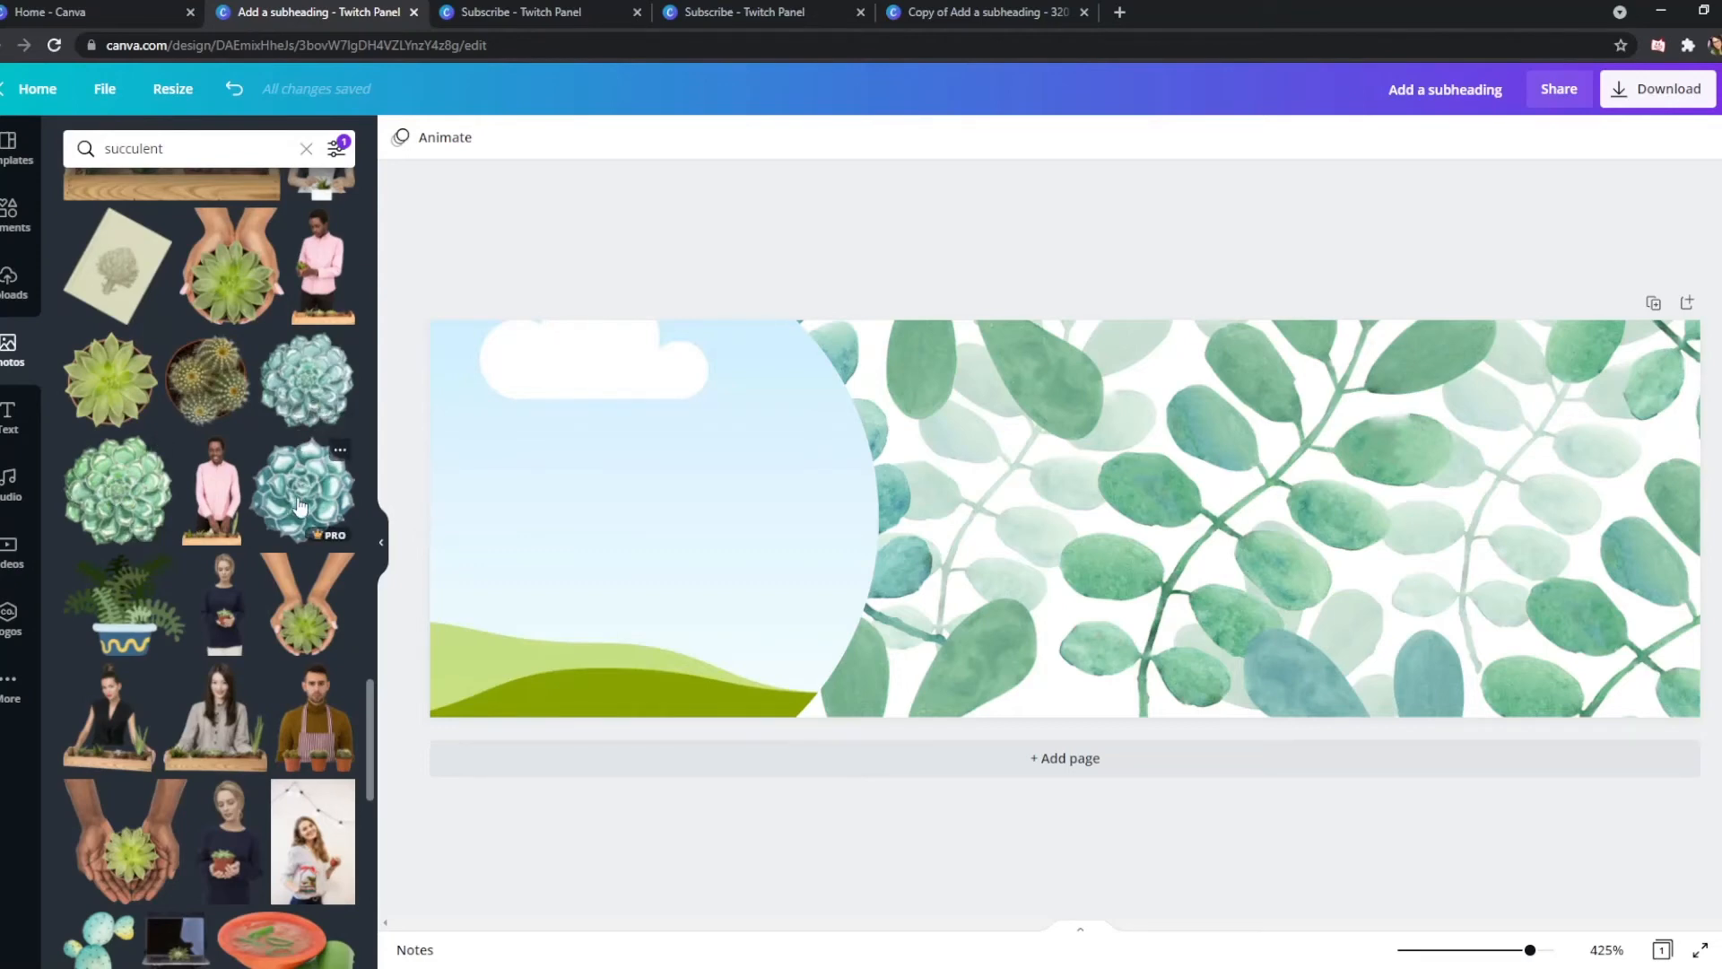
pyautogui.moveTo(305, 380); pyautogui.dragTo(601, 457)
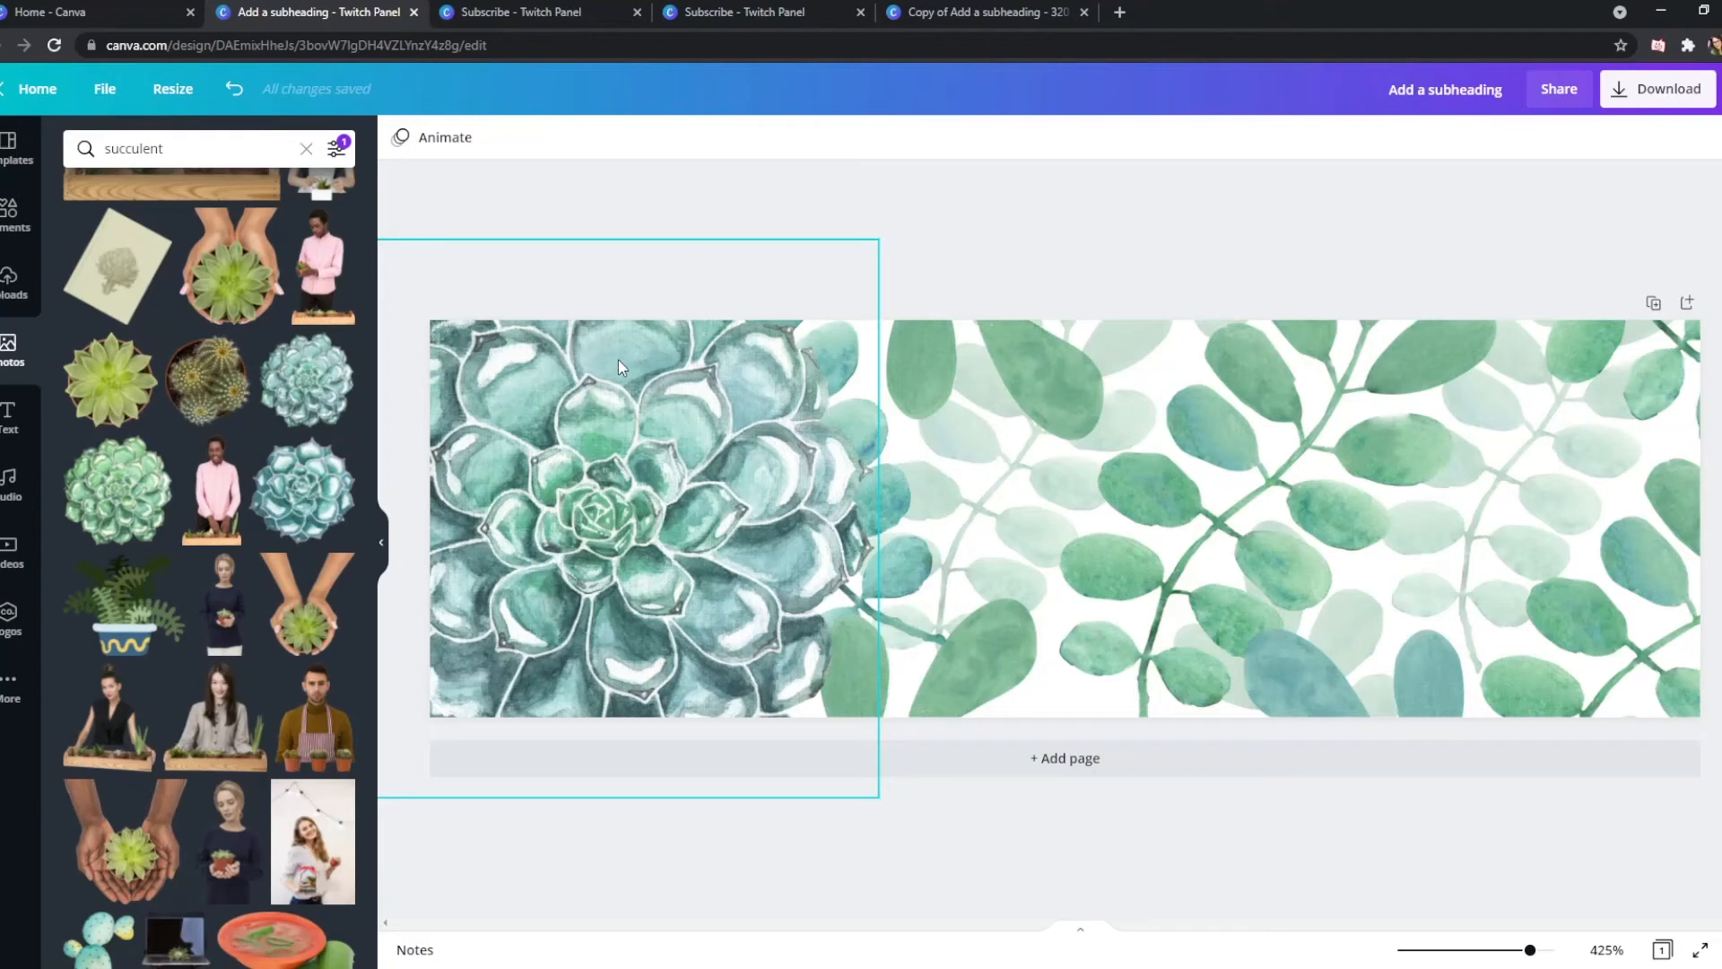
# Lower the leaf-pattern background's transparency value until the leaves look pale and faded behind the succulent
pyautogui.click(1371, 514)
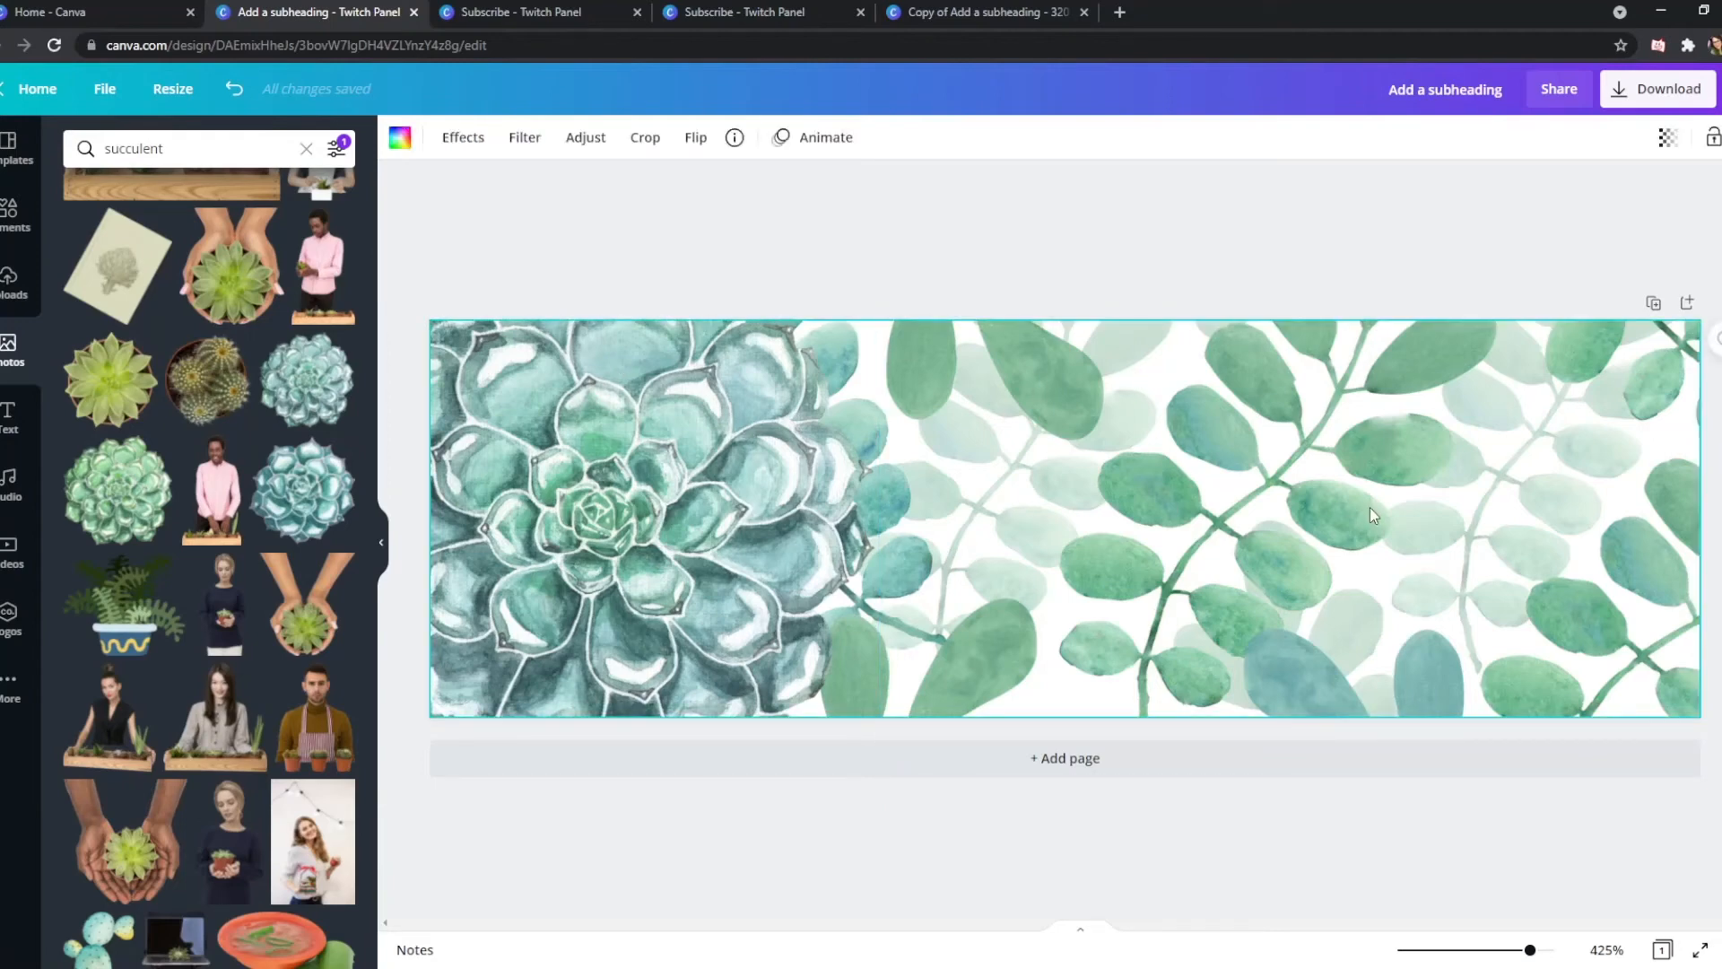
pyautogui.click(1665, 143)
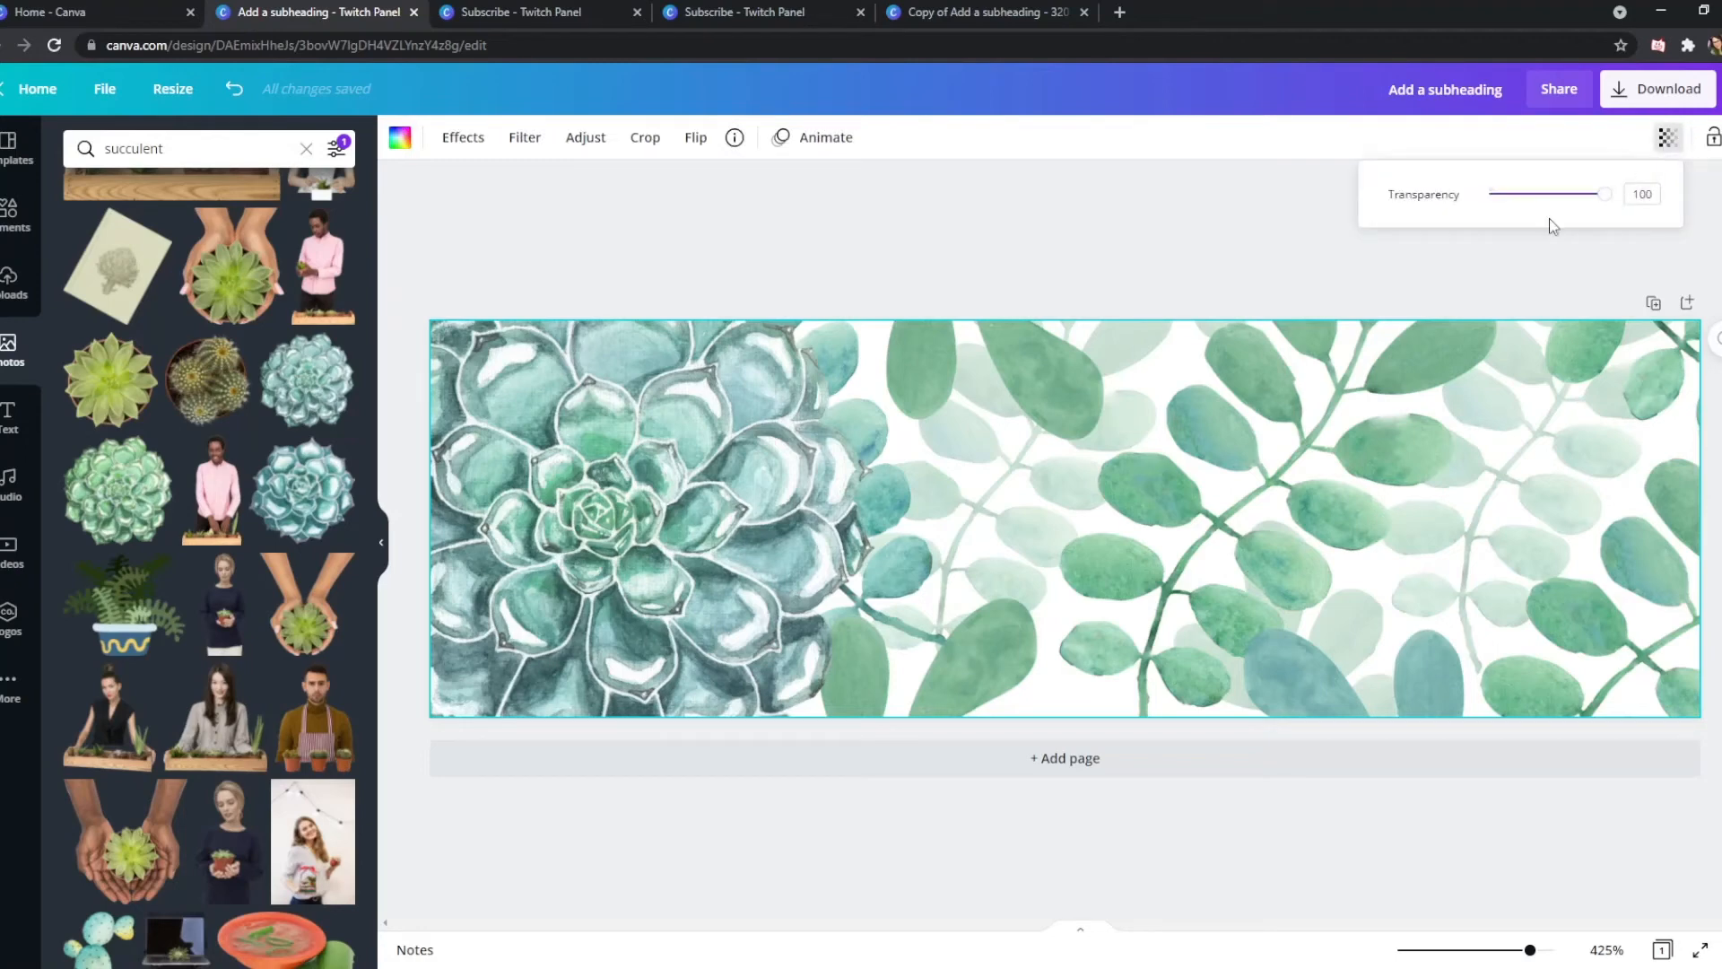
pyautogui.moveTo(1611, 199); pyautogui.dragTo(1523, 205)
pyautogui.click(1079, 237)
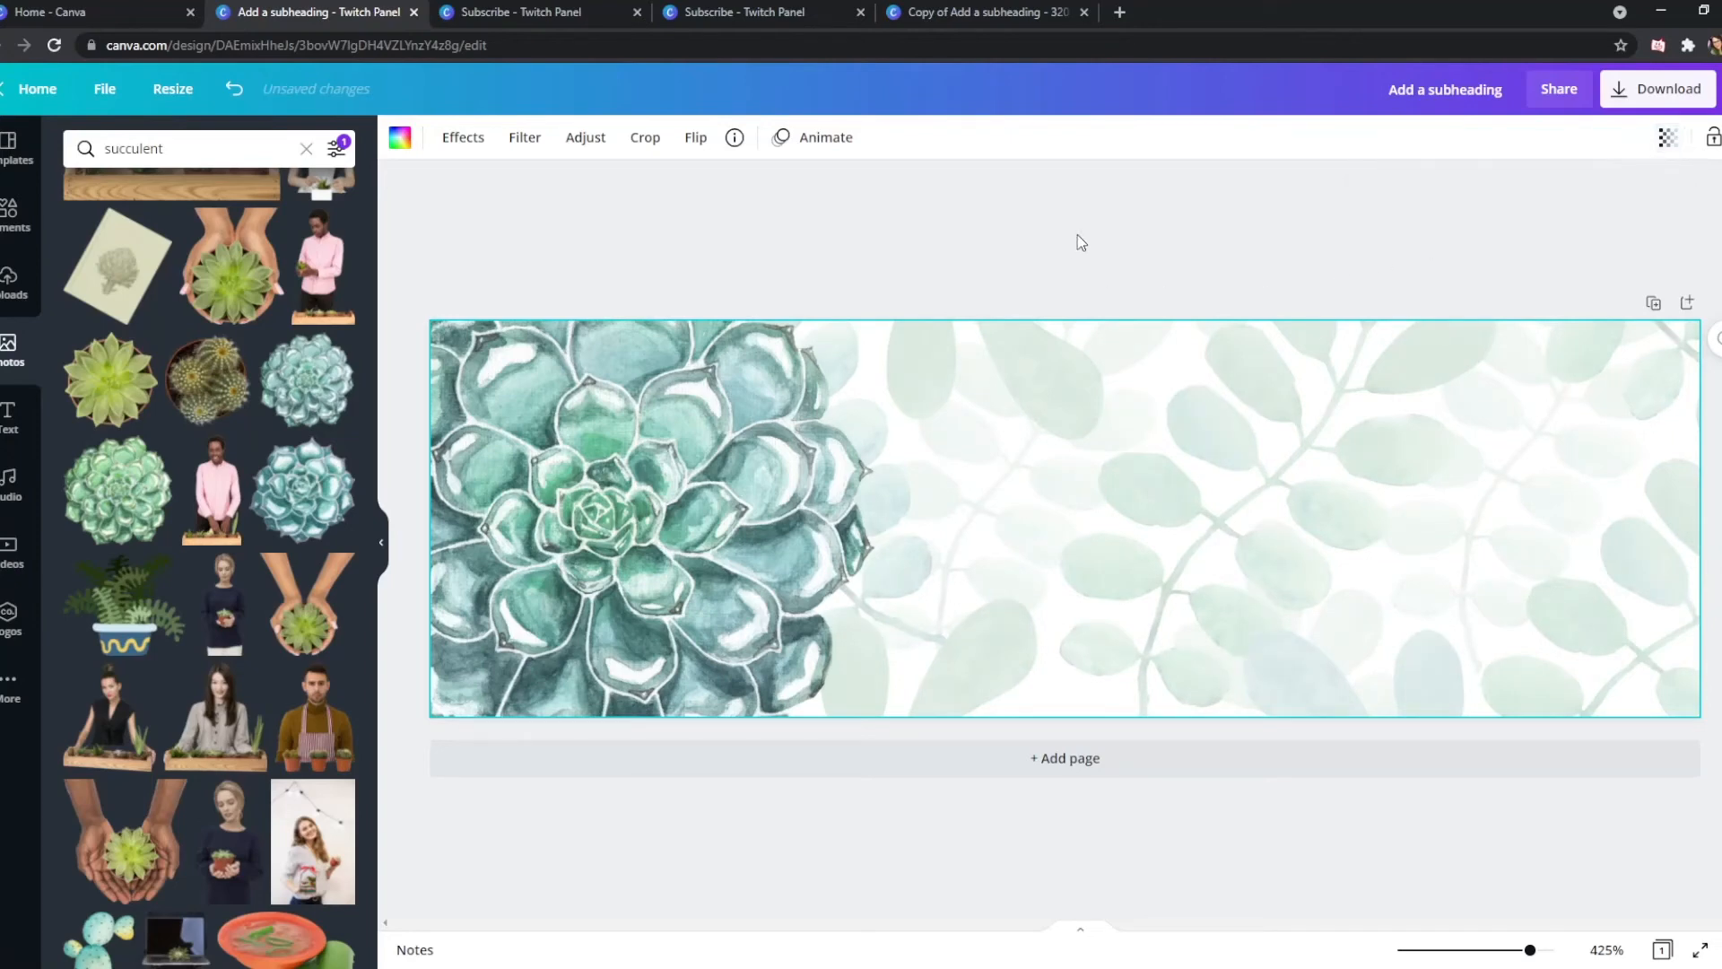
pyautogui.click(1079, 237)
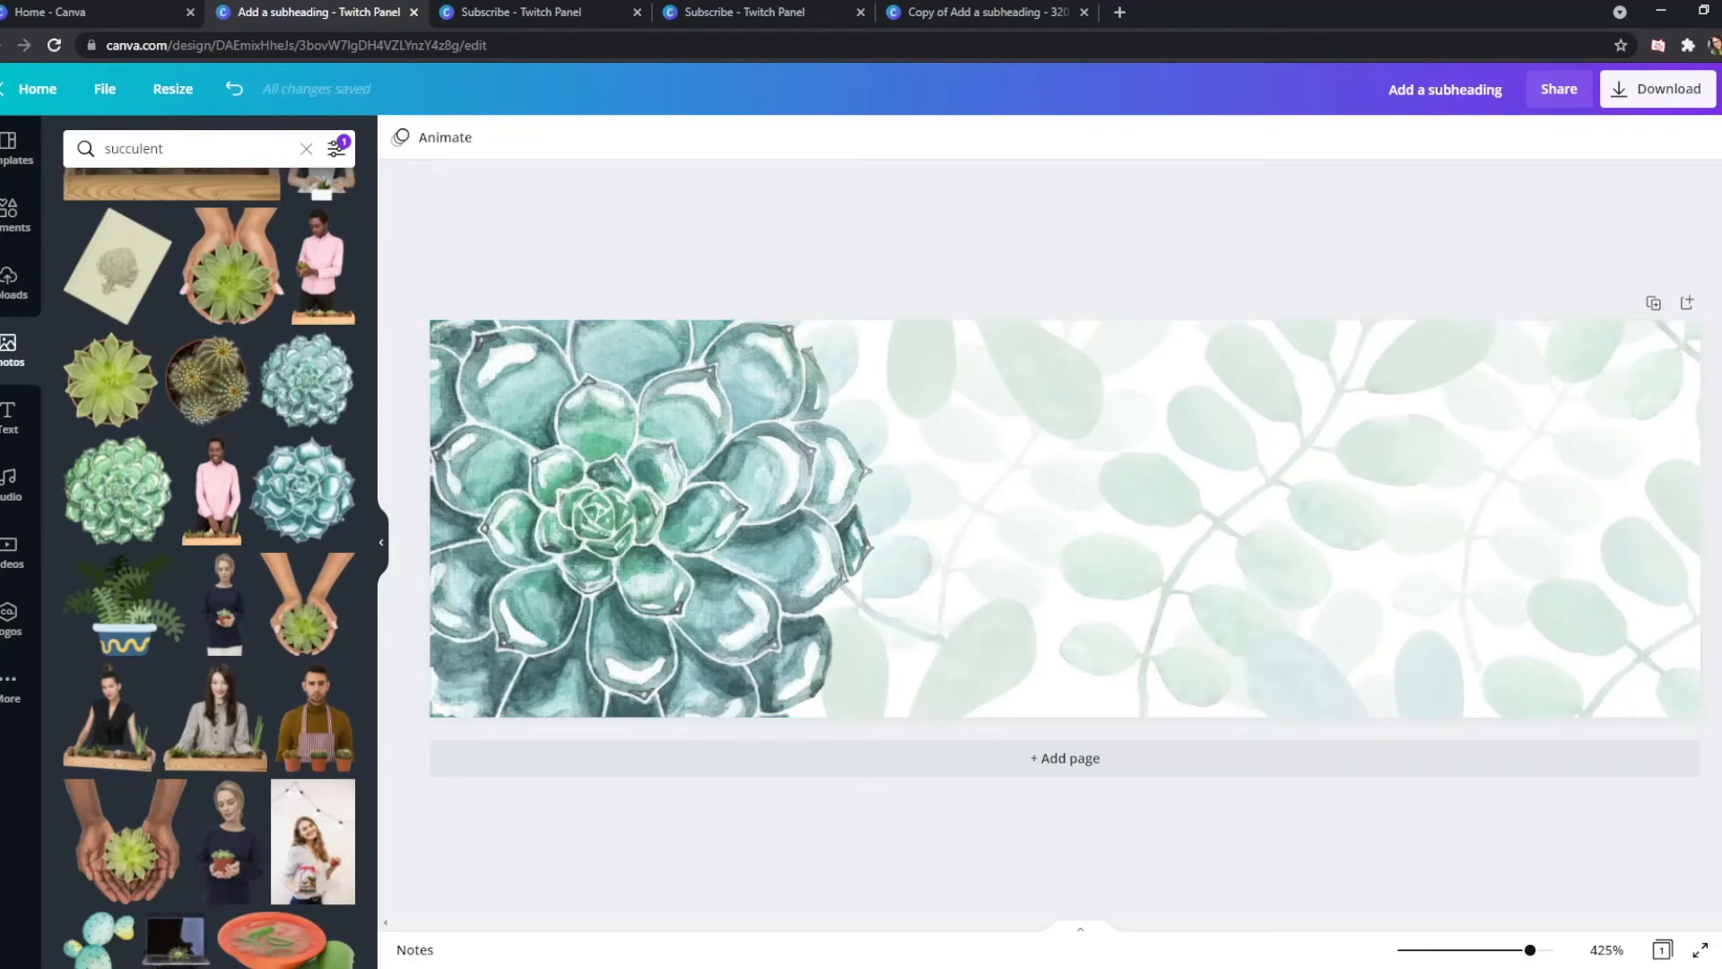
# Add a subheading text box to the panel and set its font size to 35
pyautogui.click(10, 420)
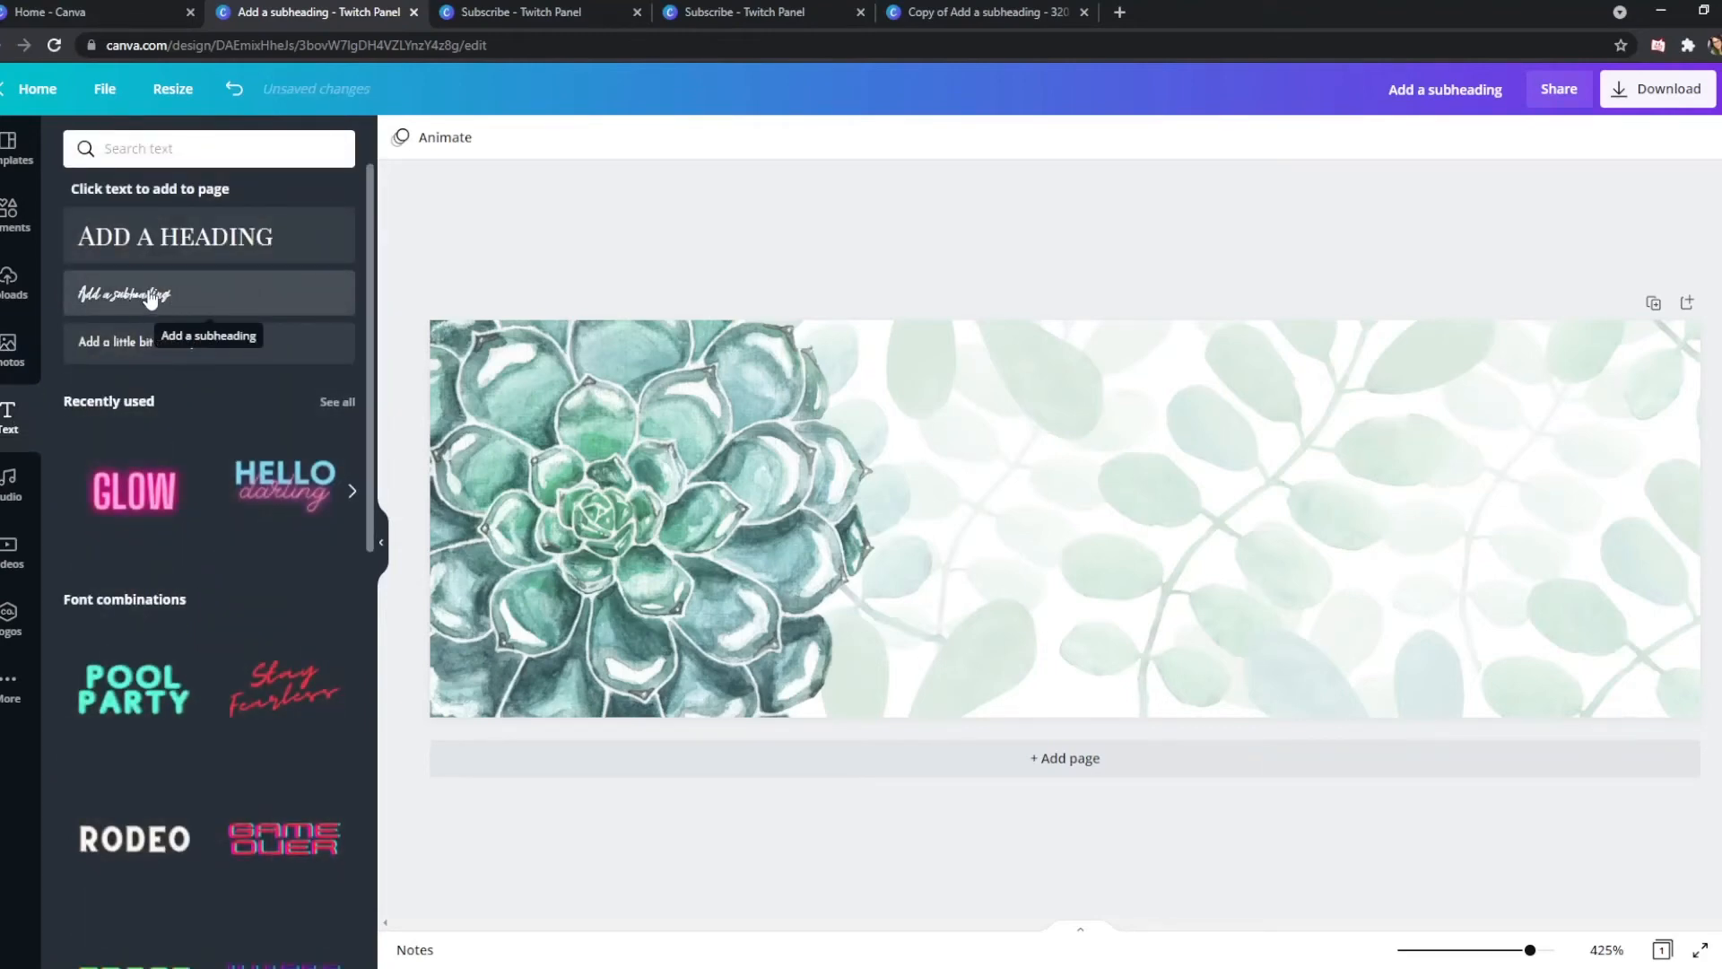
pyautogui.click(149, 298)
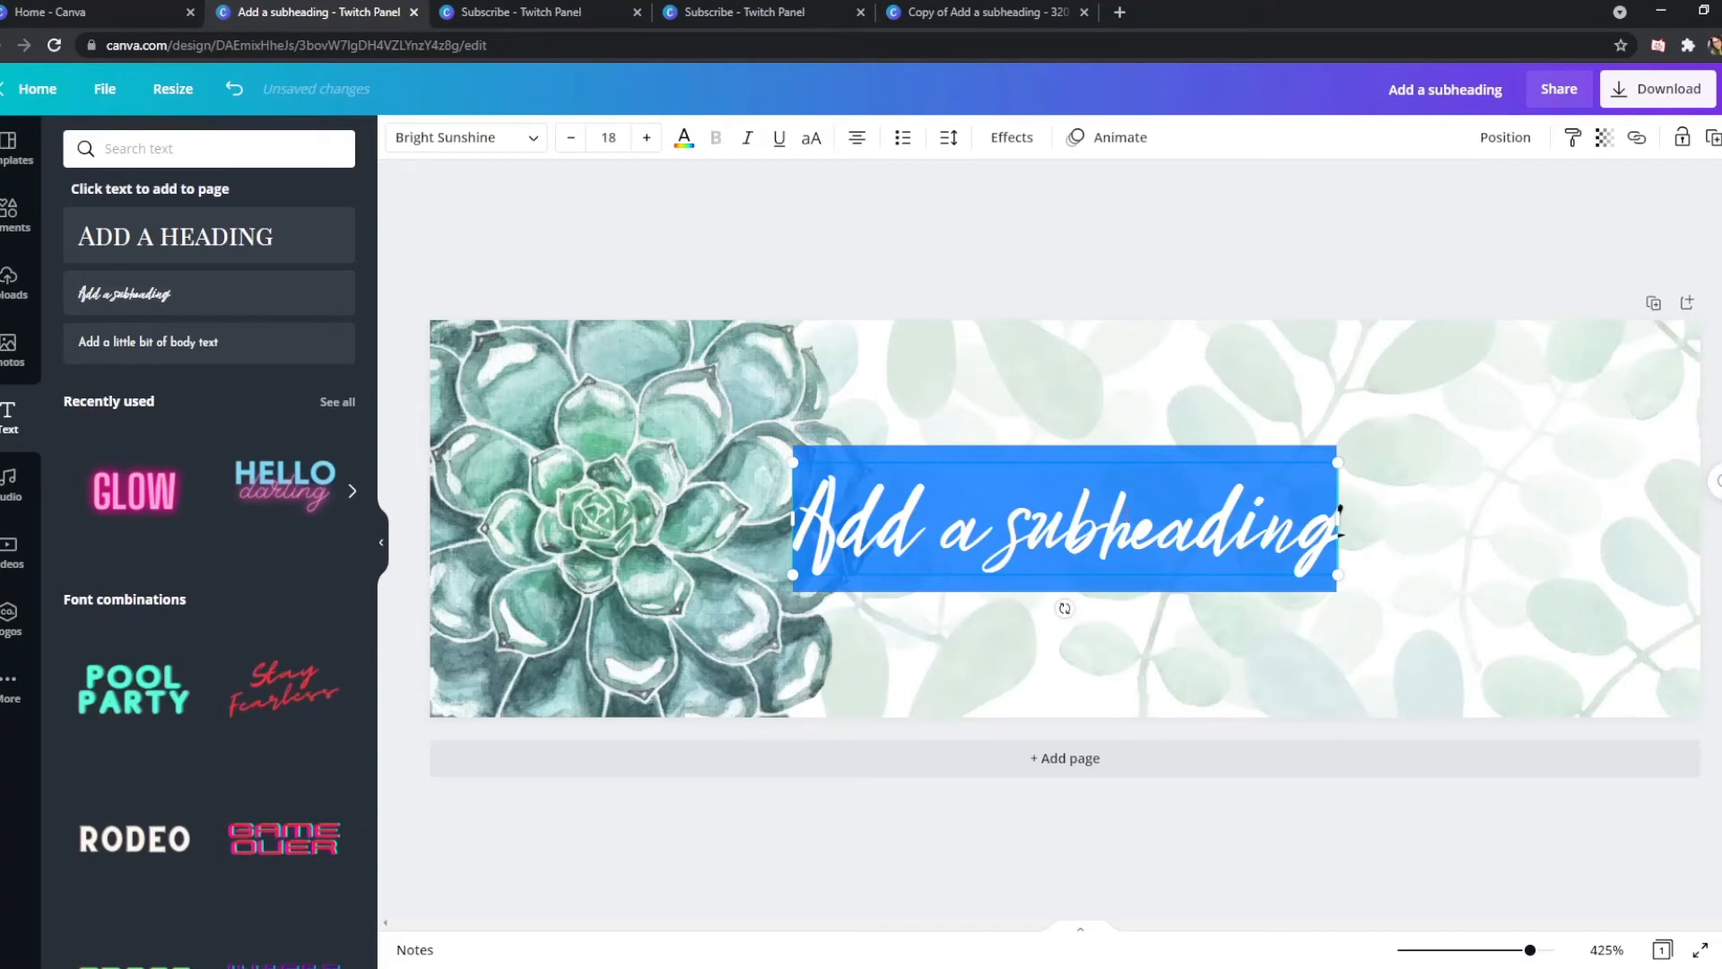
pyautogui.click(609, 137)
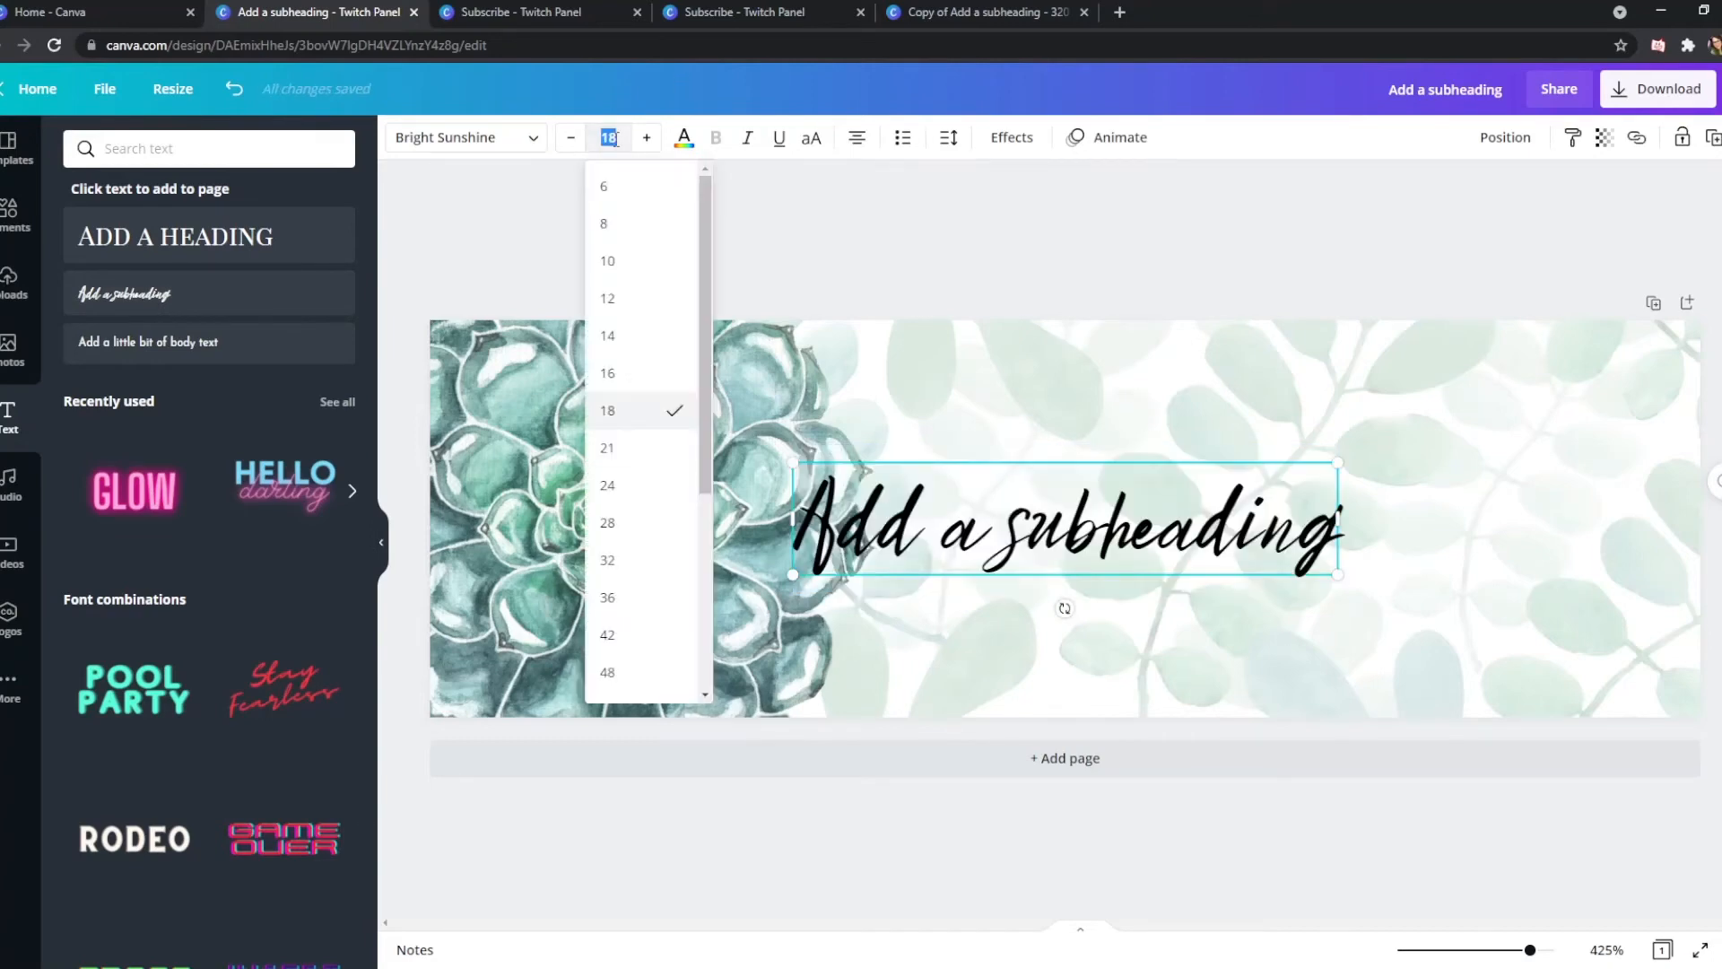
pyautogui.write('35')
pyautogui.press('Return')
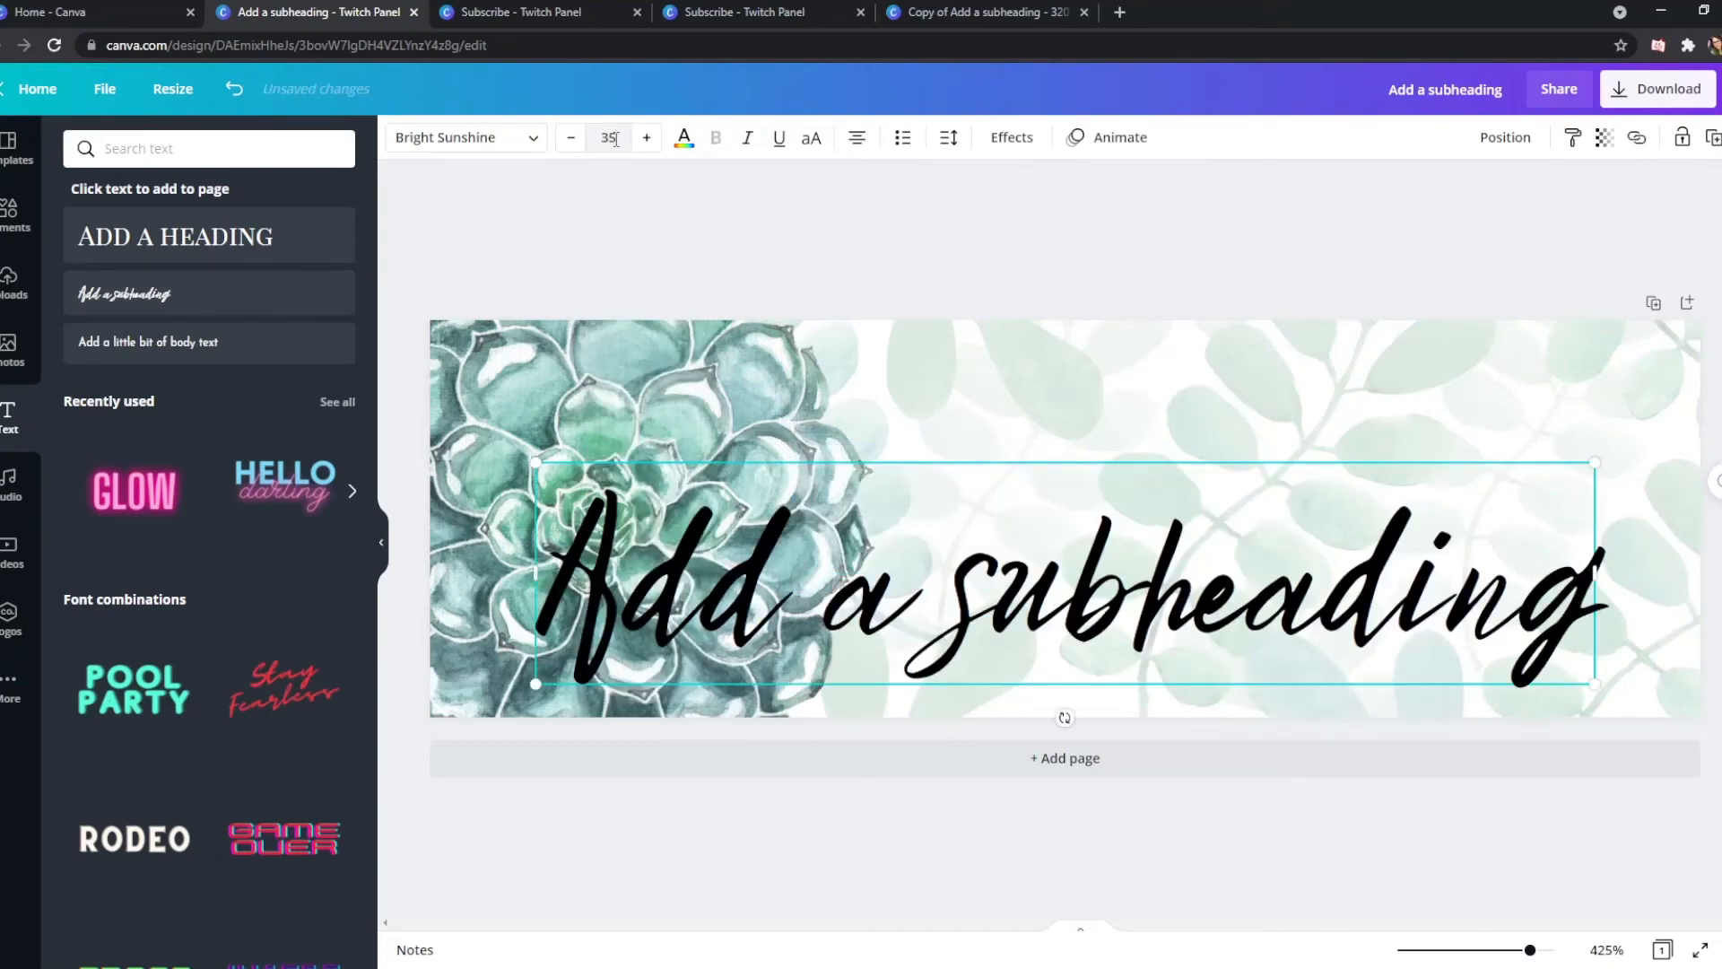
# Replace the subheading text with "Subscribe" and move it onto the faded leaf area beside the succulent
pyautogui.doubleClick(1064, 584)
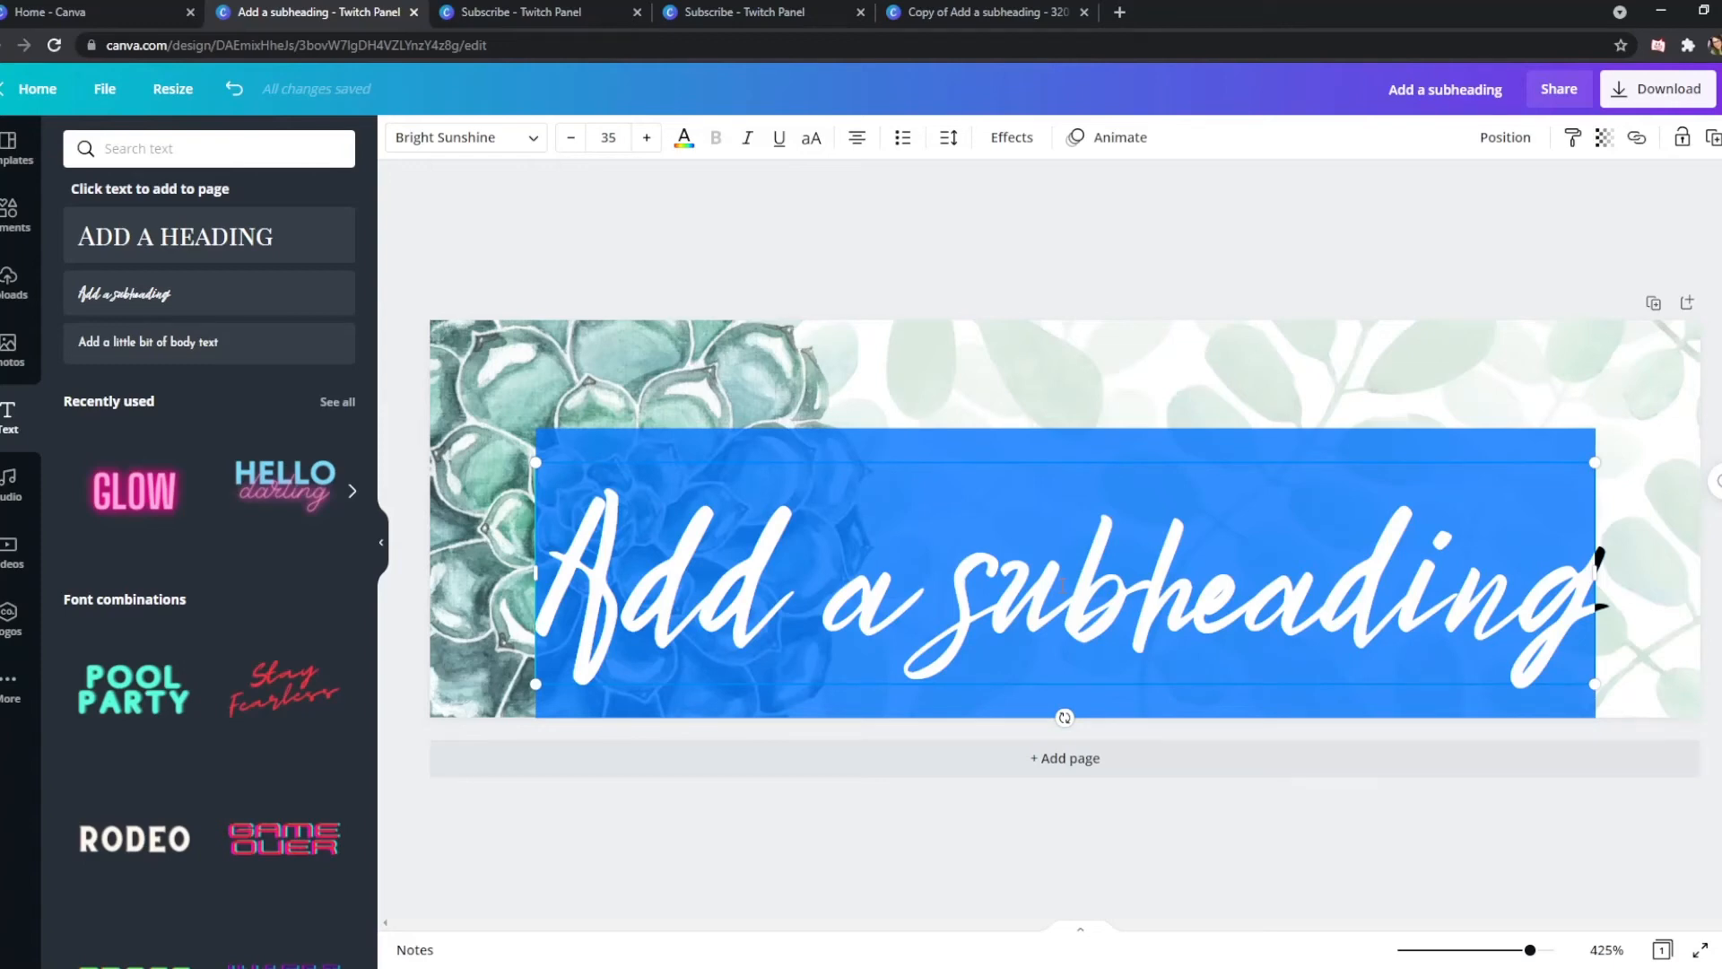
pyautogui.write('Subscribe')
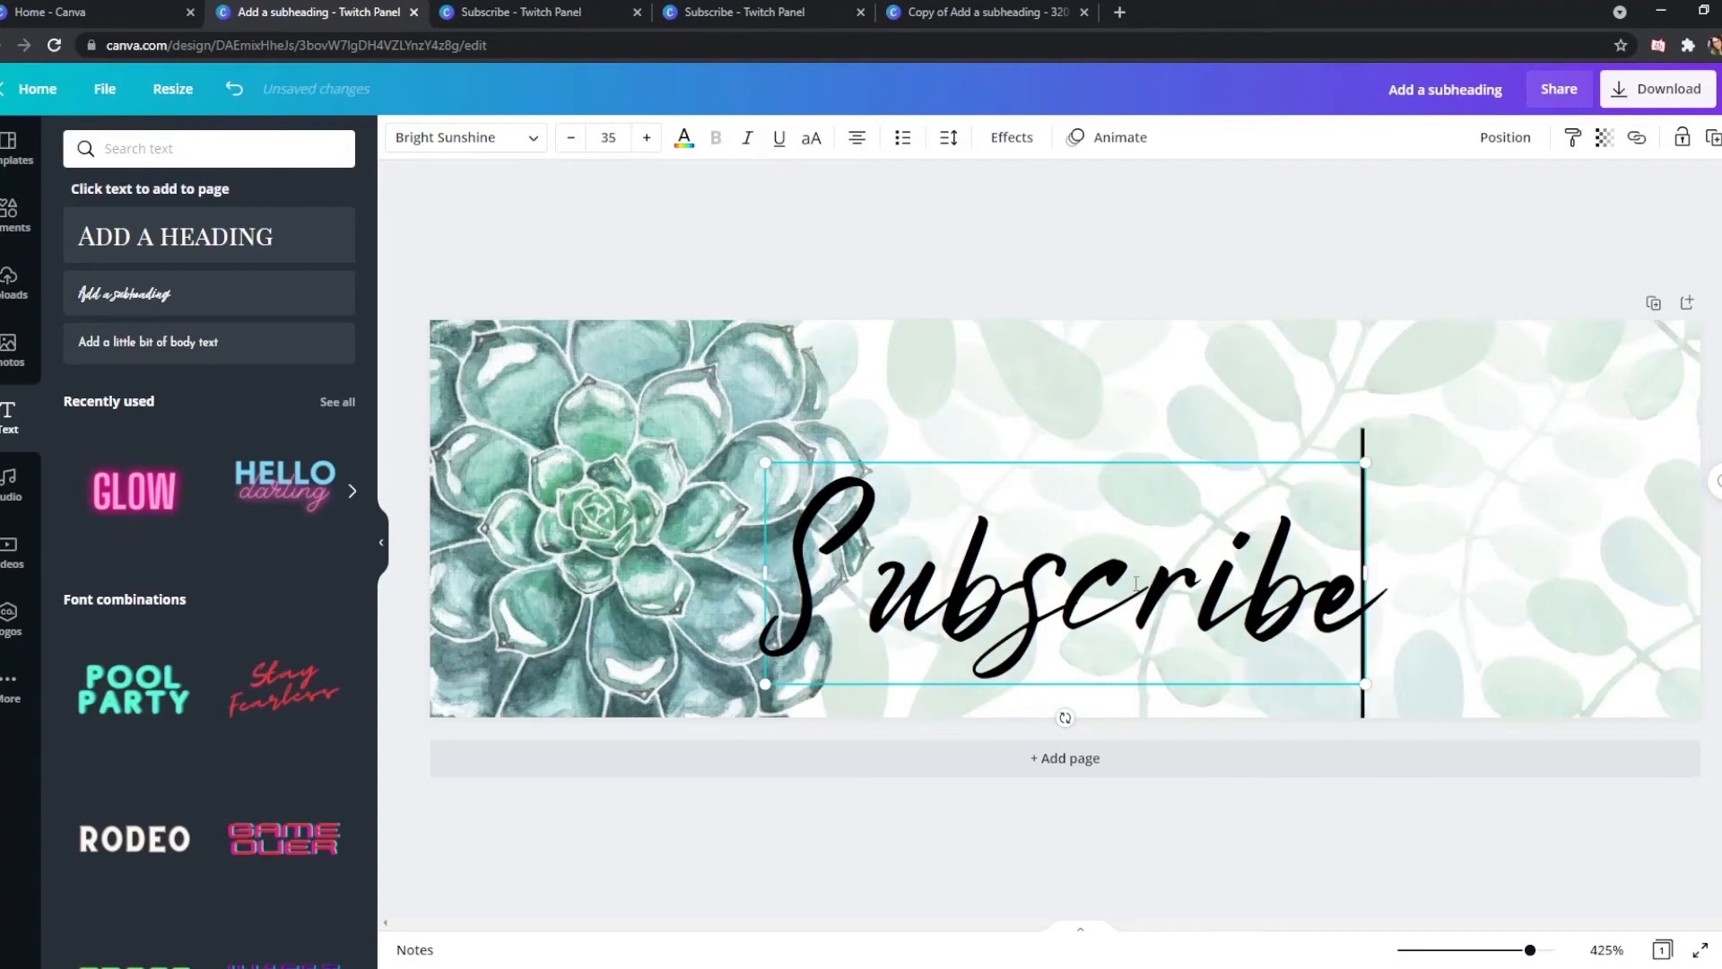
pyautogui.moveTo(1135, 463); pyautogui.dragTo(1300, 384)
pyautogui.click(1164, 336)
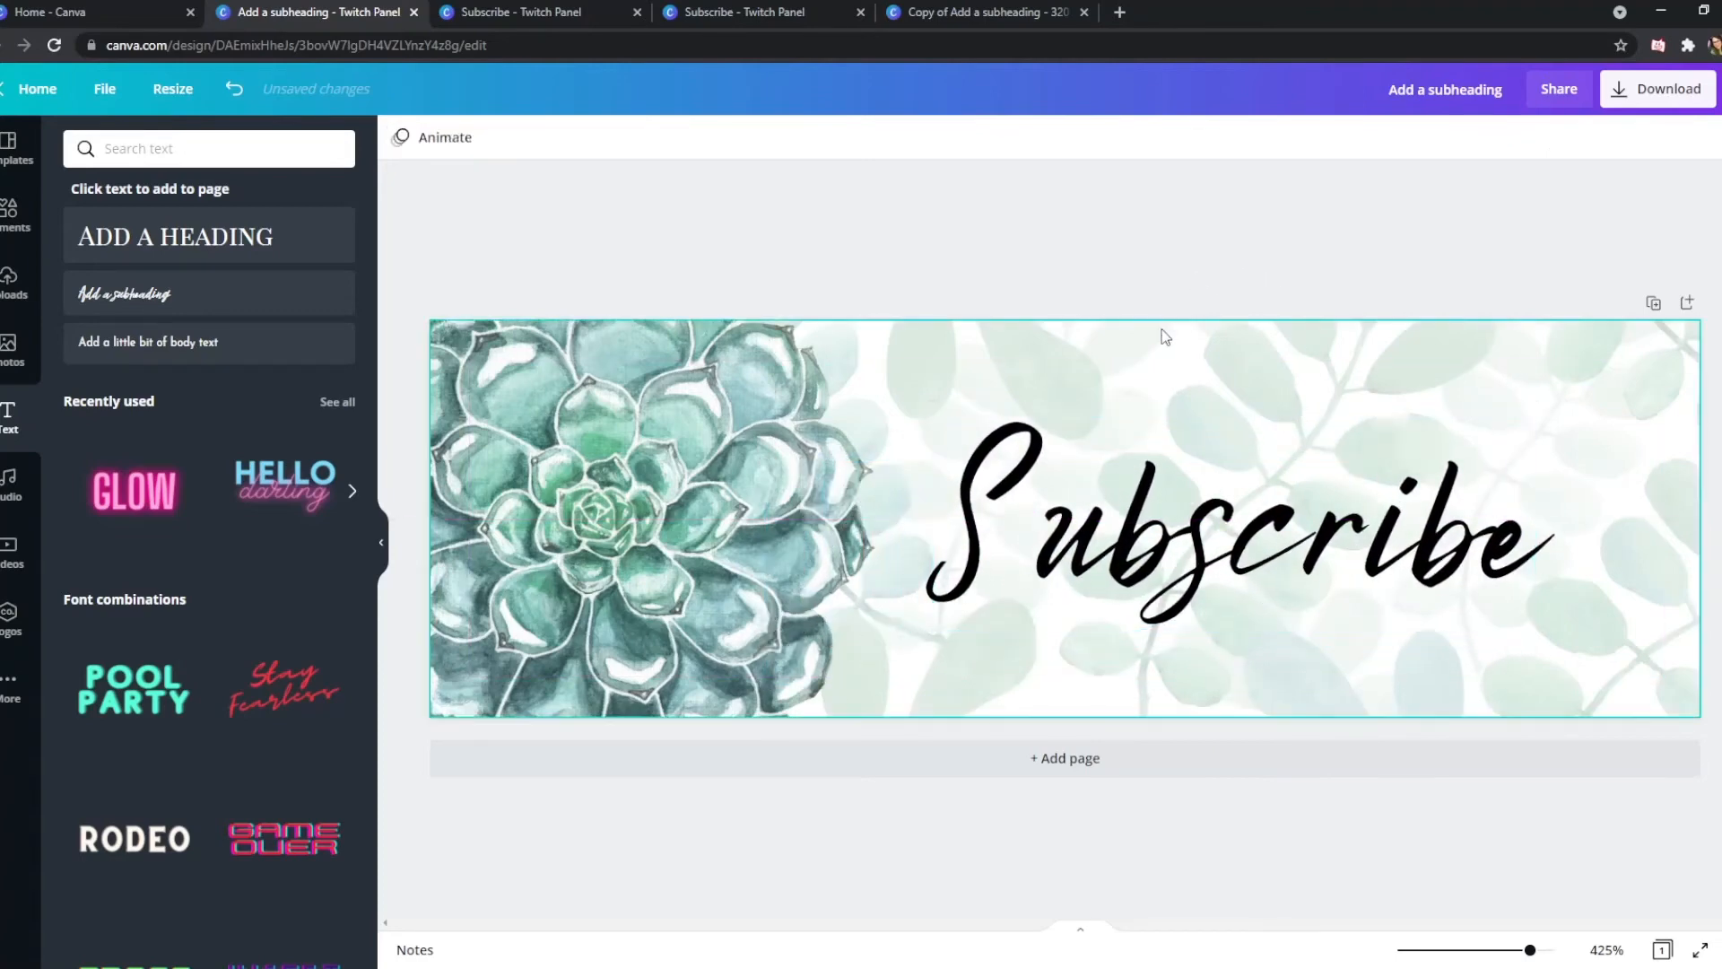
# Try the Emitha and Jonathan script fonts on the "Subscribe" text
pyautogui.click(1159, 484)
pyautogui.click(488, 139)
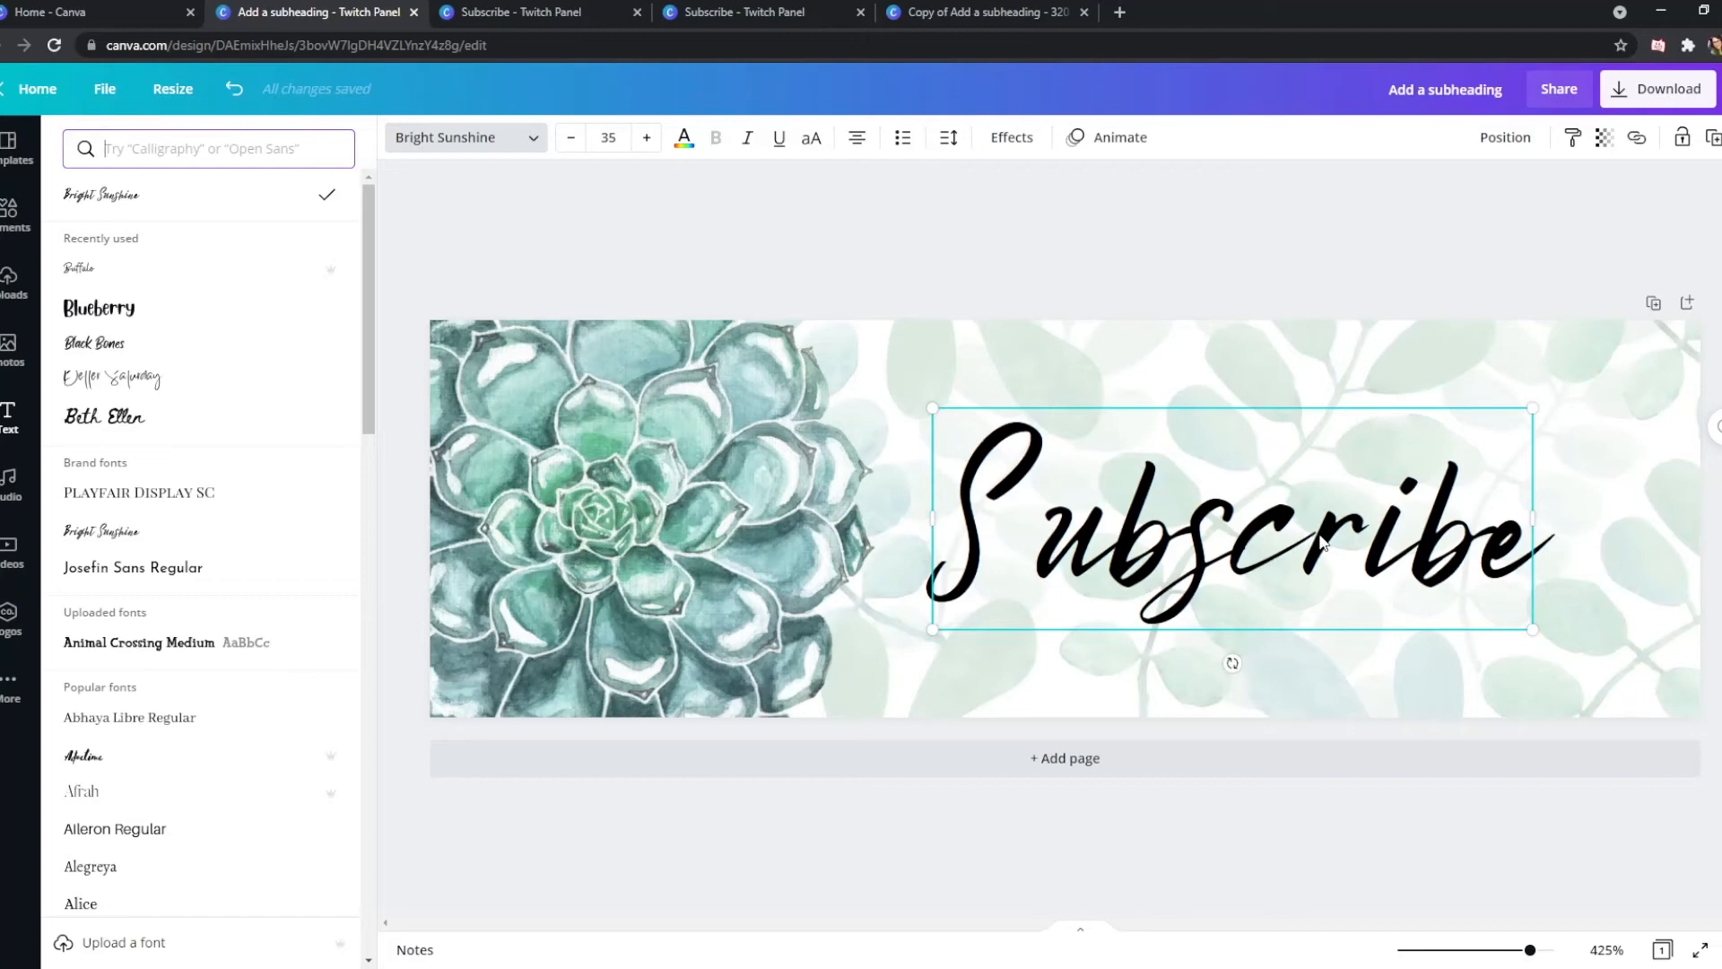
pyautogui.scroll(-8, 216, 649)
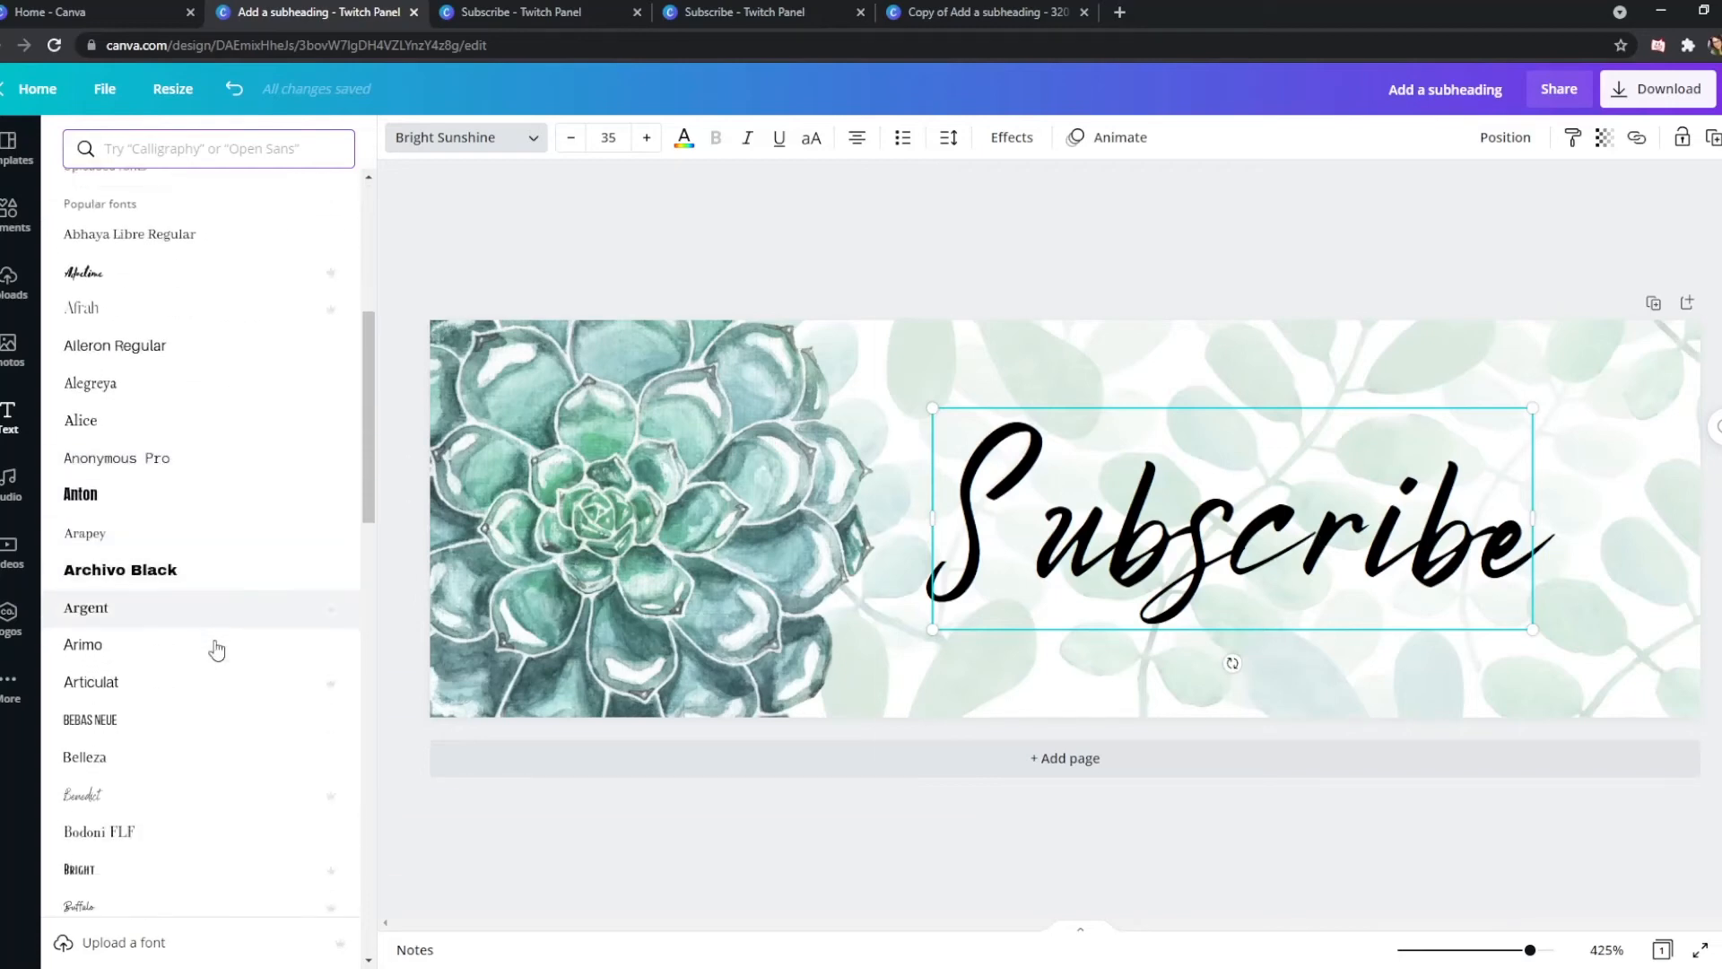
pyautogui.scroll(-6, 222, 587)
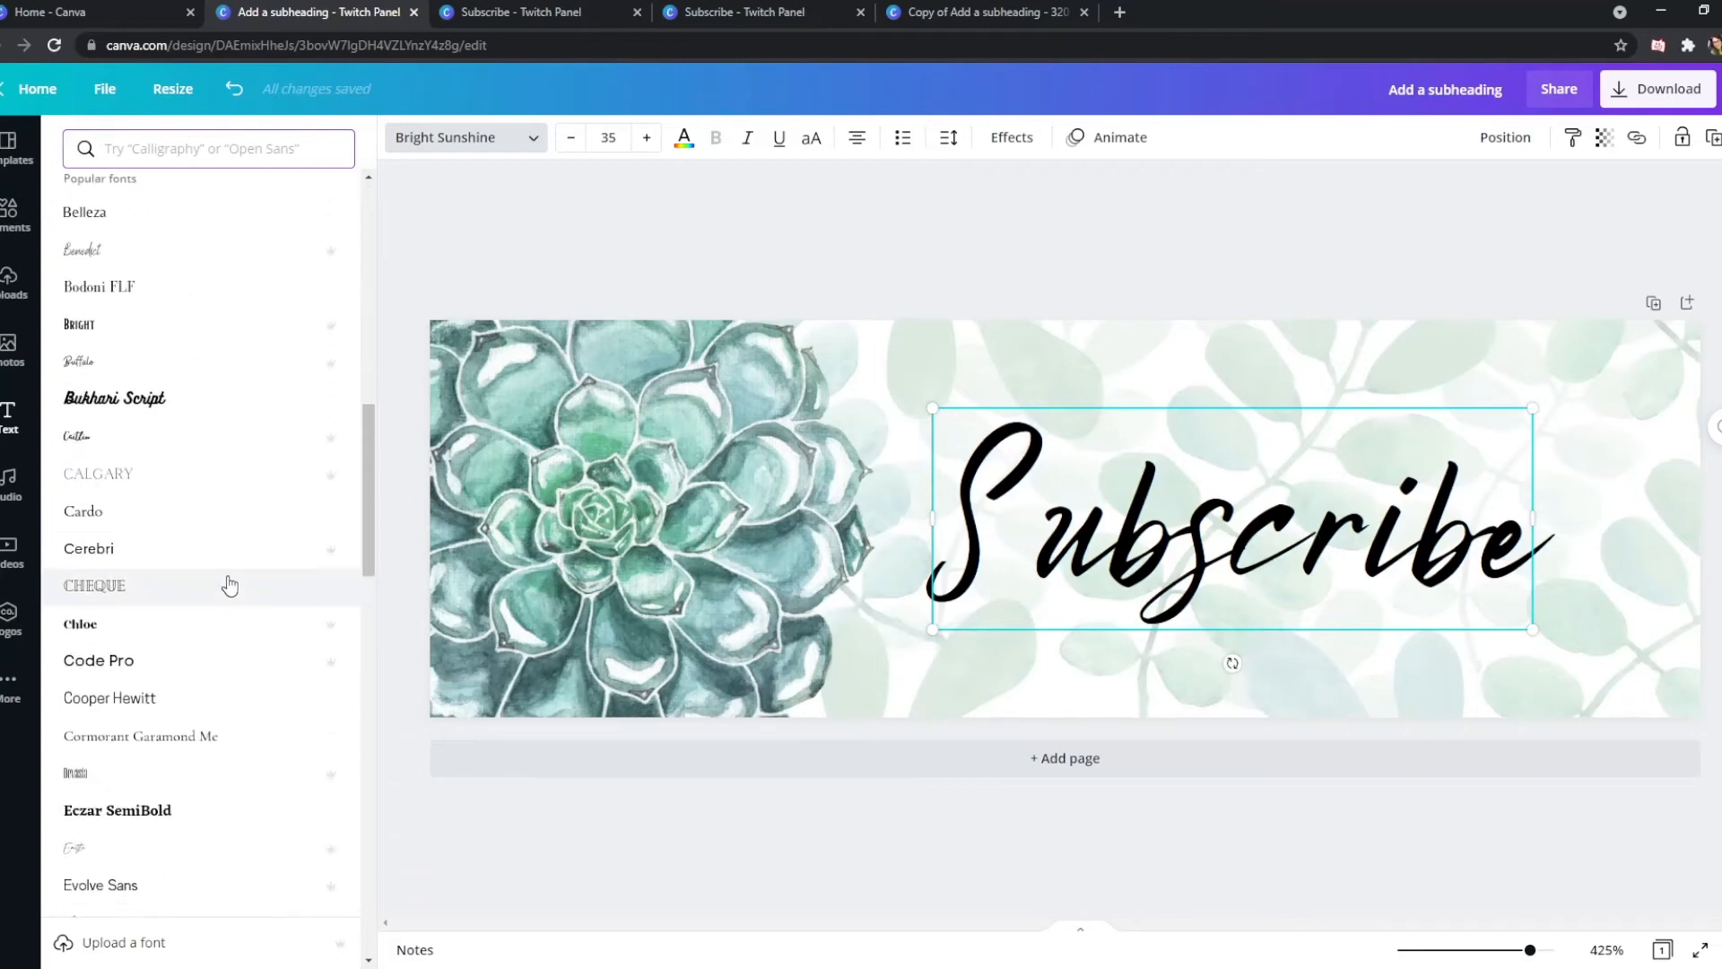
pyautogui.scroll(-3, 231, 585)
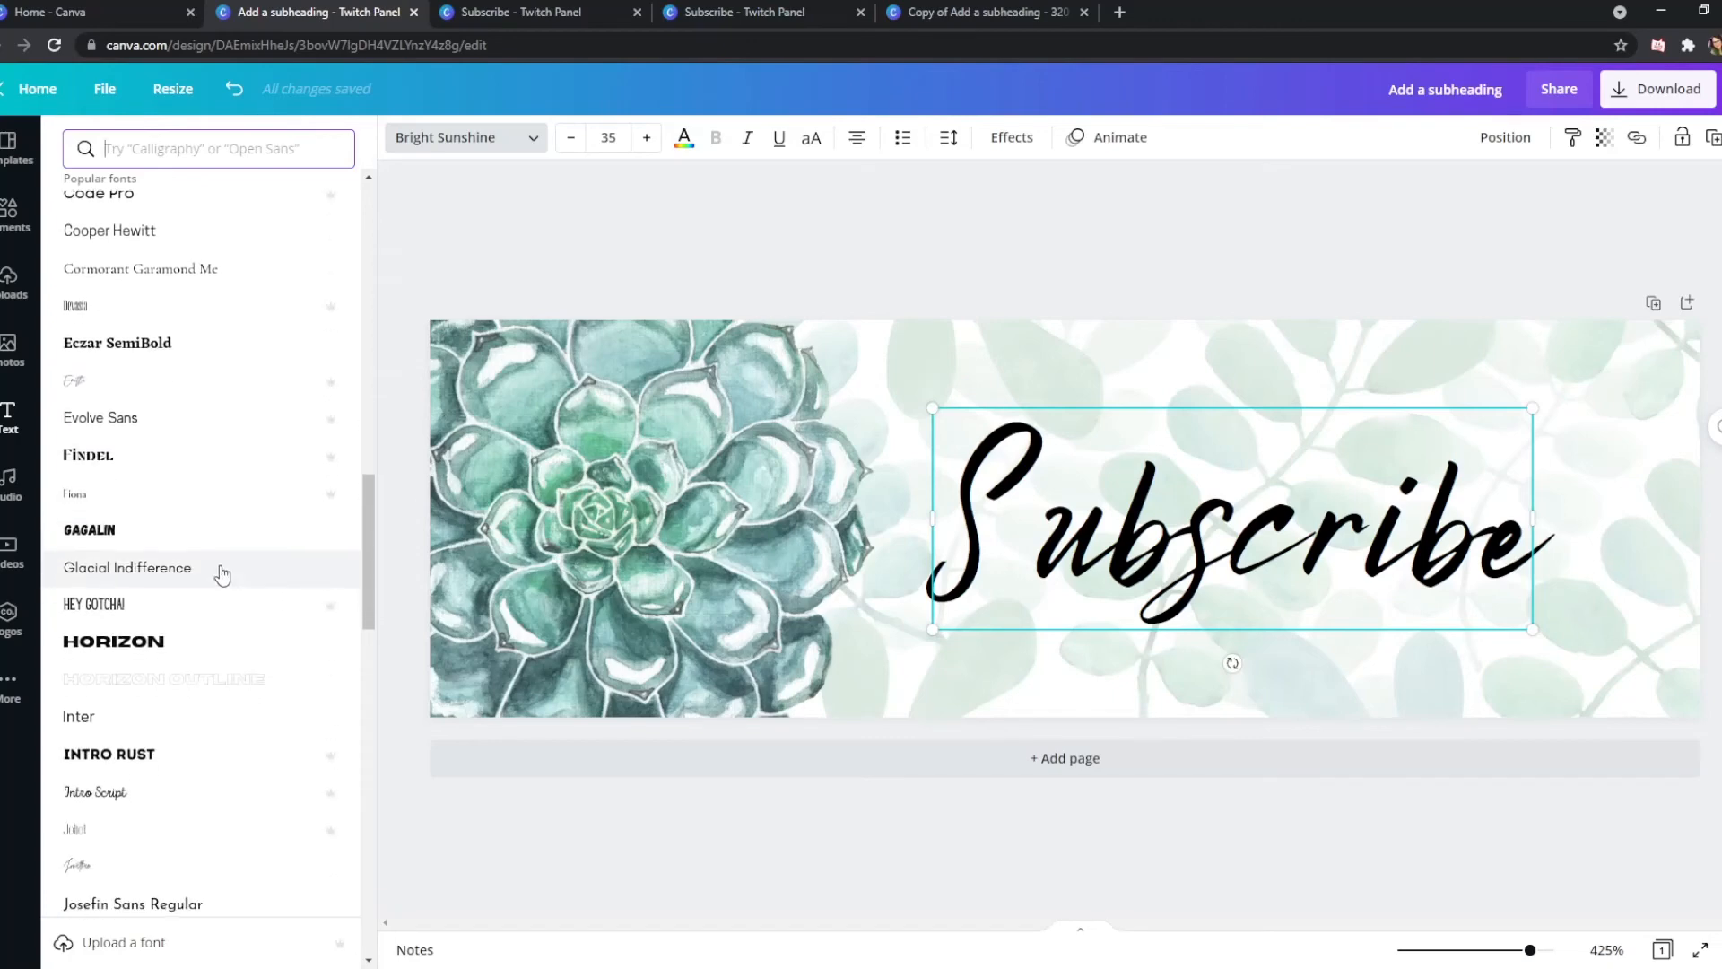
pyautogui.click(121, 390)
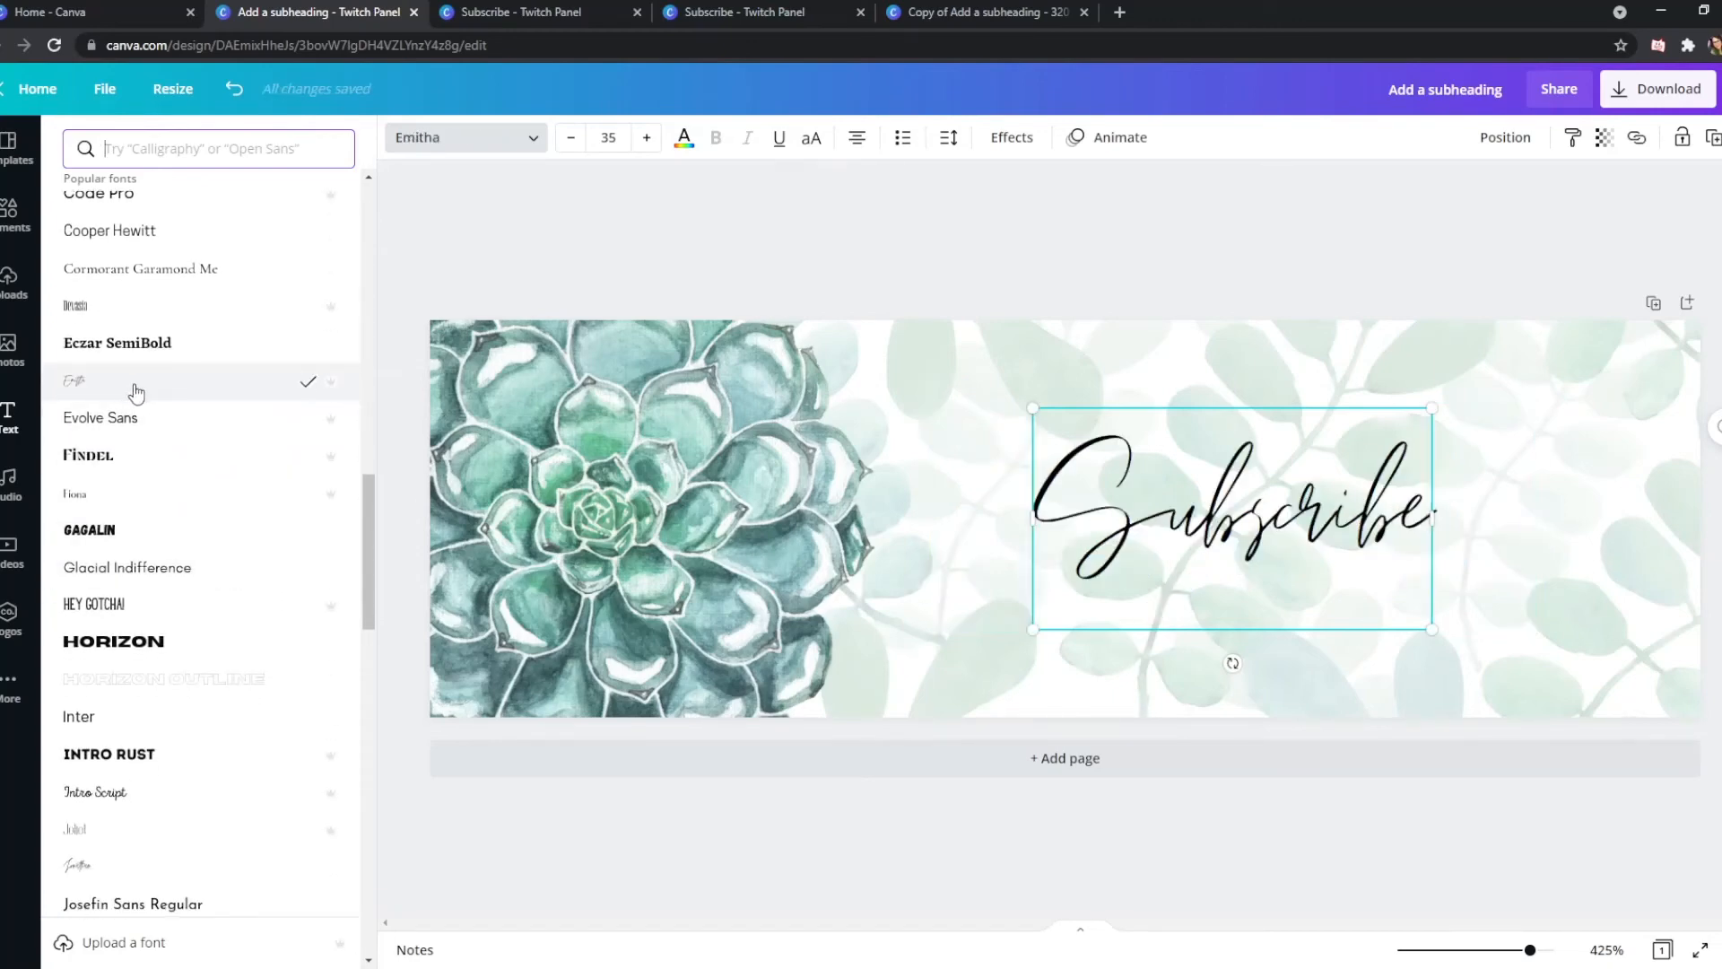
pyautogui.scroll(-3, 194, 530)
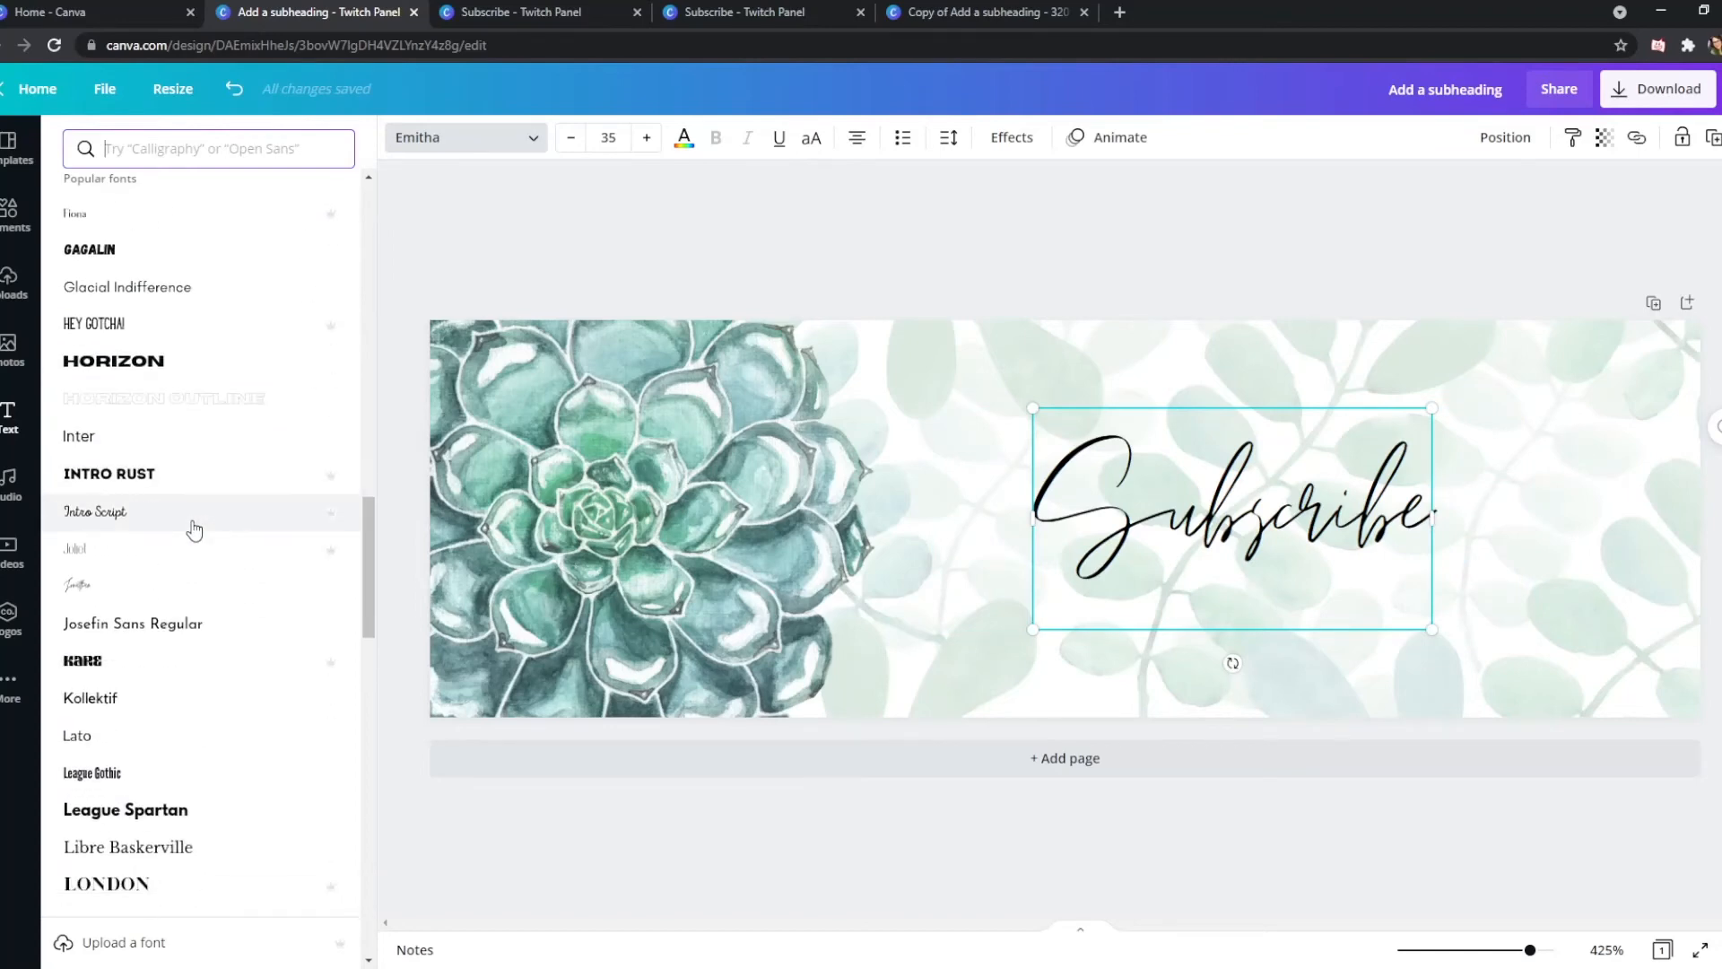
pyautogui.click(164, 597)
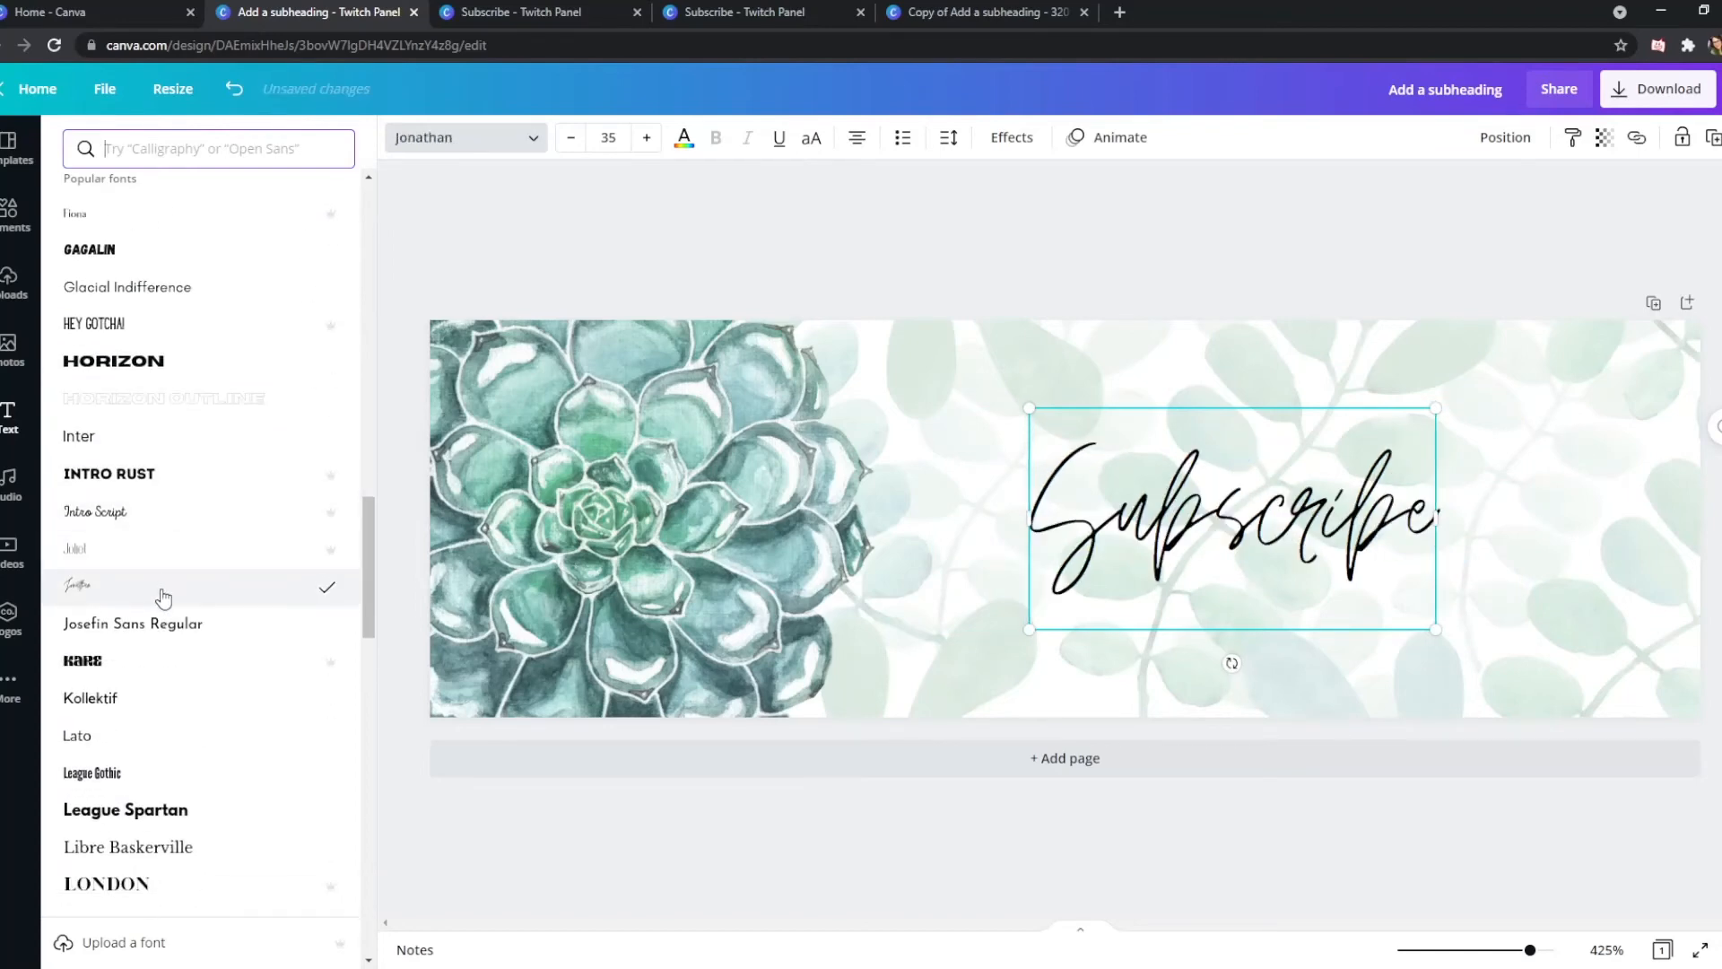
# Change the font of the "Subscribe" text to Blueberry
pyautogui.scroll(4, 234, 693)
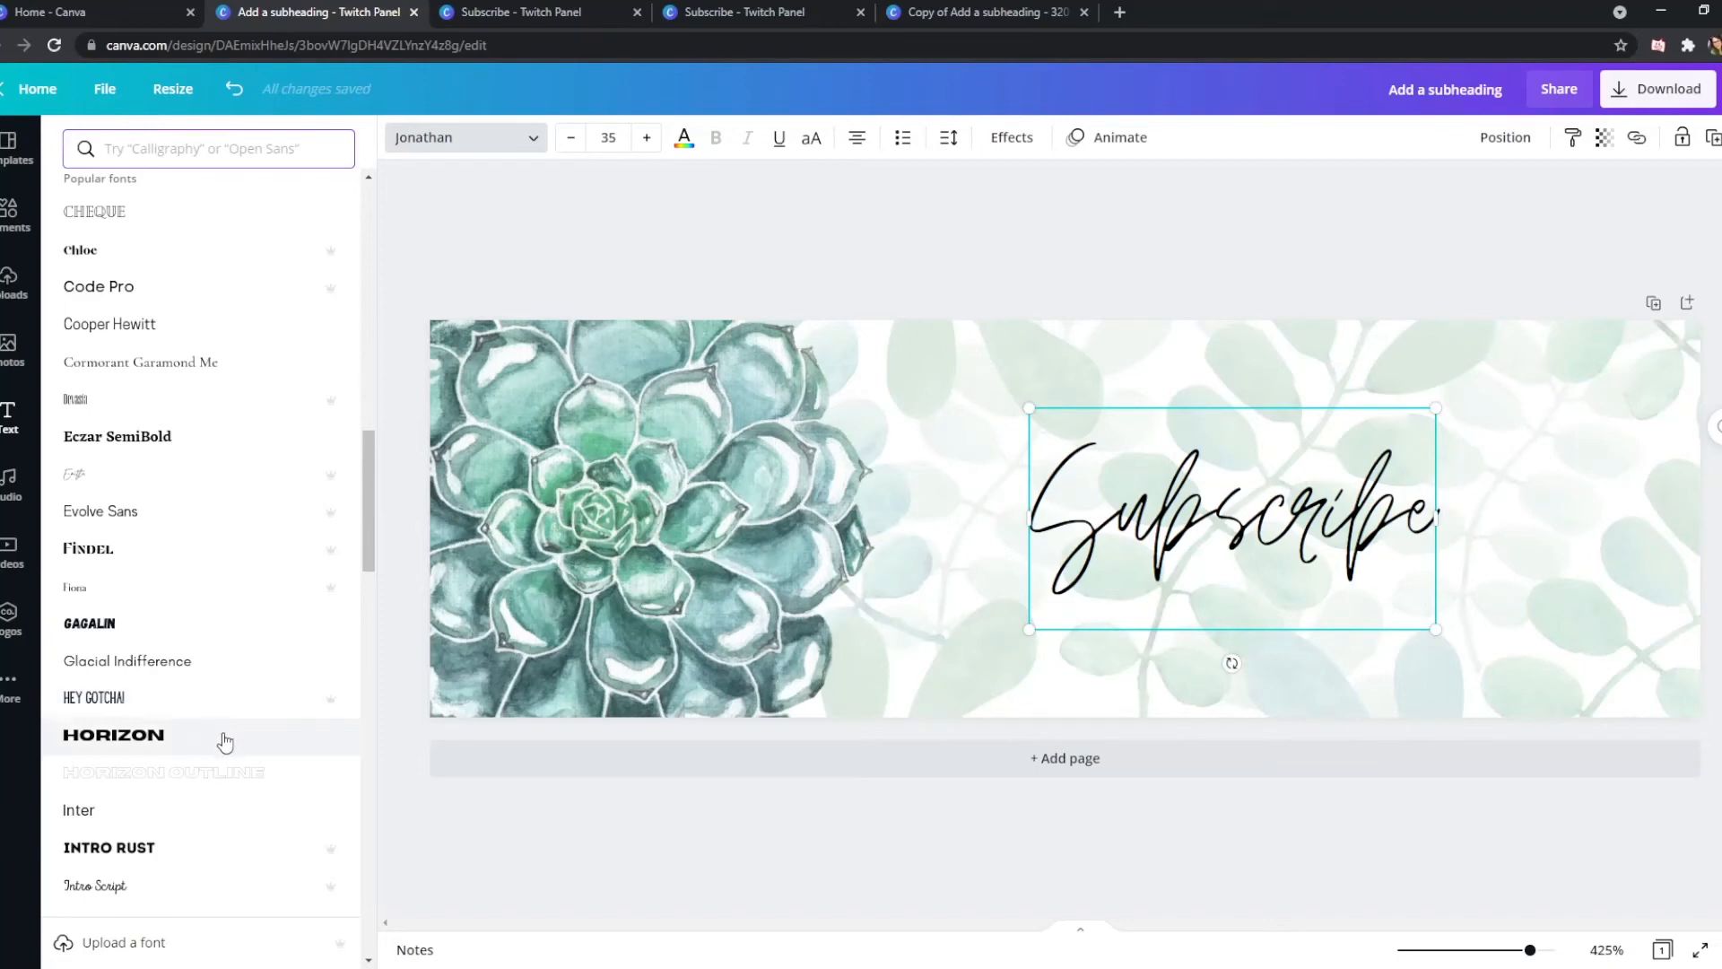
pyautogui.scroll(-3, 227, 740)
pyautogui.scroll(-4, 227, 743)
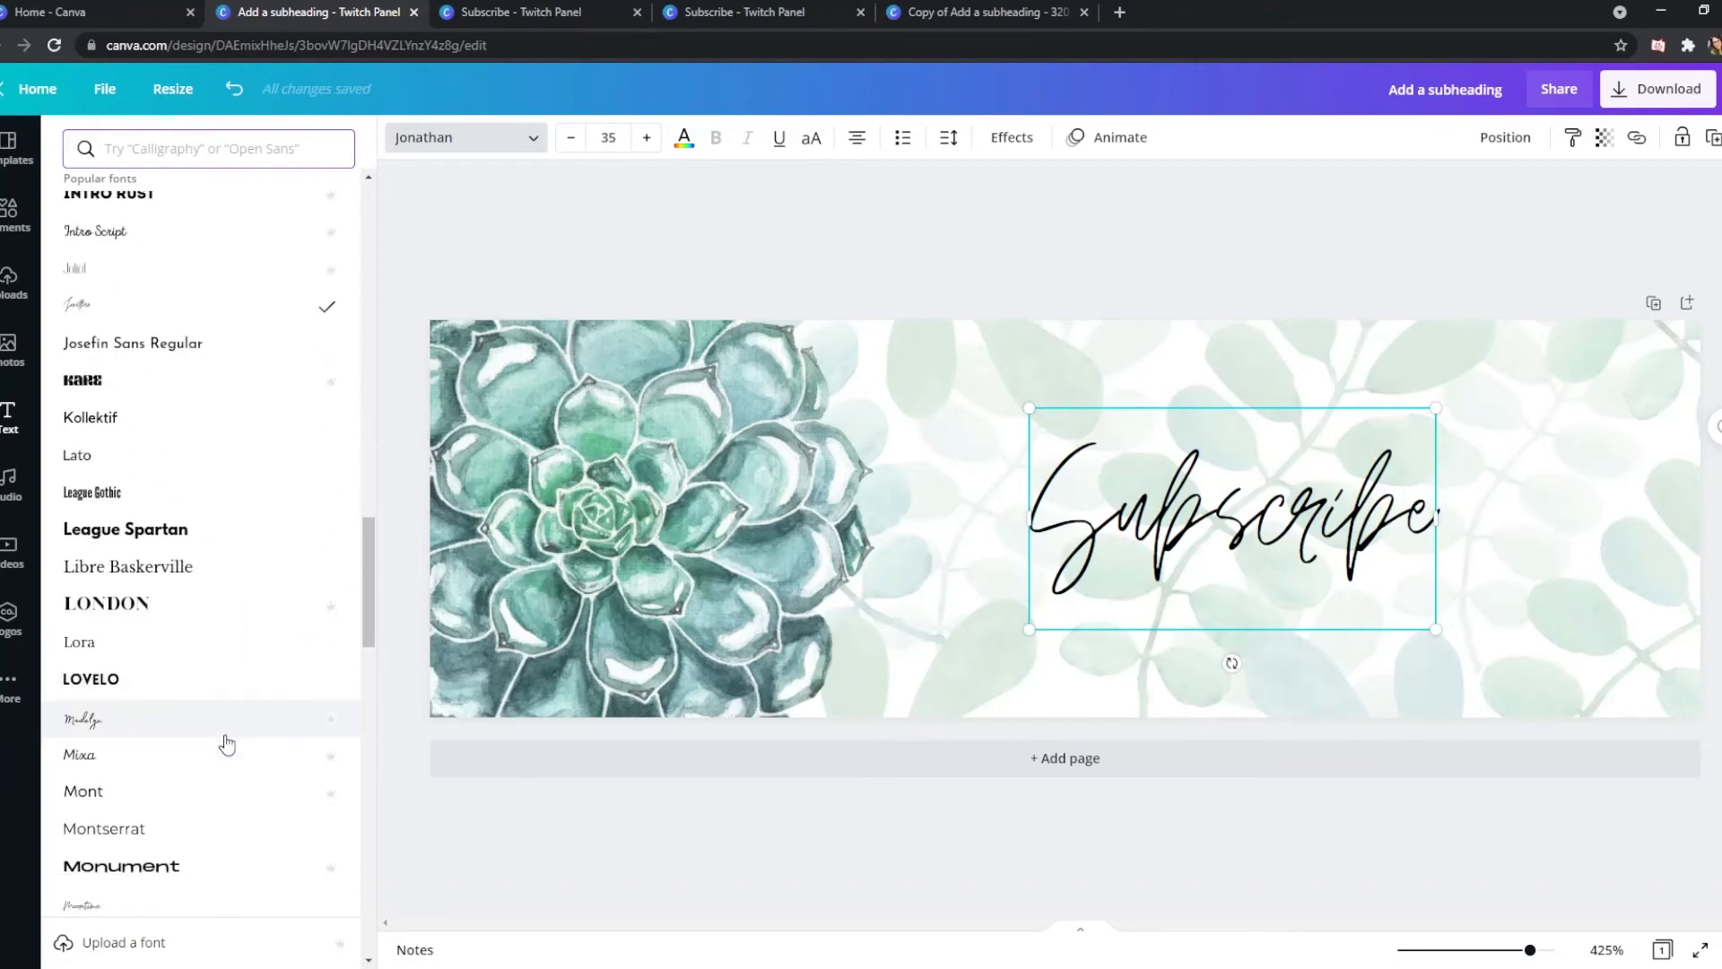
pyautogui.scroll(15, 182, 713)
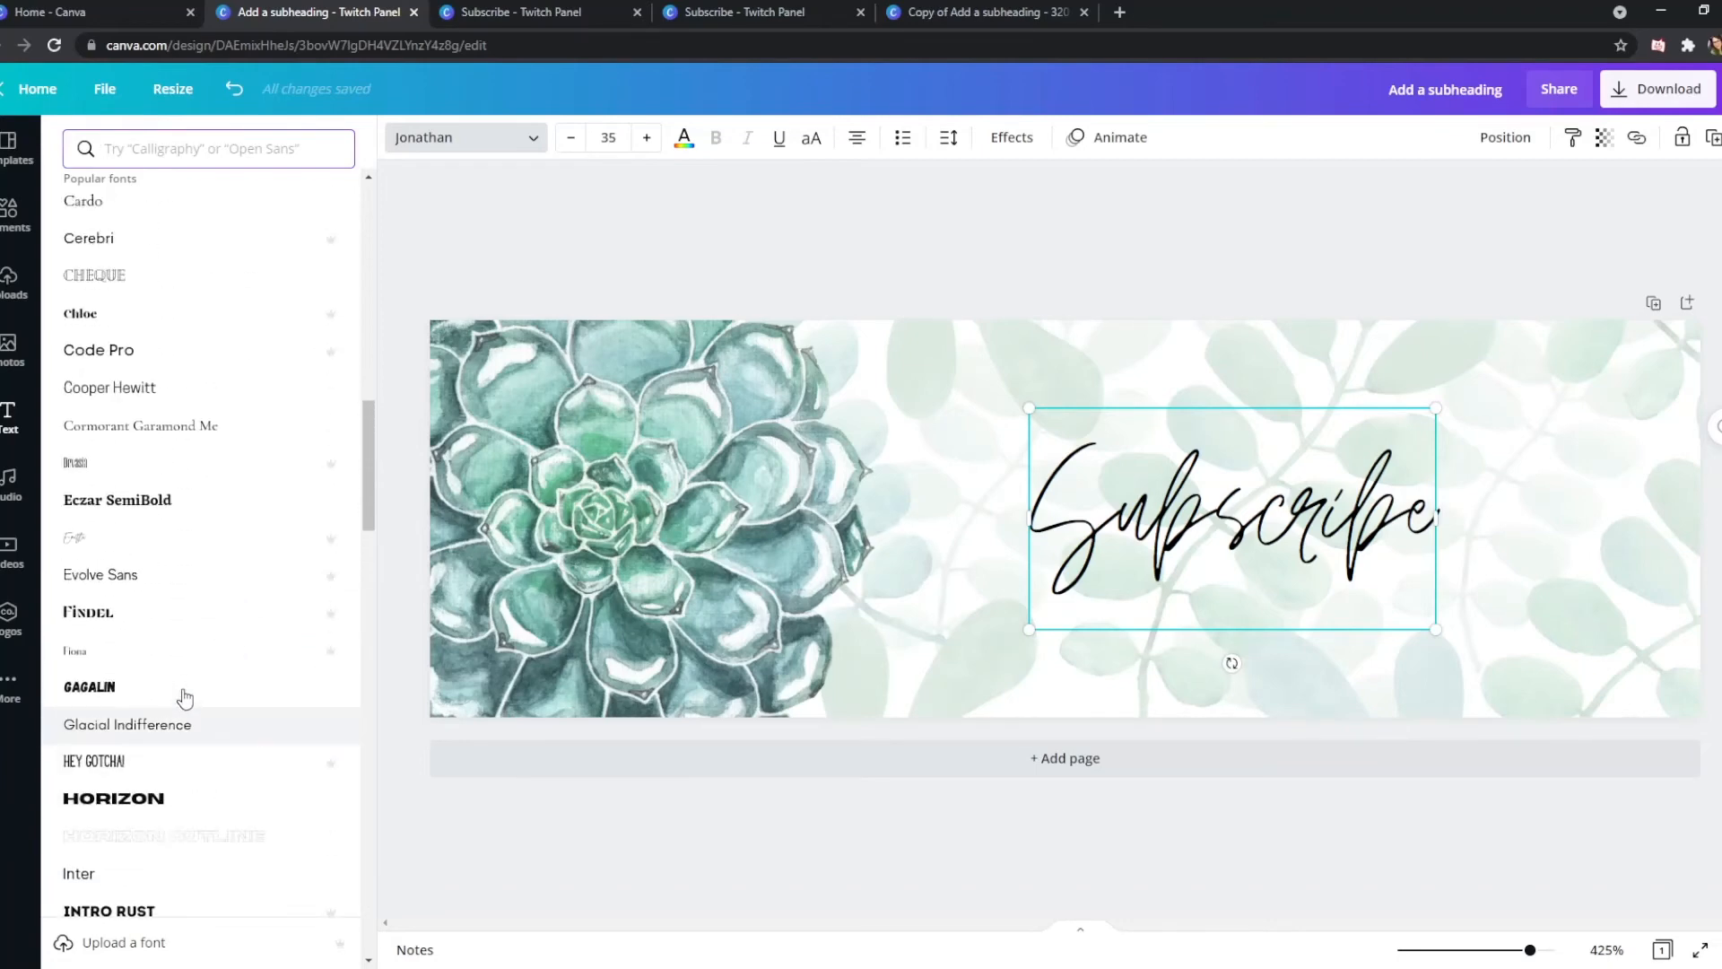
pyautogui.click(158, 306)
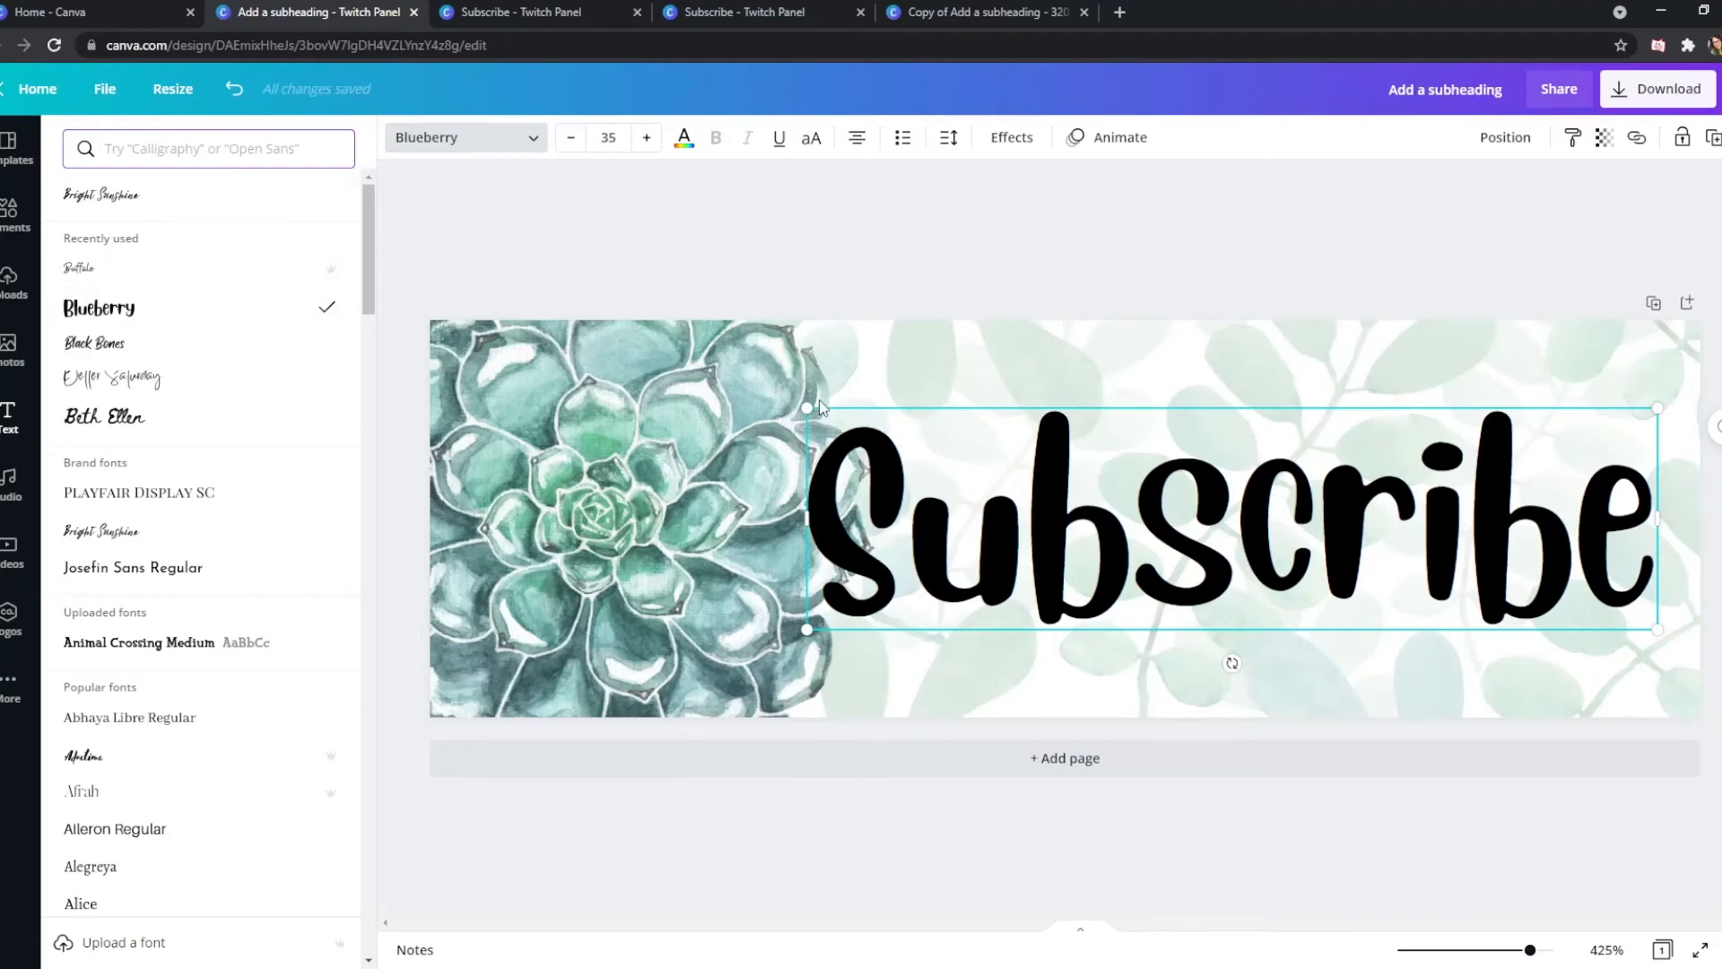
# Set the "Subscribe" text's font size to 30 and move it clear of the succulent, vertically centred on the panel
pyautogui.click(615, 128)
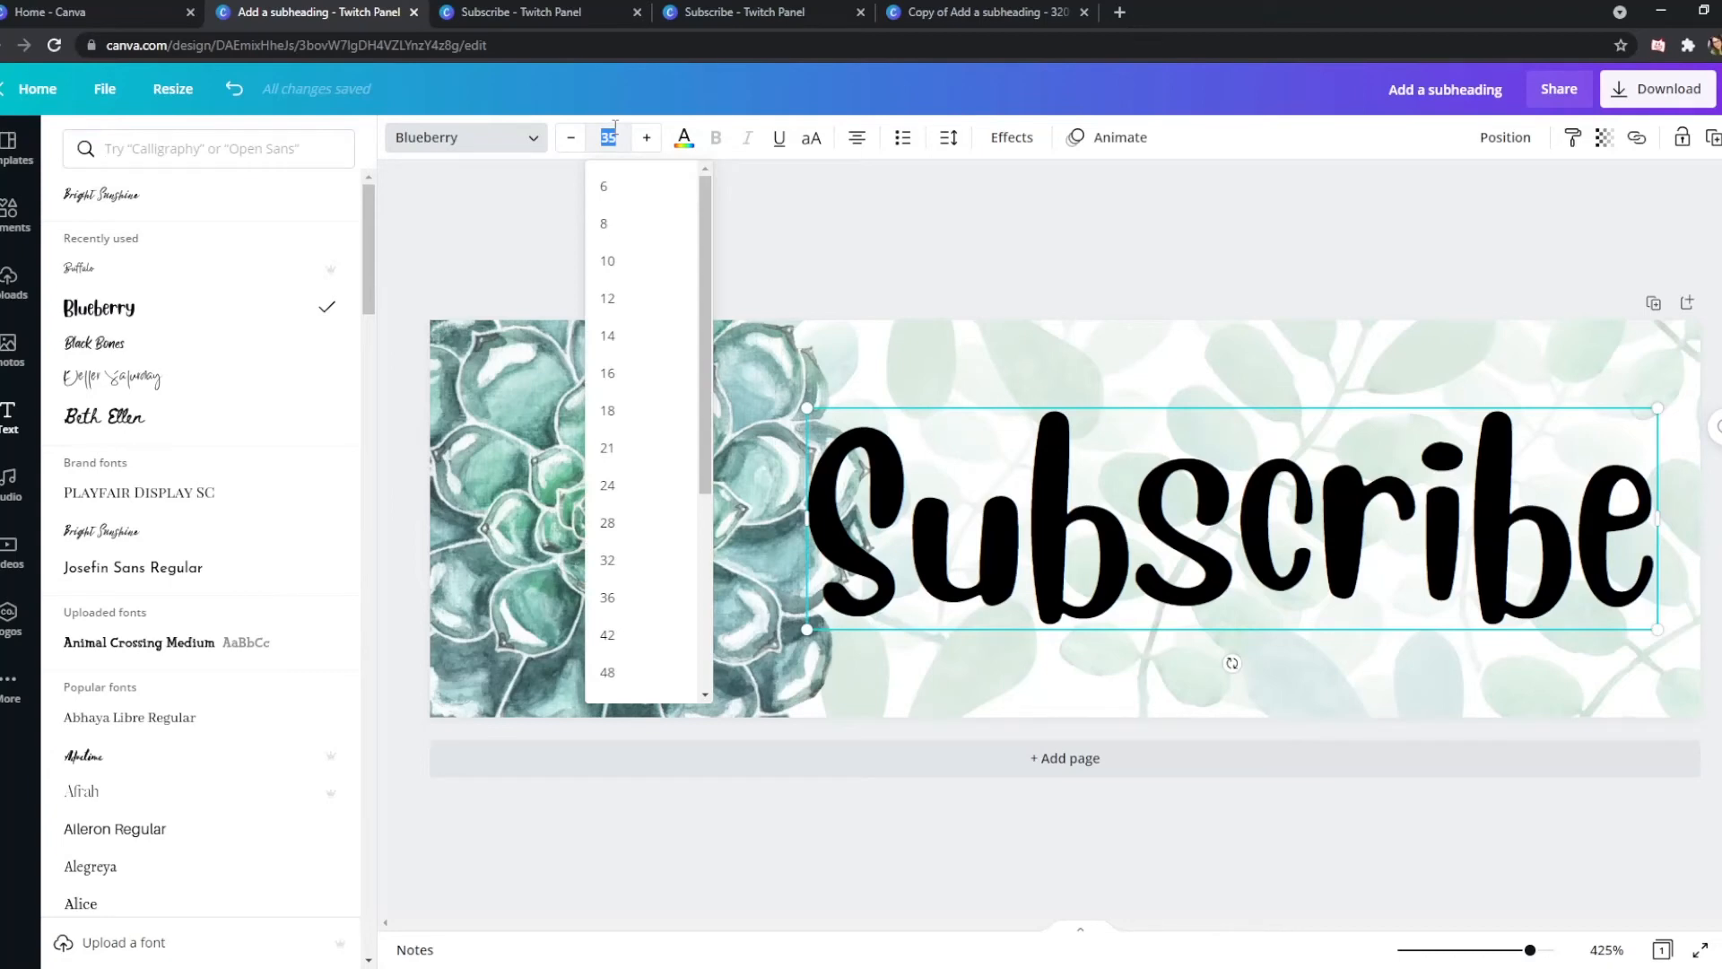
pyautogui.write('30')
pyautogui.press('Return')
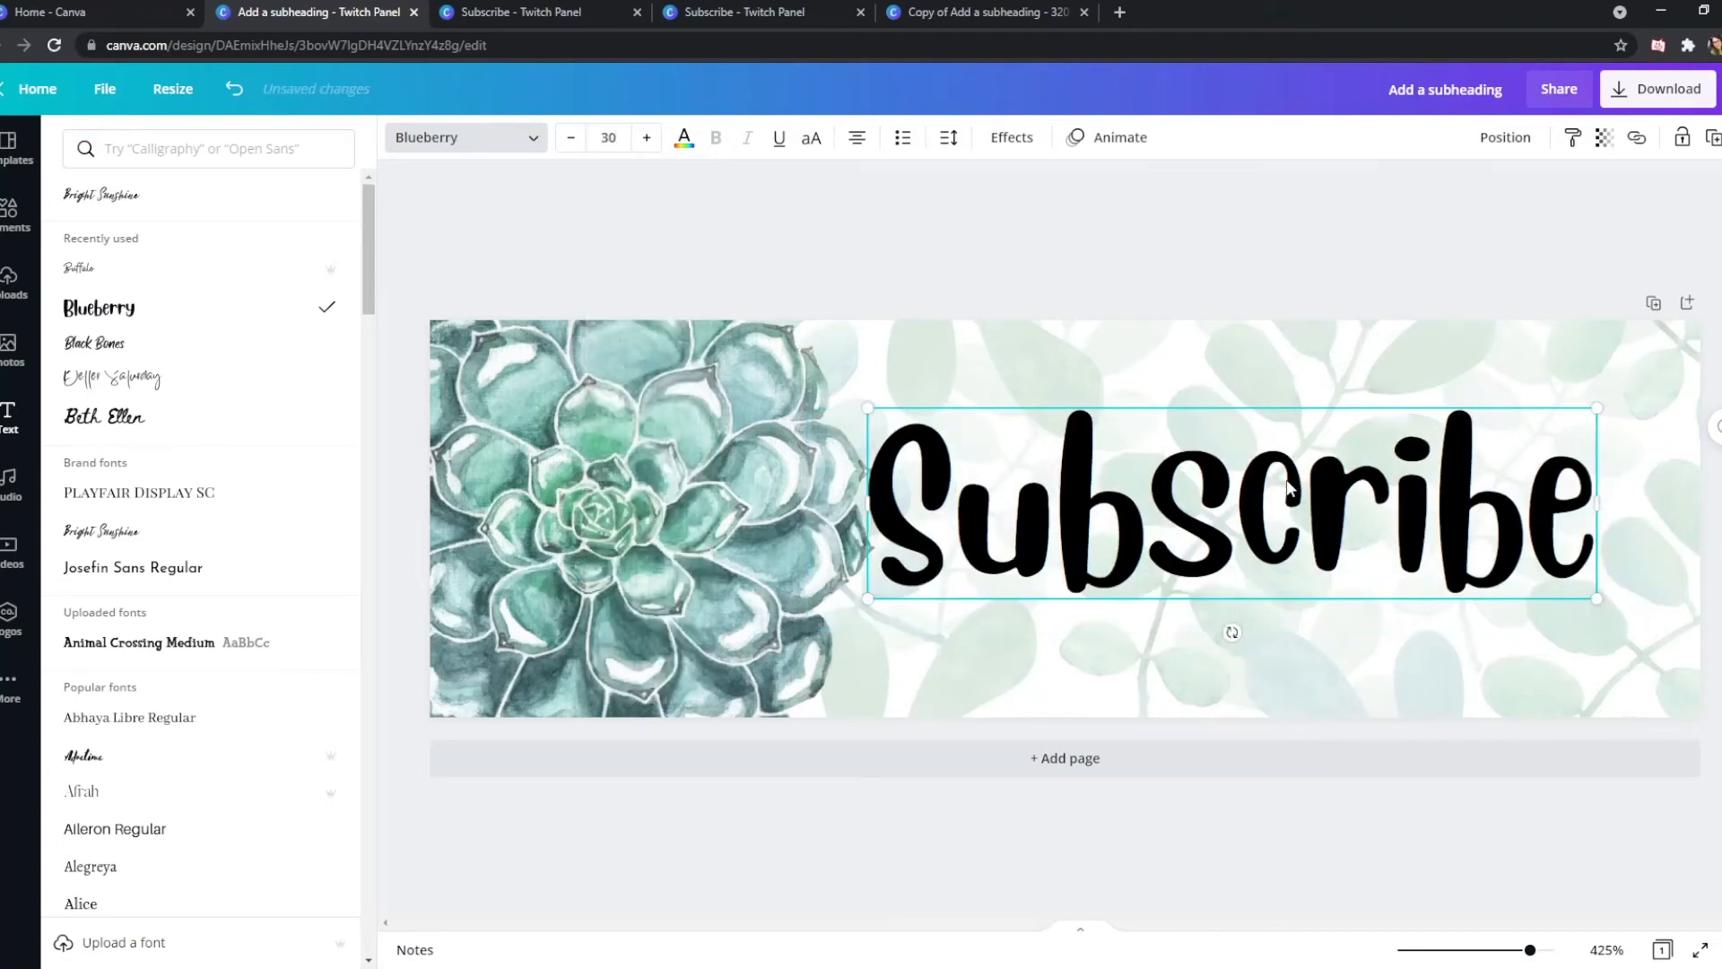
pyautogui.moveTo(1298, 482); pyautogui.dragTo(1337, 492)
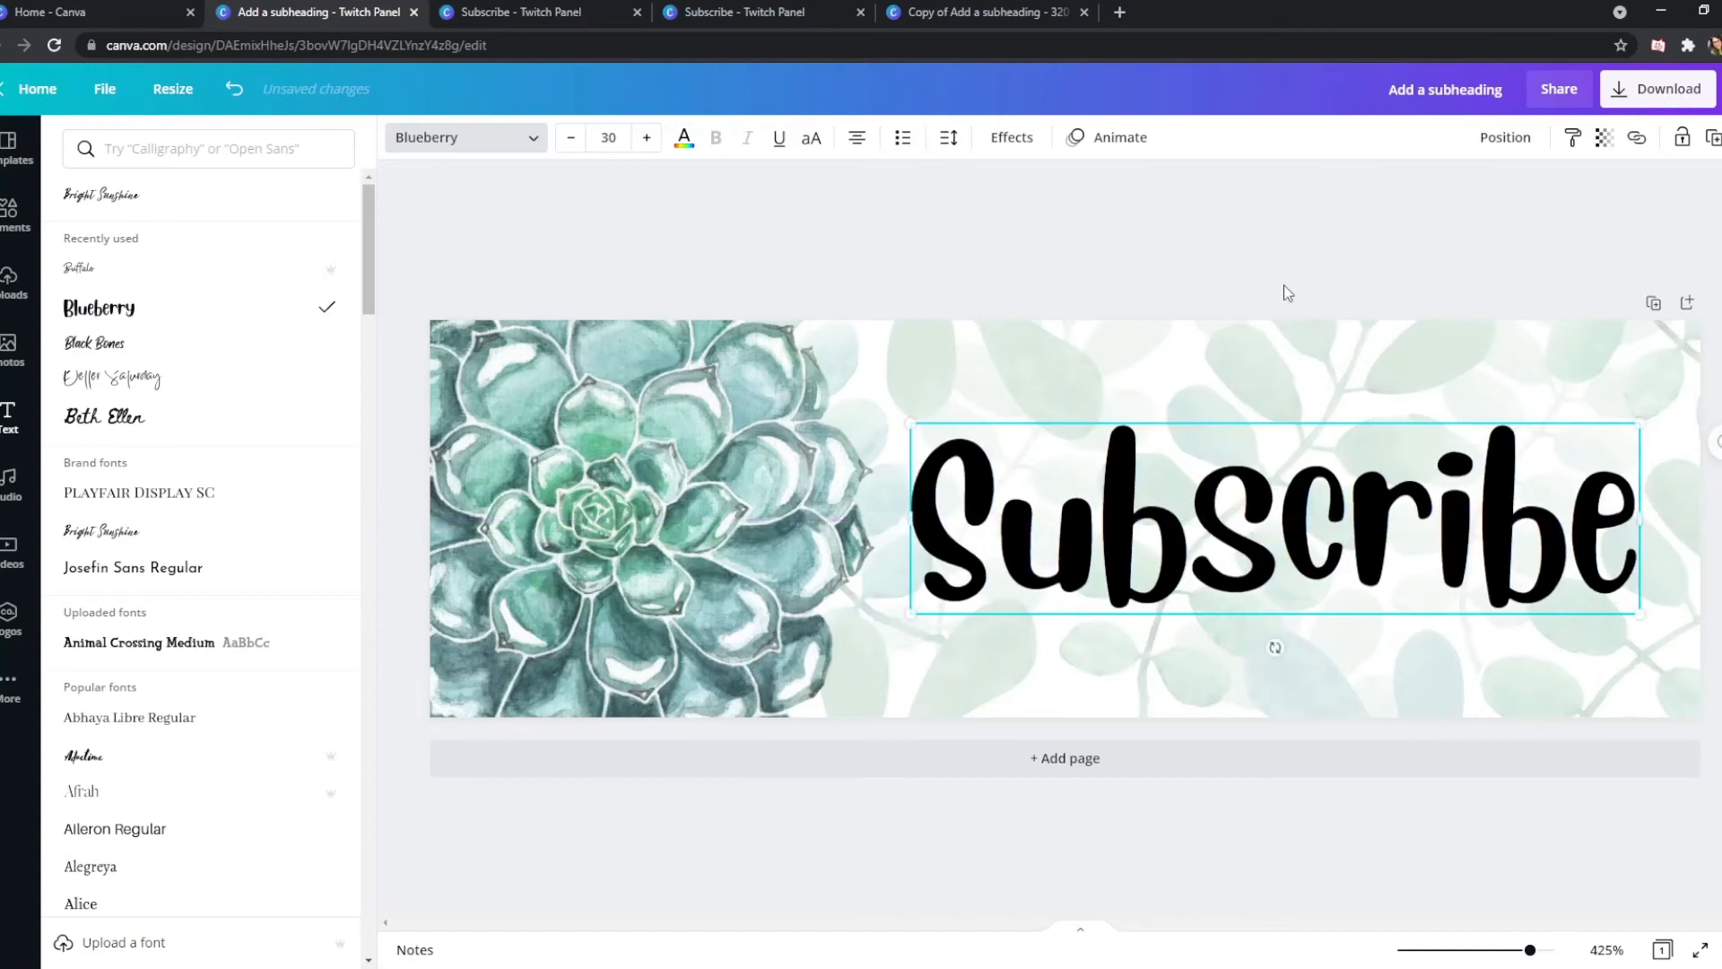
pyautogui.click(1278, 262)
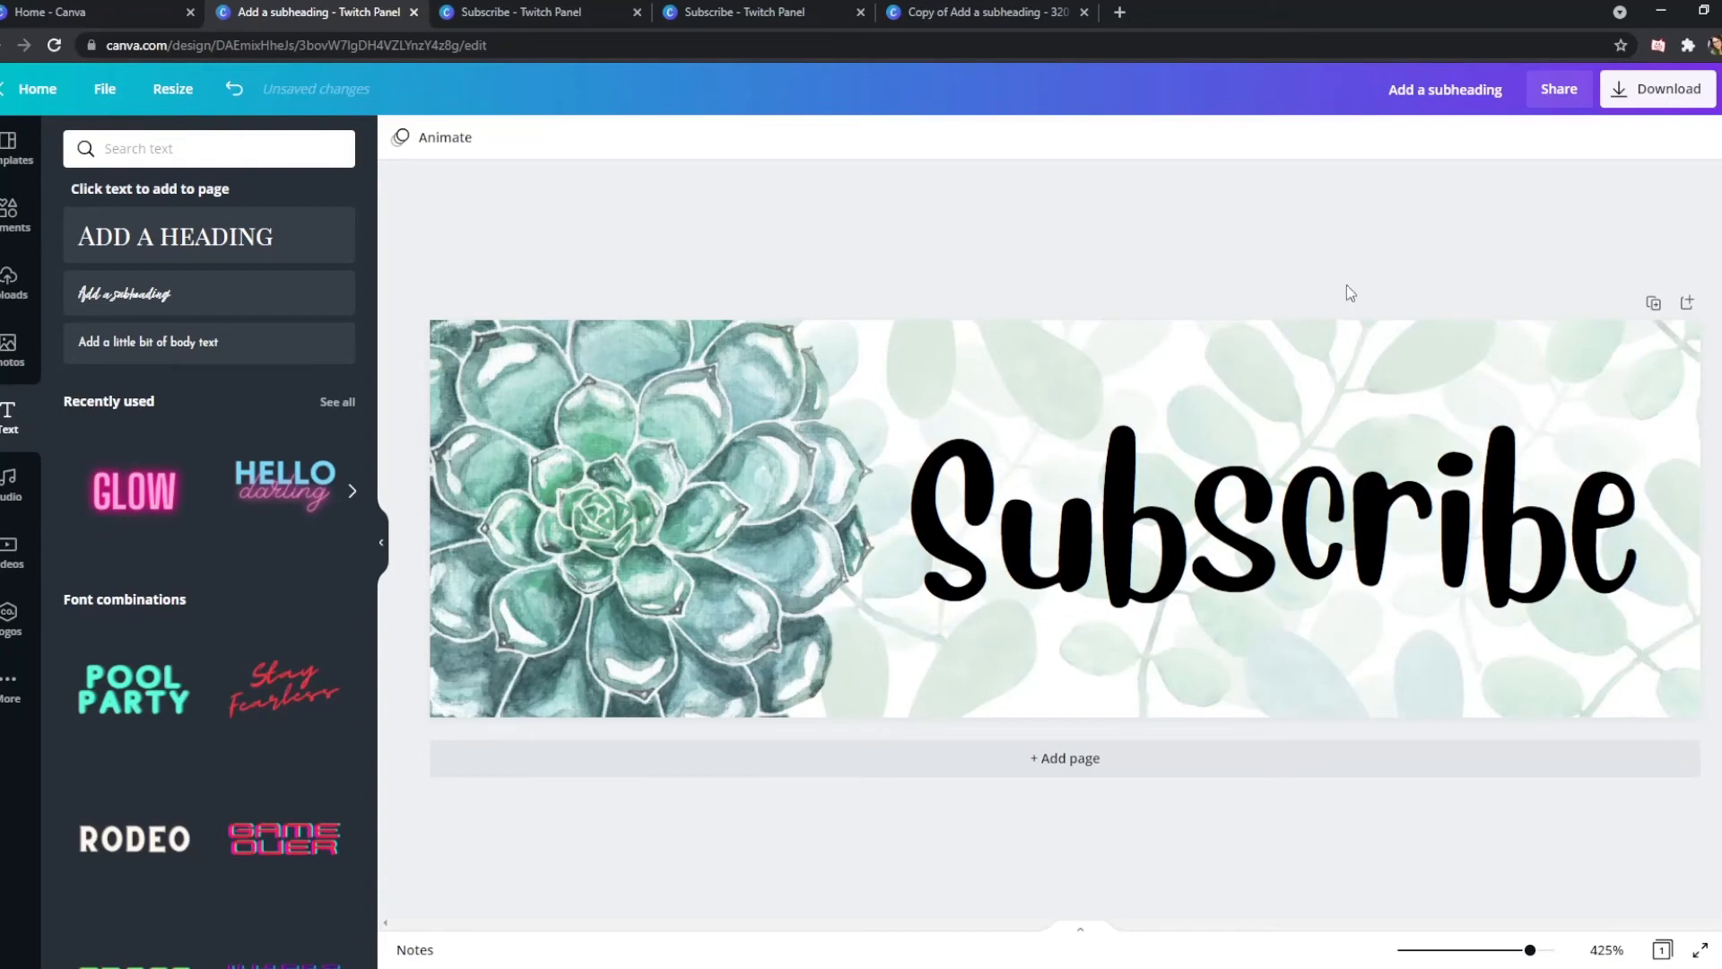
# Try the Lift effect on the "Subscribe" text with its intensity lowered to 27
pyautogui.click(1466, 504)
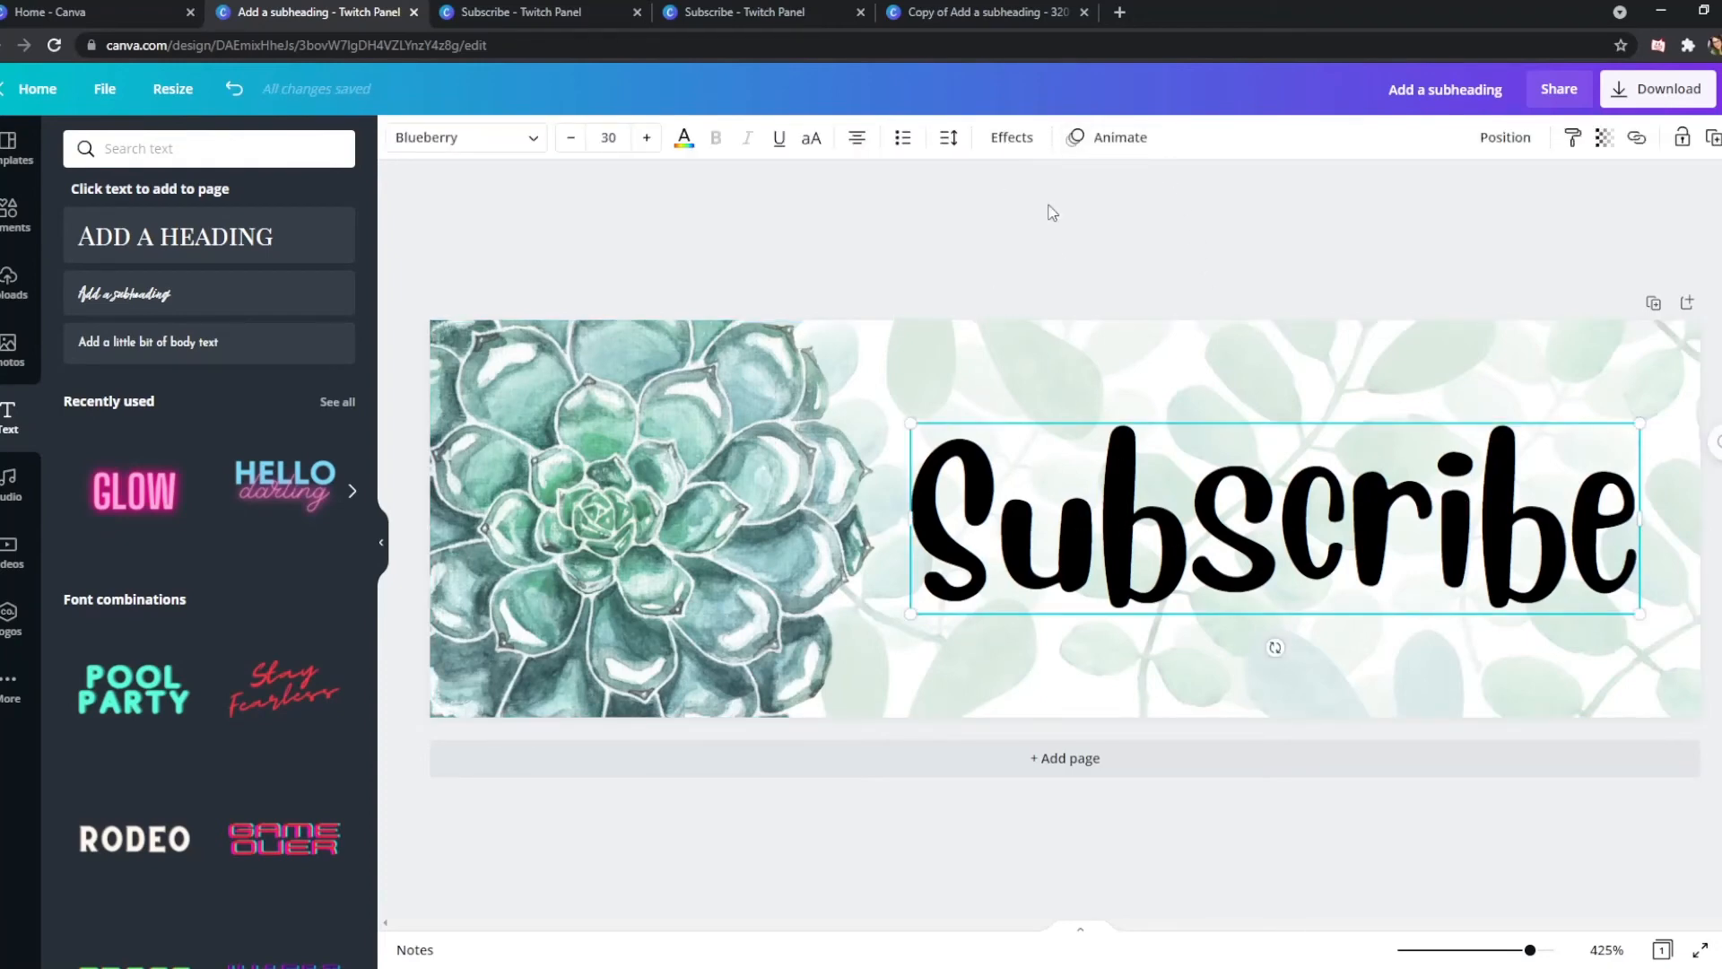
pyautogui.click(1010, 139)
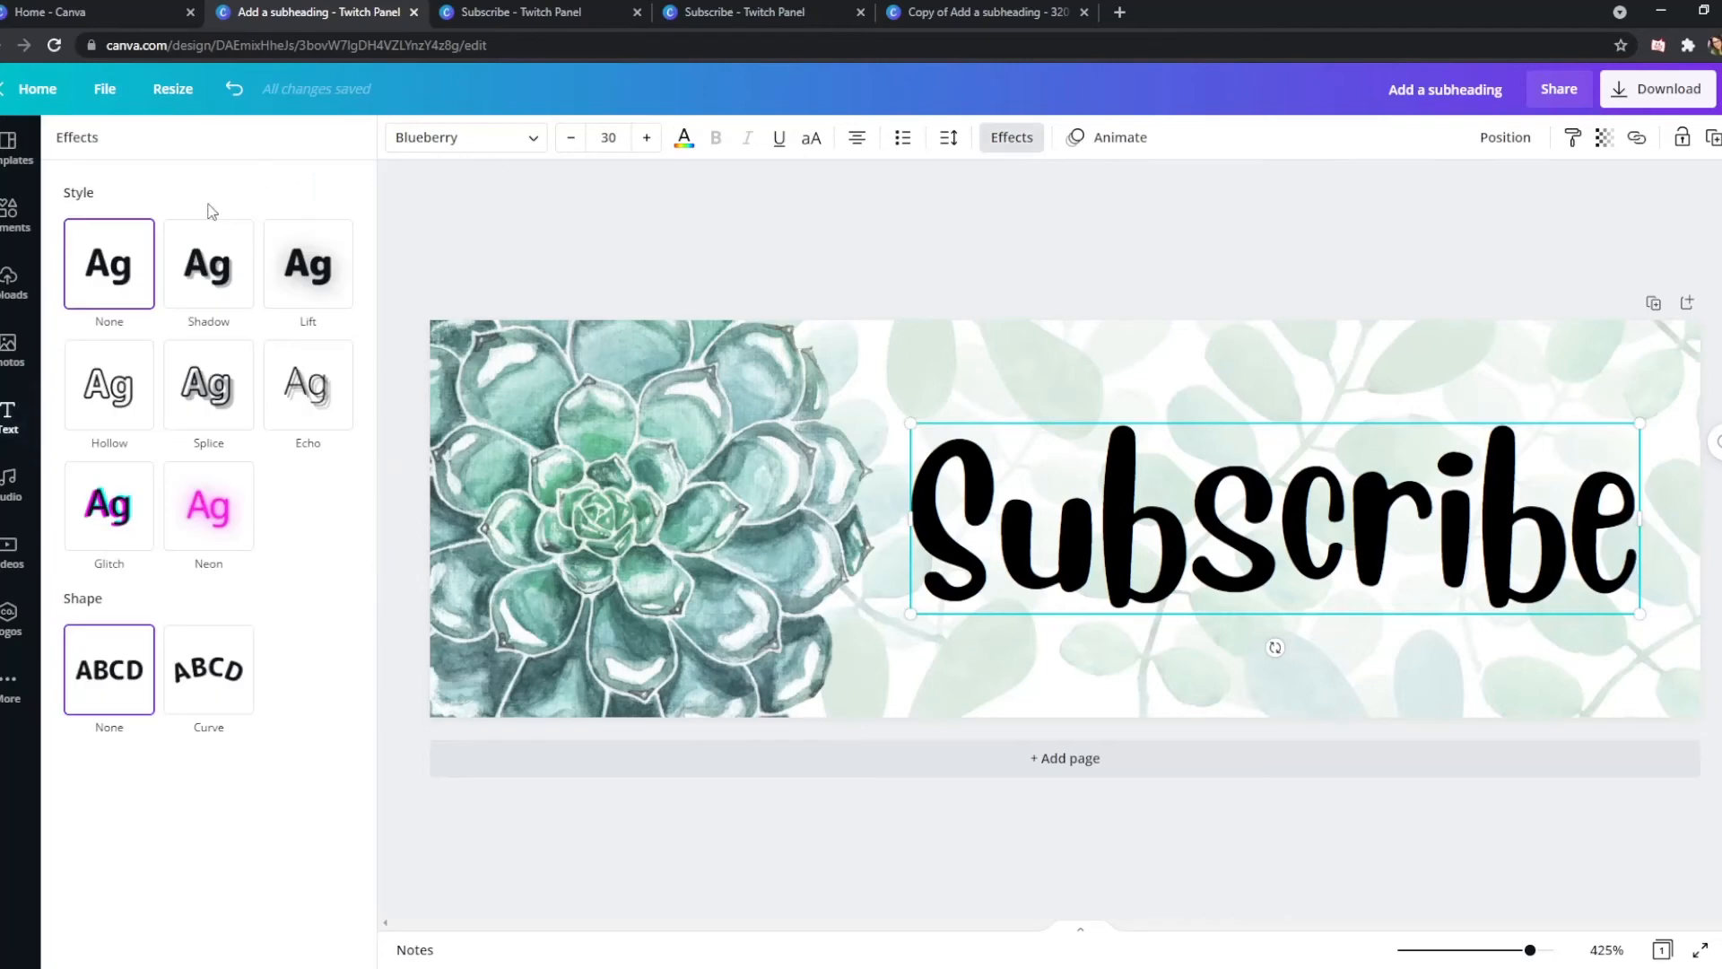
pyautogui.click(314, 289)
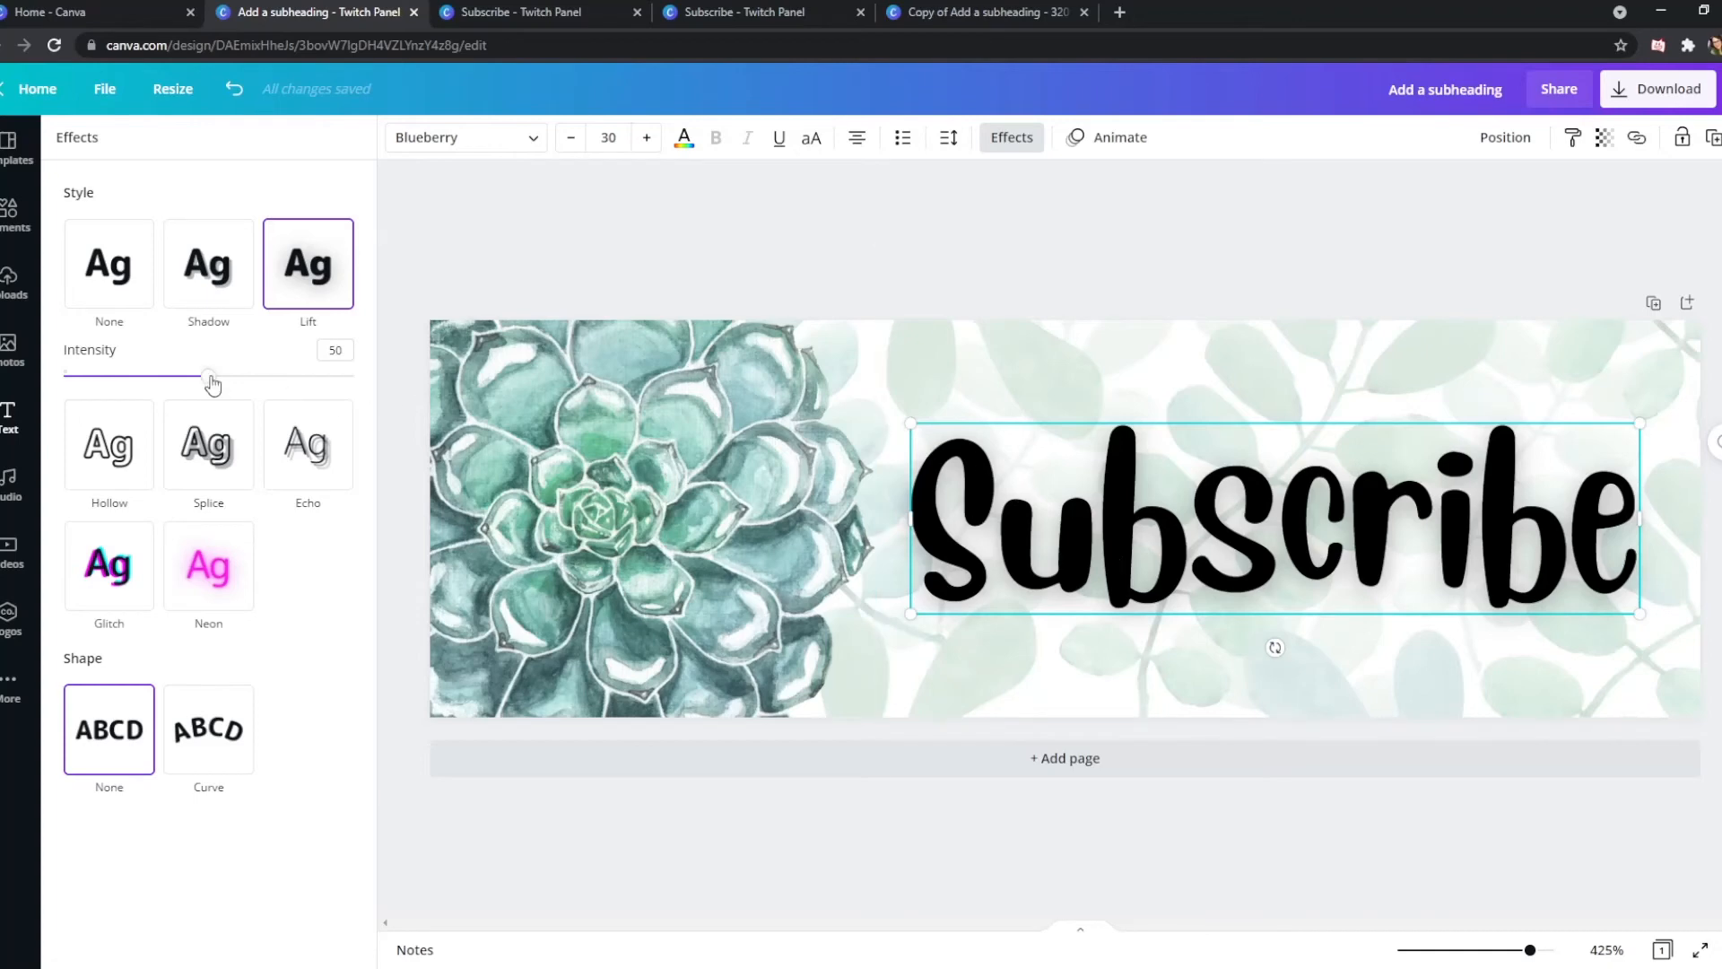
pyautogui.moveTo(207, 376); pyautogui.dragTo(142, 385)
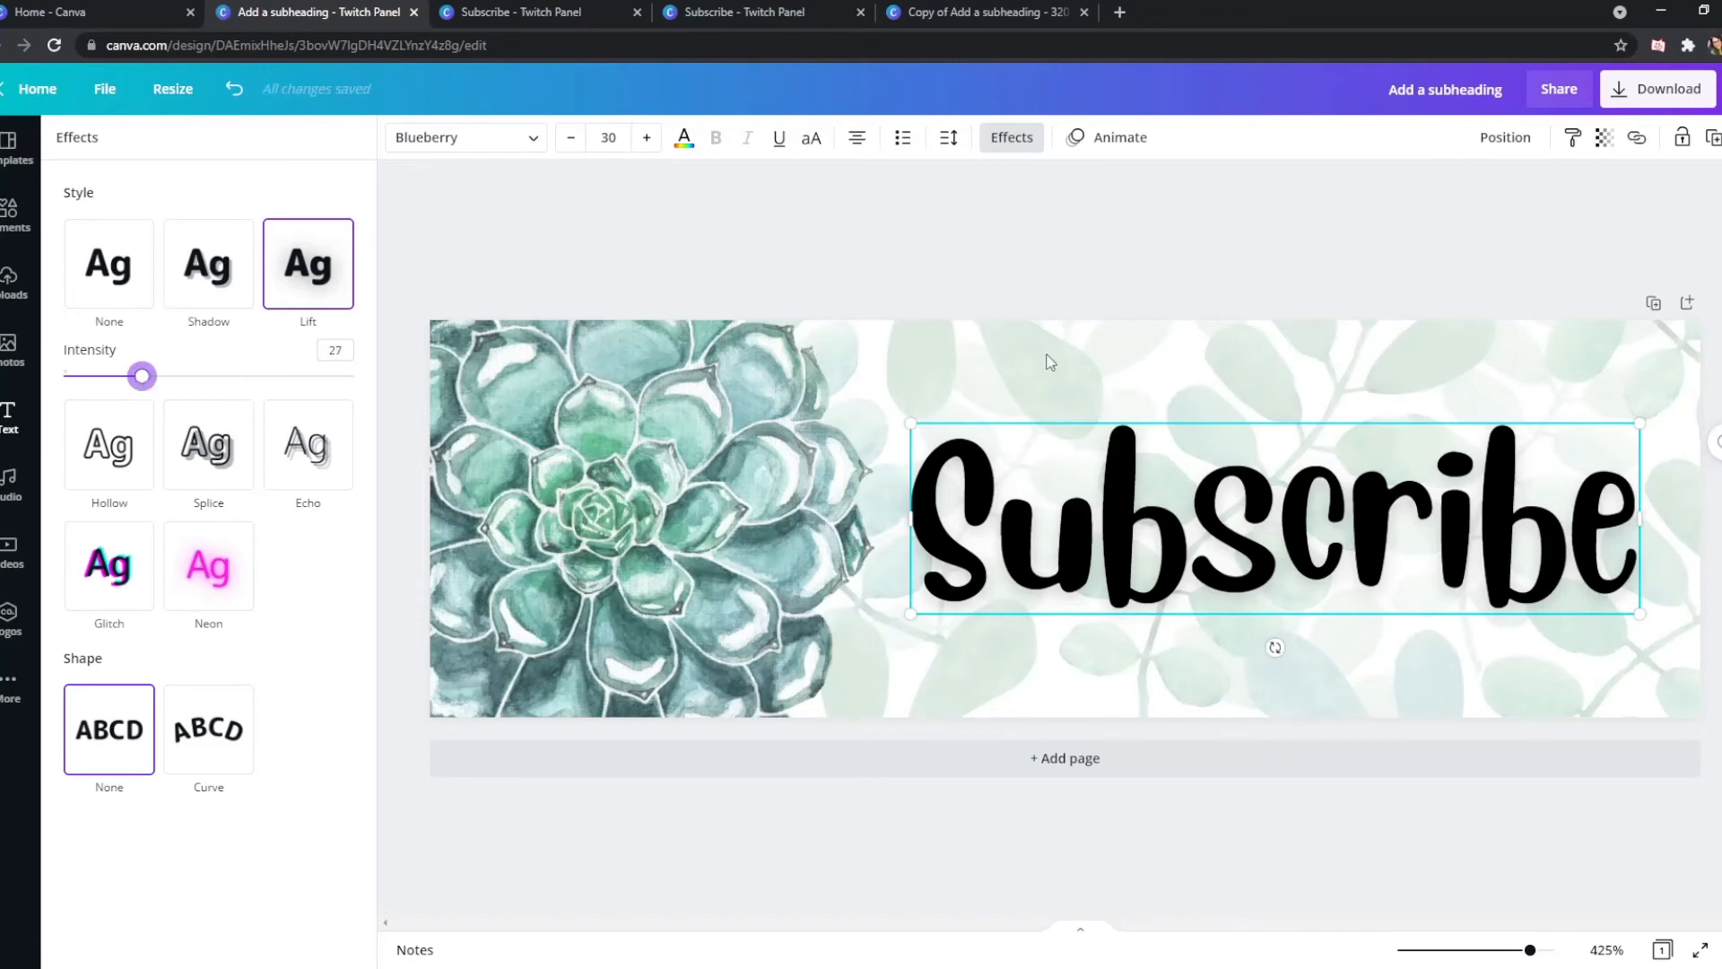
pyautogui.click(1166, 279)
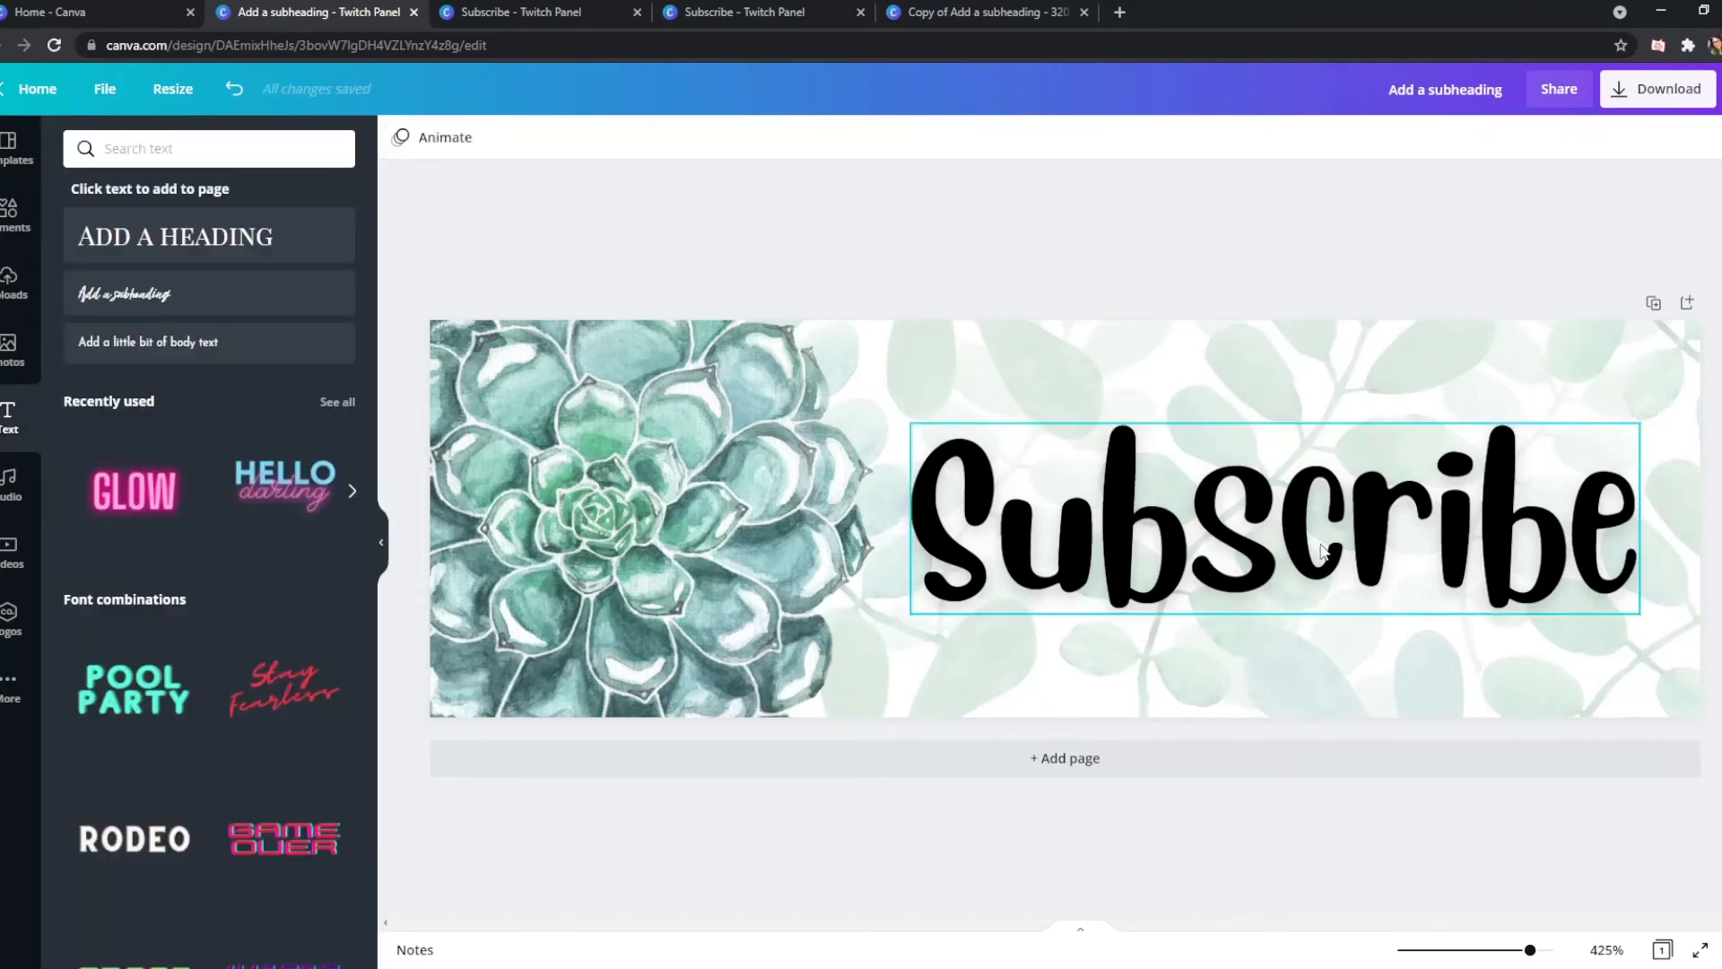
# Switch the "Subscribe" text's effect to Shadow and reduce the shadow offset to 31
pyautogui.click(1252, 546)
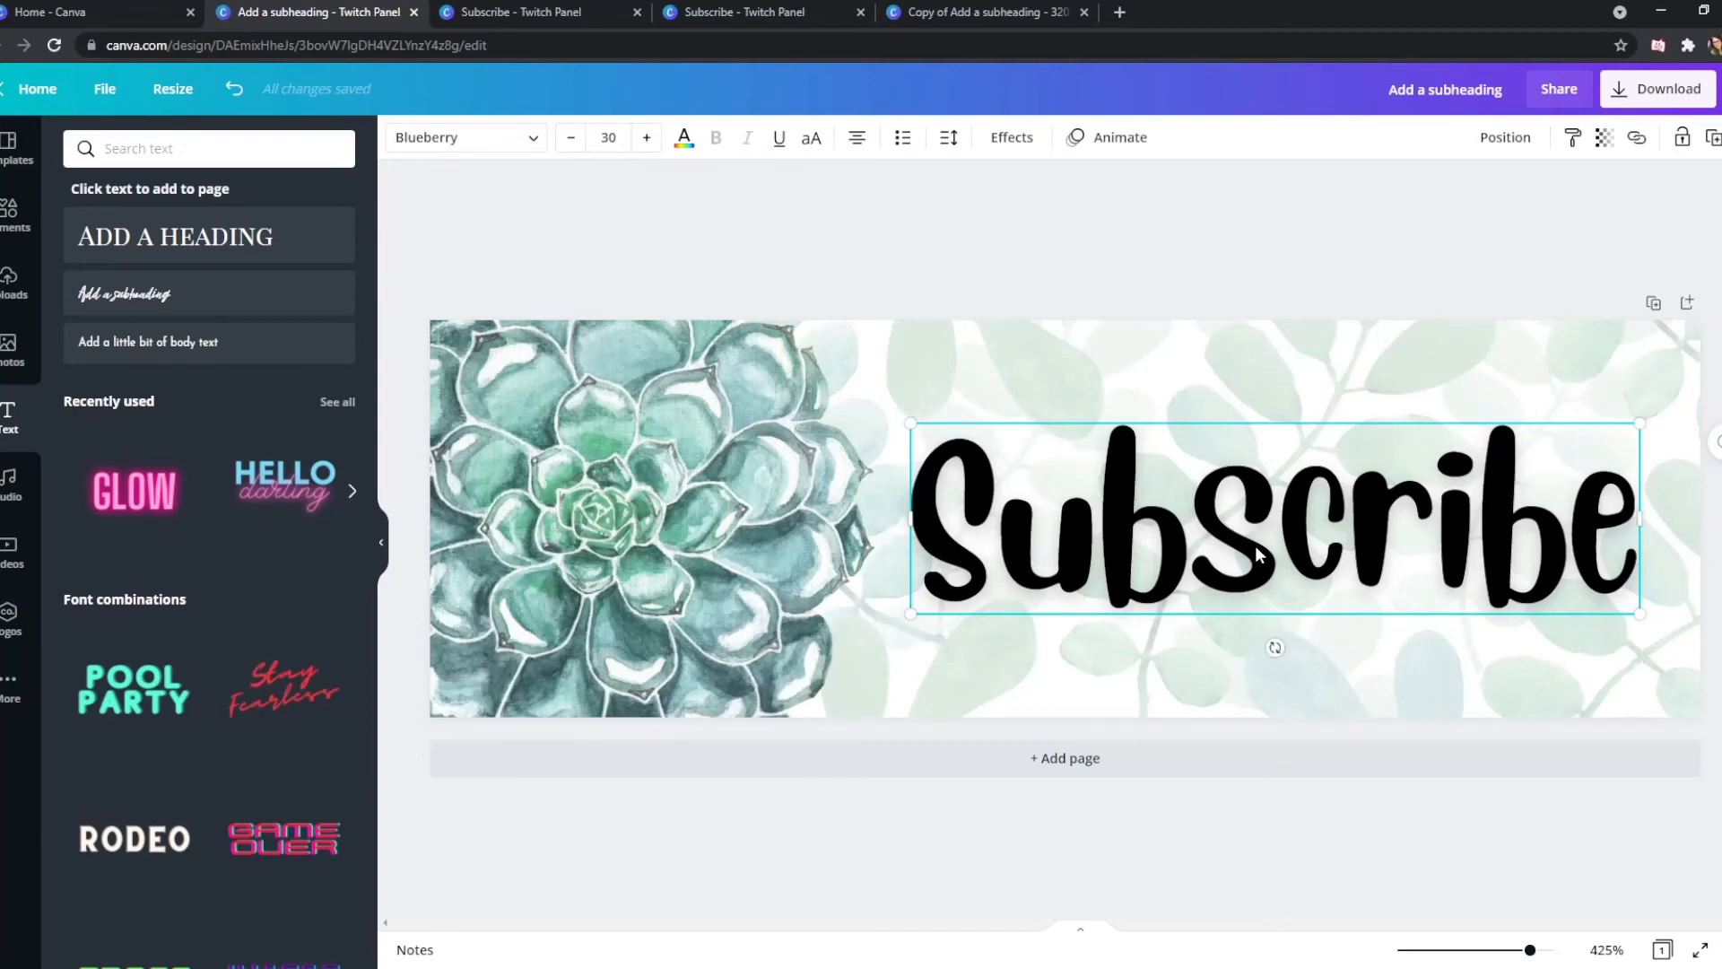
pyautogui.click(1011, 137)
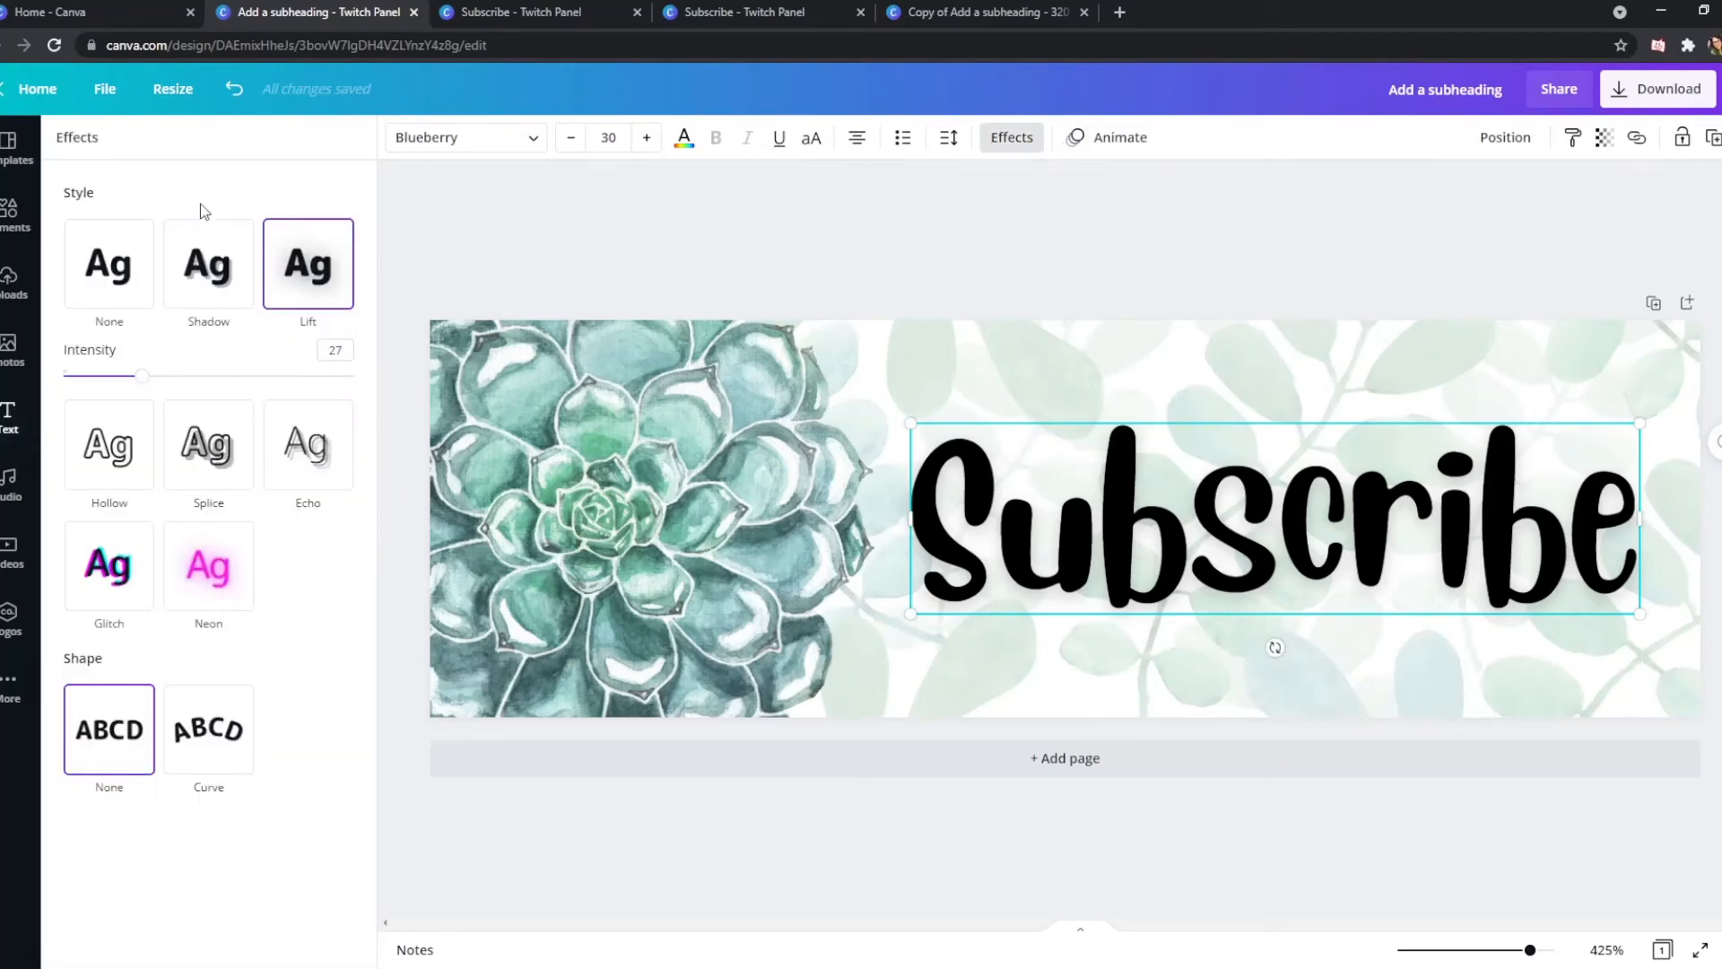
pyautogui.click(217, 279)
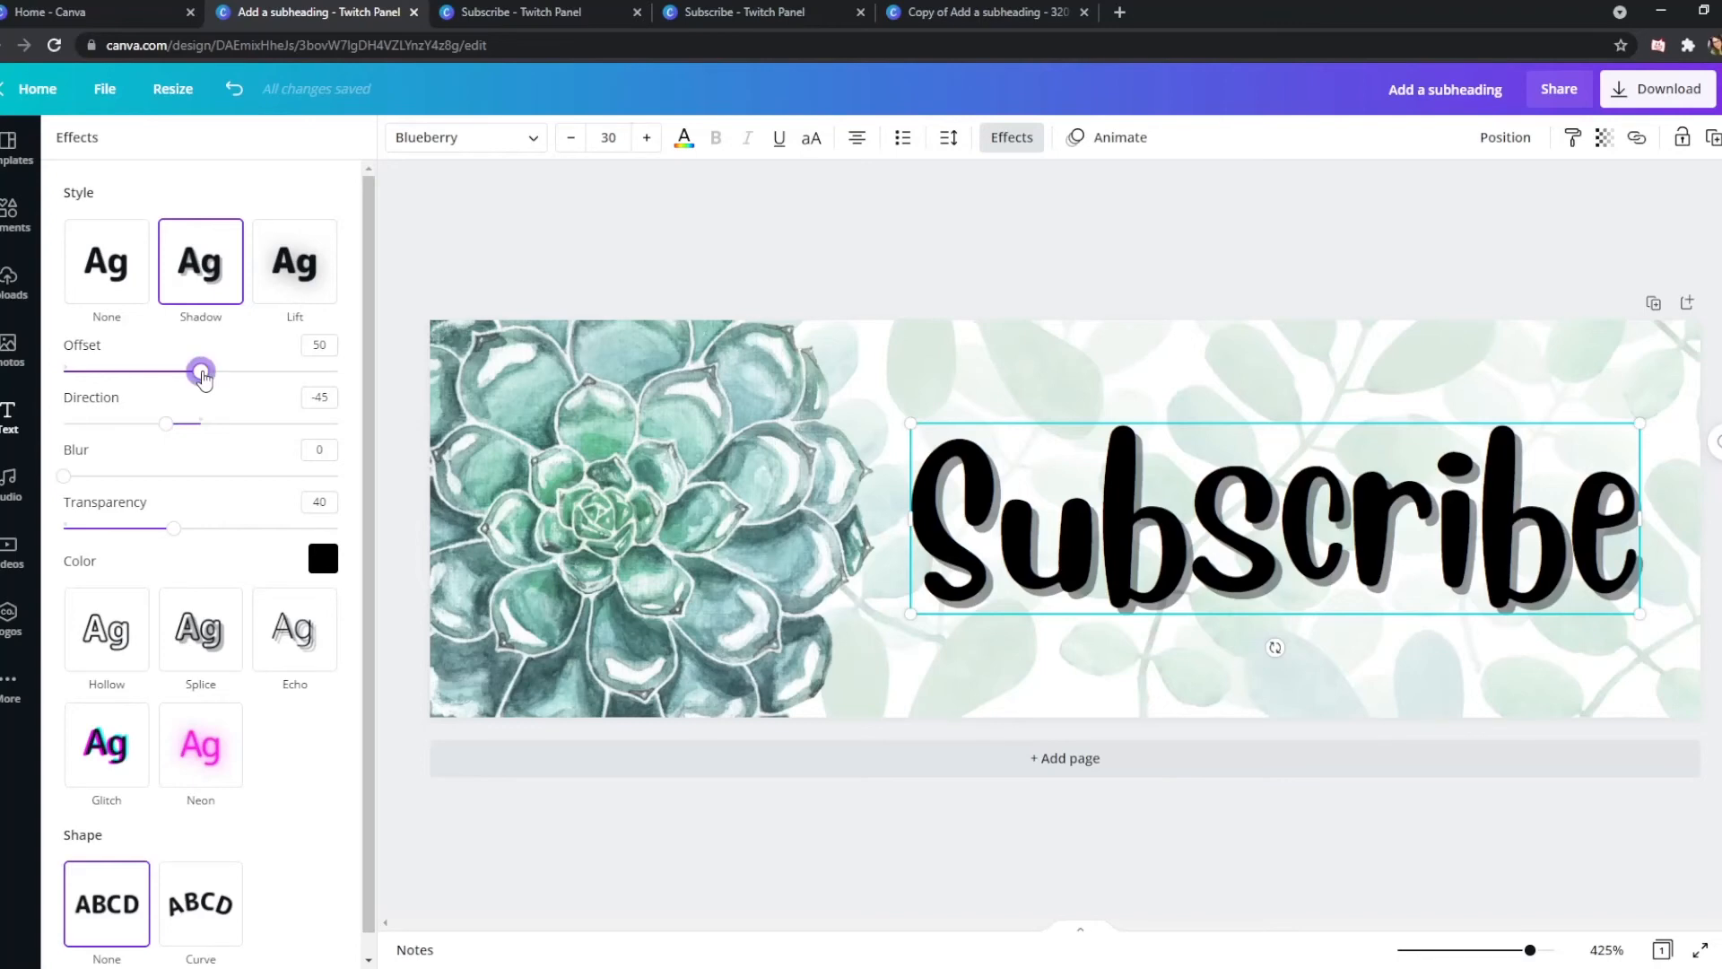
pyautogui.moveTo(203, 375); pyautogui.dragTo(149, 370)
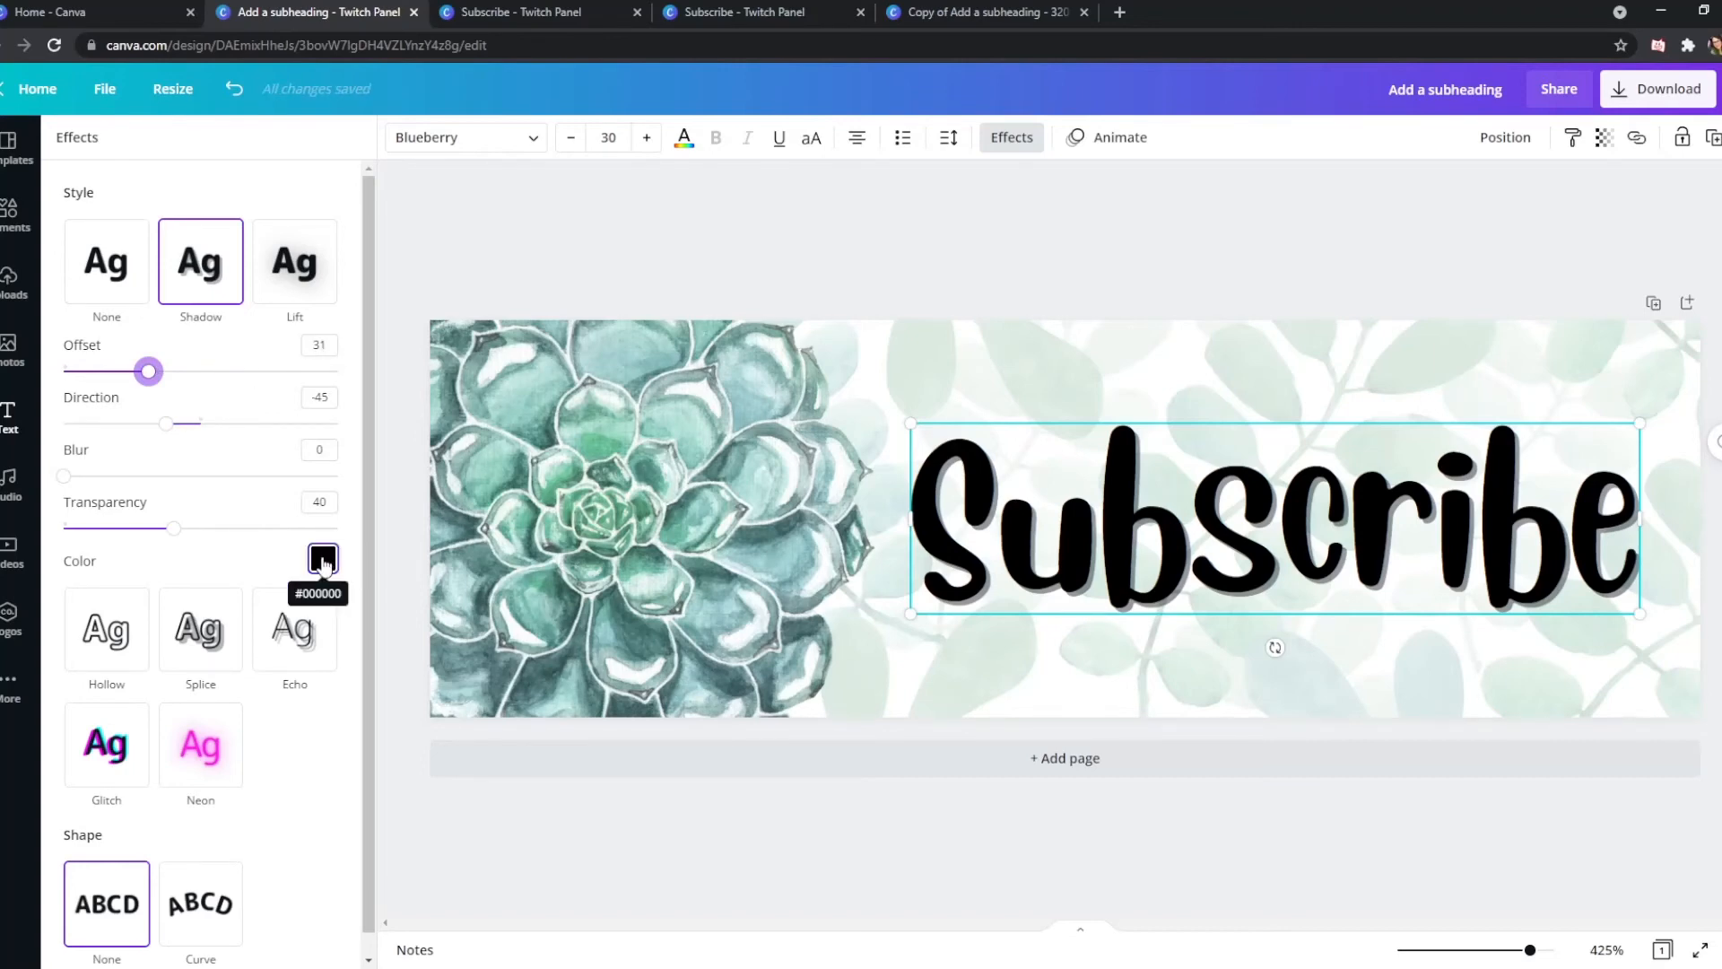
# Give the text's shadow a custom dark green colour, #0D2E0D
pyautogui.click(324, 562)
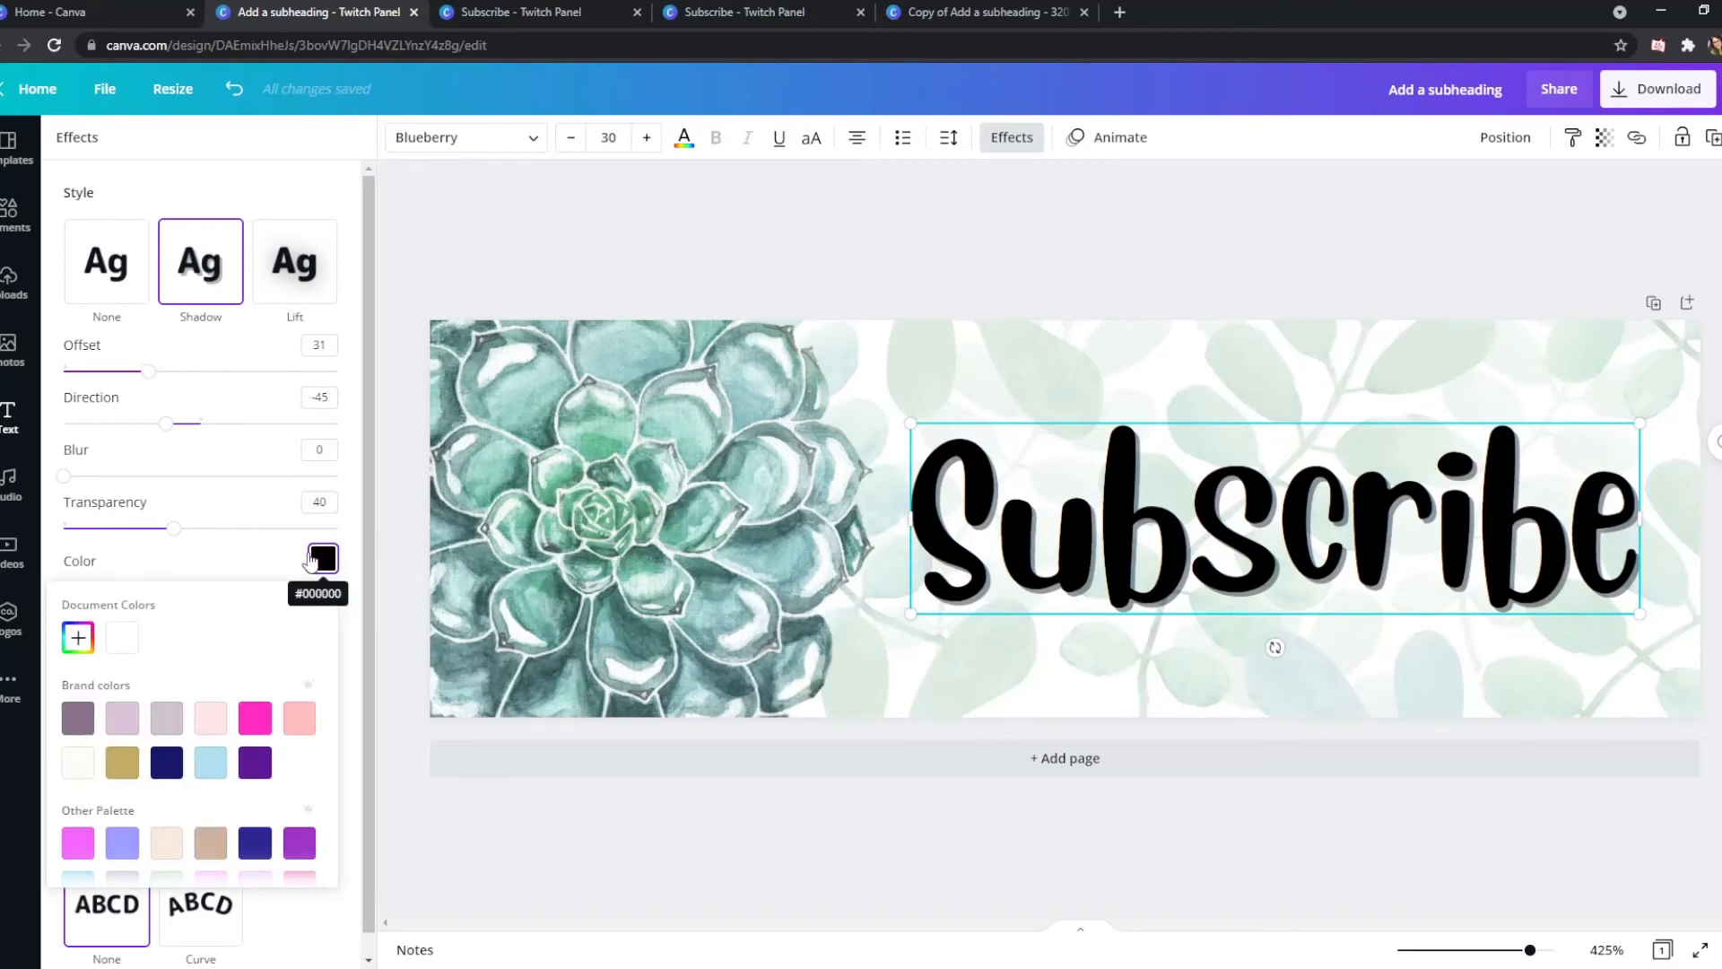
pyautogui.scroll(-1, 312, 554)
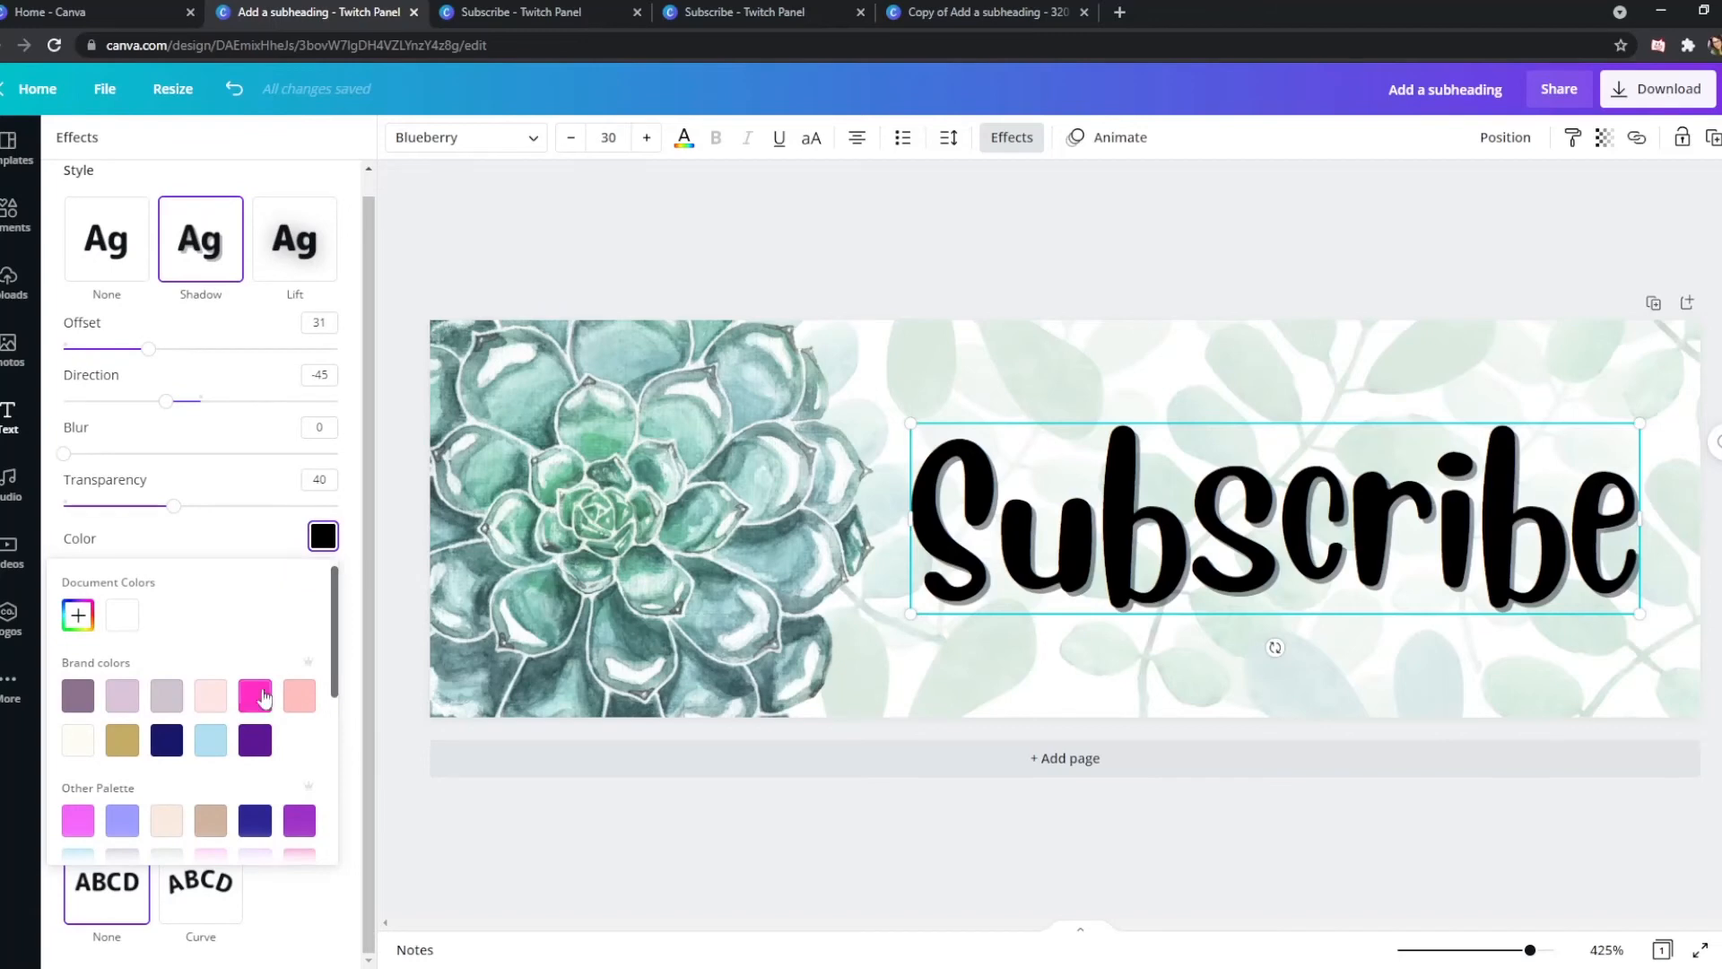
pyautogui.scroll(-2, 260, 695)
pyautogui.scroll(2, 166, 695)
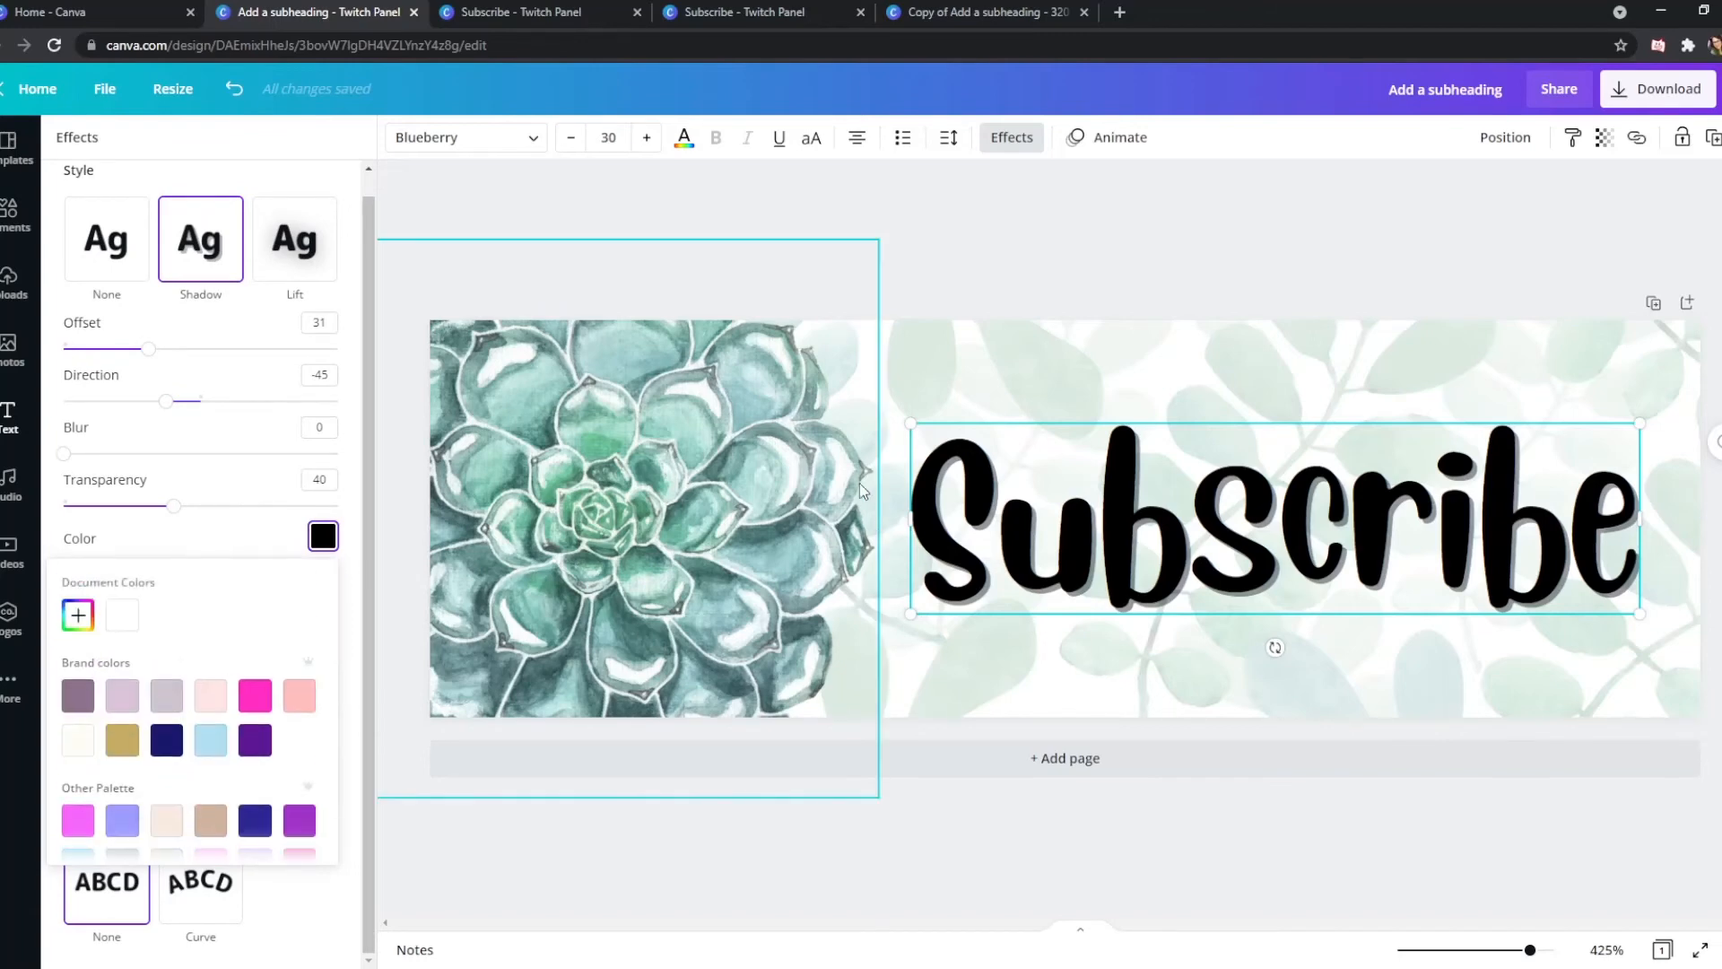
pyautogui.click(76, 619)
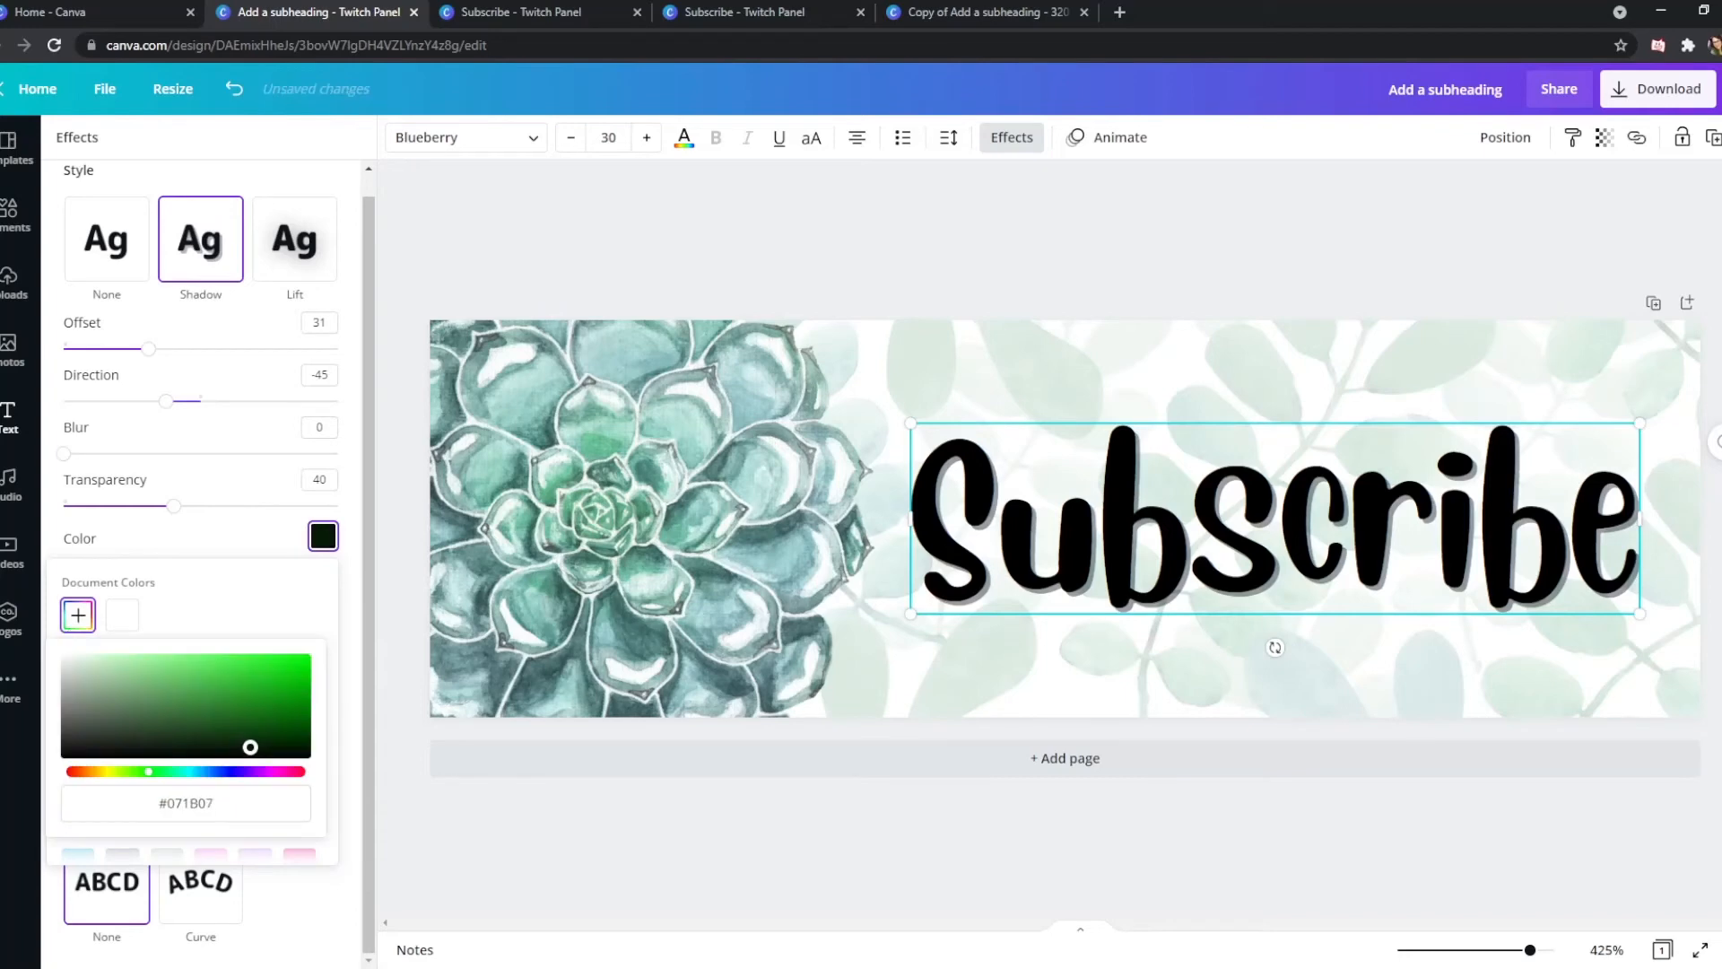
pyautogui.moveTo(251, 746); pyautogui.dragTo(239, 739)
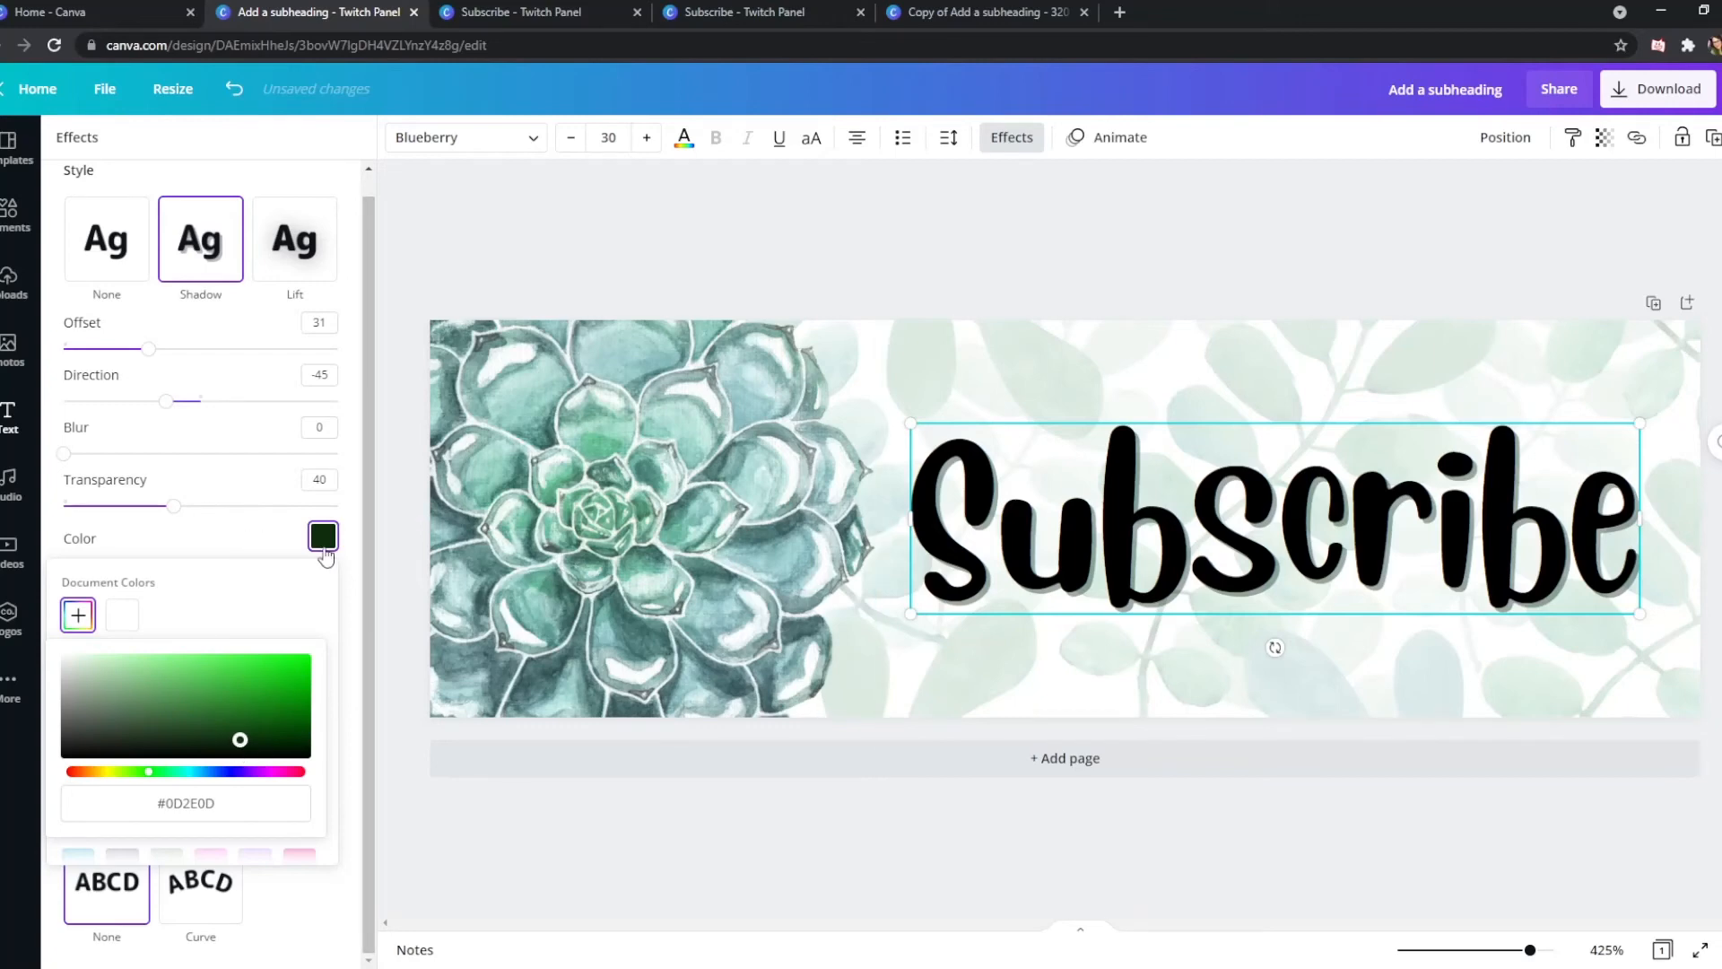
pyautogui.click(260, 540)
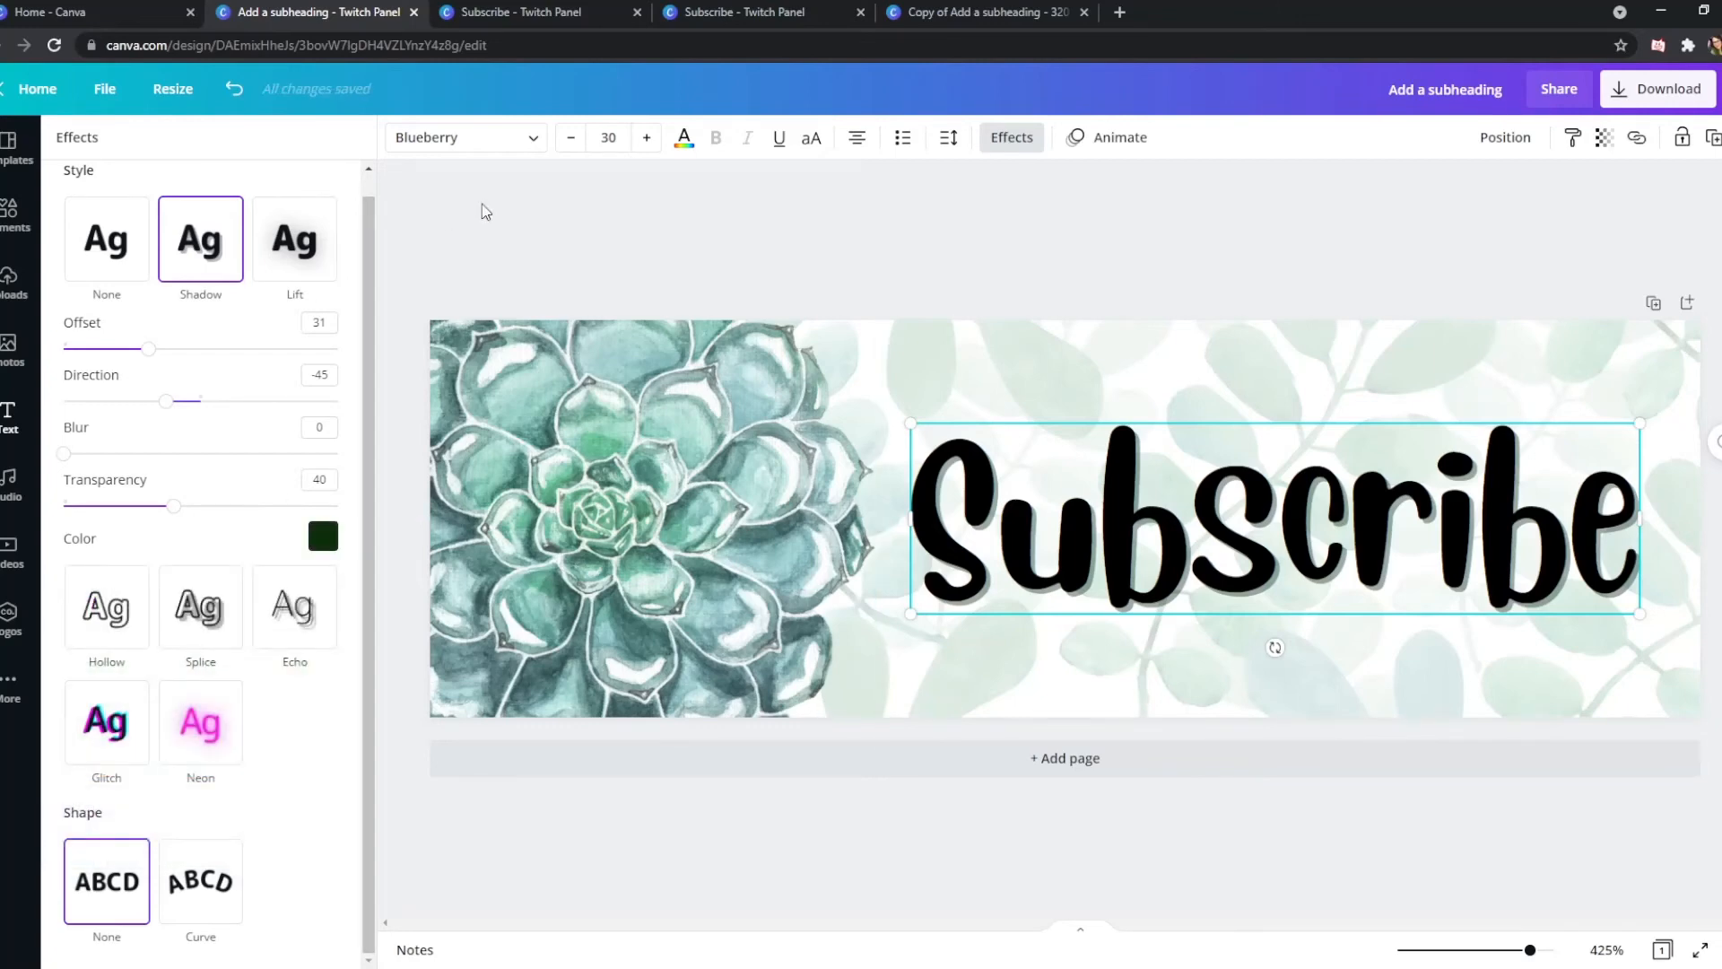
# Try the Splice effect on the "Subscribe" text with its thickness reduced to 18
pyautogui.click(206, 603)
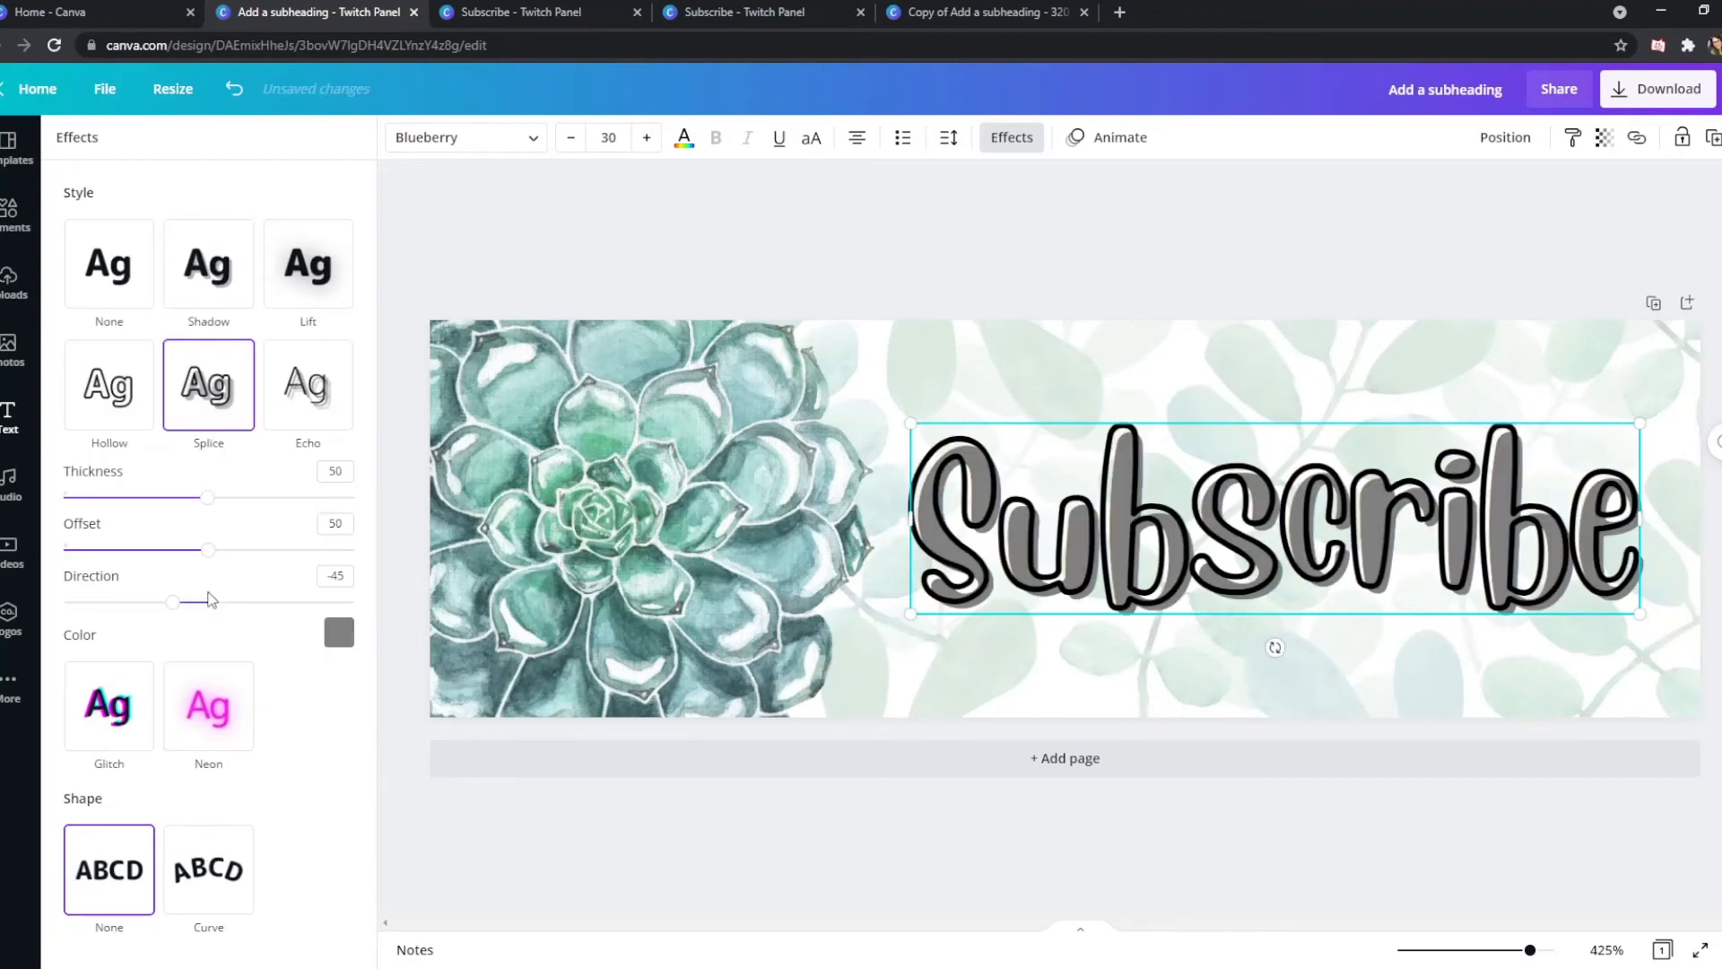
pyautogui.moveTo(207, 497); pyautogui.dragTo(114, 499)
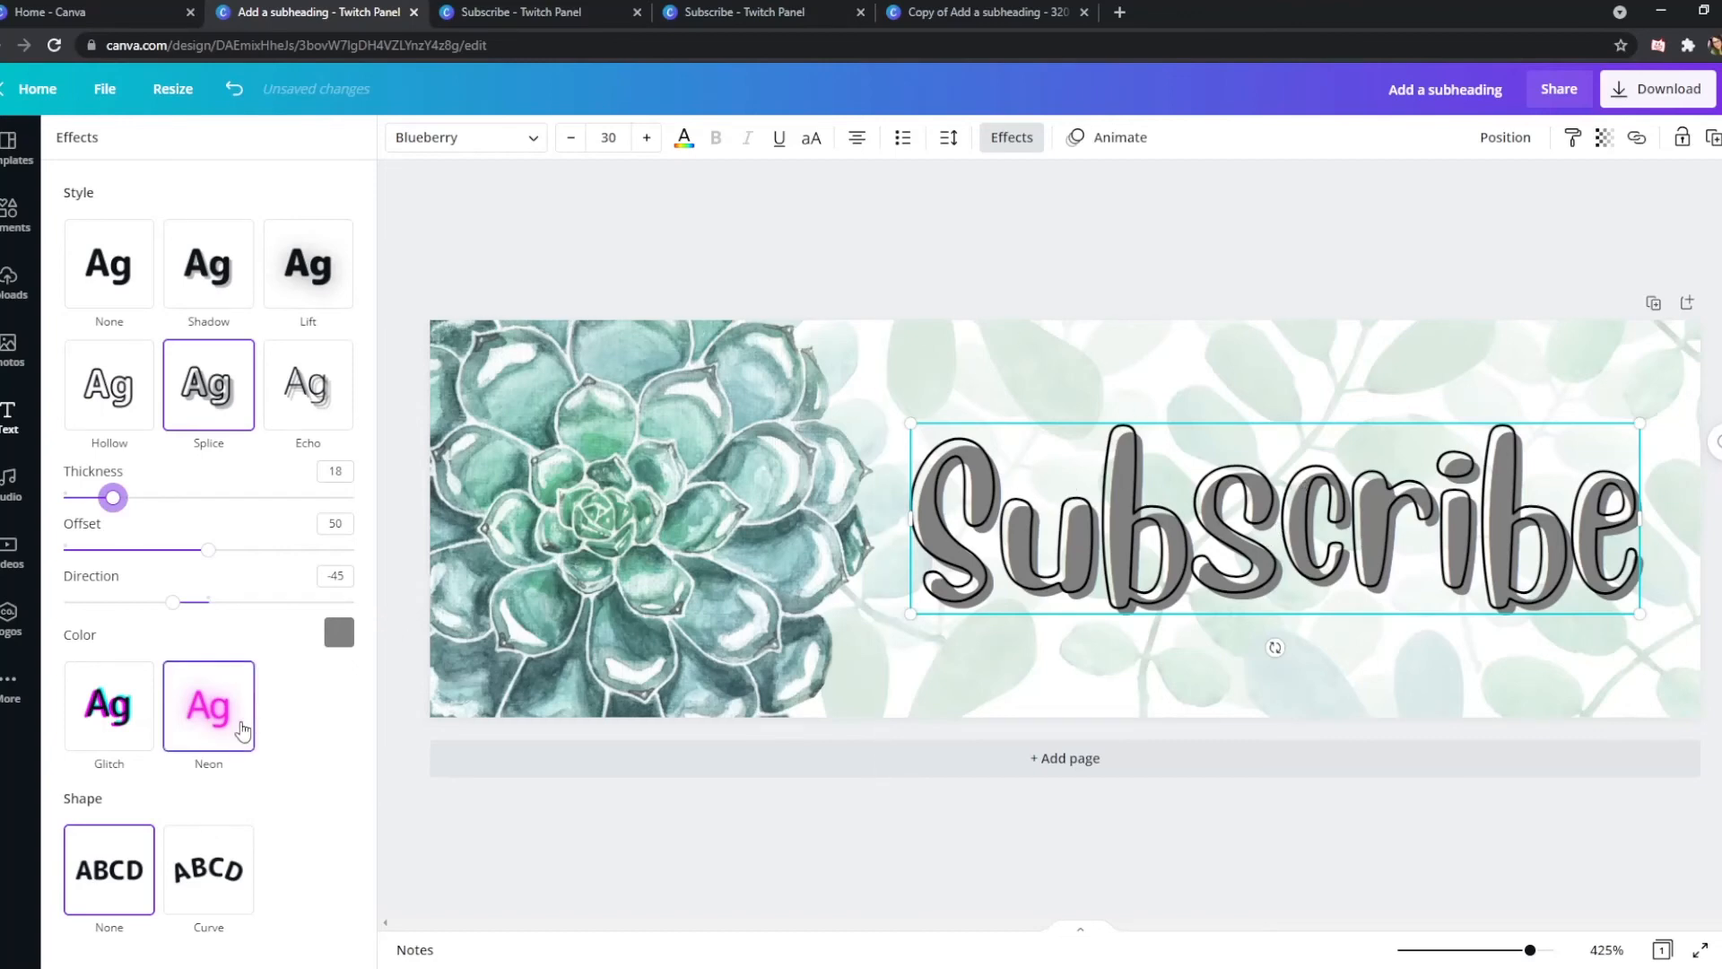
# Try the Neon and Glitch effects on the "Subscribe" text, ending with Echo applied
pyautogui.click(211, 708)
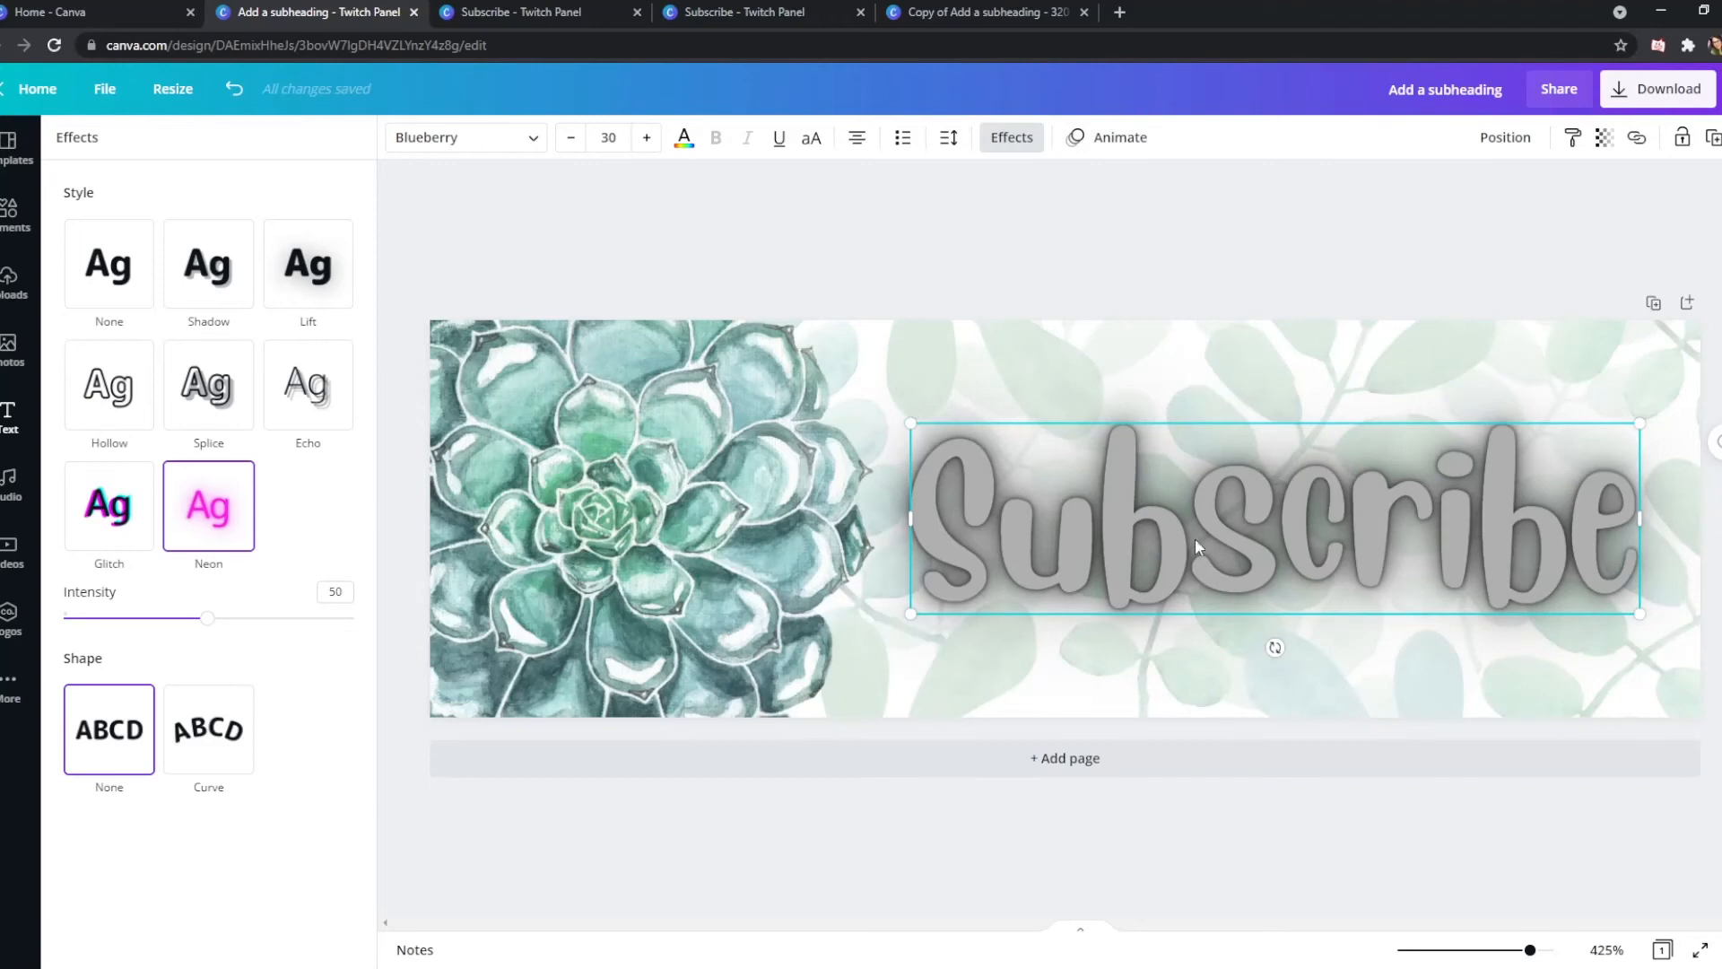
pyautogui.click(86, 516)
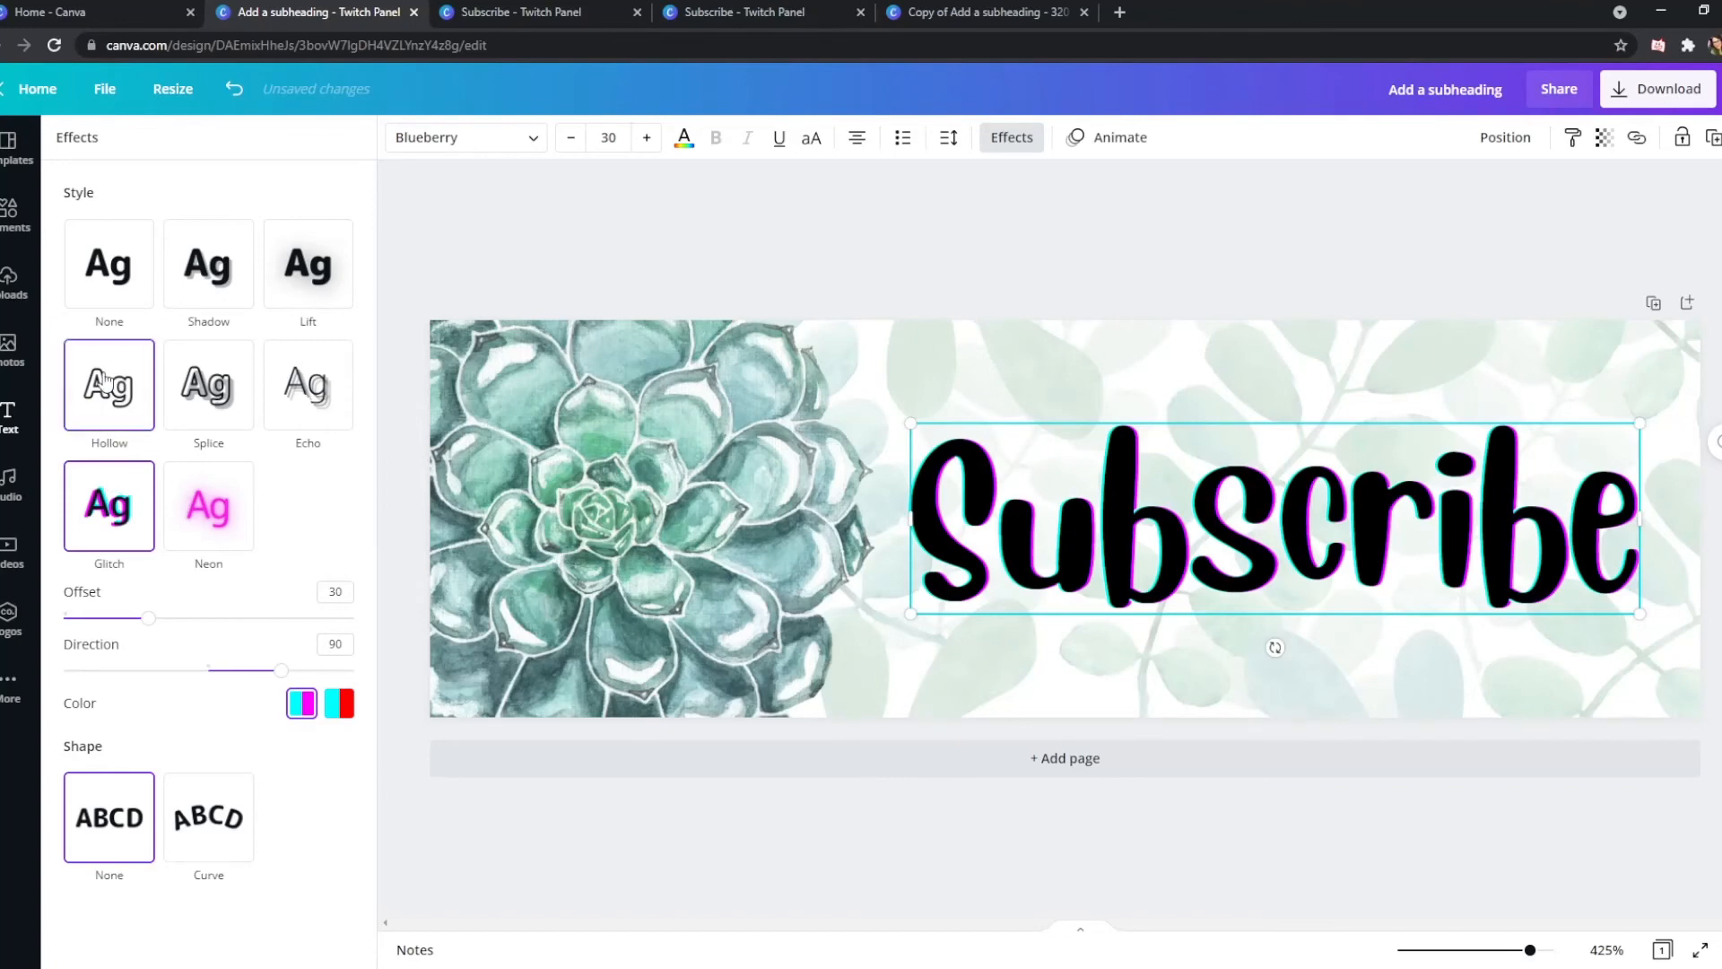
pyautogui.click(330, 404)
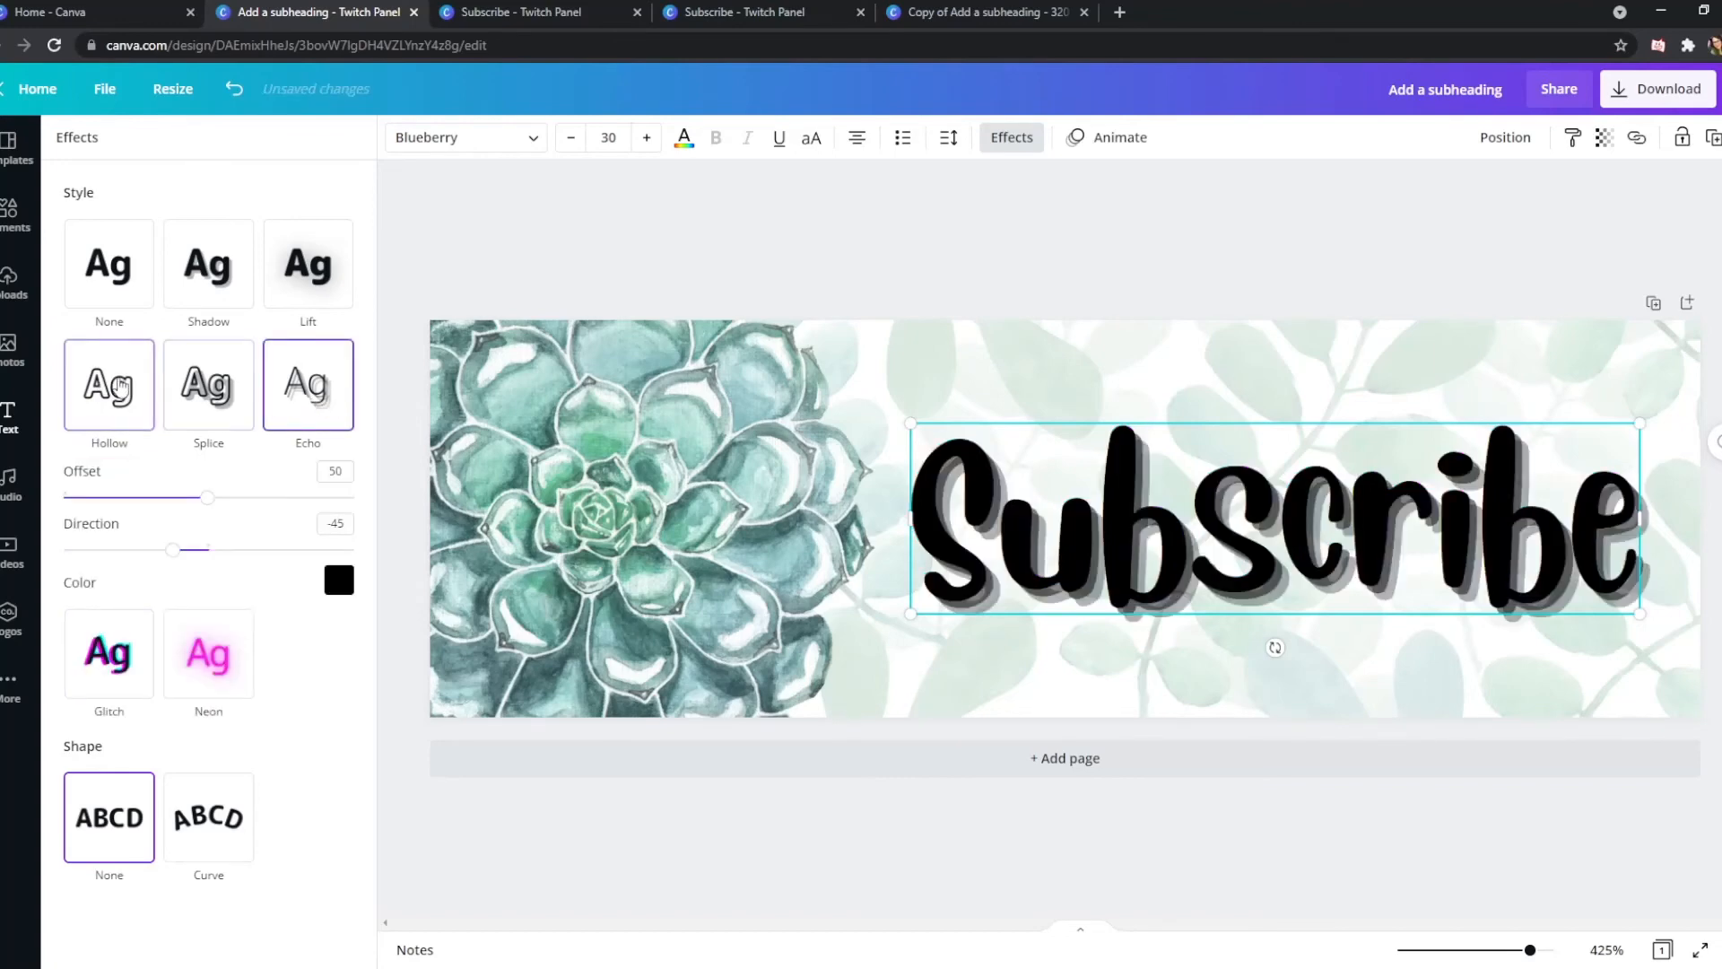
# Apply the Hollow effect to the "Subscribe" text
pyautogui.click(112, 386)
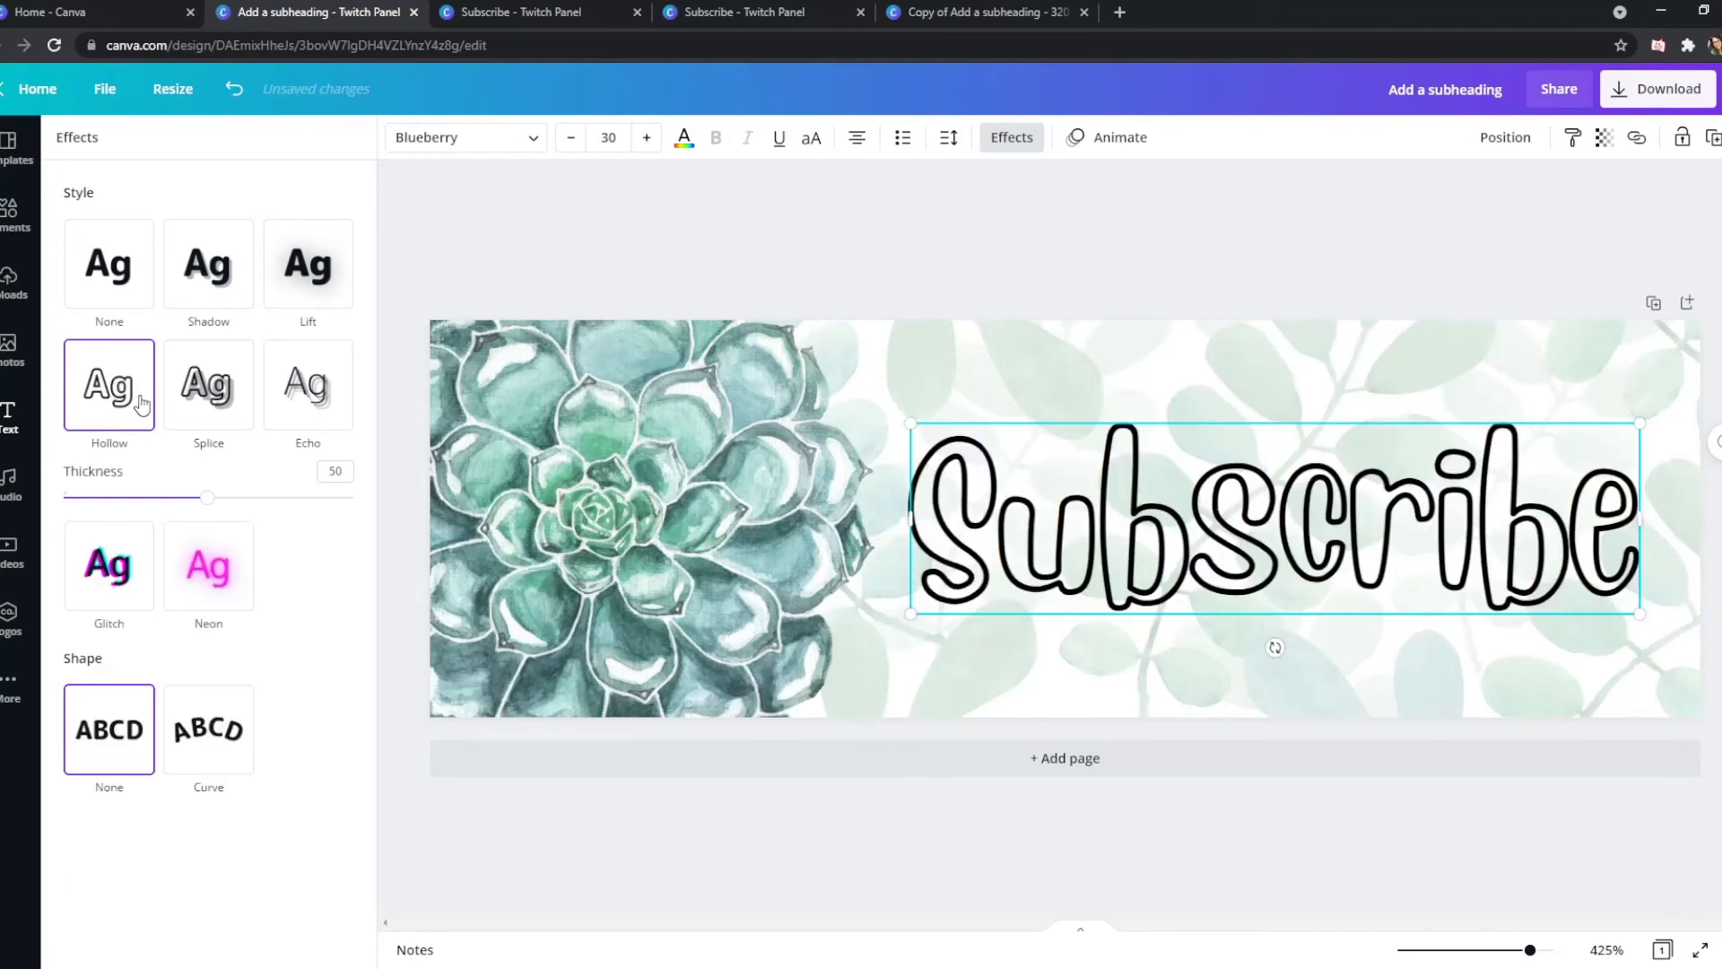
pyautogui.click(503, 213)
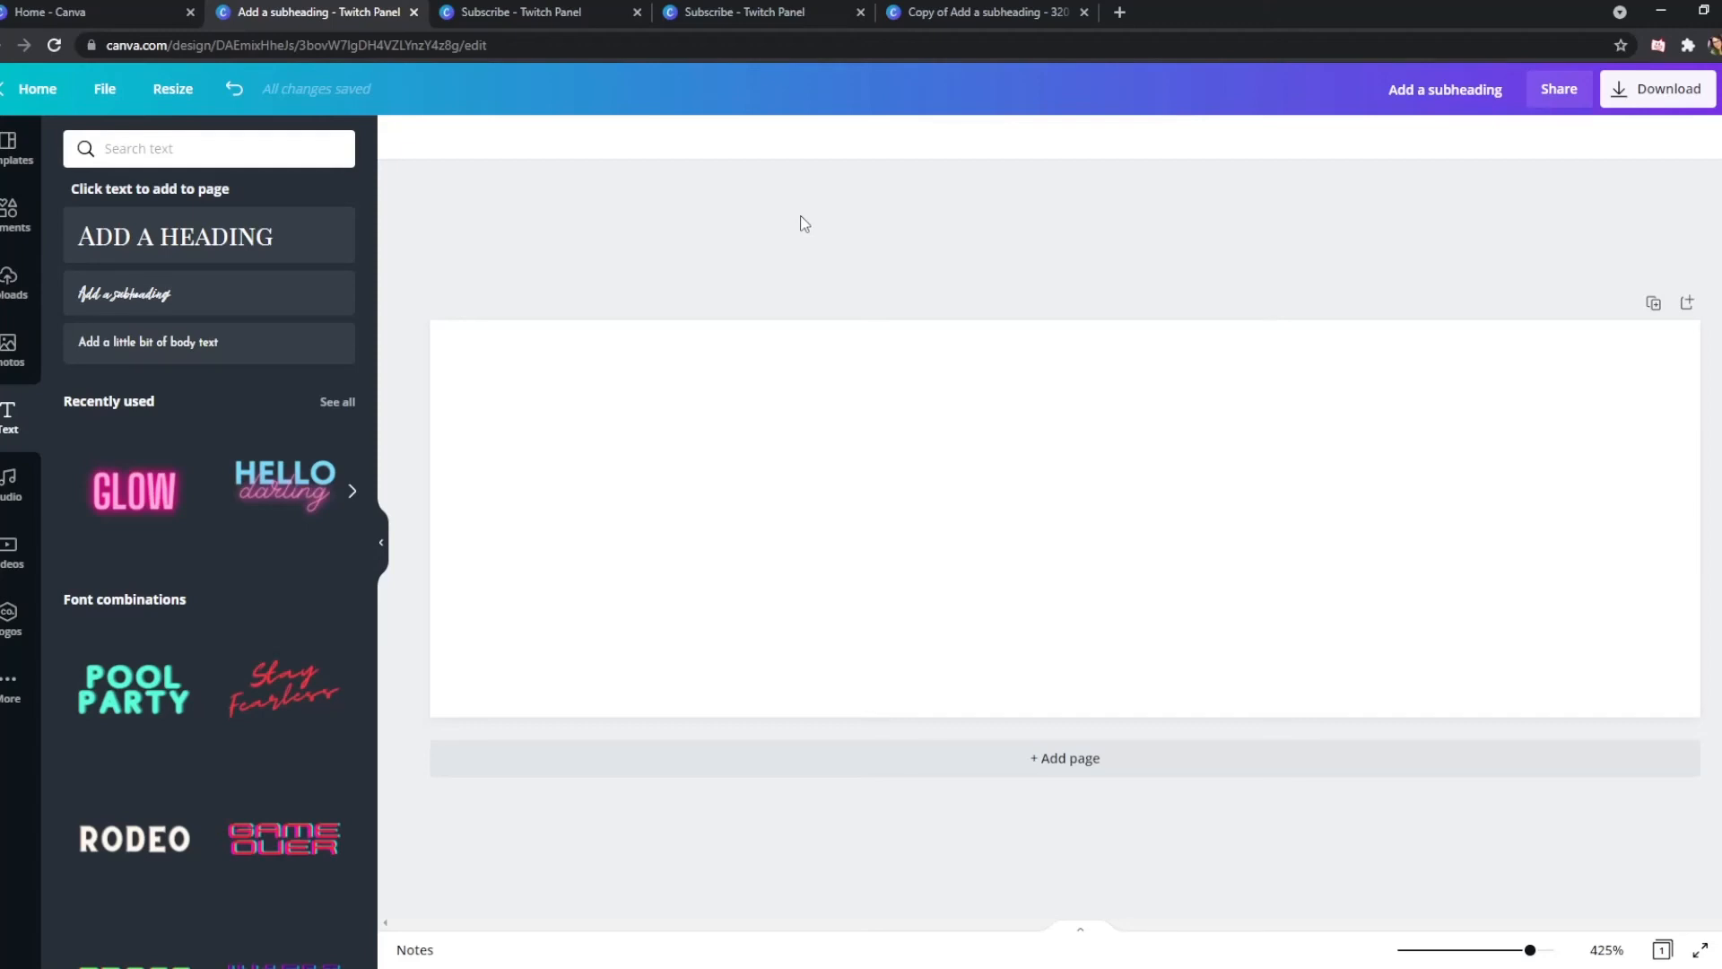
# Find the purple handheld console illustration among the uploaded images and add it to the blank panel
pyautogui.click(7, 286)
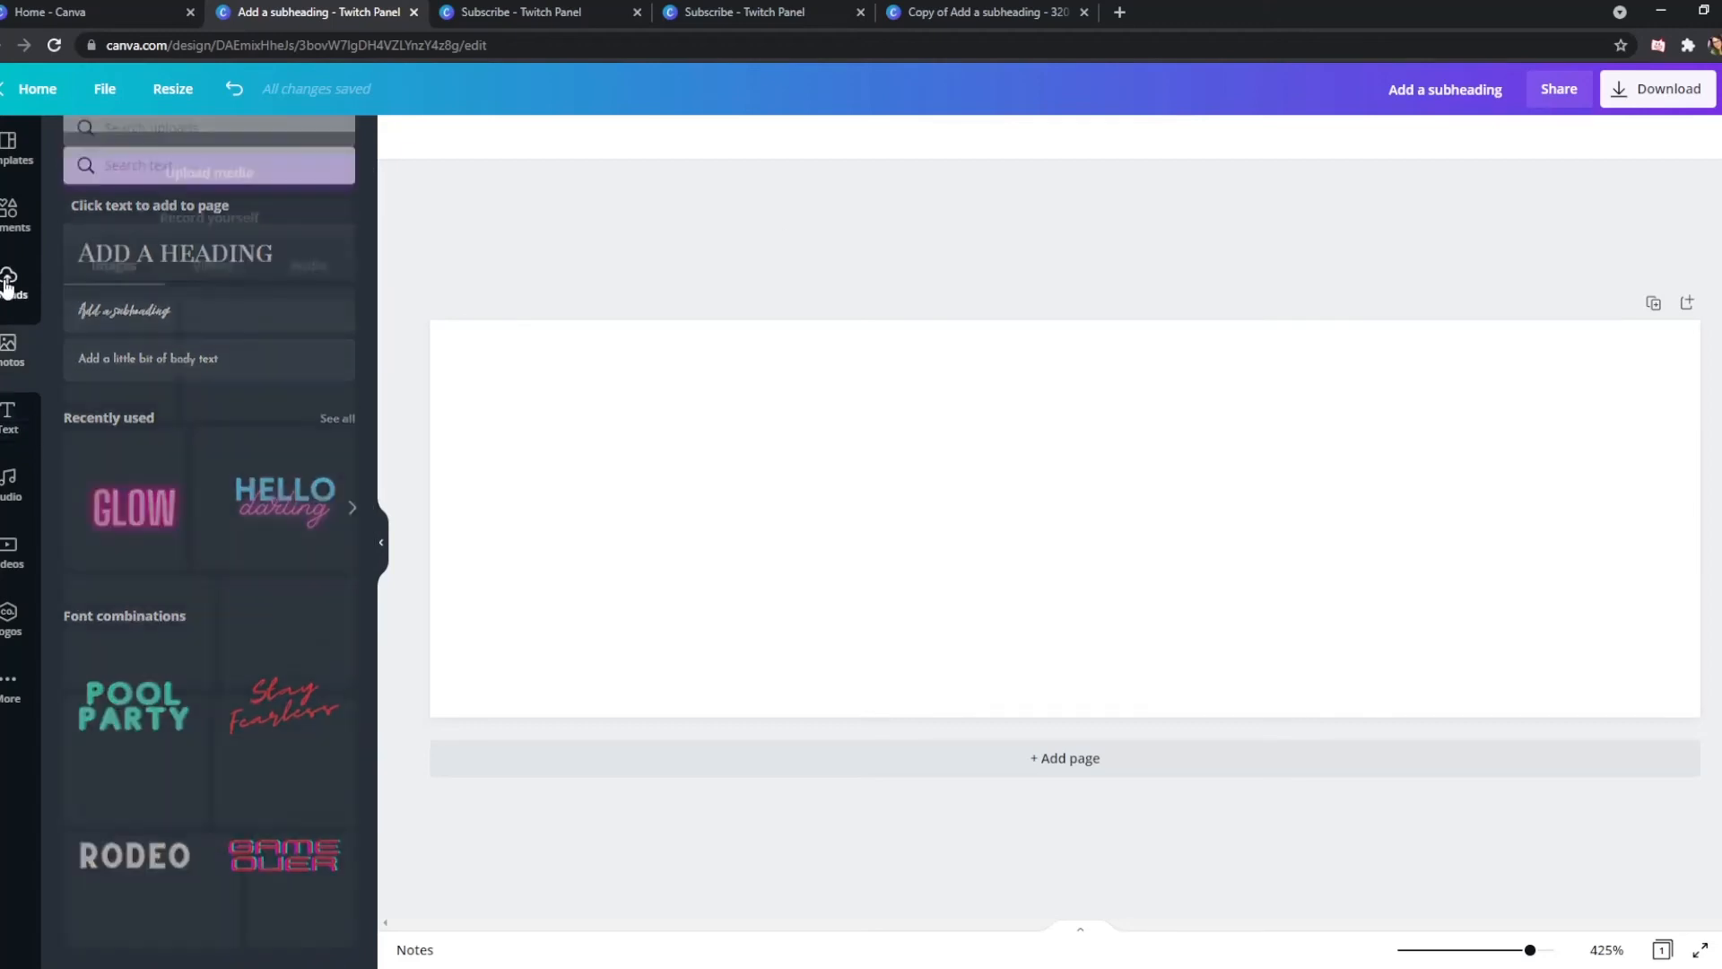
pyautogui.scroll(-20, 296, 753)
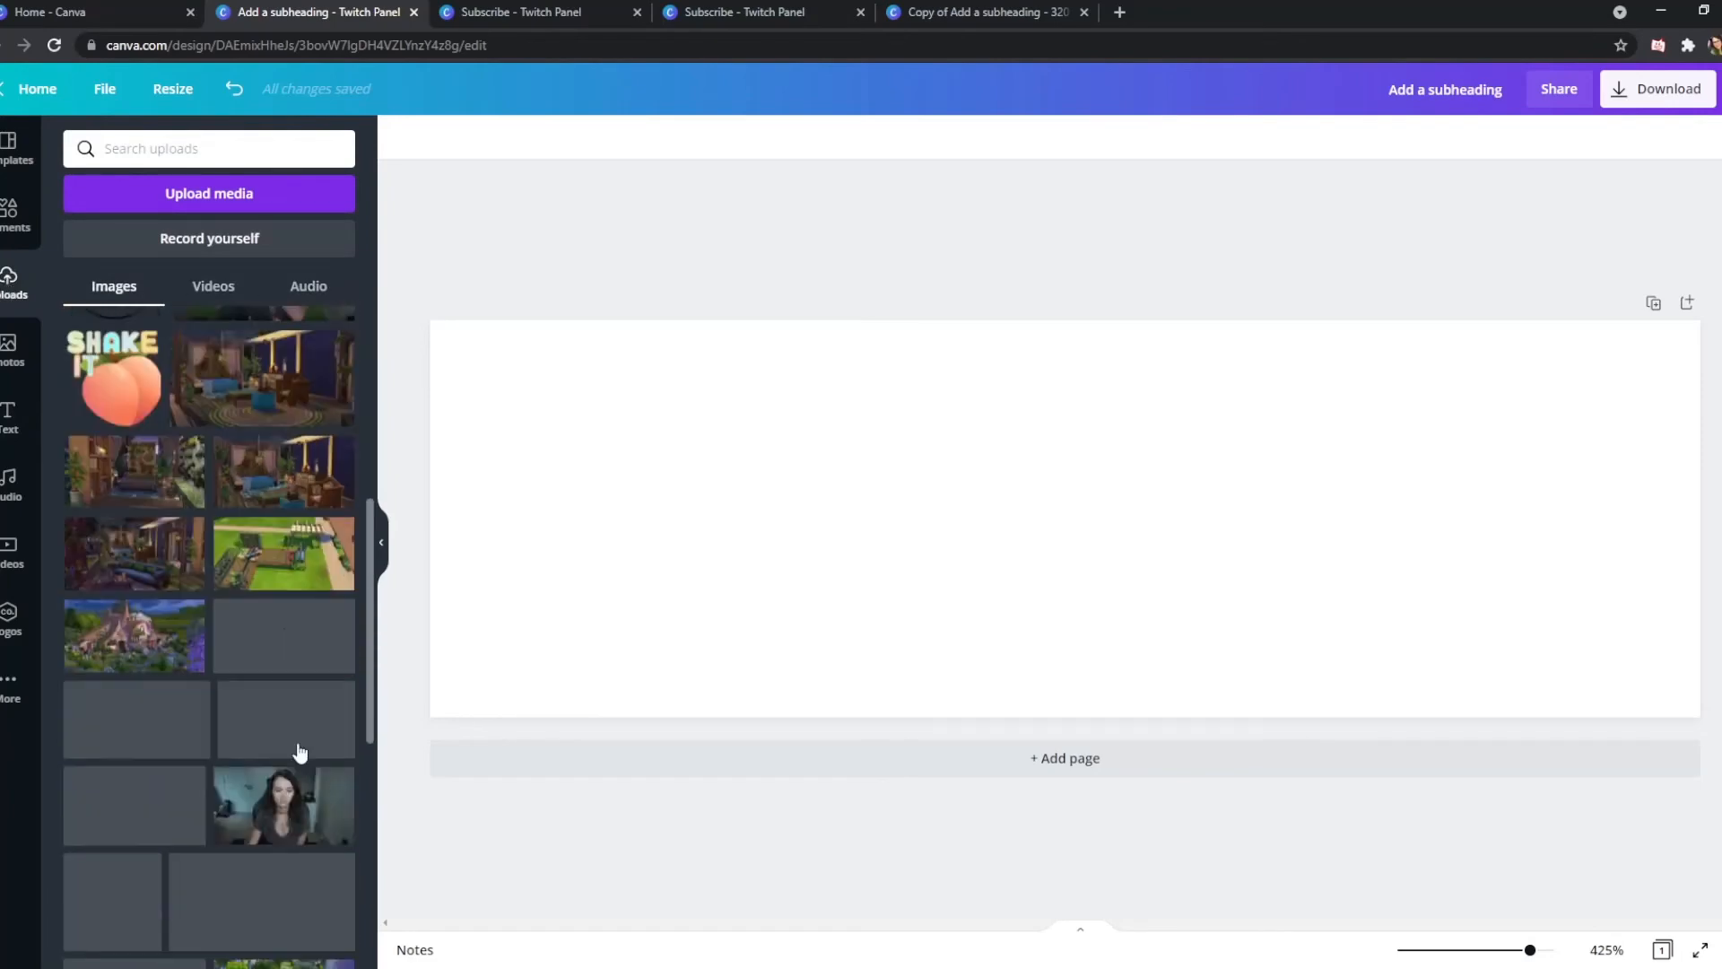
pyautogui.scroll(-15, 280, 684)
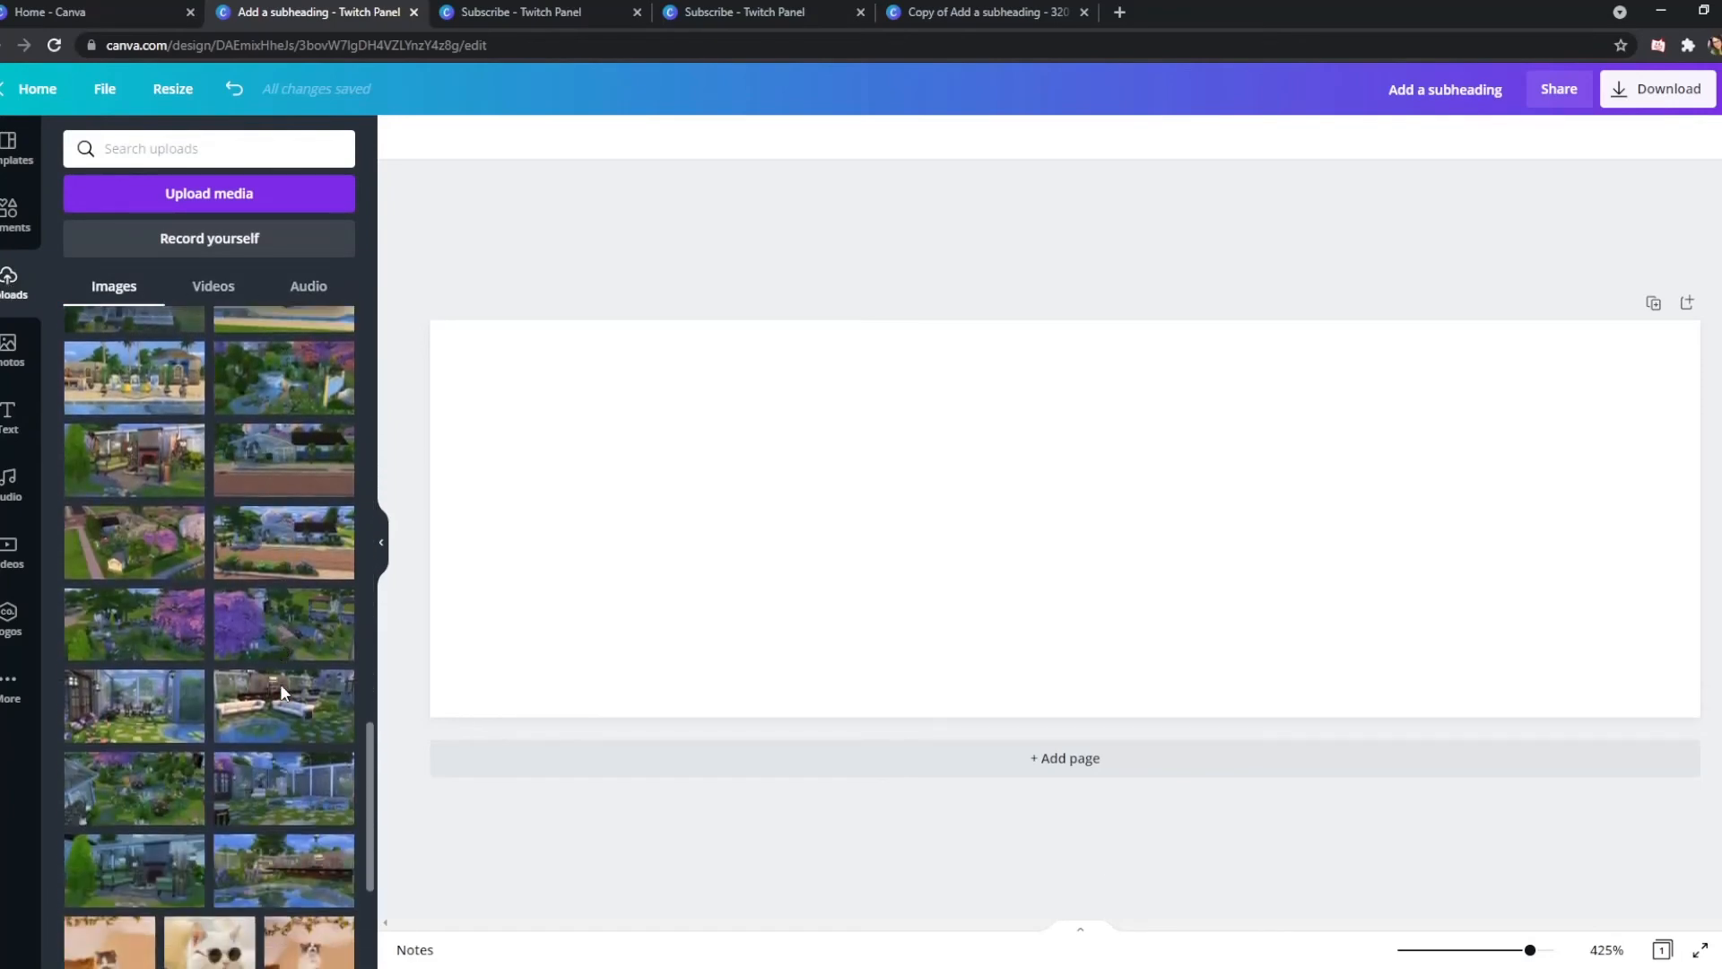
pyautogui.scroll(-15, 280, 689)
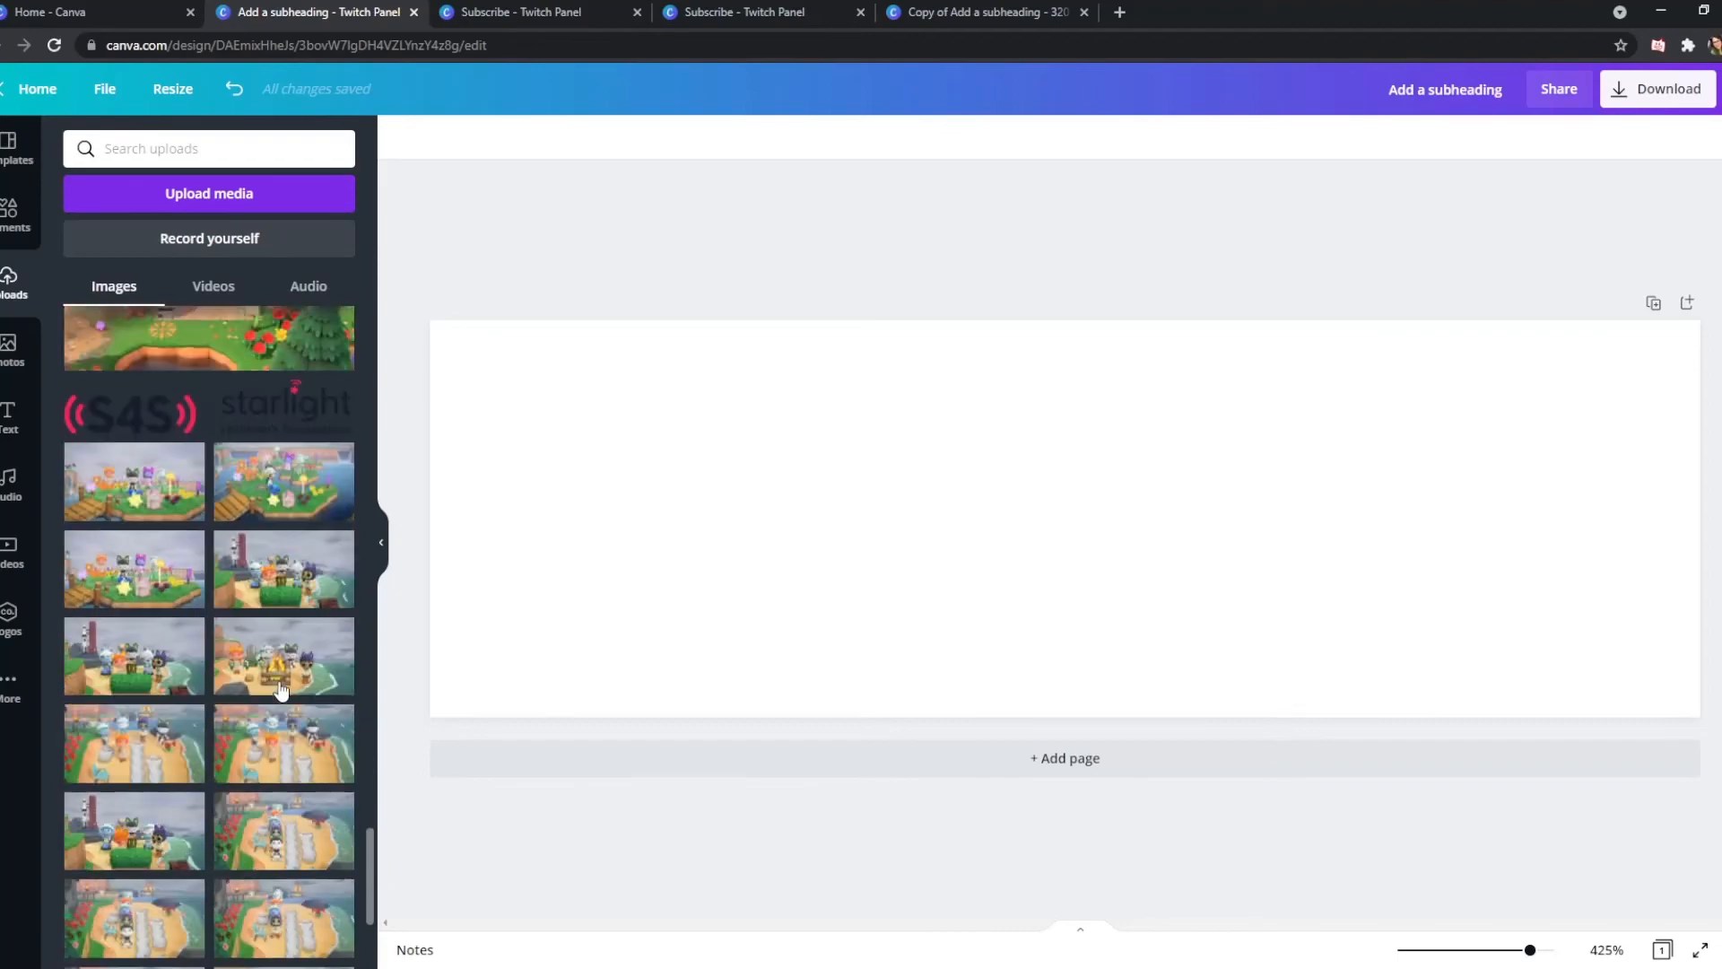
pyautogui.scroll(-15, 280, 687)
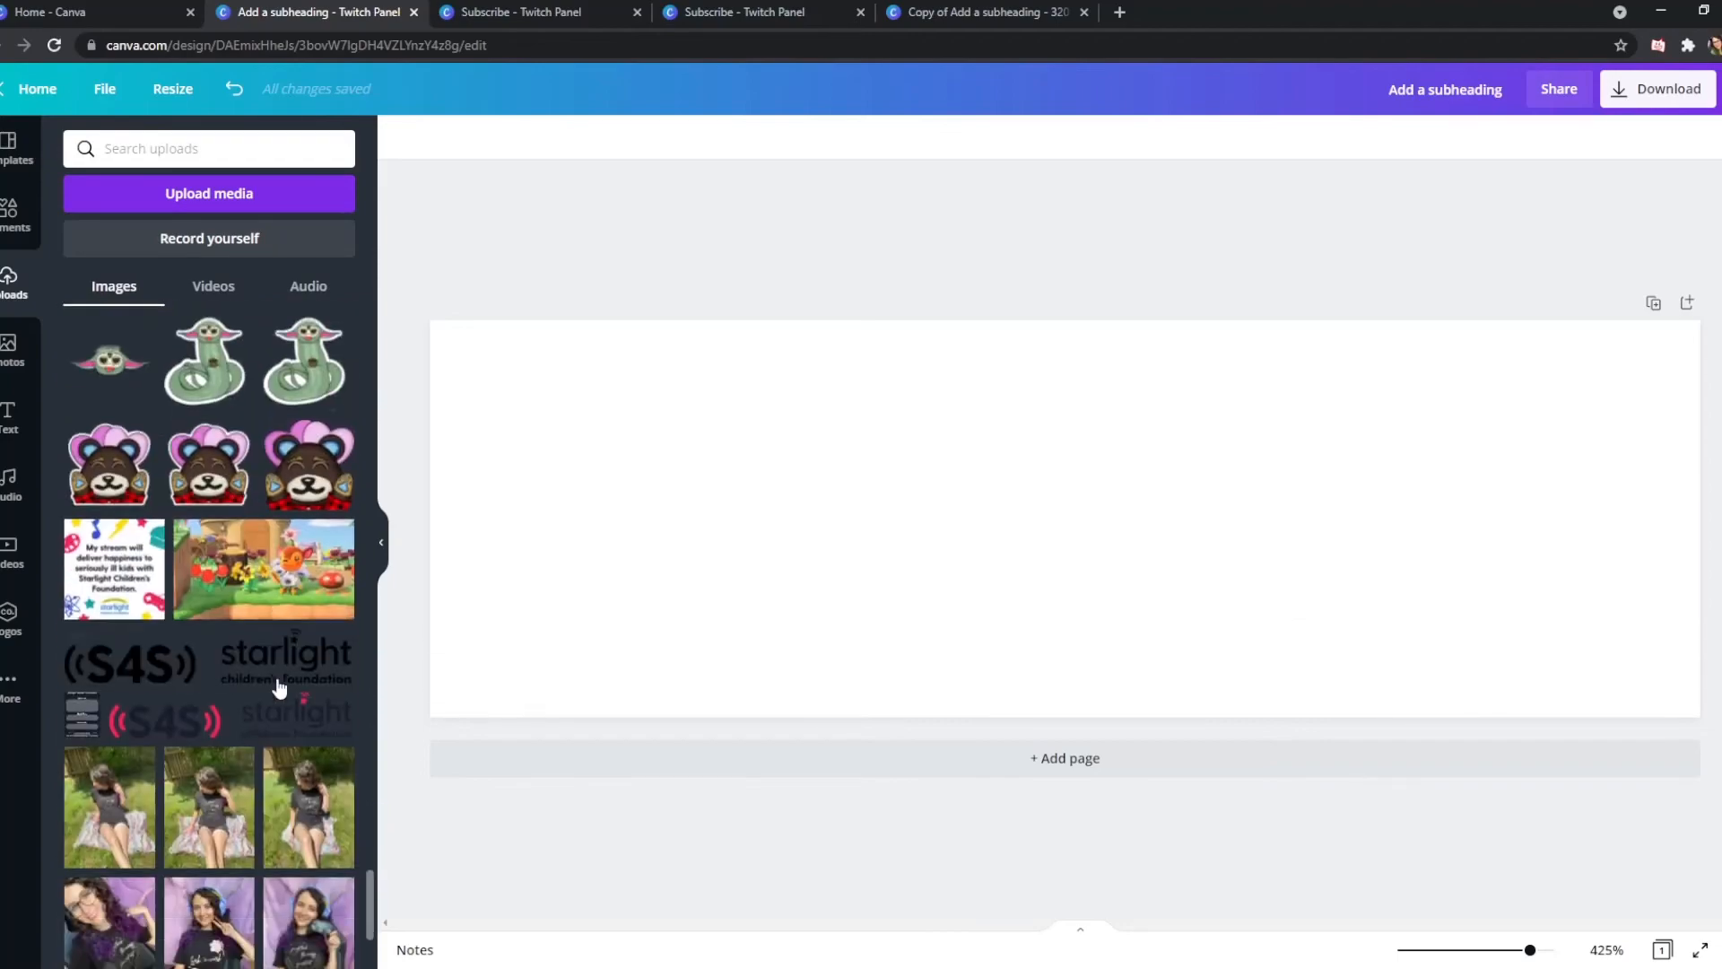
pyautogui.scroll(-15, 274, 684)
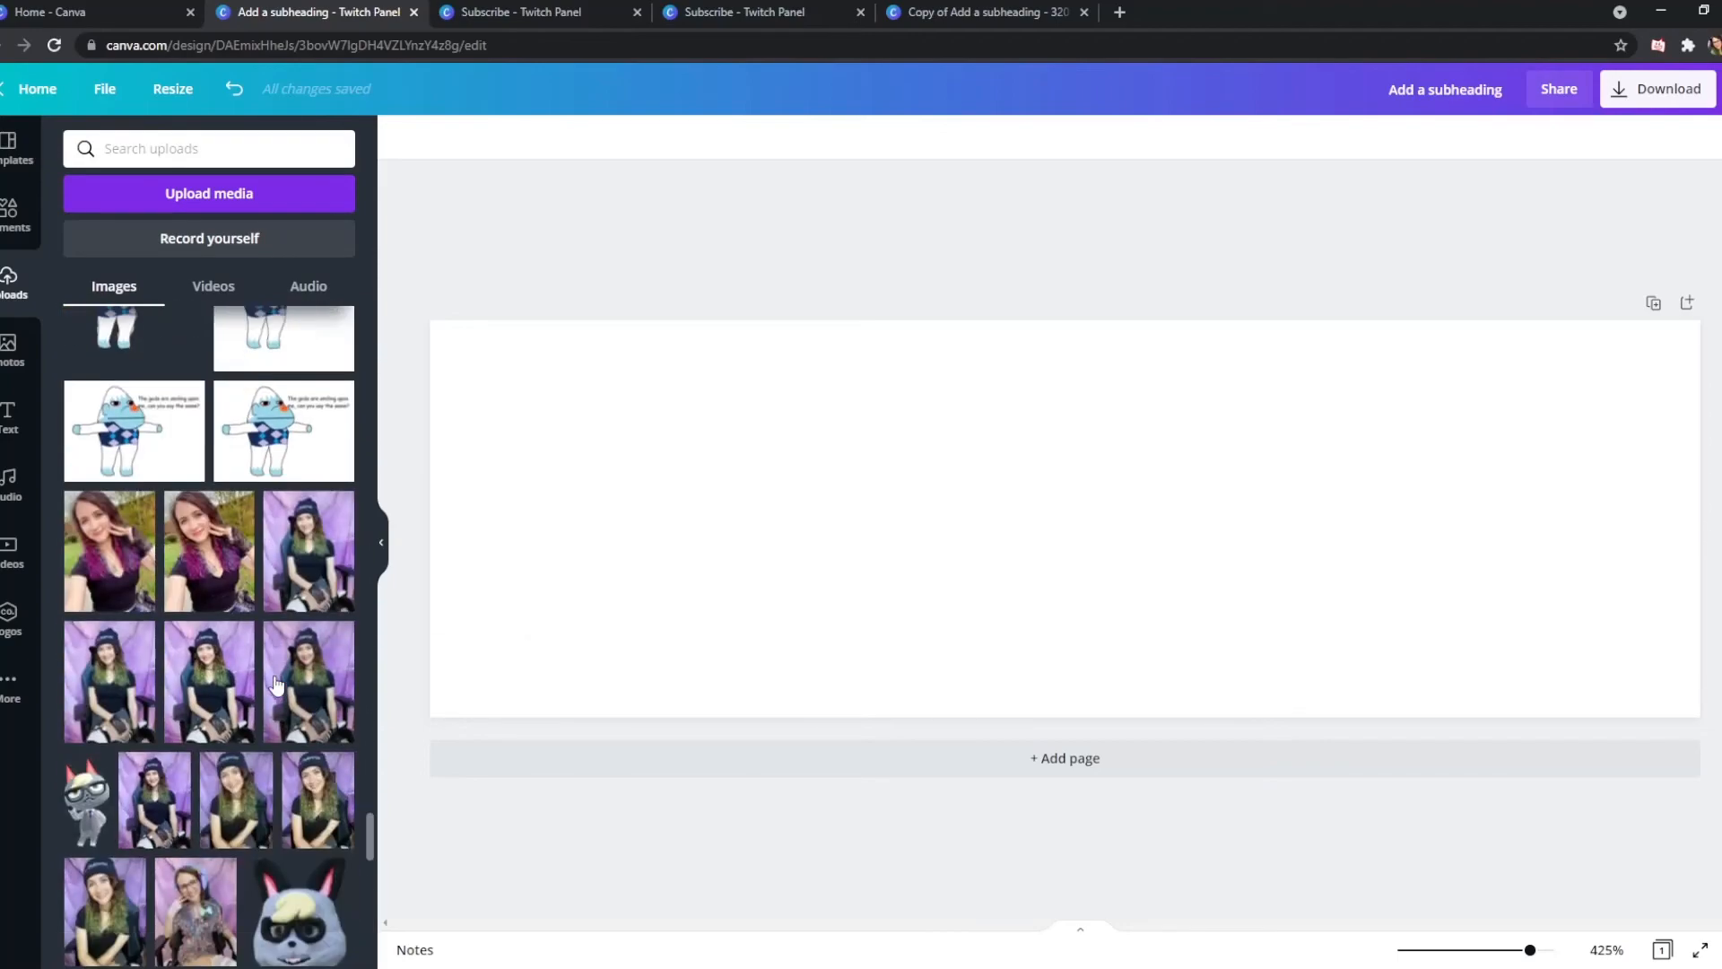
pyautogui.scroll(-12, 275, 684)
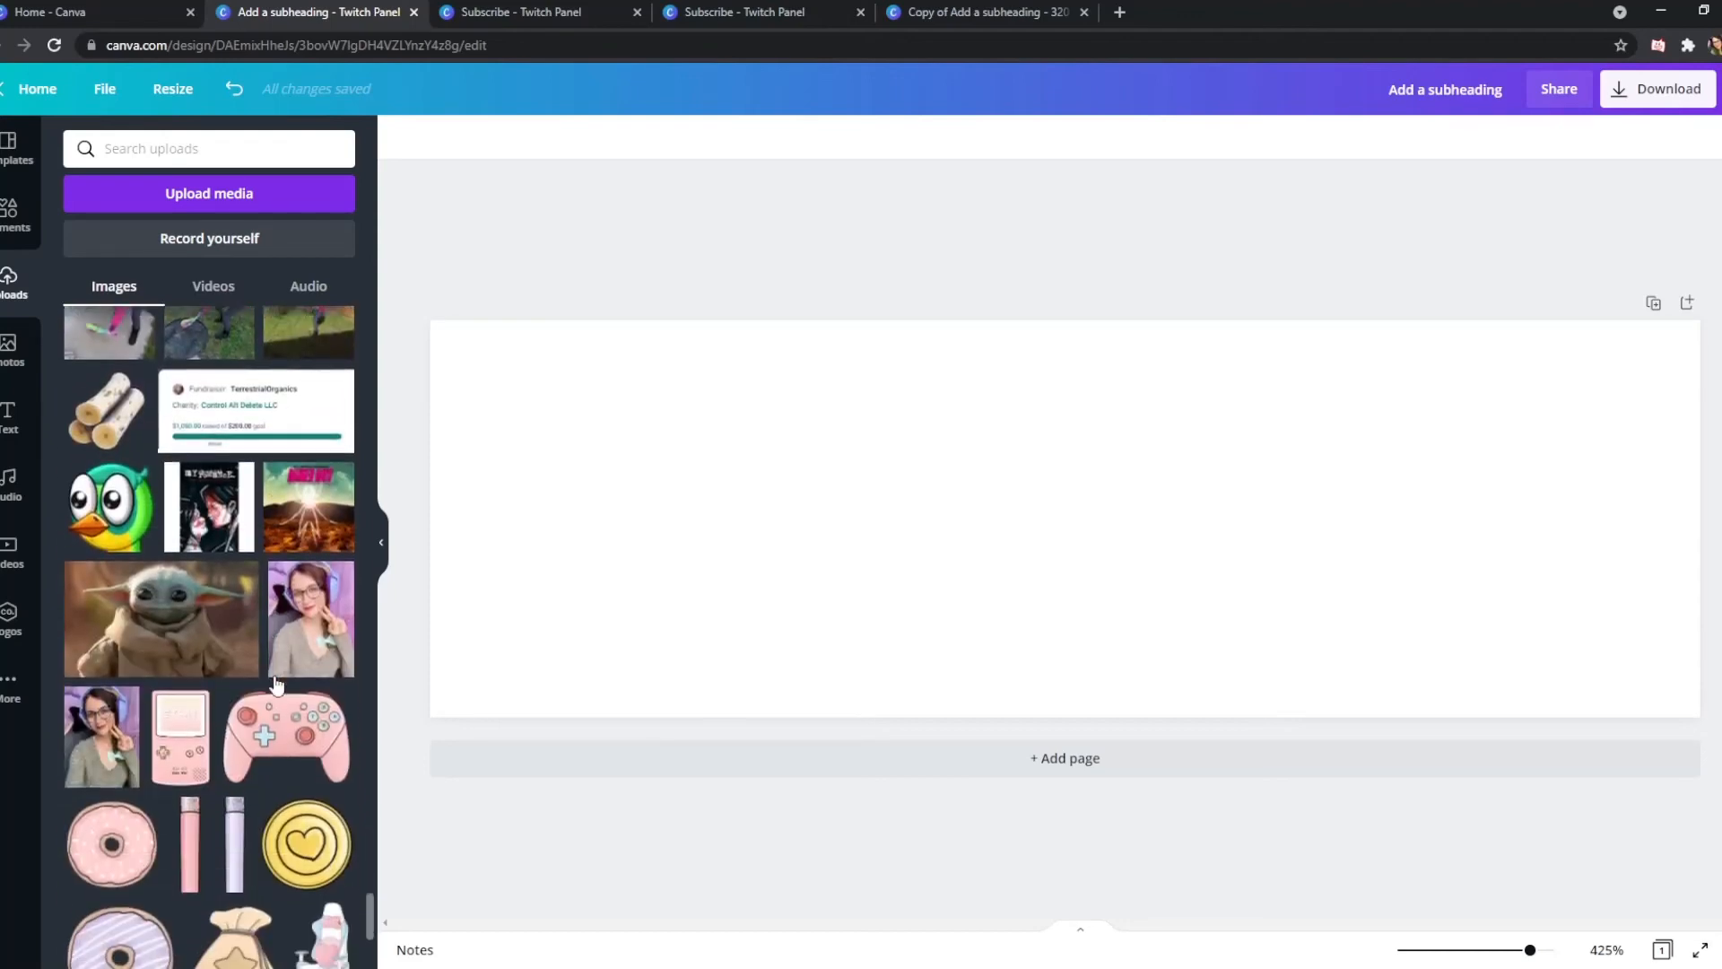
pyautogui.scroll(-5, 274, 687)
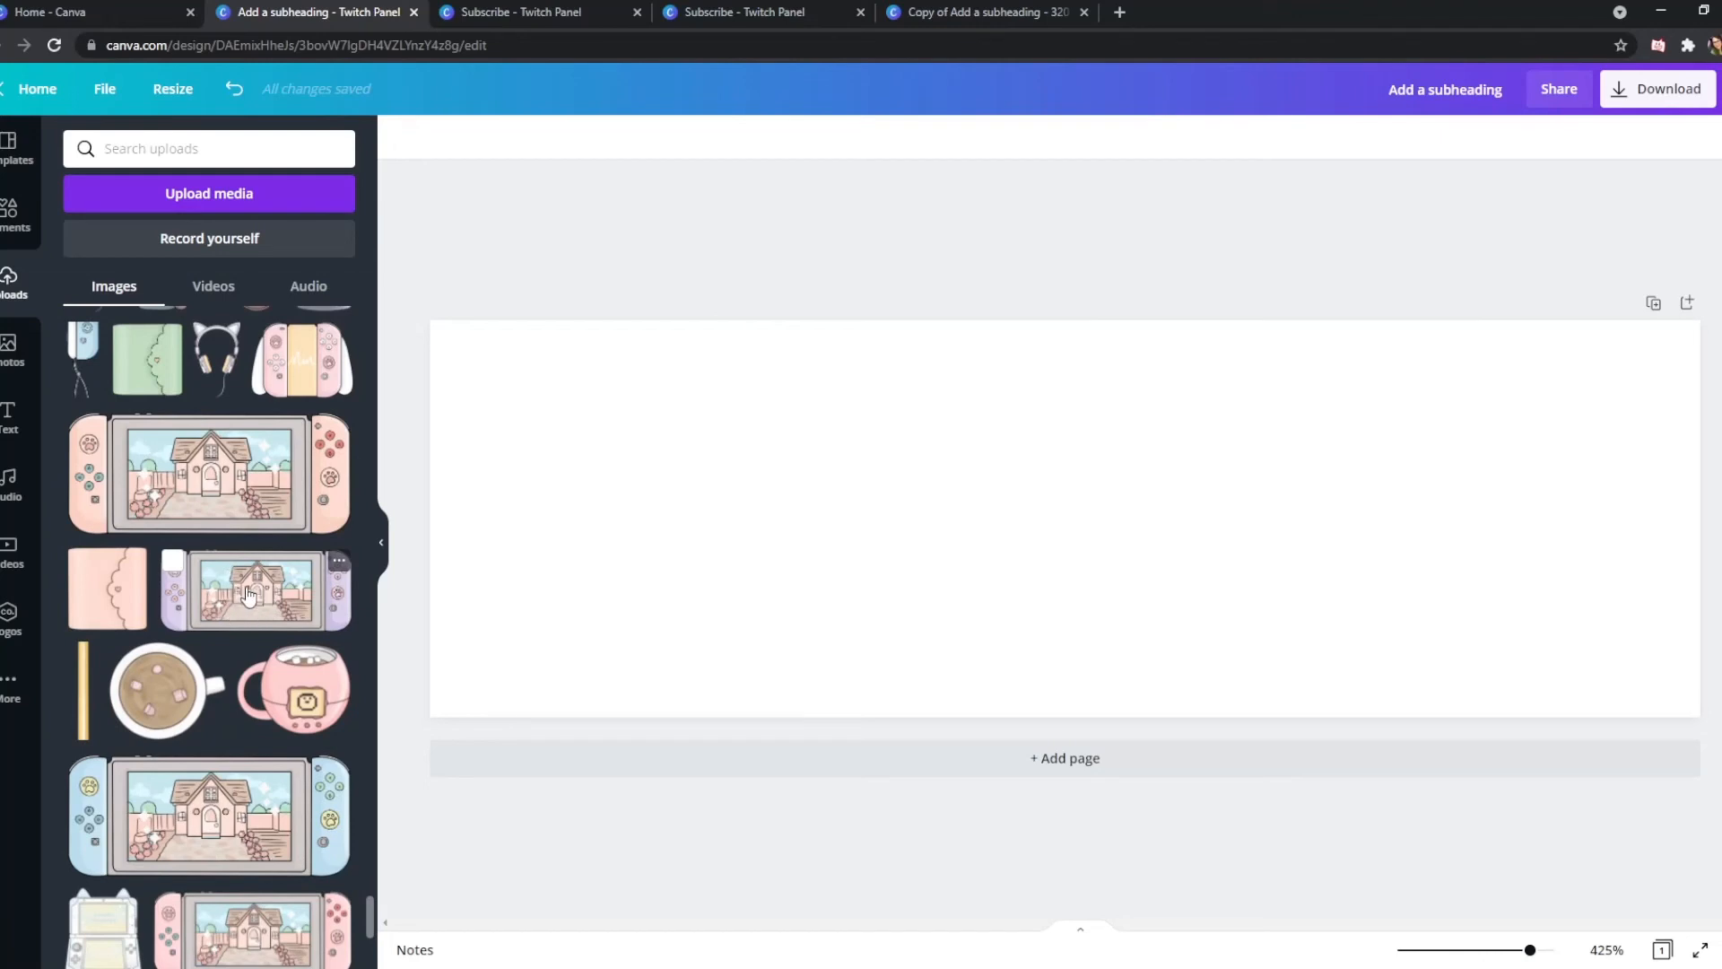
pyautogui.click(249, 591)
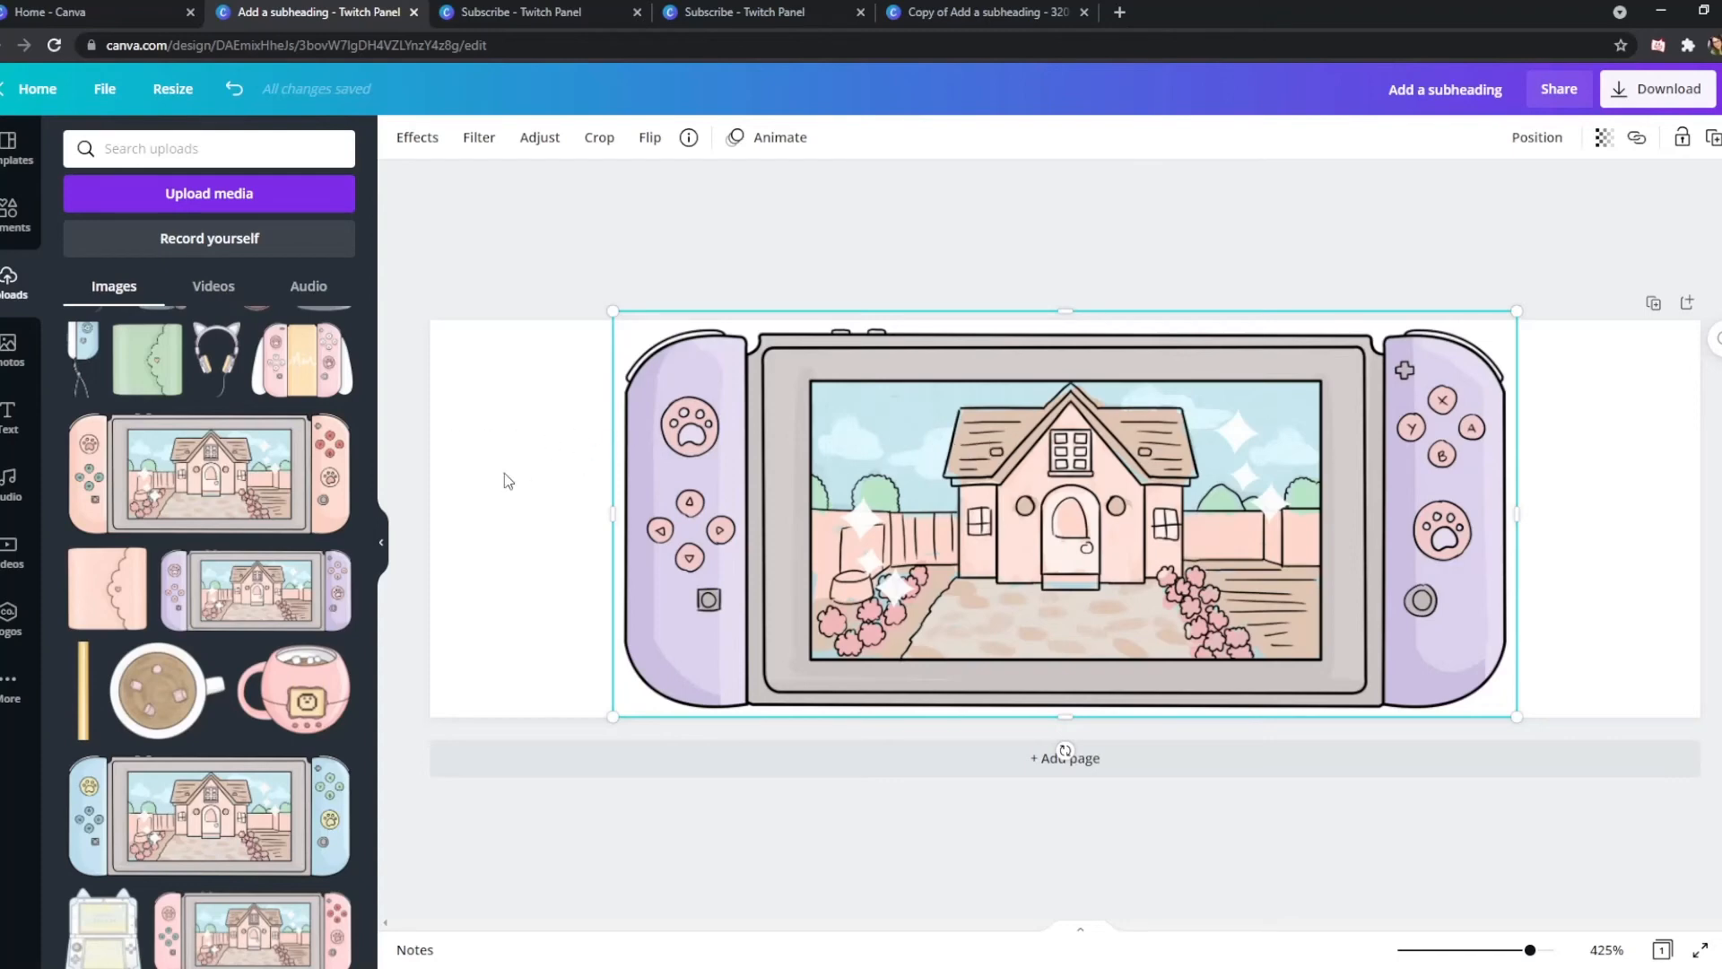
pyautogui.click(918, 242)
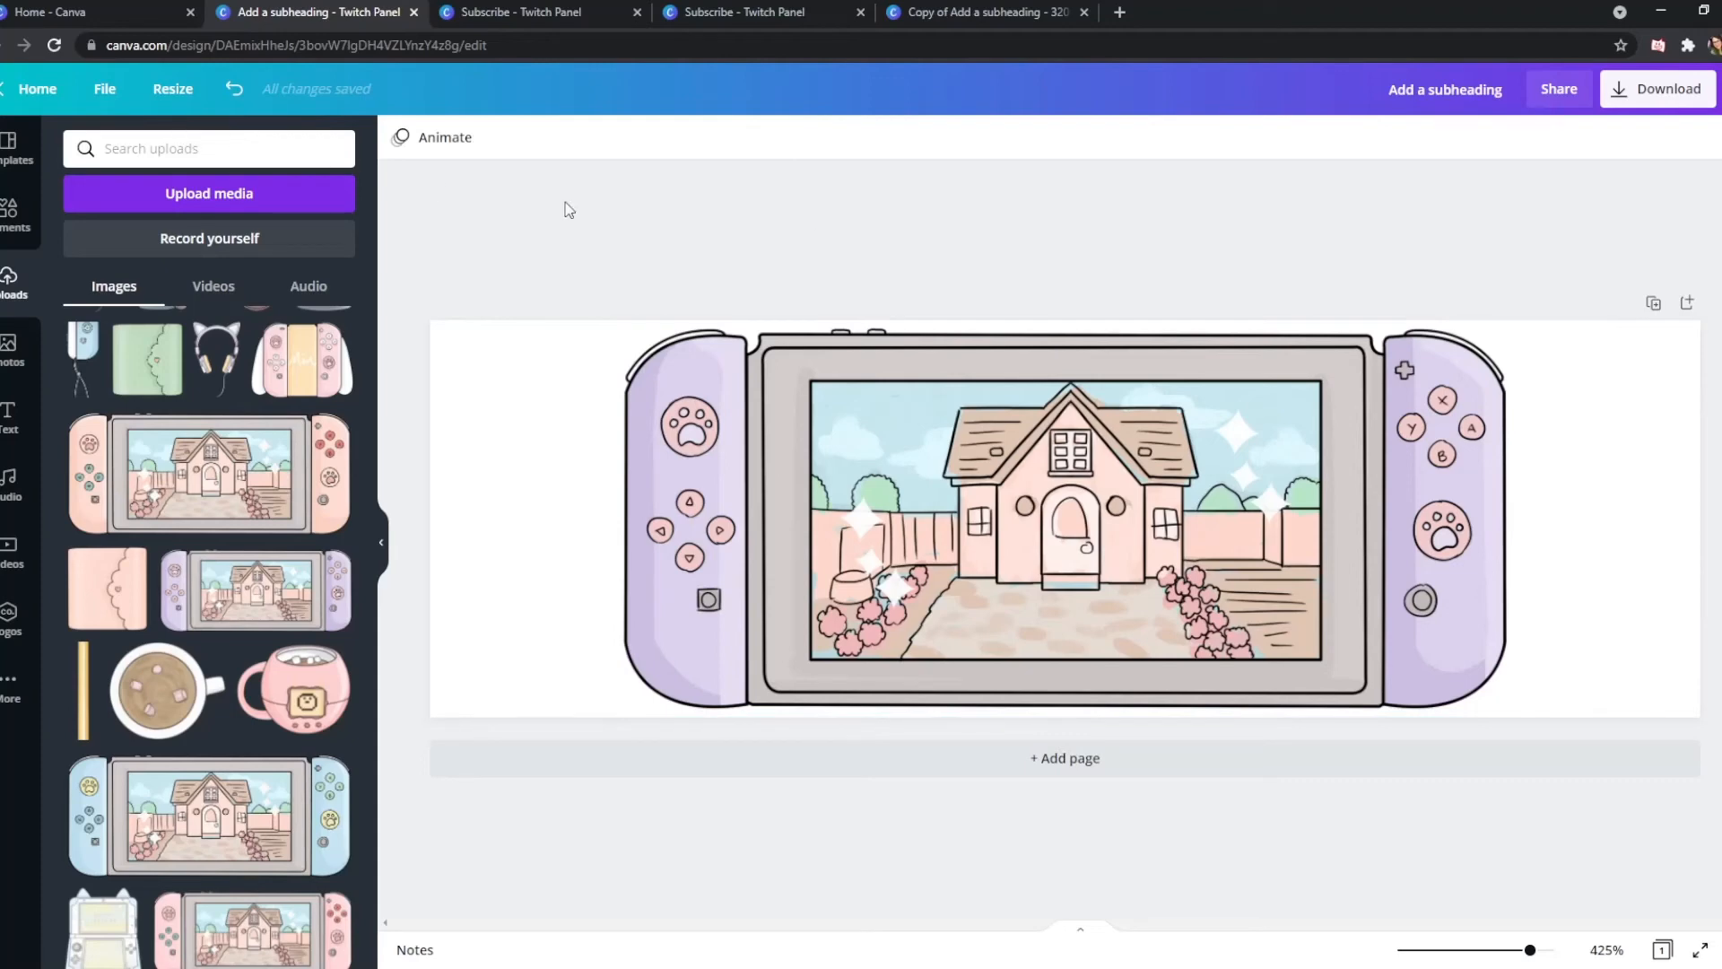
# Create a resized copy of the console panel at a custom size of 320 × 190 px
pyautogui.click(173, 91)
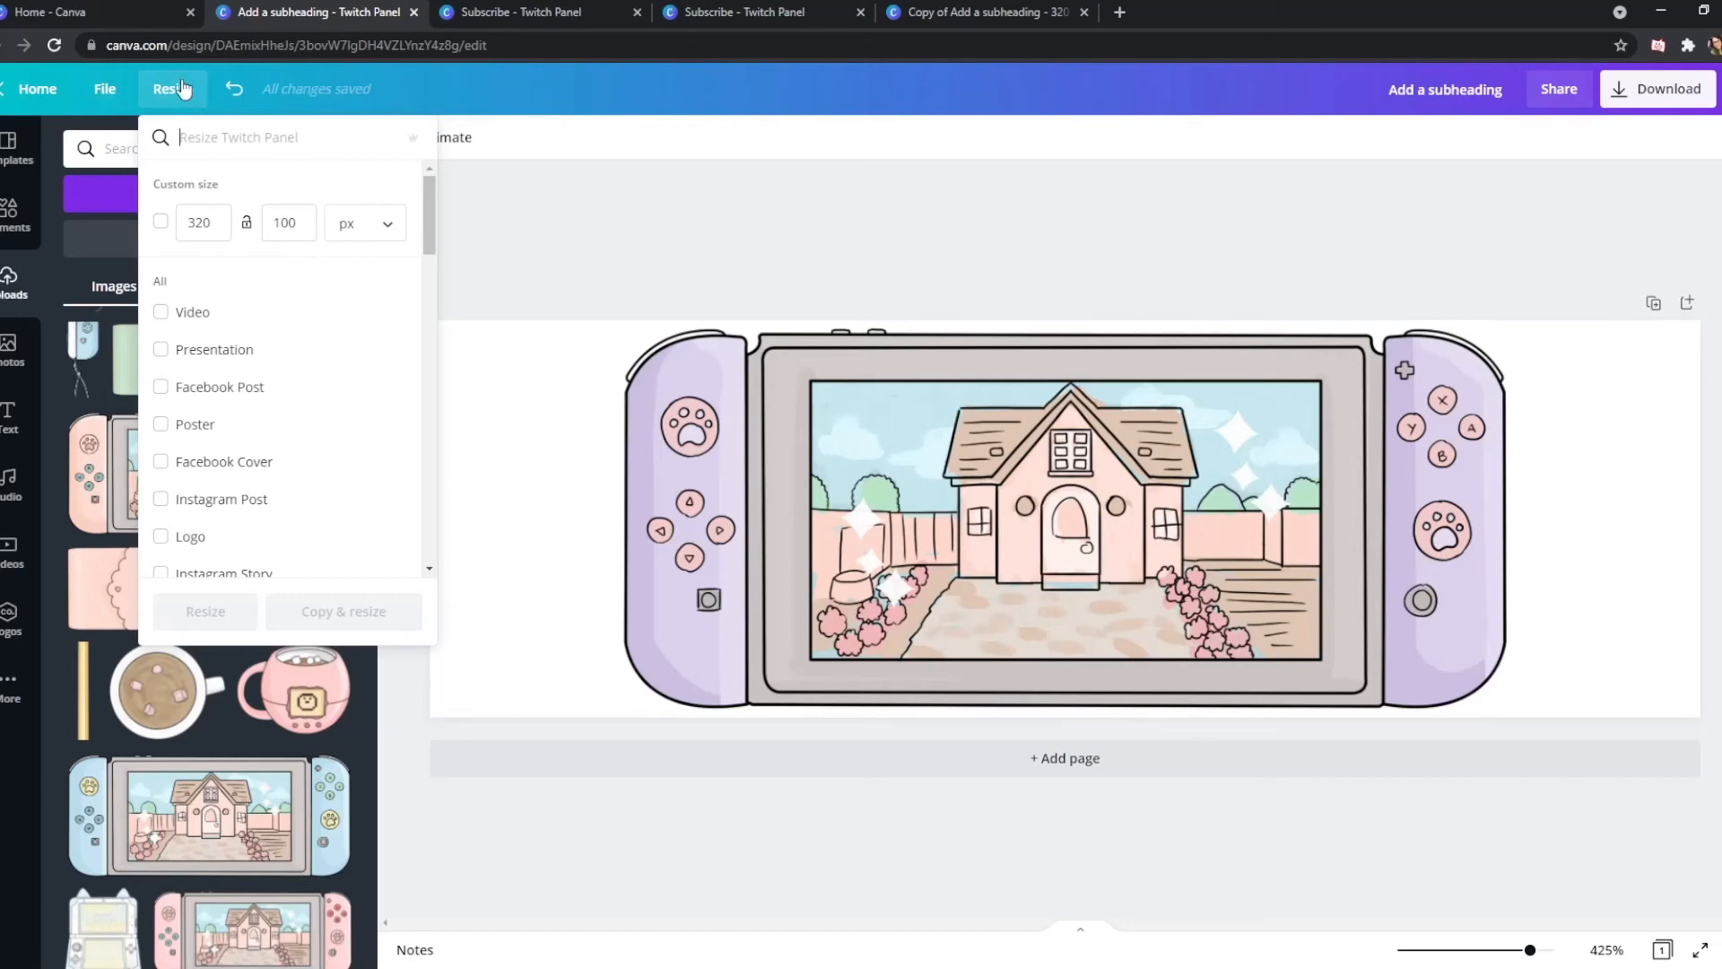
pyautogui.click(215, 234)
pyautogui.click(308, 230)
pyautogui.doubleClick(308, 229)
pyautogui.write('190')
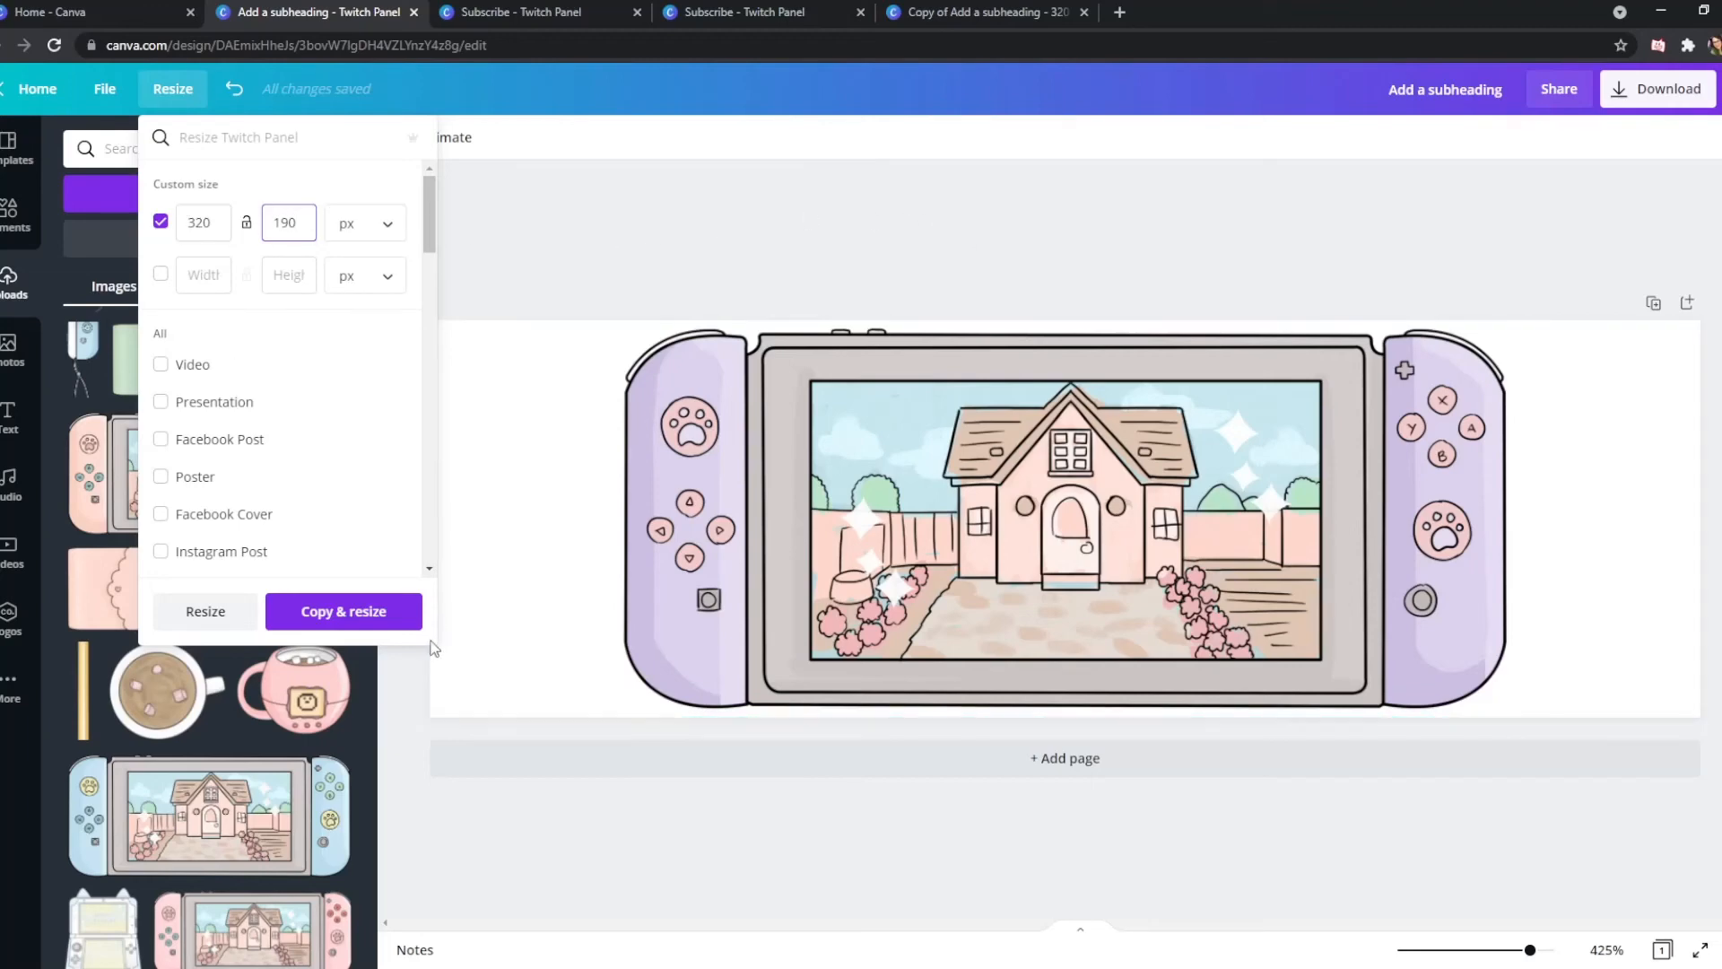
pyautogui.click(385, 619)
# Enlarge the console illustration in the resized copy so it spans the full width of the page
pyautogui.click(1383, 512)
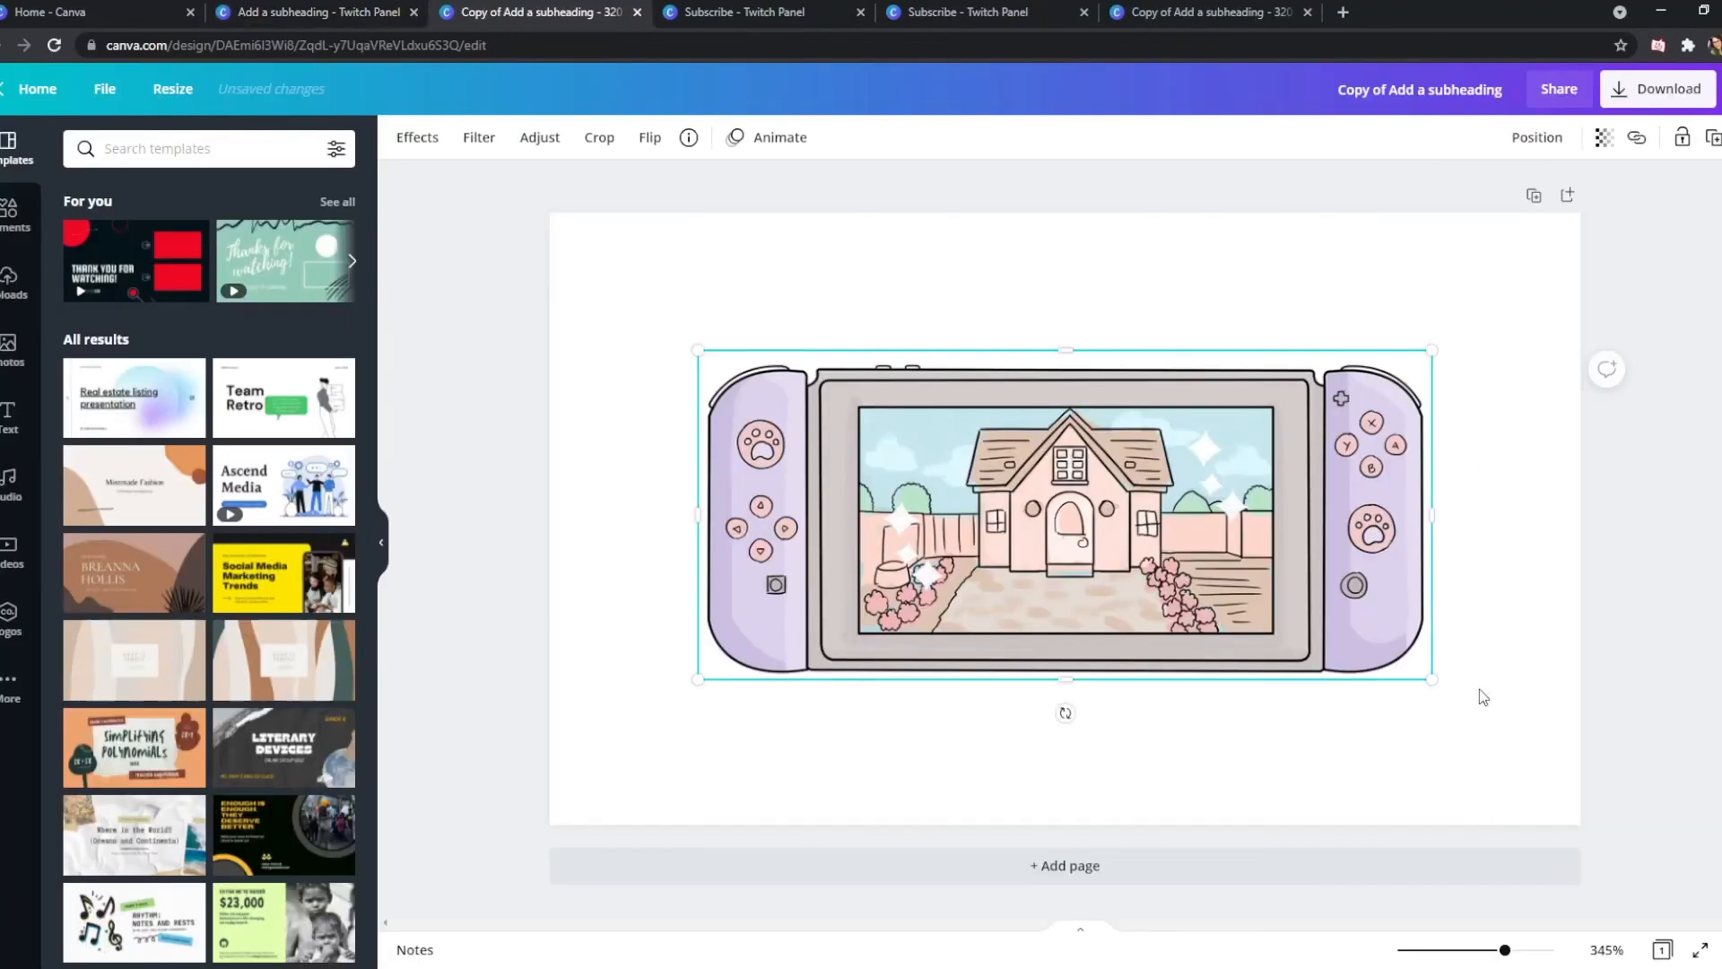
pyautogui.moveTo(1432, 679); pyautogui.dragTo(1575, 758)
pyautogui.moveTo(699, 350); pyautogui.dragTo(554, 252)
pyautogui.click(500, 245)
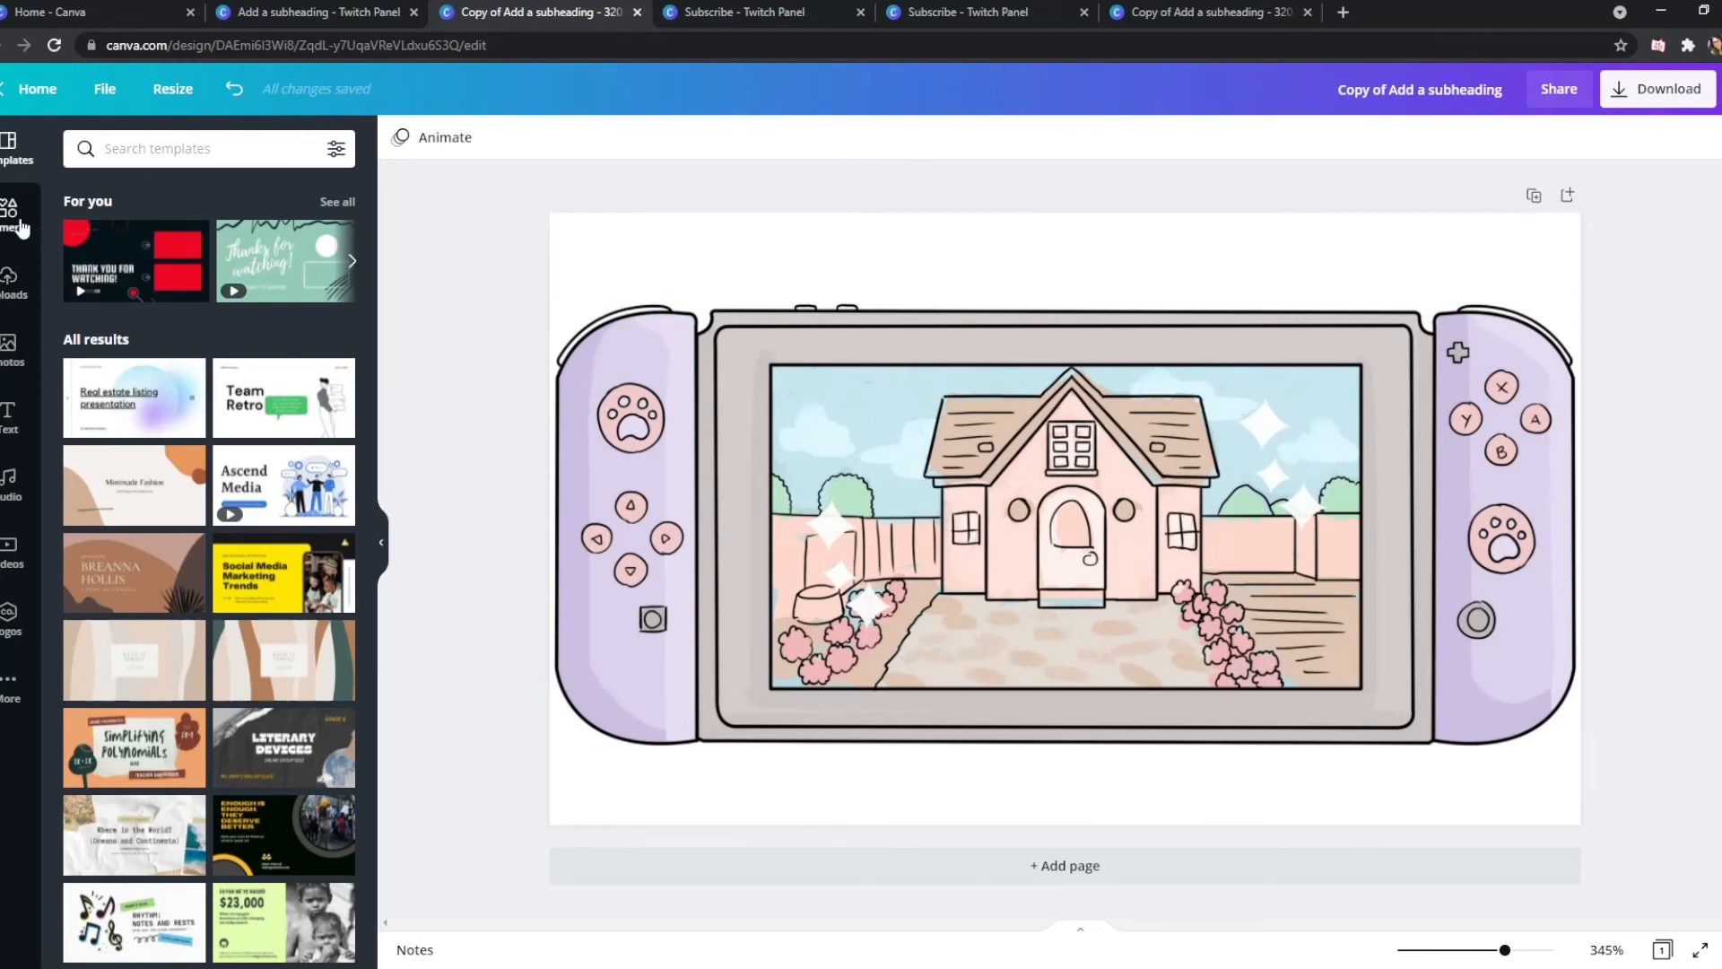
# Add a subheading reading "Subscriber" with the Neon effect and the gold text colour #c6ac66
pyautogui.click(26, 415)
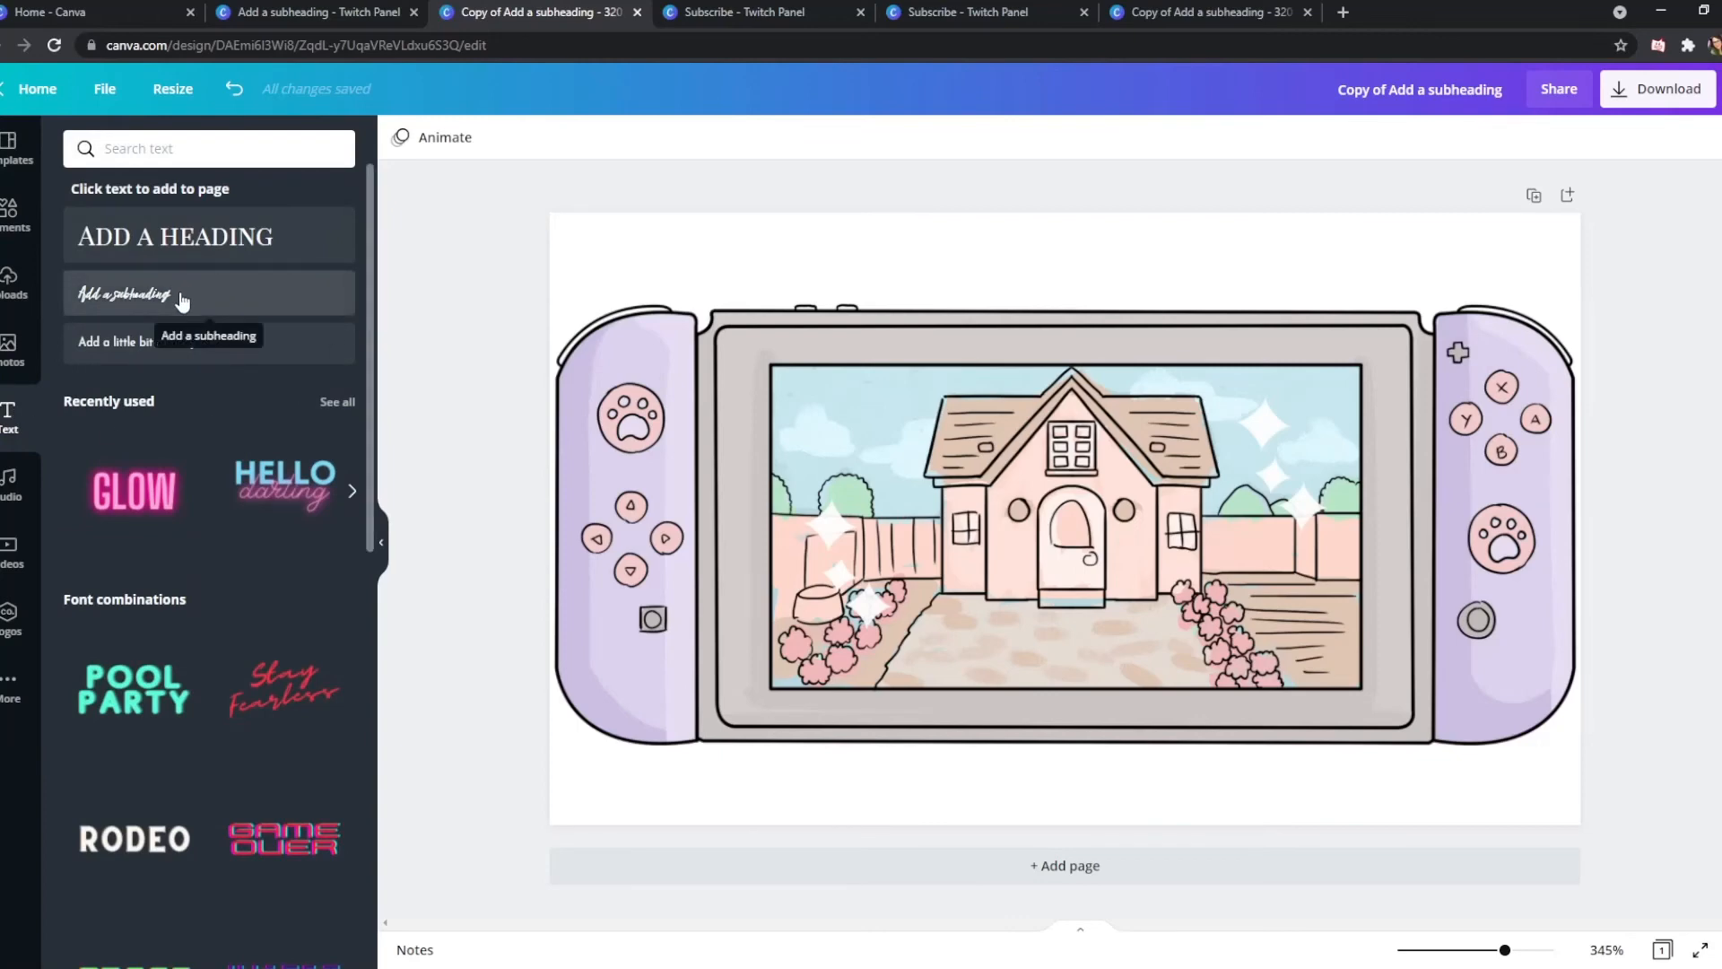
pyautogui.click(182, 302)
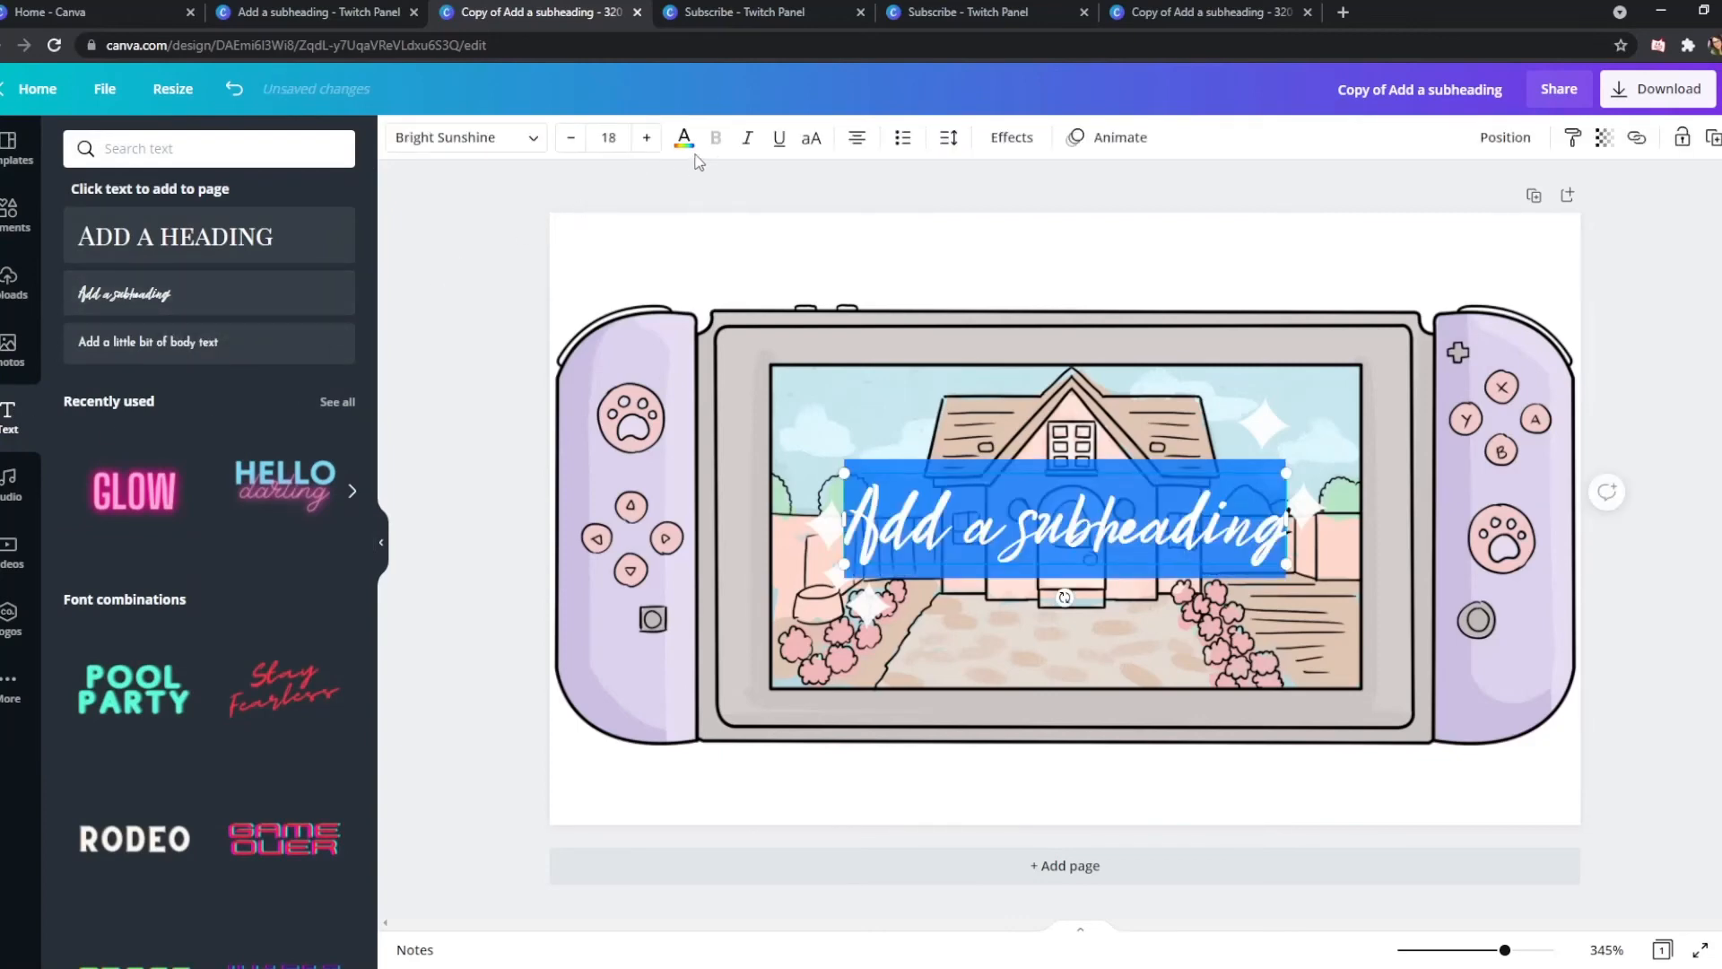
pyautogui.click(1012, 137)
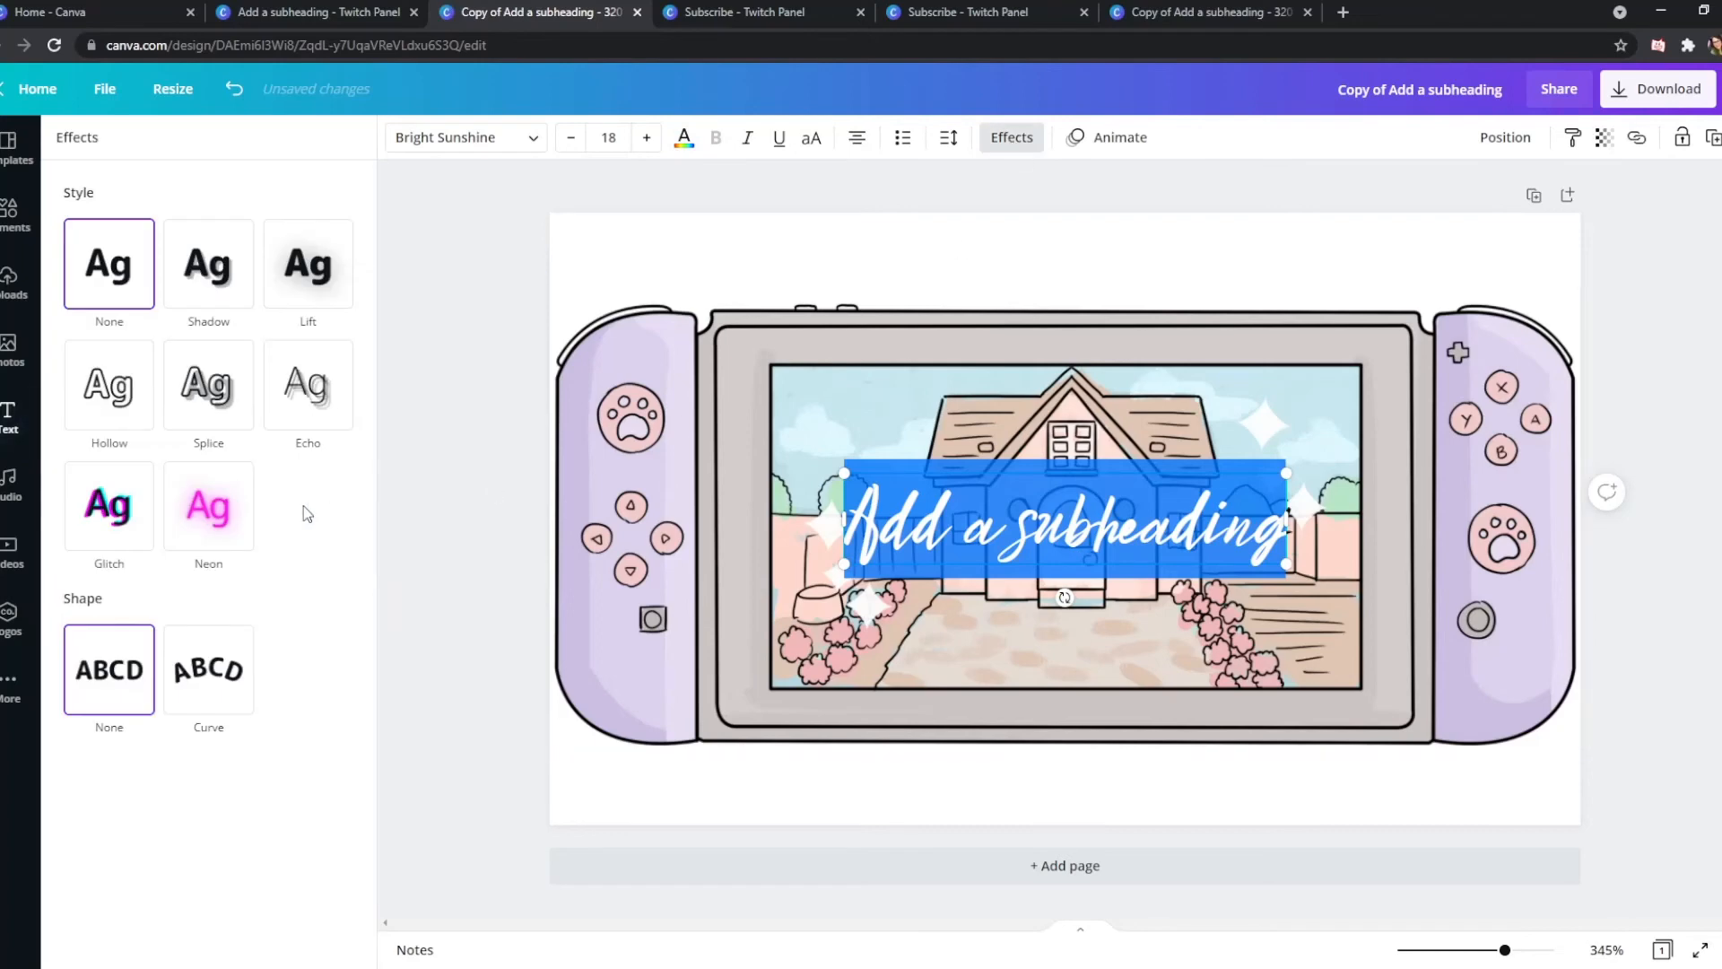
pyautogui.click(225, 519)
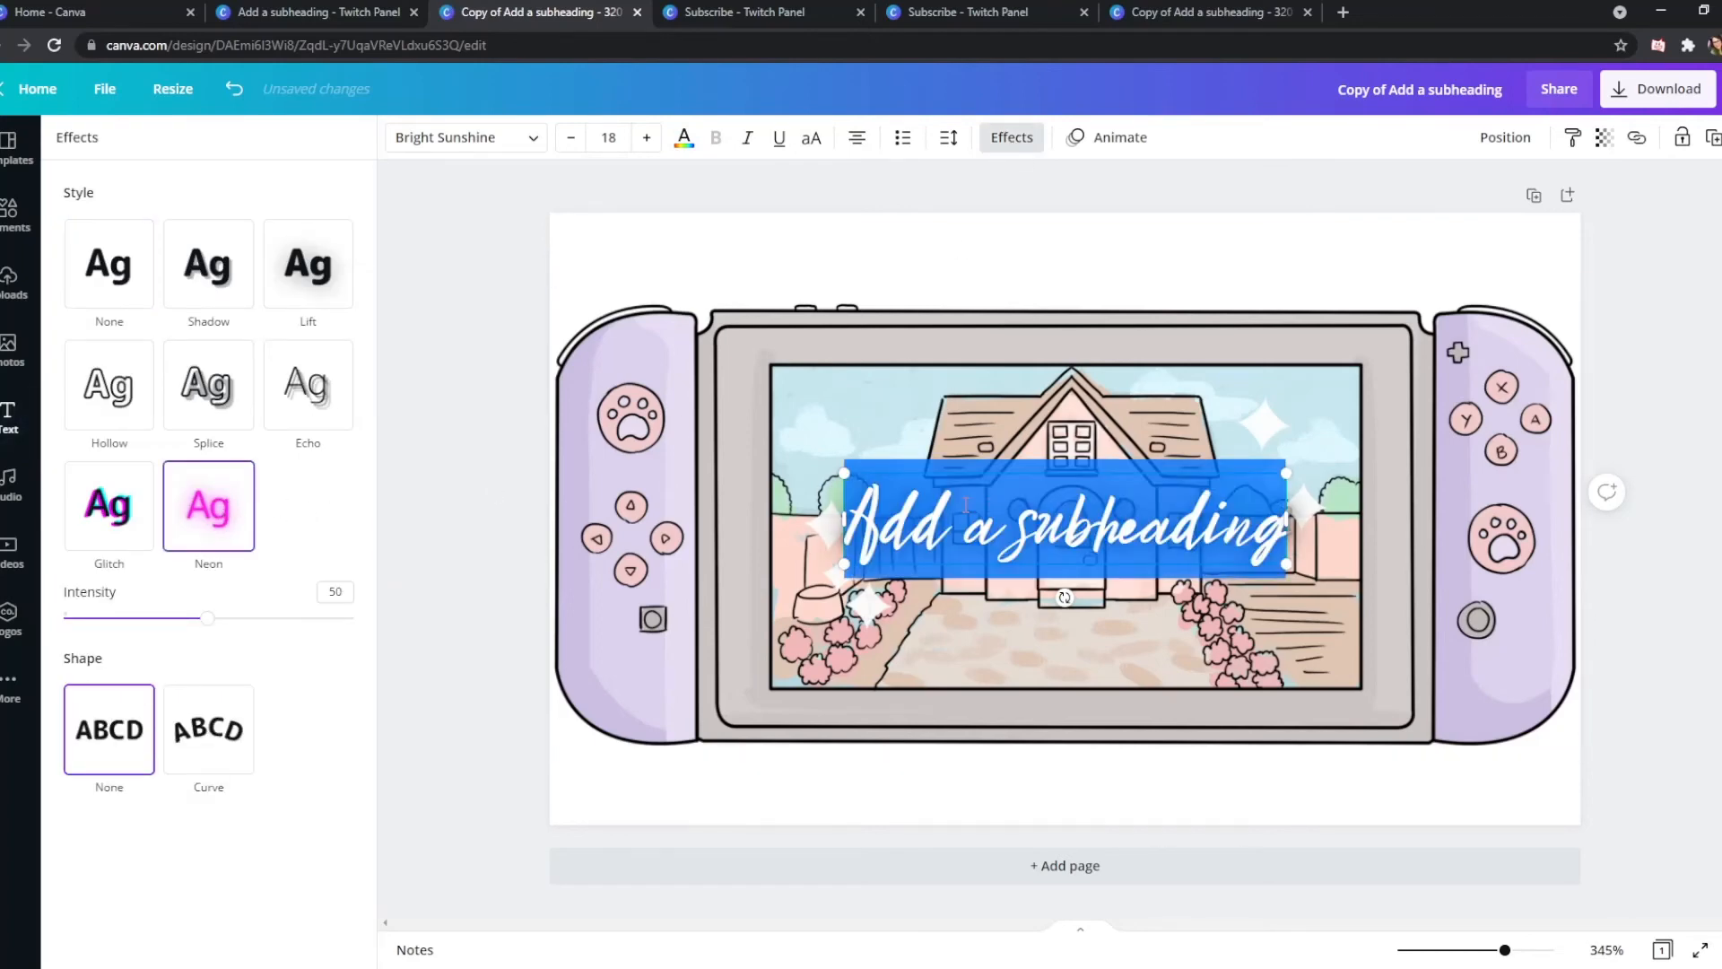
pyautogui.write('Subscriber')
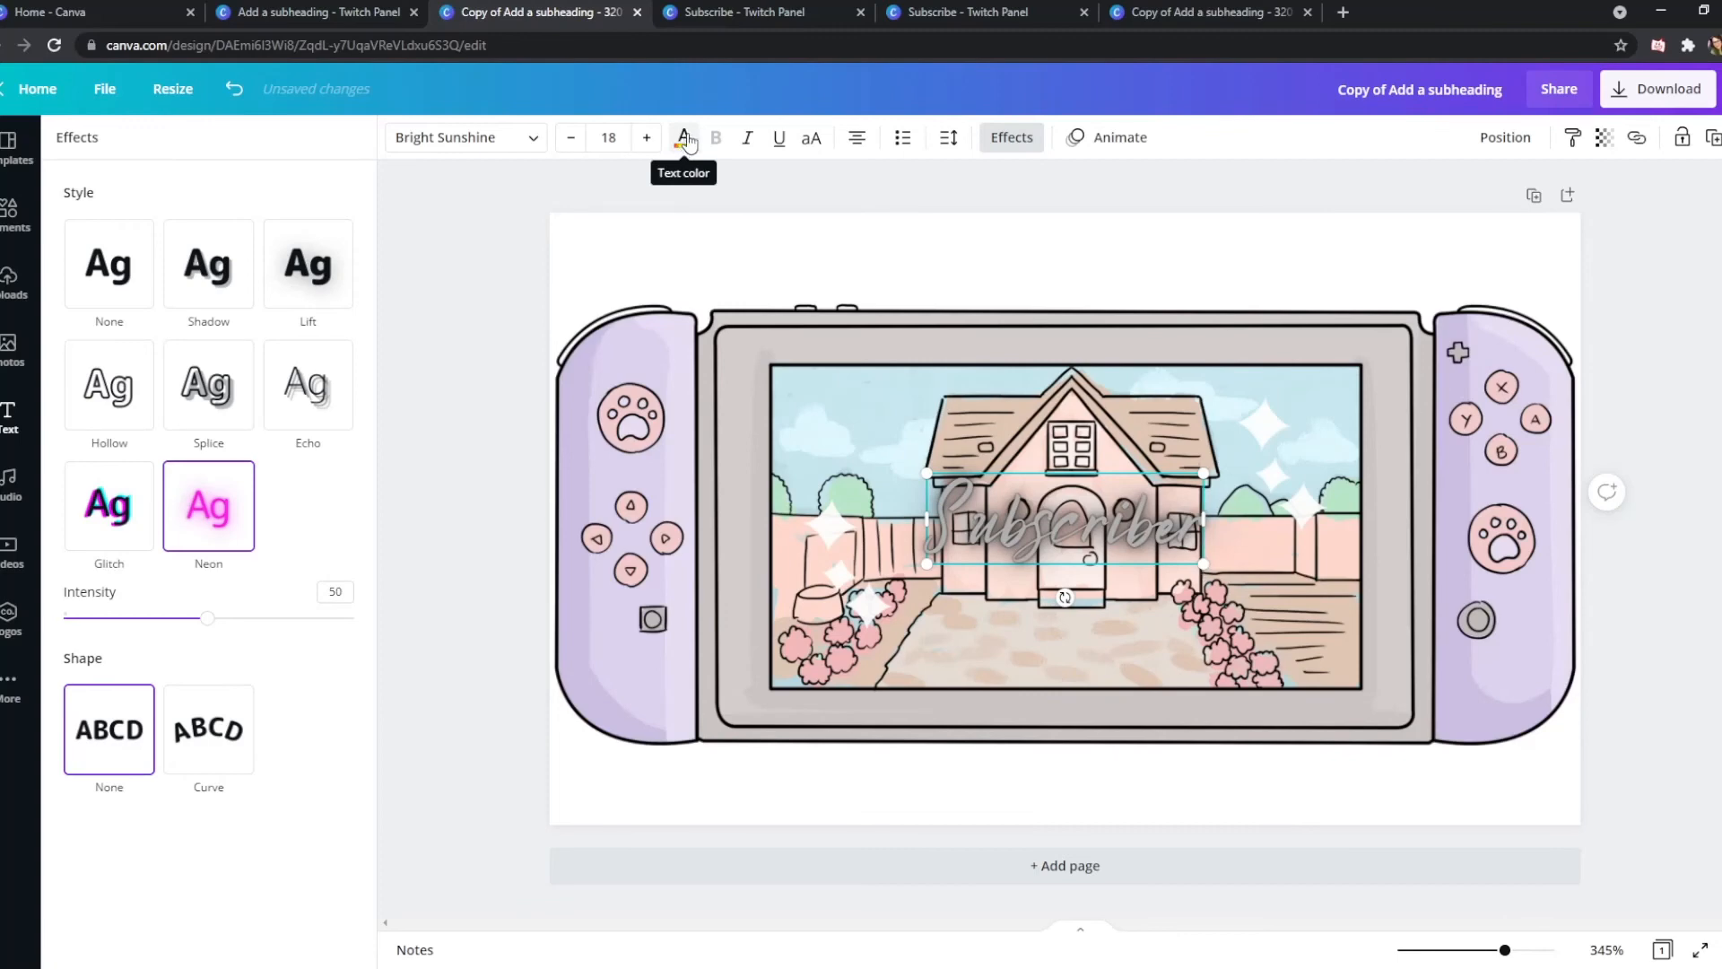
pyautogui.click(685, 140)
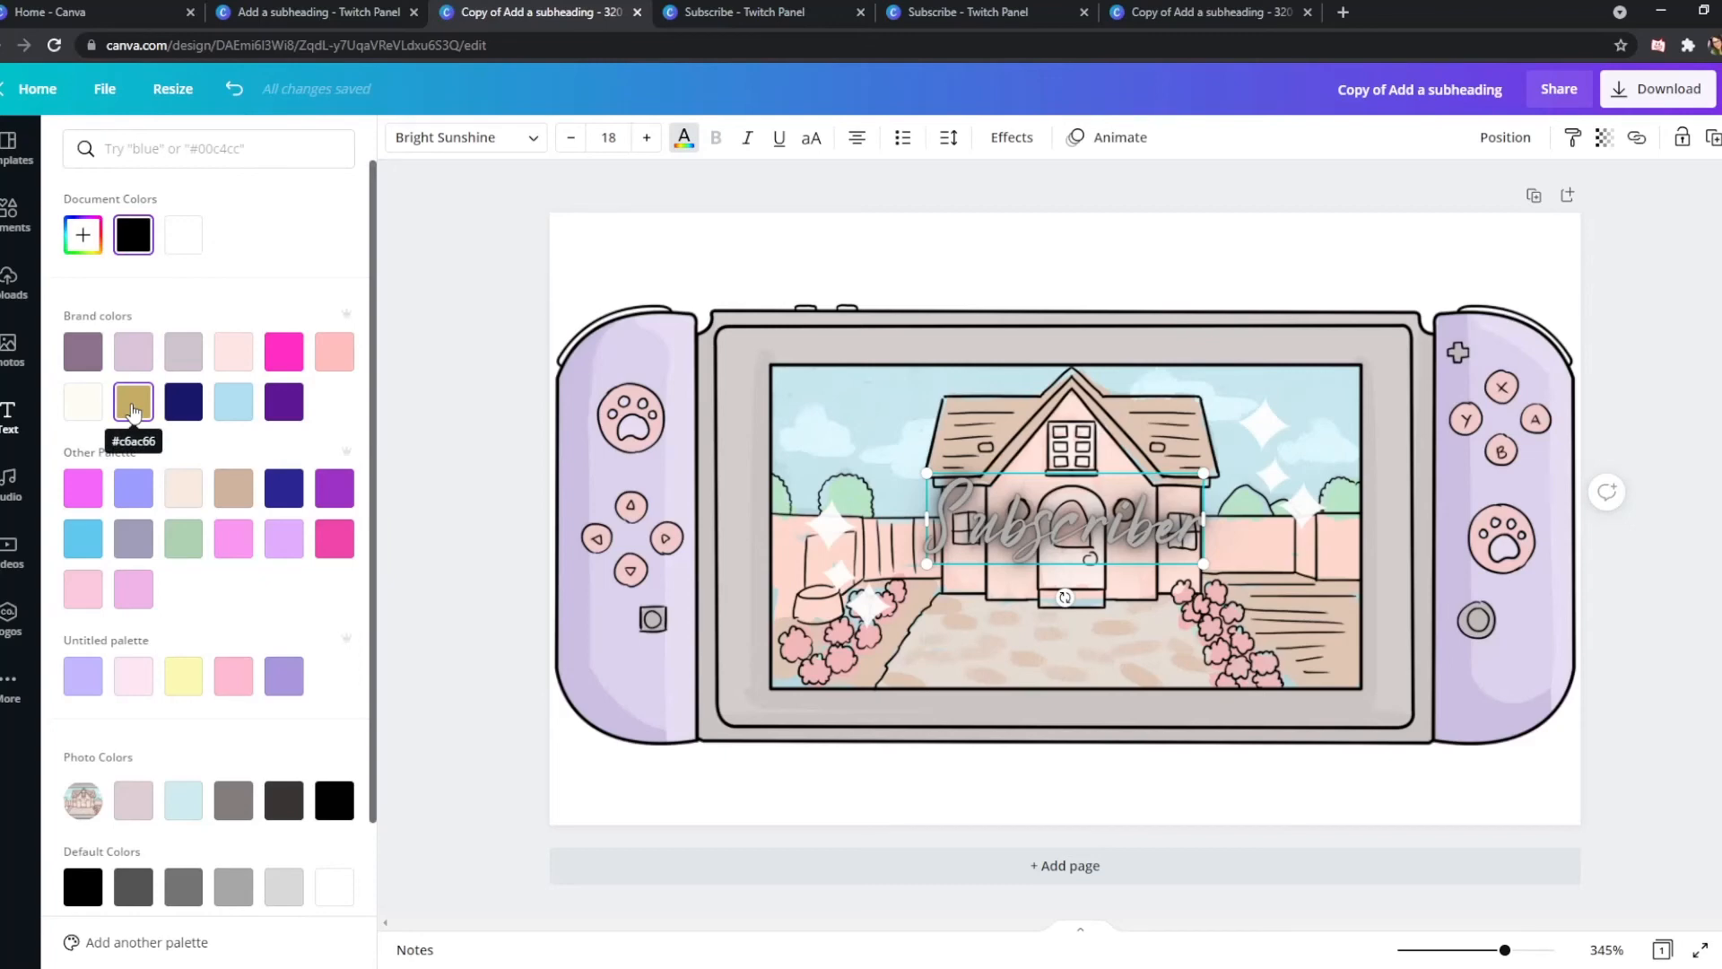
pyautogui.click(132, 417)
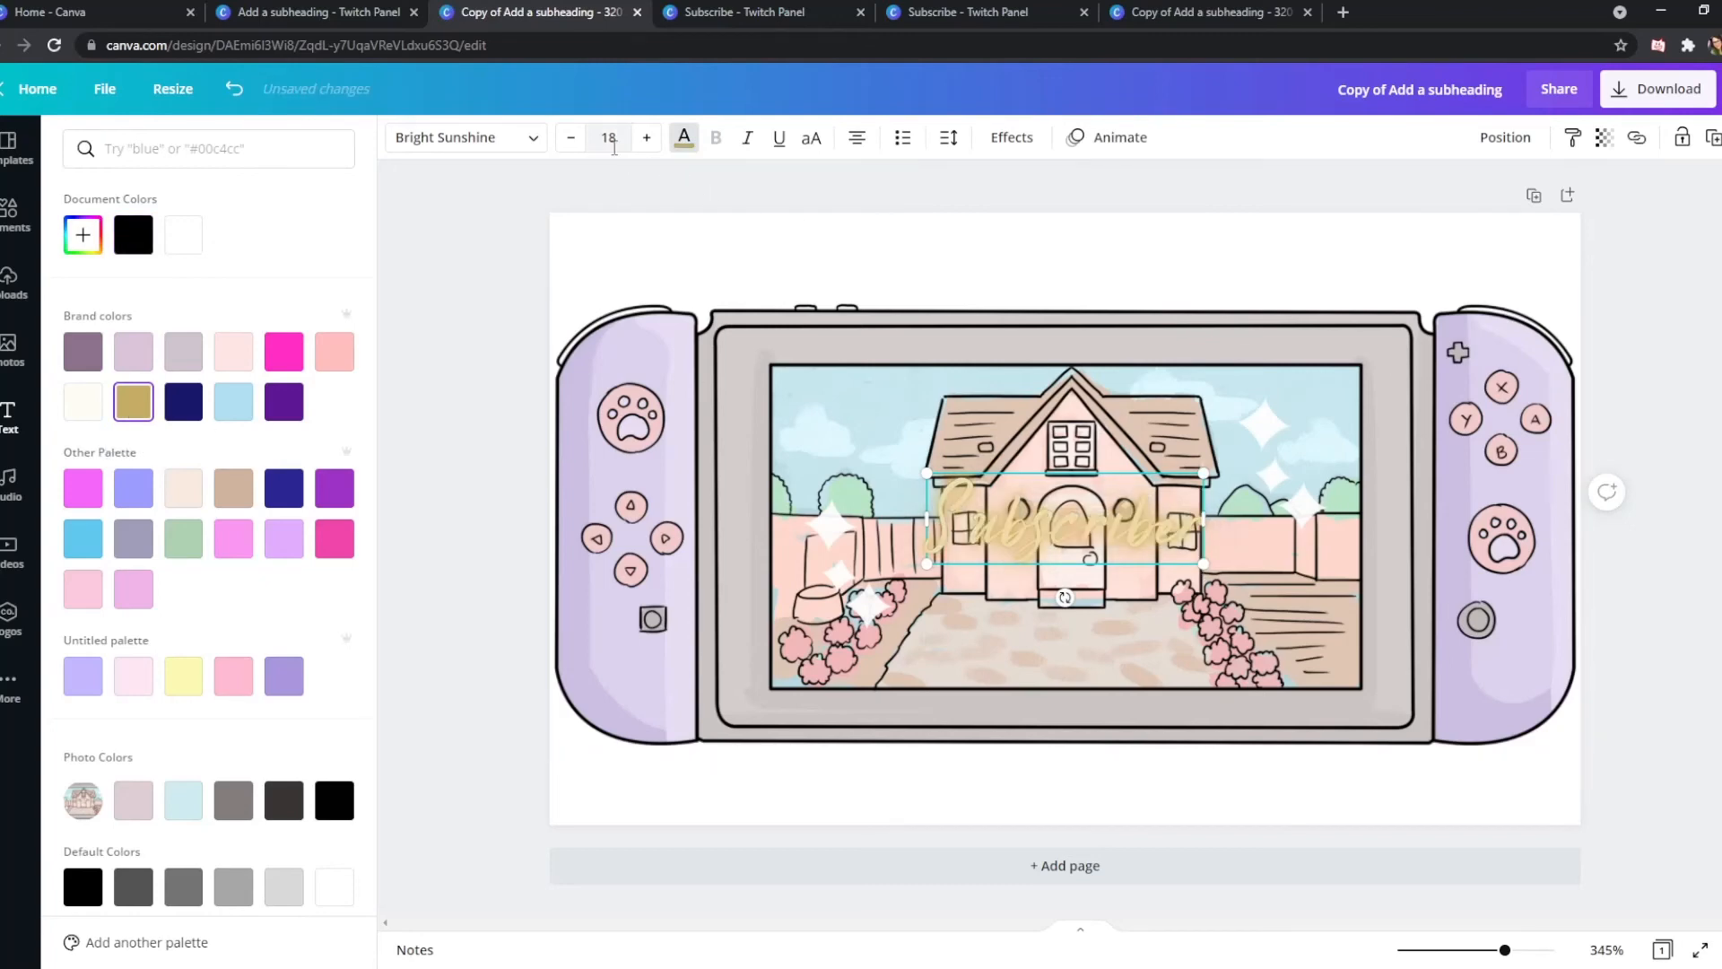
# Set the "Subscriber" text's font size to 35 and move it up to the middle of the console's screen
pyautogui.click(609, 138)
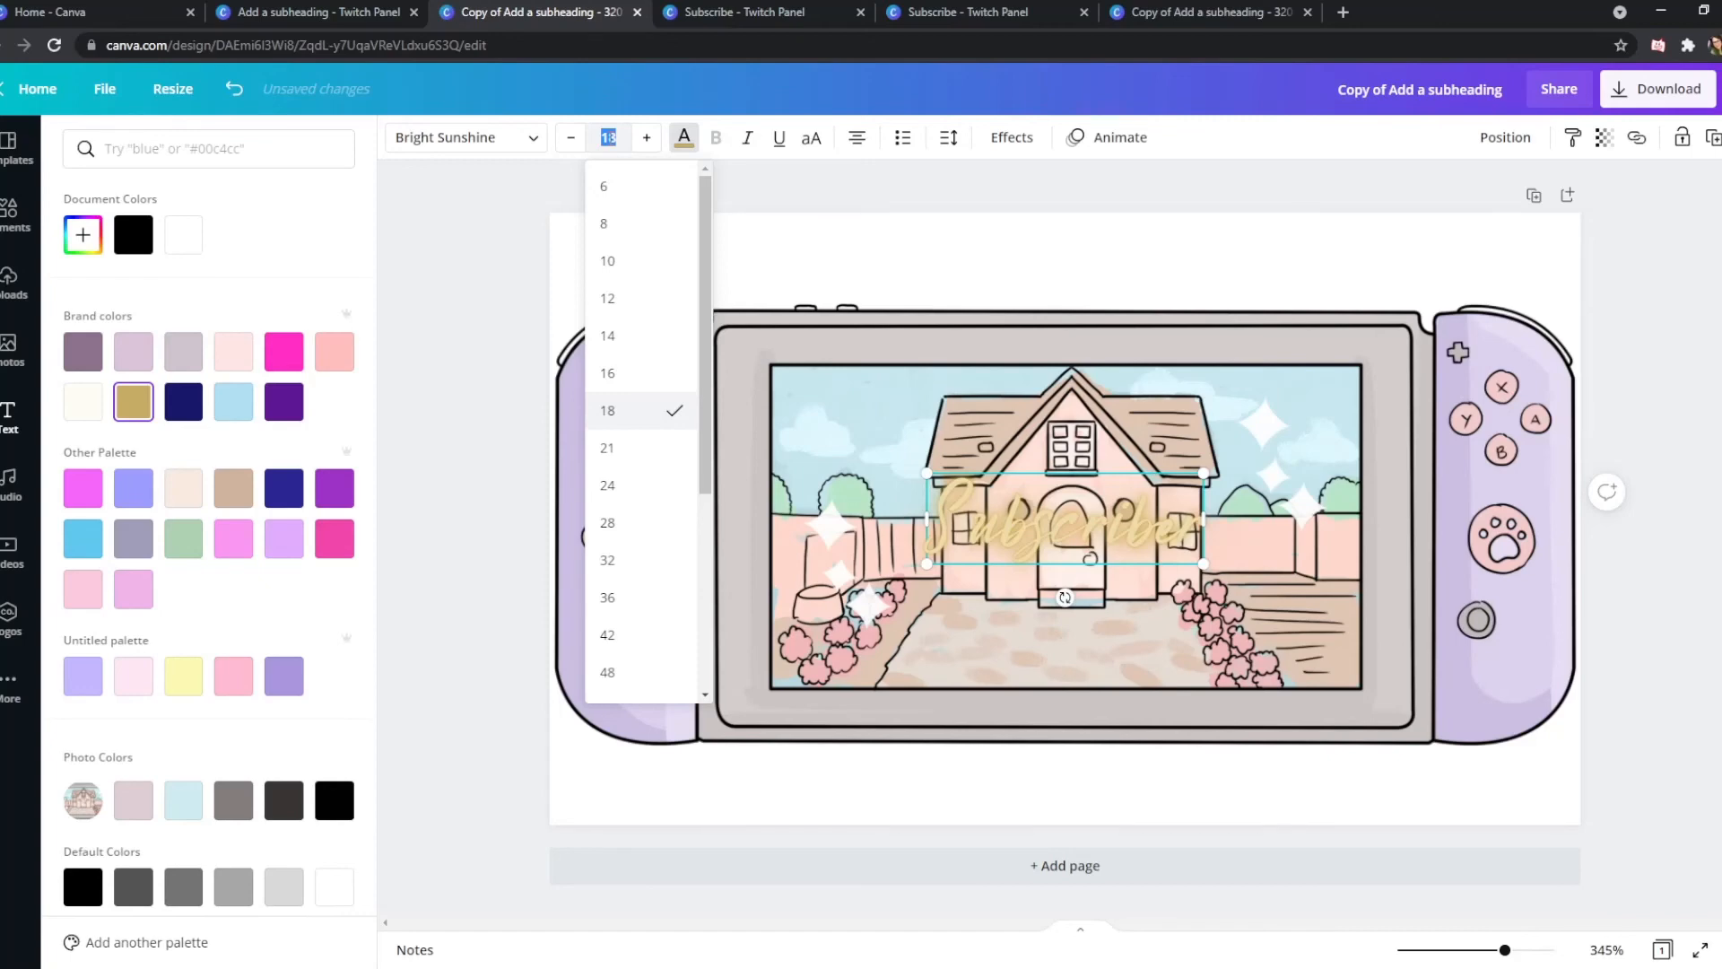
pyautogui.write('35')
pyautogui.press('Return')
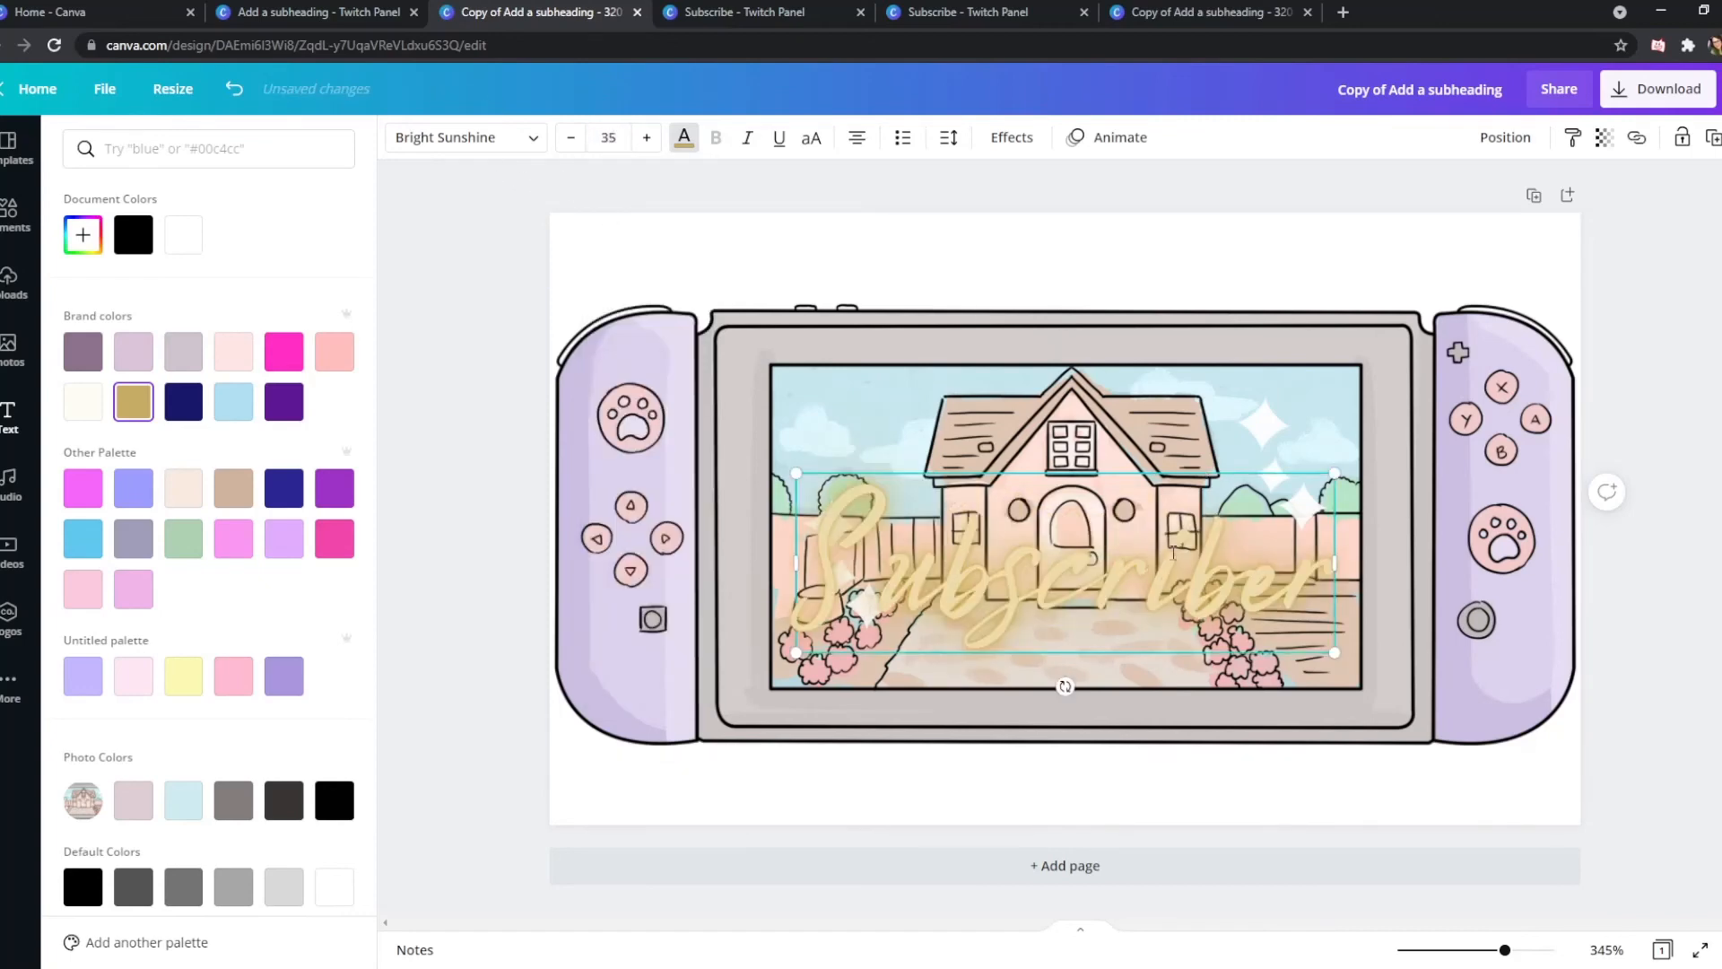
pyautogui.moveTo(1185, 468); pyautogui.dragTo(1187, 422)
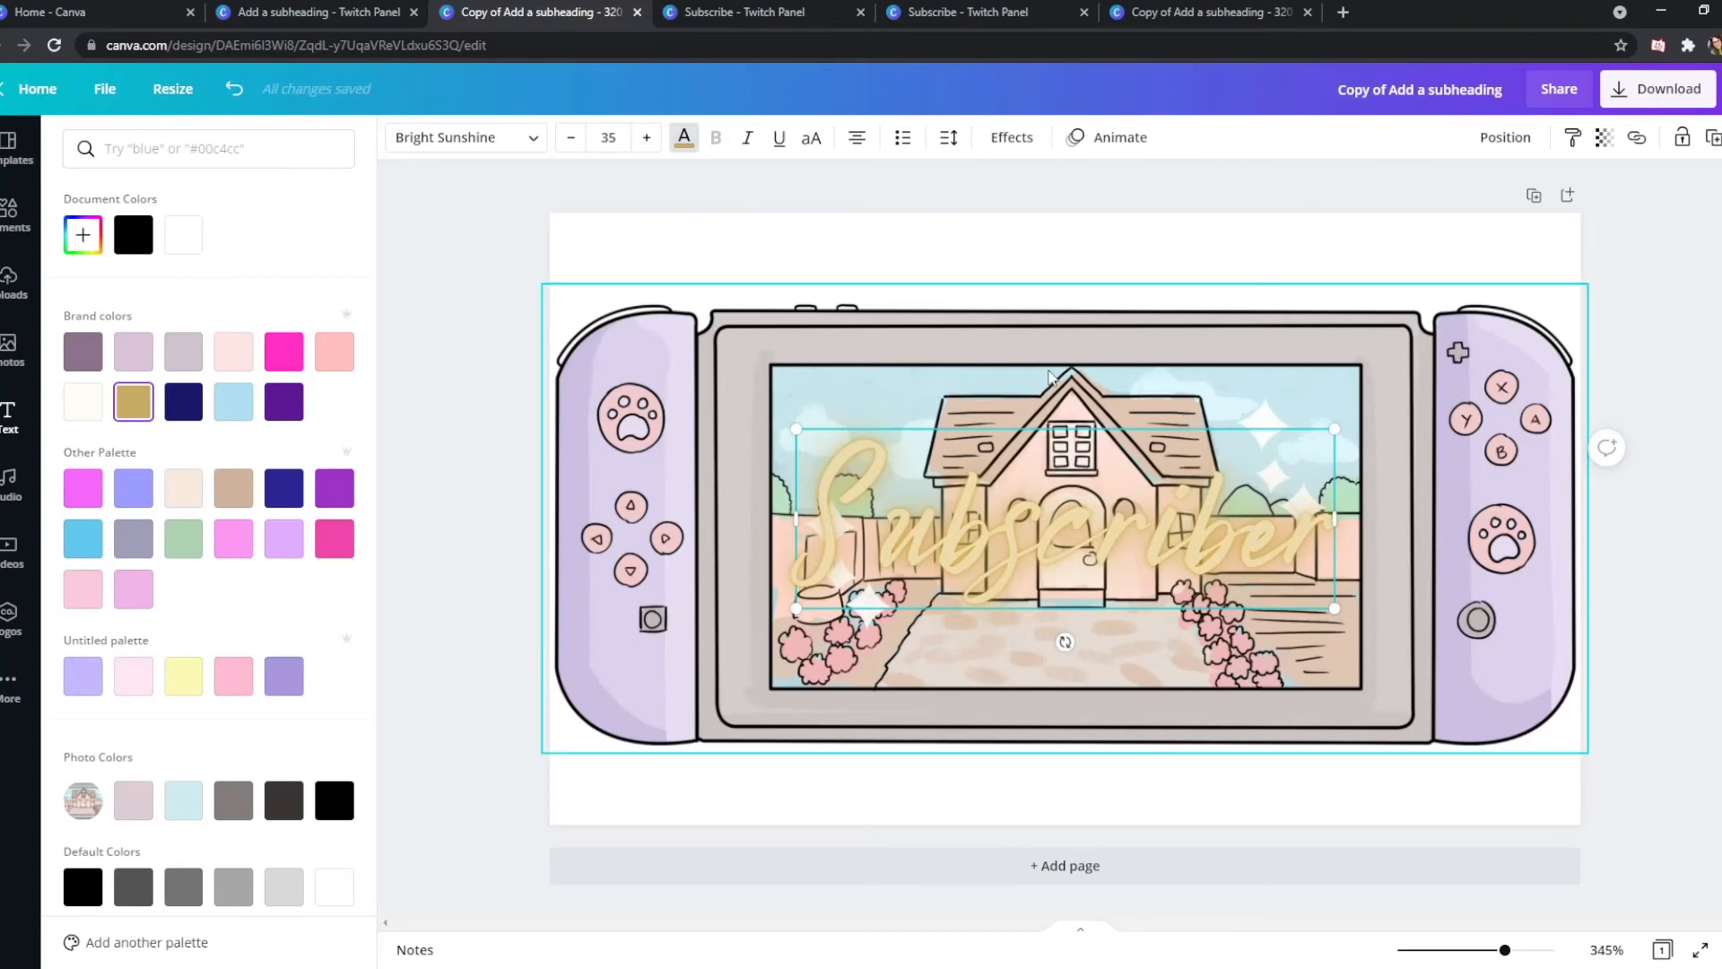
pyautogui.click(1659, 542)
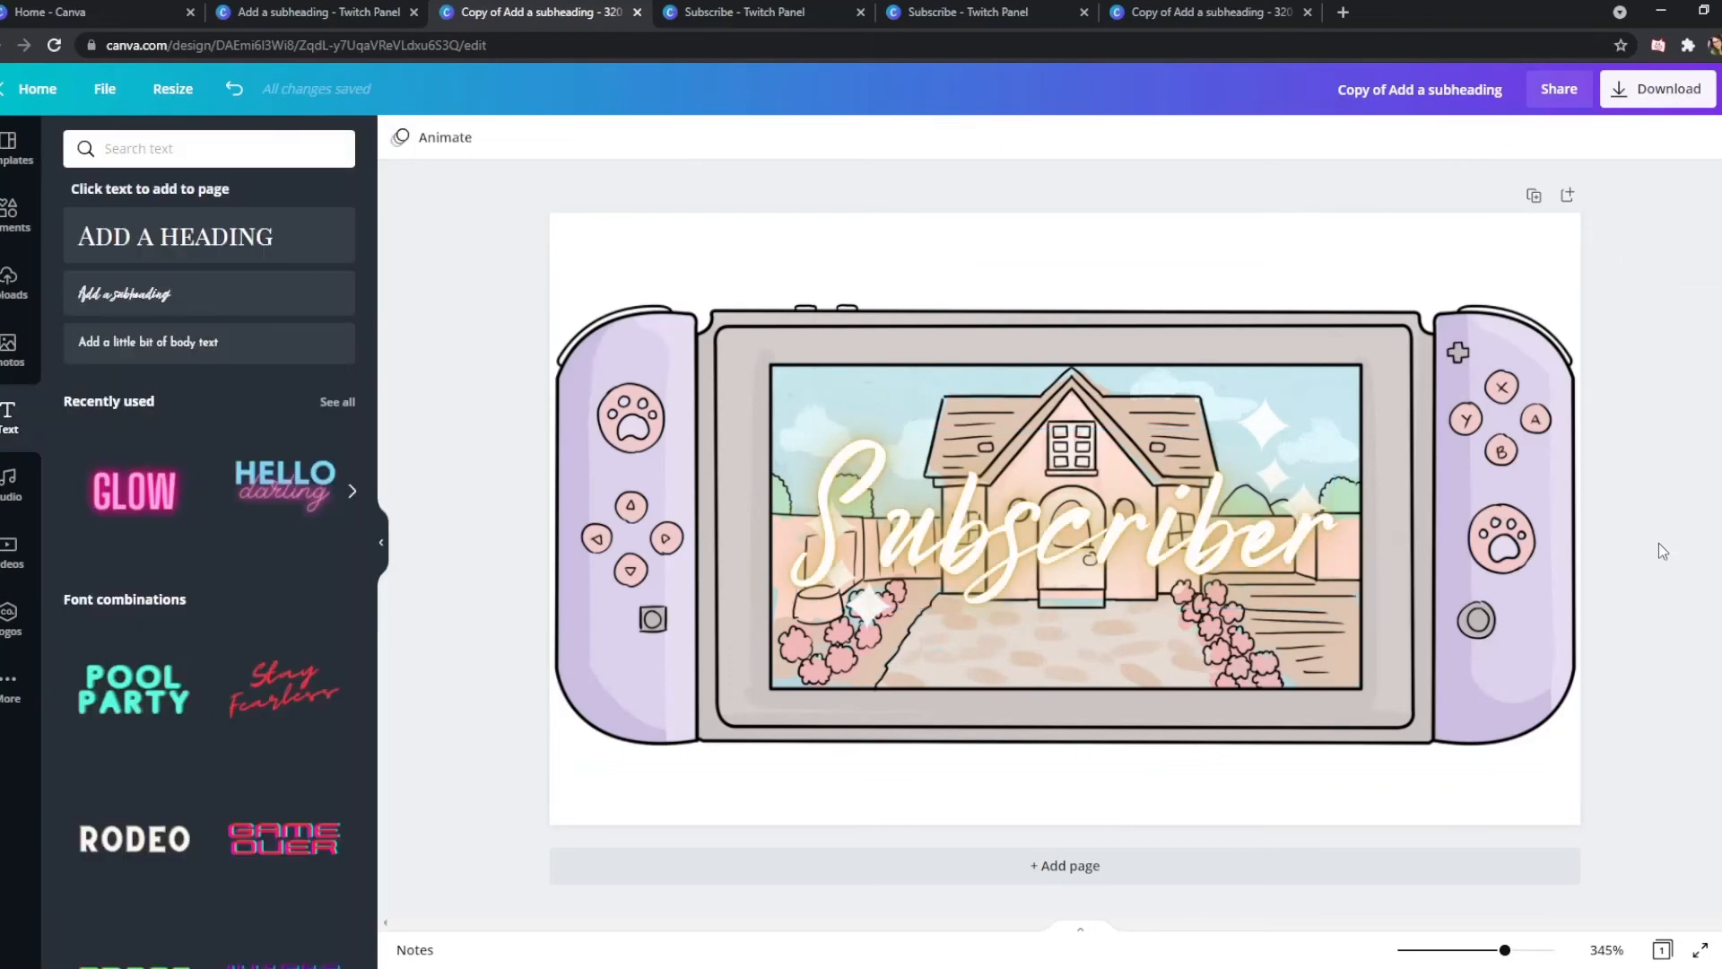